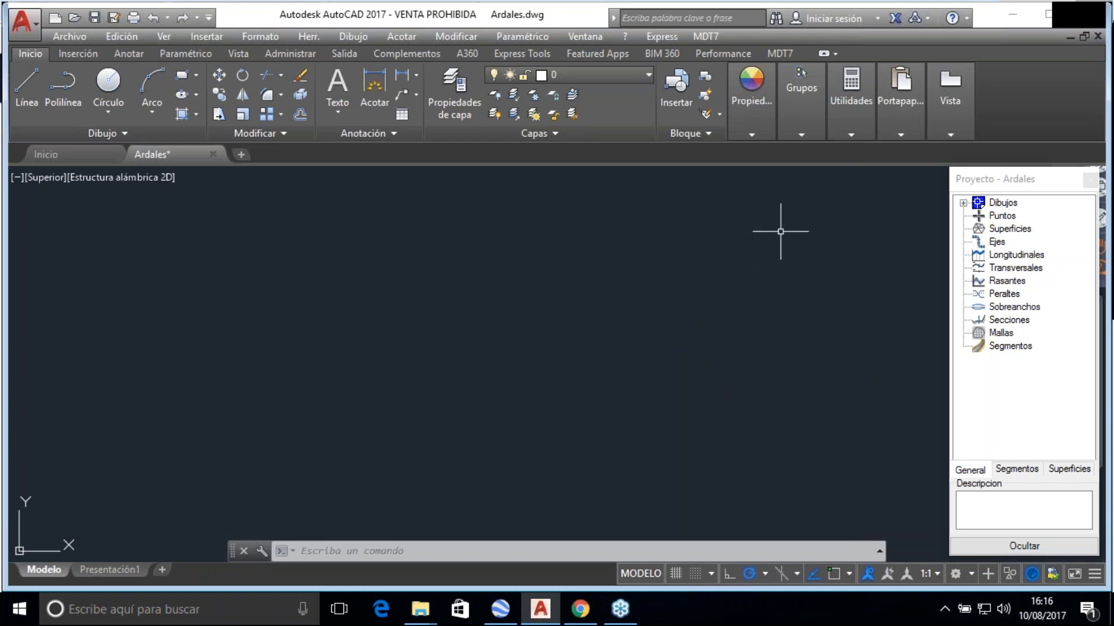
Create a new MDT project file named Ardales.prj in the Ardales folder, replacing the existing file
left_click(709, 37)
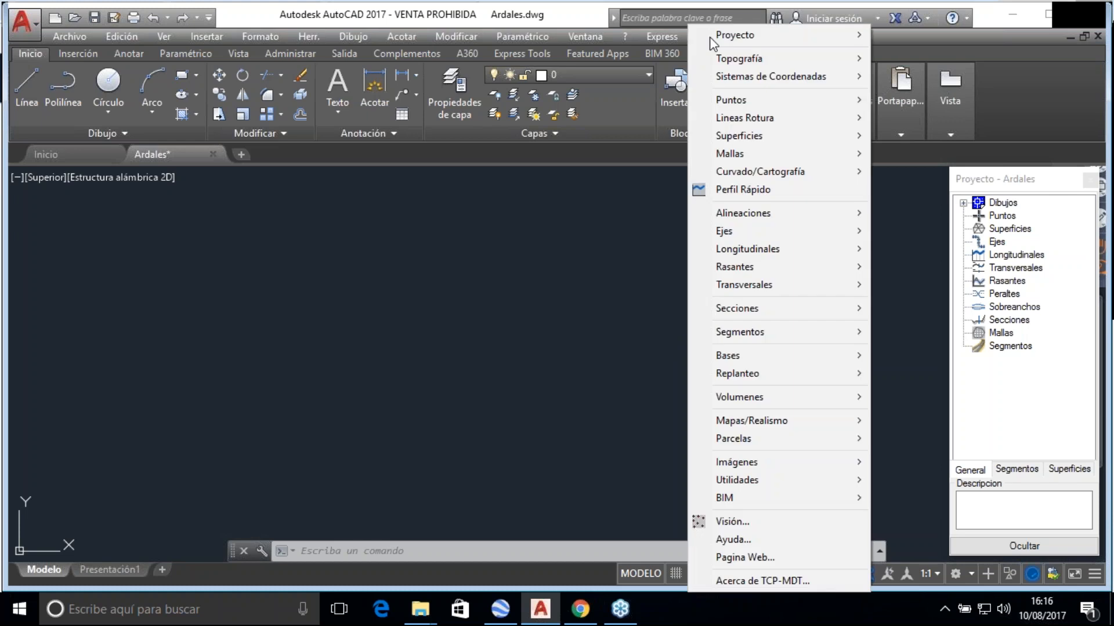
mouse_move(837, 44)
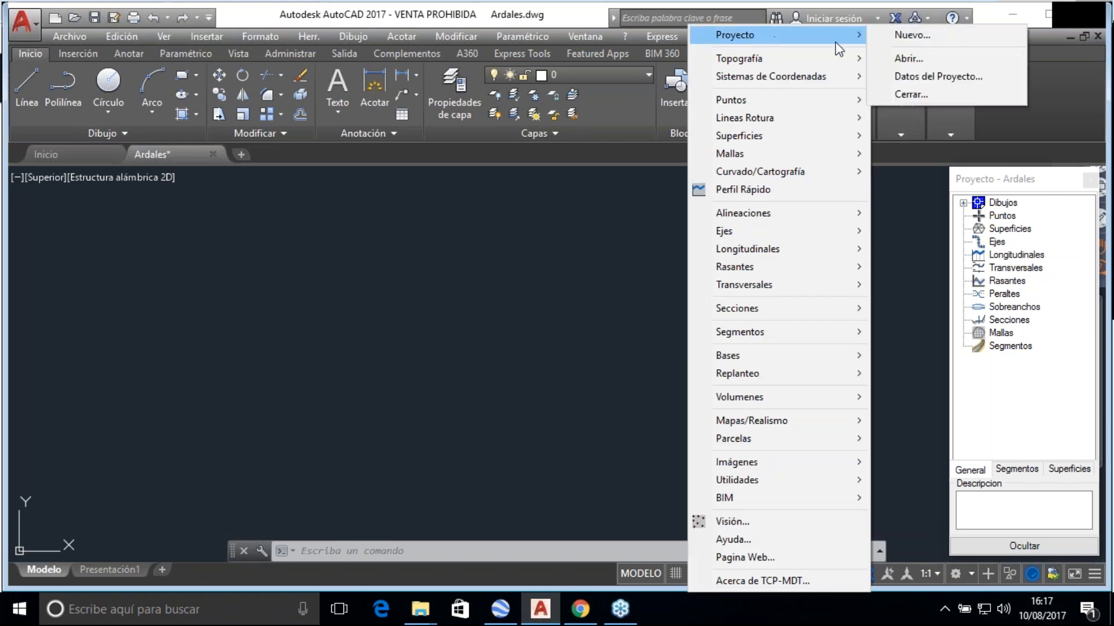
left_click(907, 37)
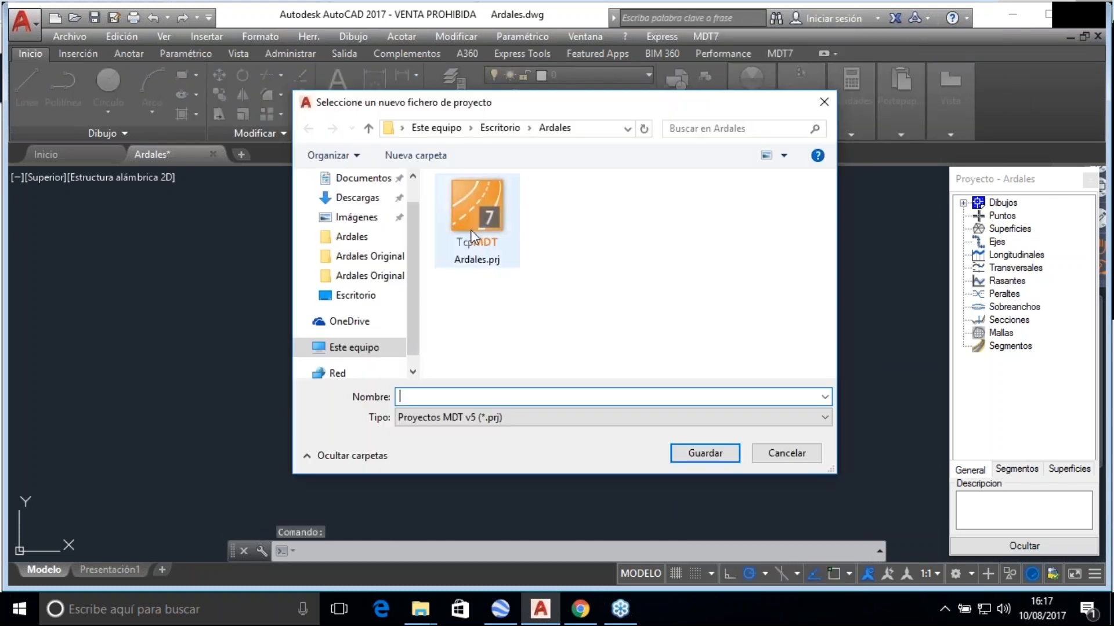
double_click(471, 230)
left_click(593, 303)
left_click(564, 336)
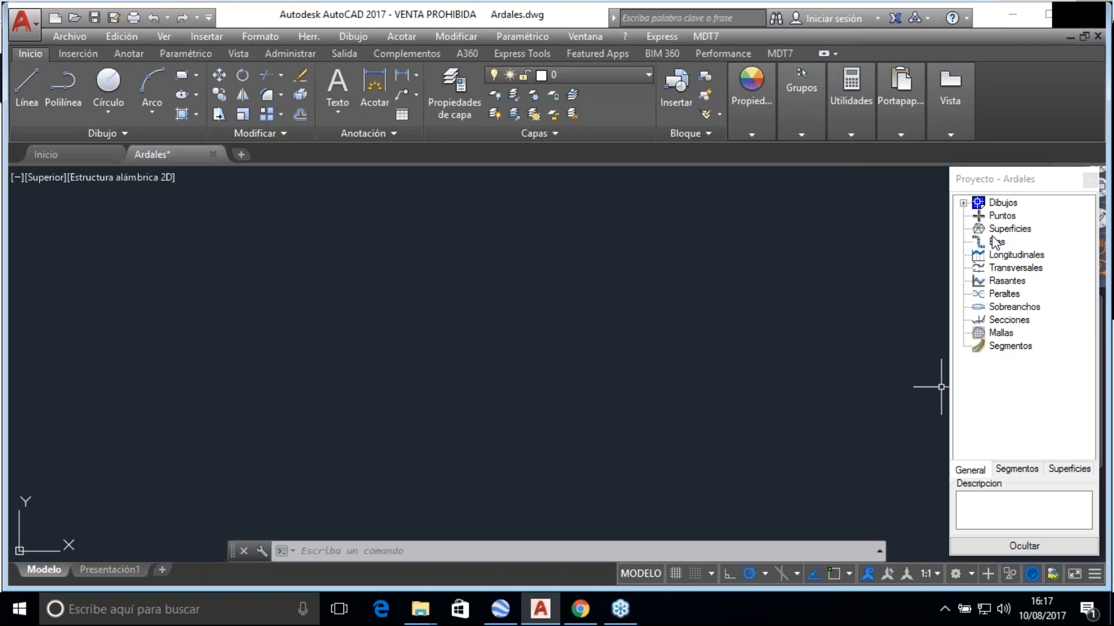
Start a point import, check the list of manufacturer formats, and keep the Generico NXYZ format
left_click(714, 35)
mouse_move(740, 102)
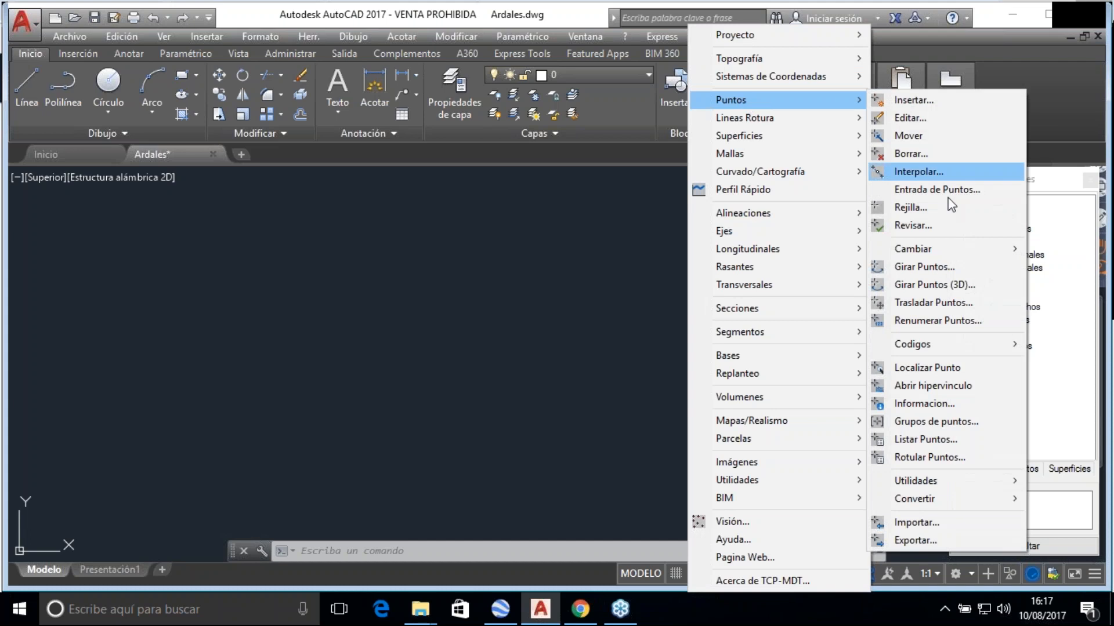
left_click(922, 523)
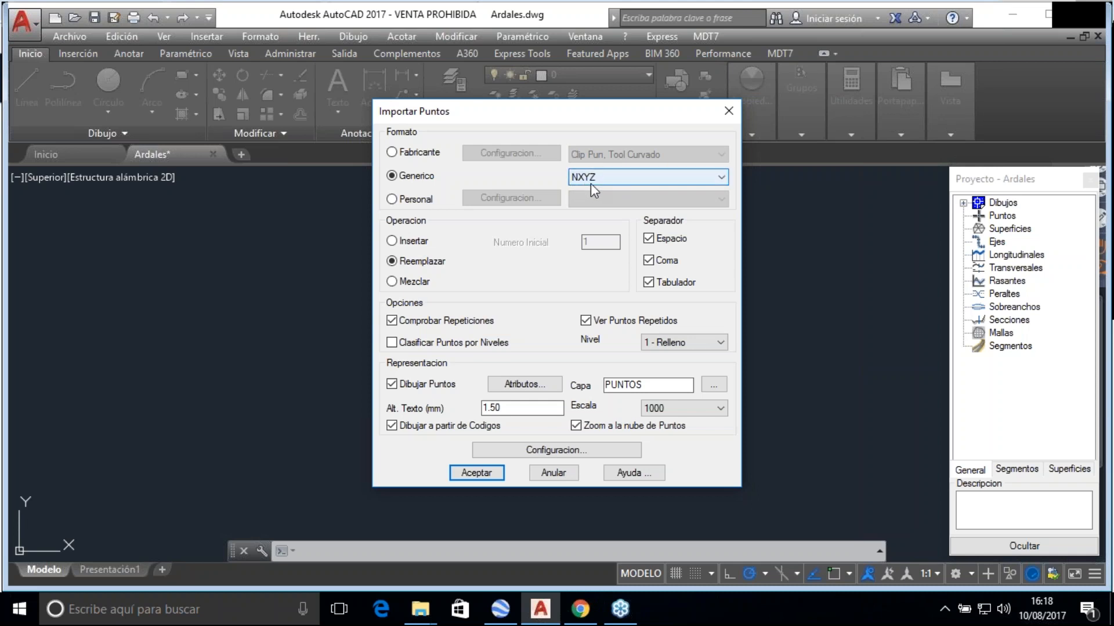
left_click(415, 153)
left_click(601, 155)
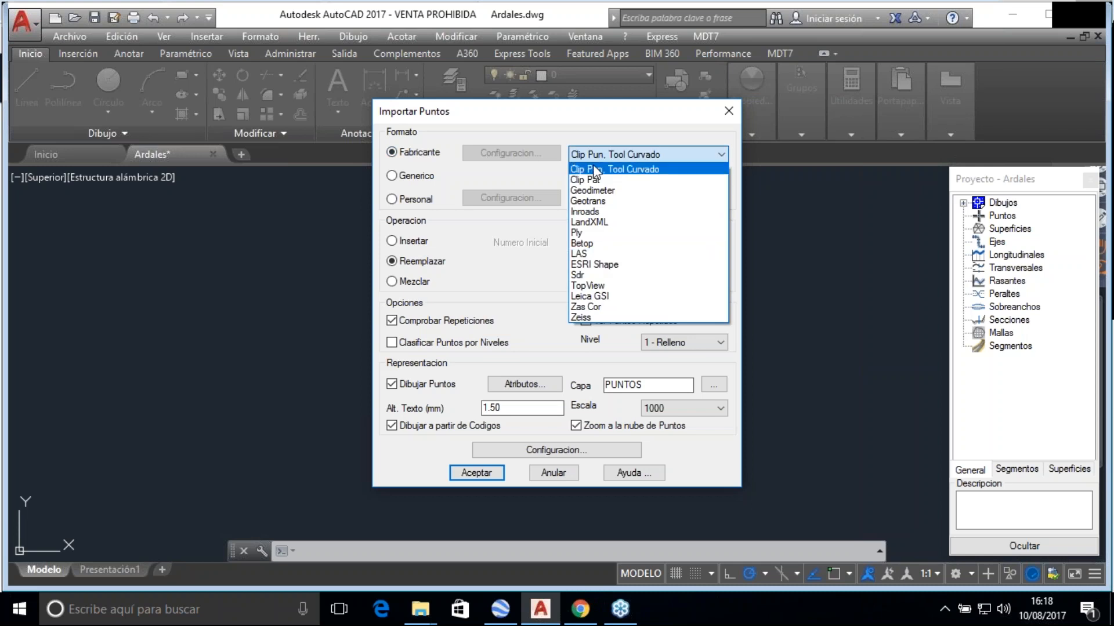
left_click(416, 156)
left_click(416, 176)
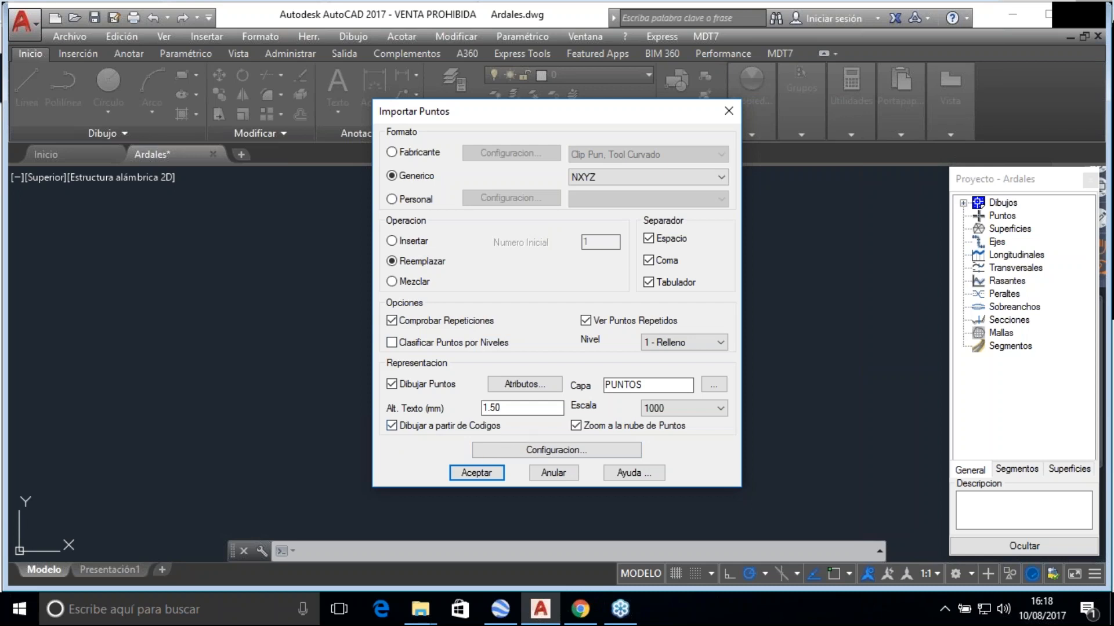
Set the point representation scale to 100 and import the points from Ardales.pun
left_click(661, 409)
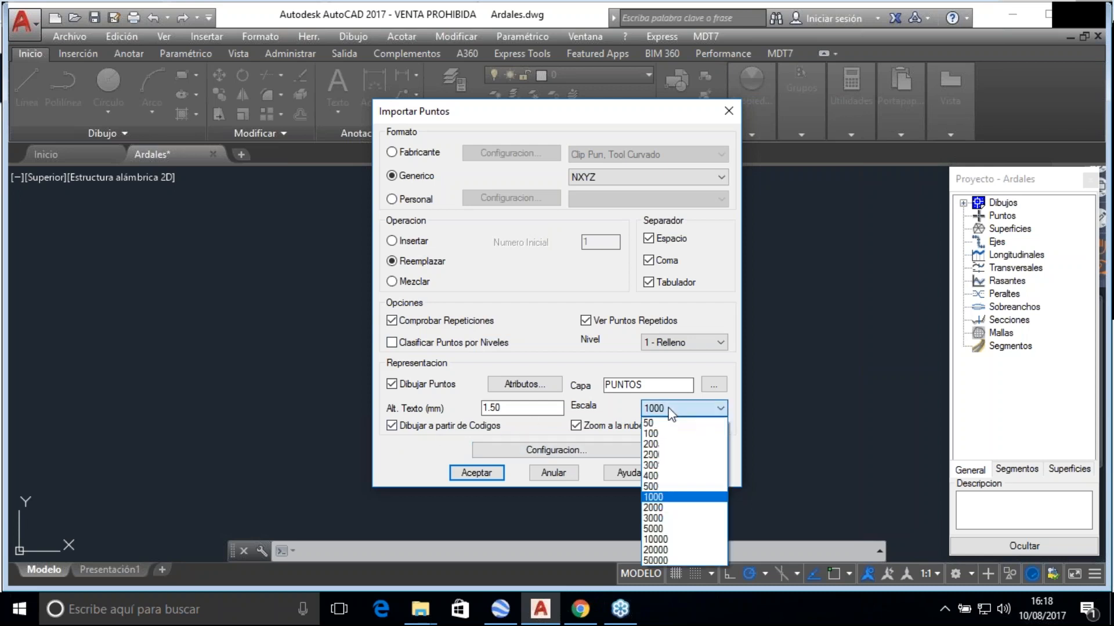
left_click(668, 432)
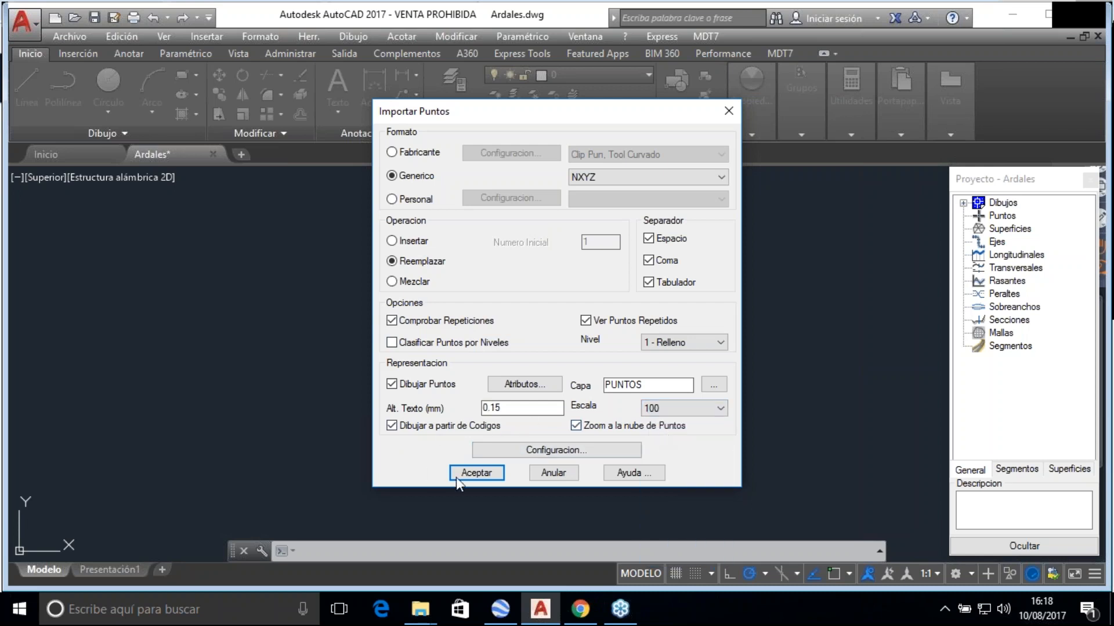
left_click(476, 473)
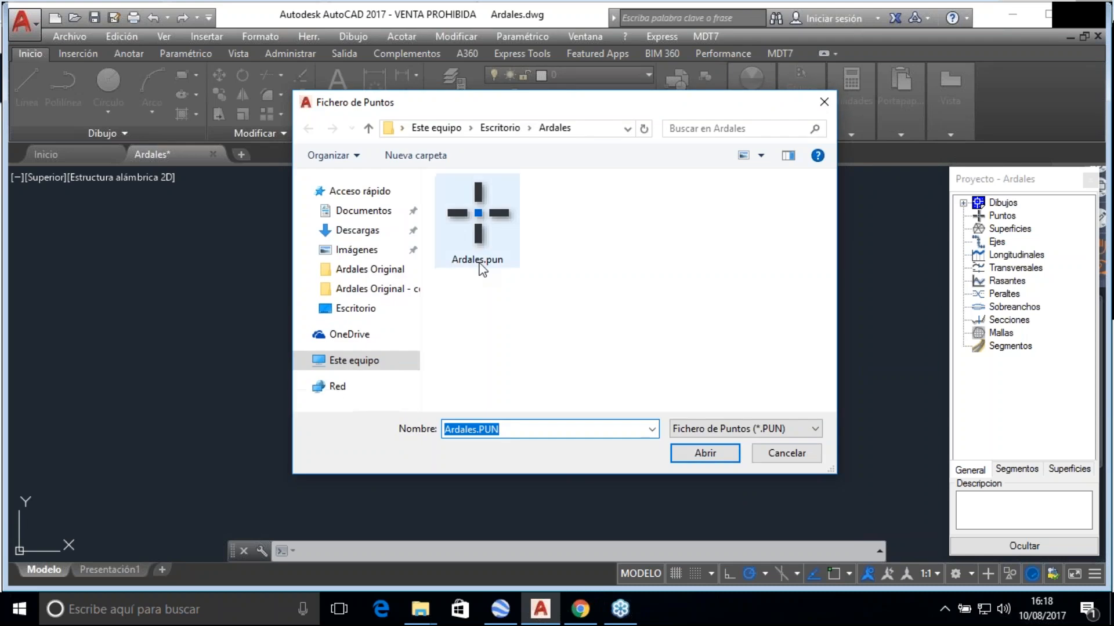
double_click(479, 246)
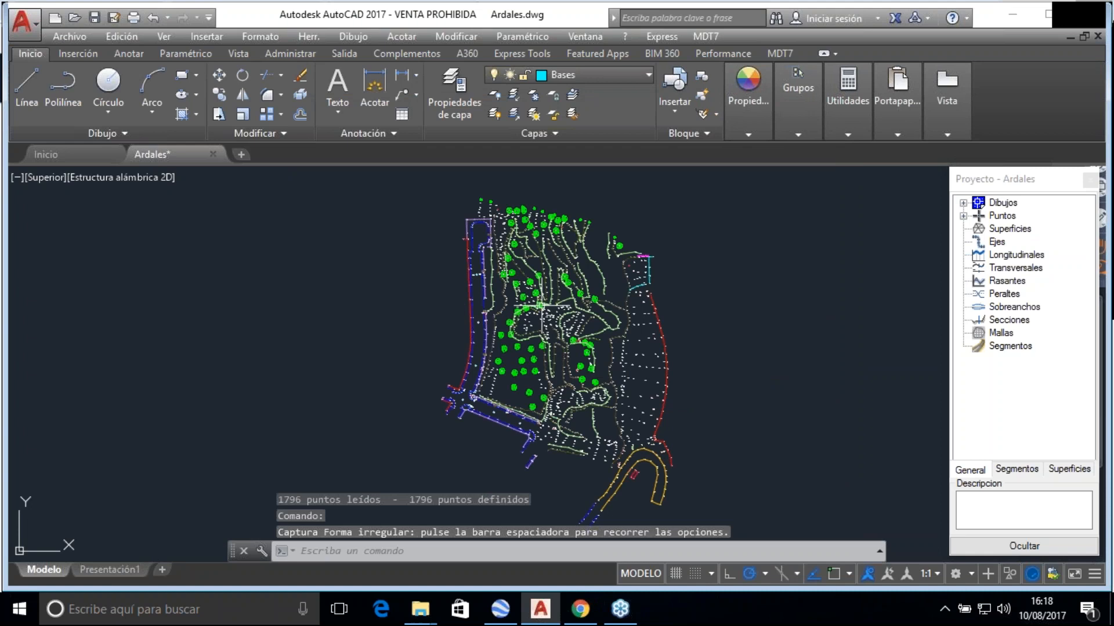
Examine the imported survey points, coded lines and tree symbols up close and as a whole, leaving nothing selected
scroll(551, 307, "up", 3)
scroll(494, 307, "down", 3)
scroll(494, 307, "up", 3)
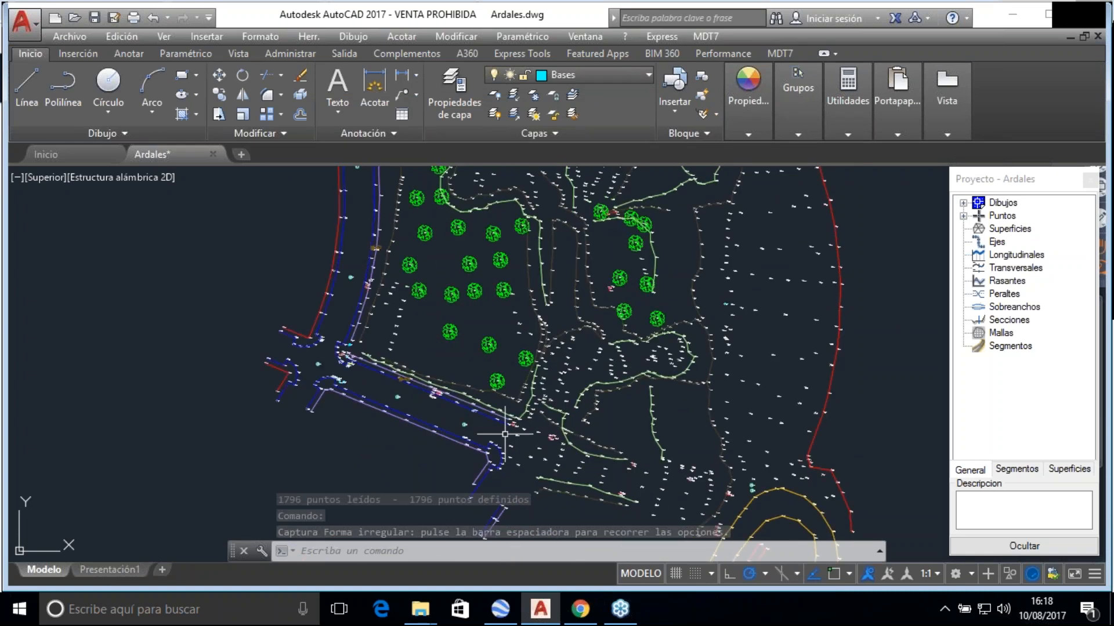
scroll(492, 403, "up", 6)
scroll(421, 360, "up", 3)
left_click(421, 361)
scroll(470, 382, "down", 5)
scroll(452, 380, "down", 5)
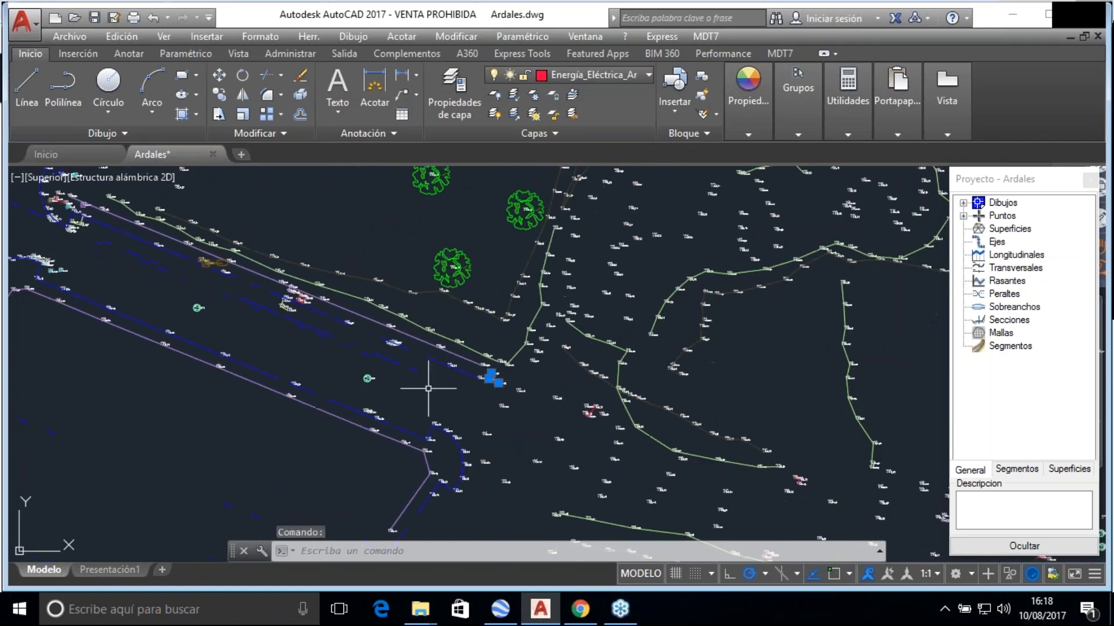
scroll(377, 383, "up", 6)
scroll(386, 377, "down", 1)
scroll(391, 367, "down", 10)
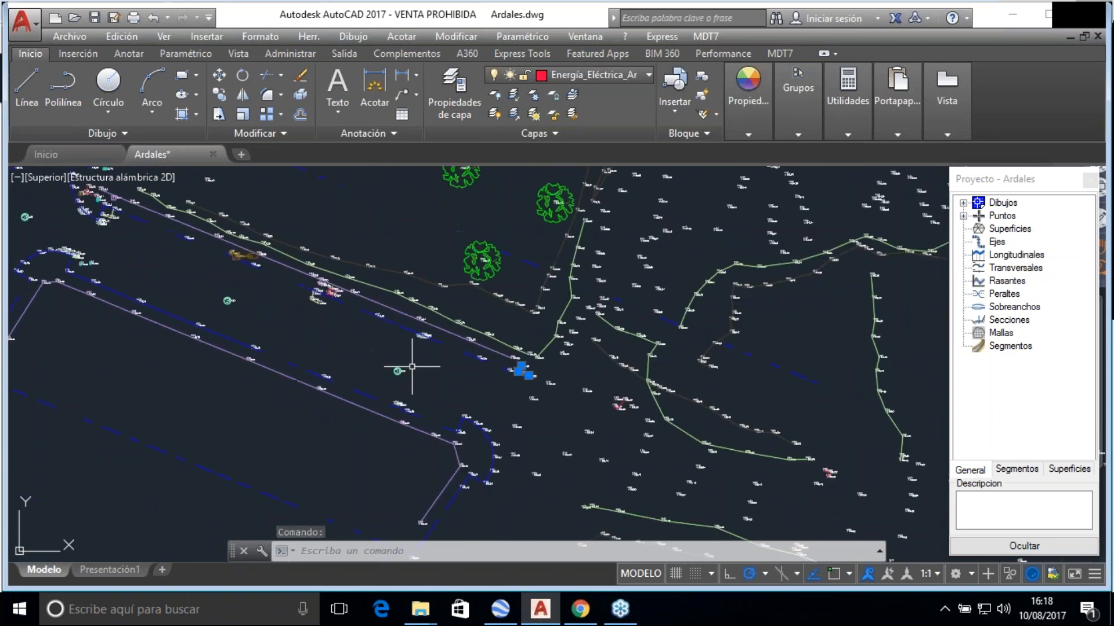
scroll(421, 366, "up", 6)
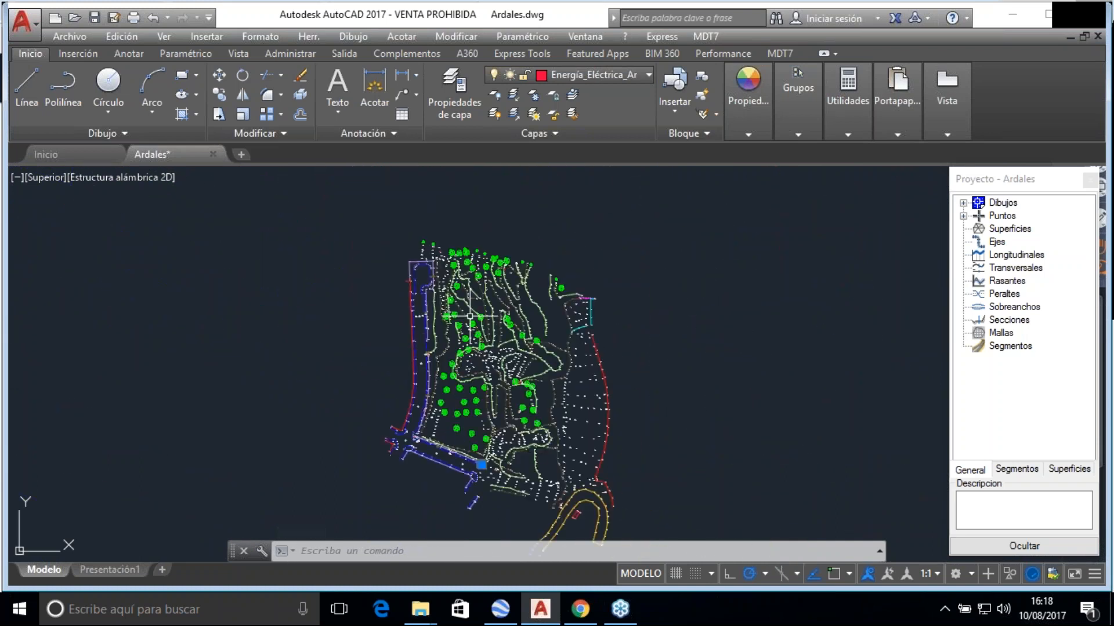
left_click(659, 298)
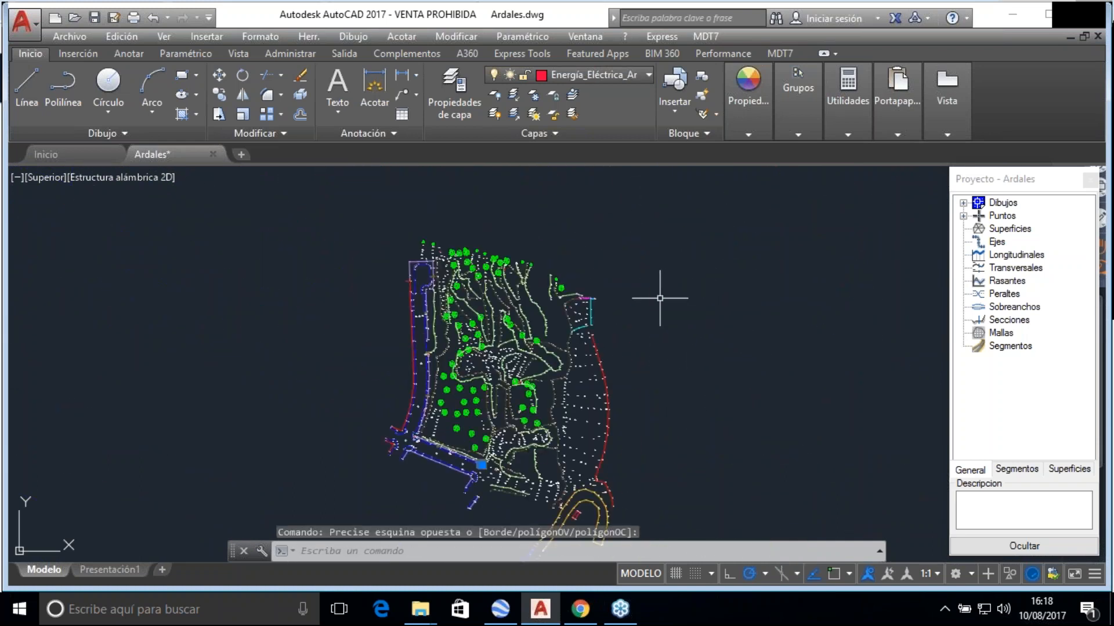
scroll(660, 298, "down", 4)
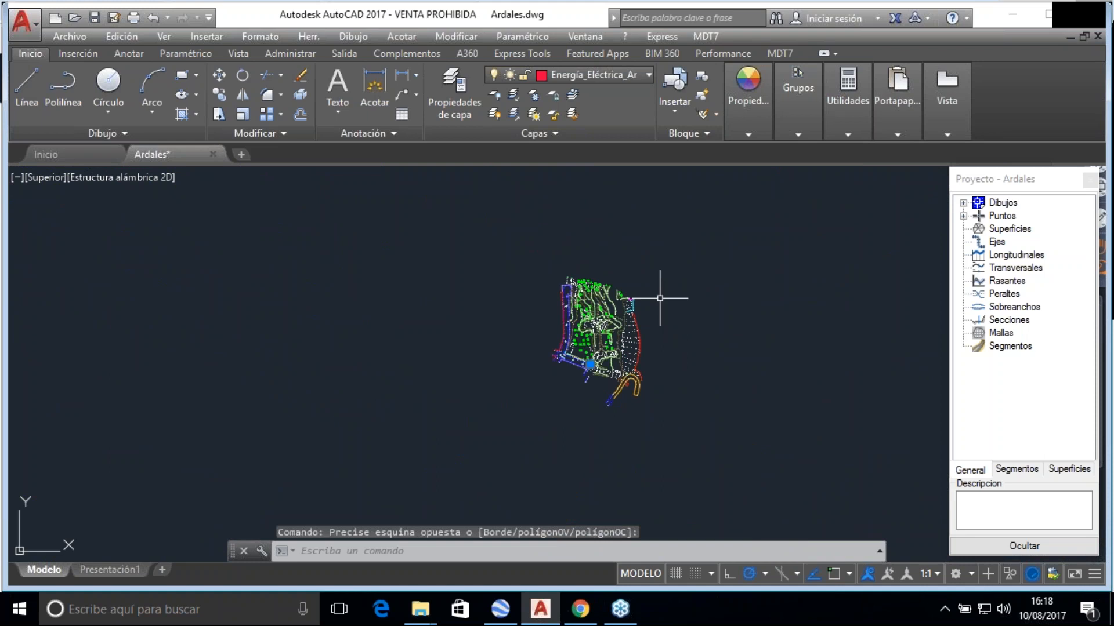
scroll(646, 269, "up", 4)
scroll(625, 239, "down", 4)
scroll(636, 248, "up", 2)
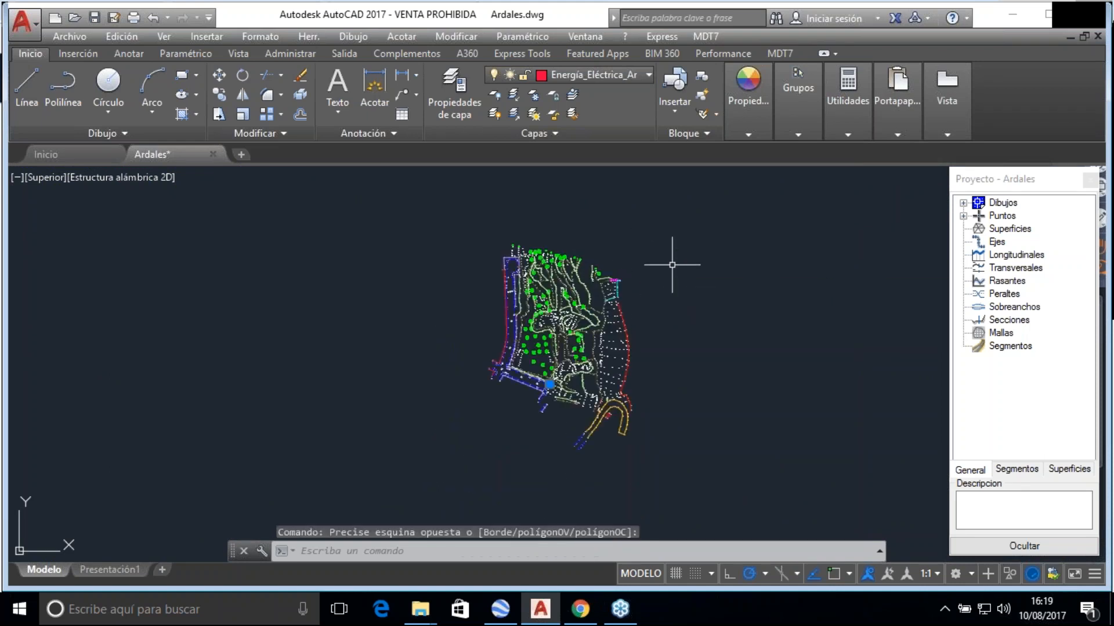
key("Escape")
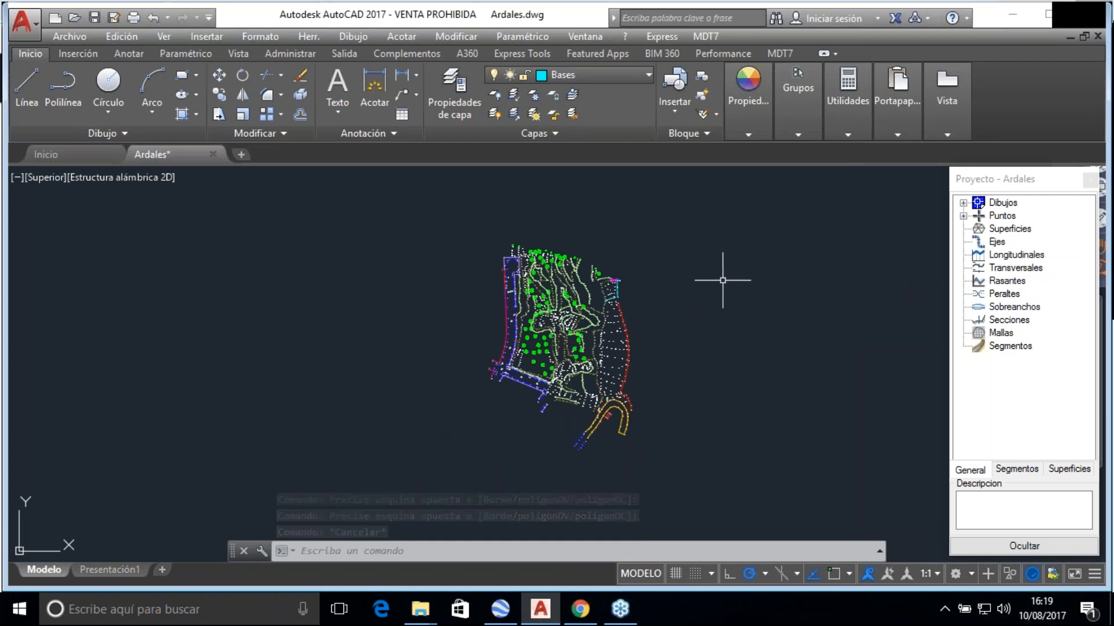
Insert the georeferenced aerial image Ardales.jpg into the drawing and compare the surveyed streets and trees with it
left_click(782, 52)
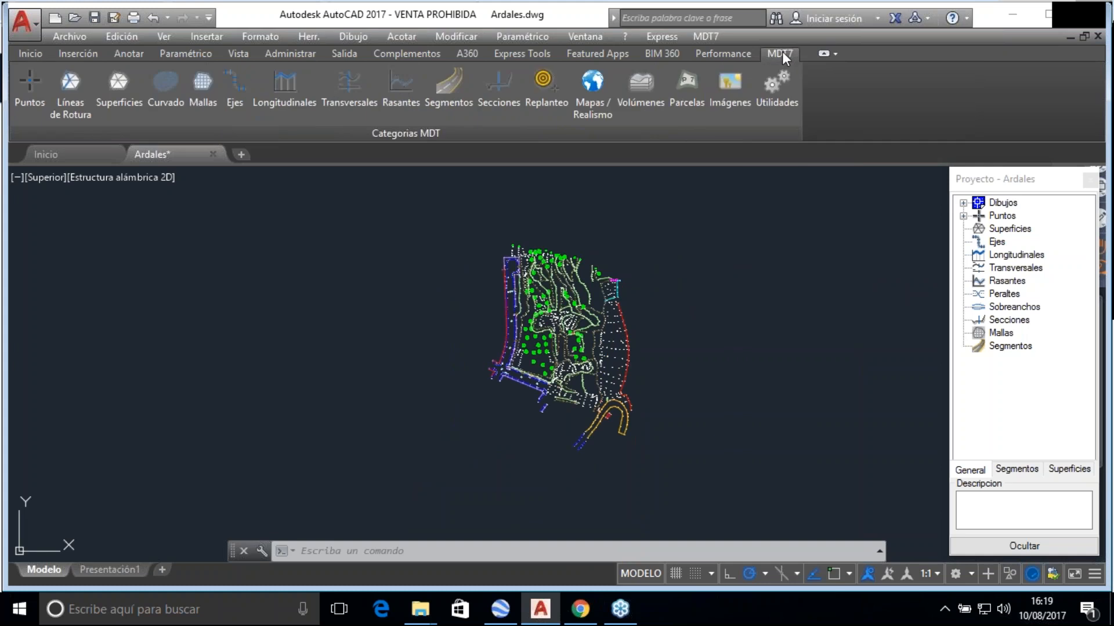
left_click(705, 36)
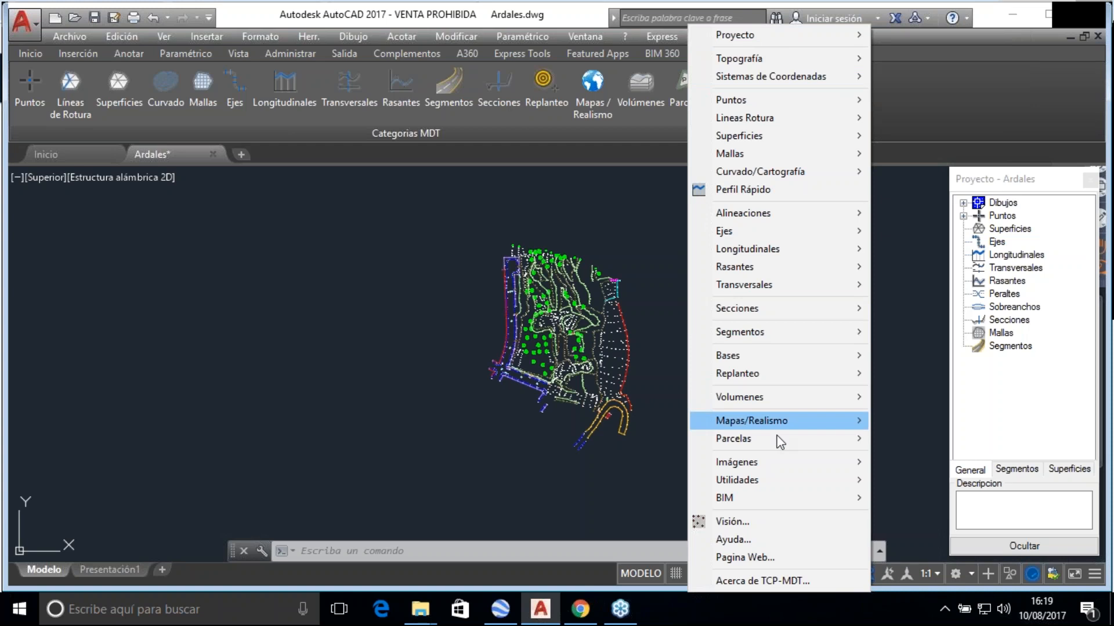
mouse_move(781, 464)
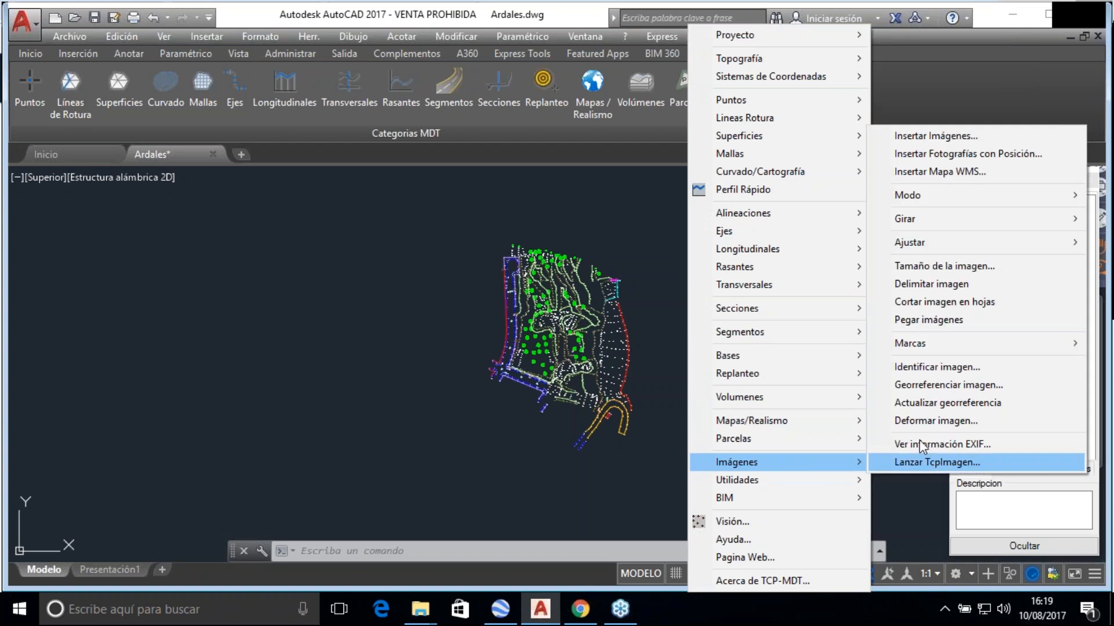
left_click(925, 137)
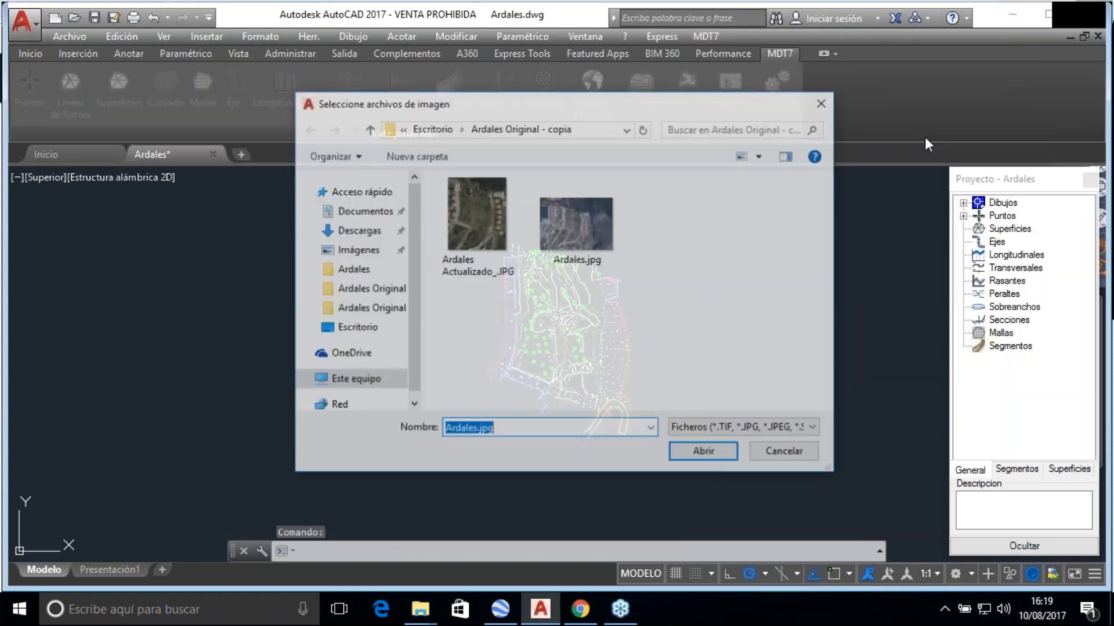
left_click(572, 234)
left_click(690, 447)
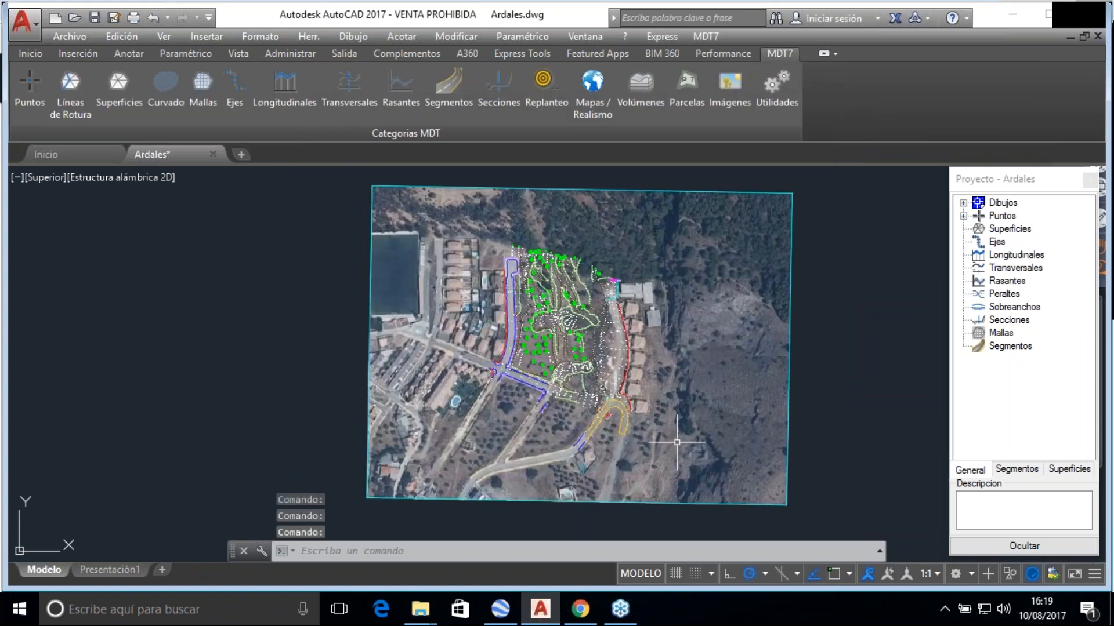
scroll(569, 348, "up", 4)
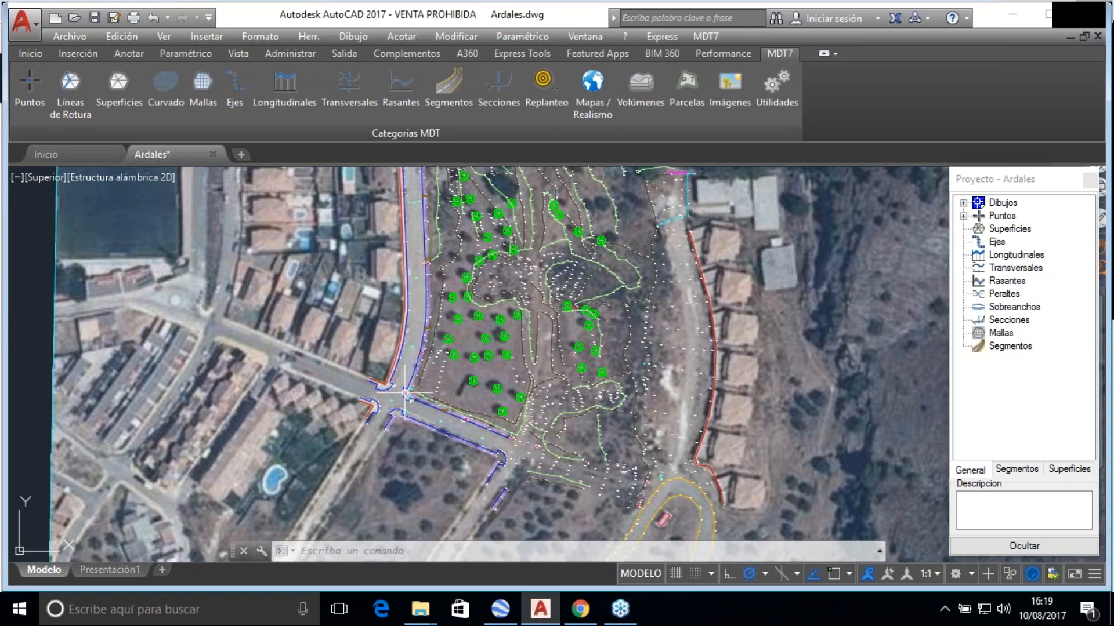
scroll(417, 406, "down", 2)
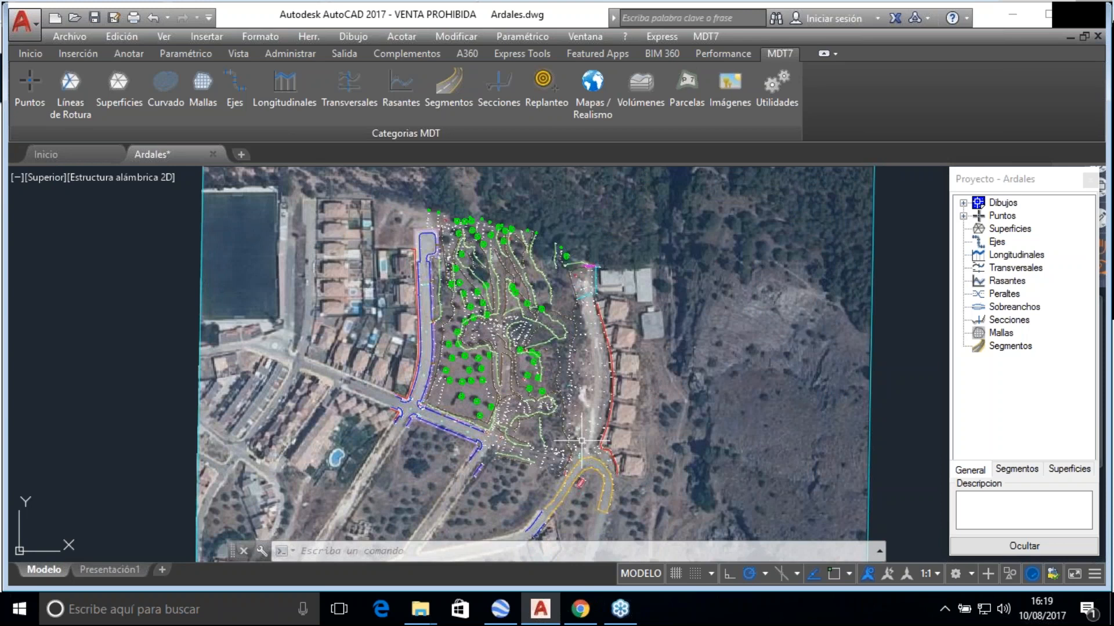
scroll(445, 422, "up", 3)
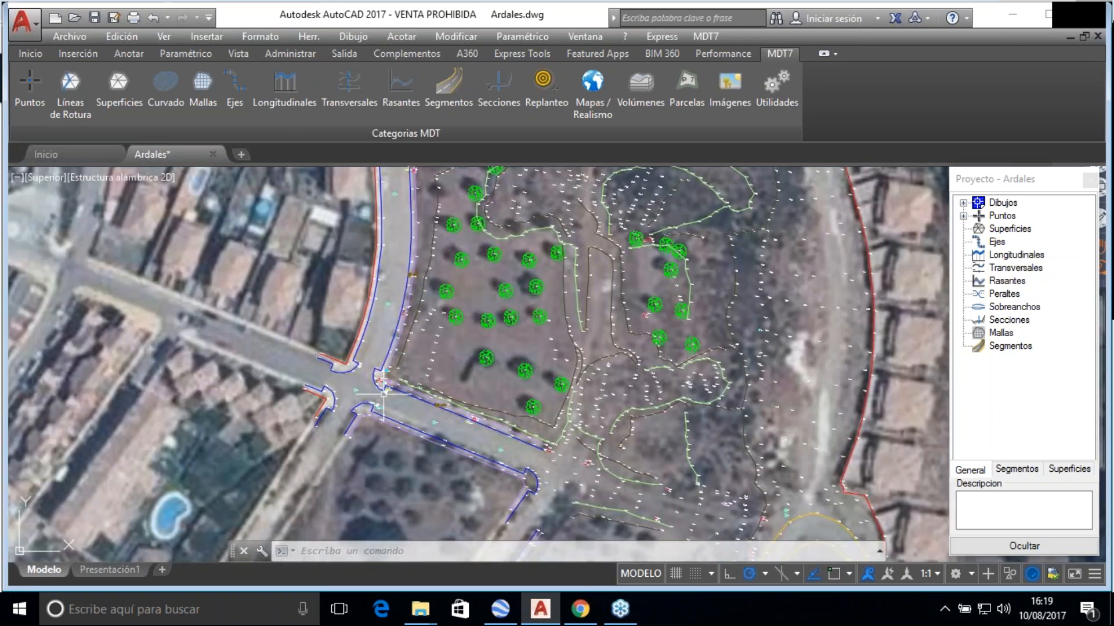
scroll(487, 390, "down", 4)
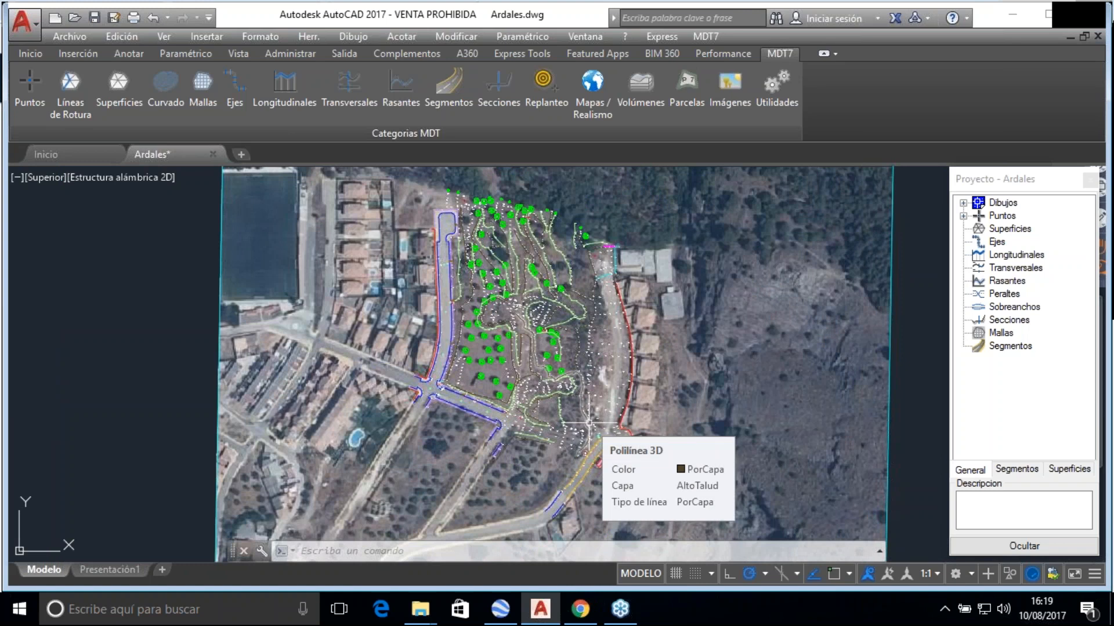
Delete the aerial image from the drawing, keeping the survey points and lines
scroll(566, 381, "down", 5)
left_click(732, 382)
left_click(690, 356)
key("Delete")
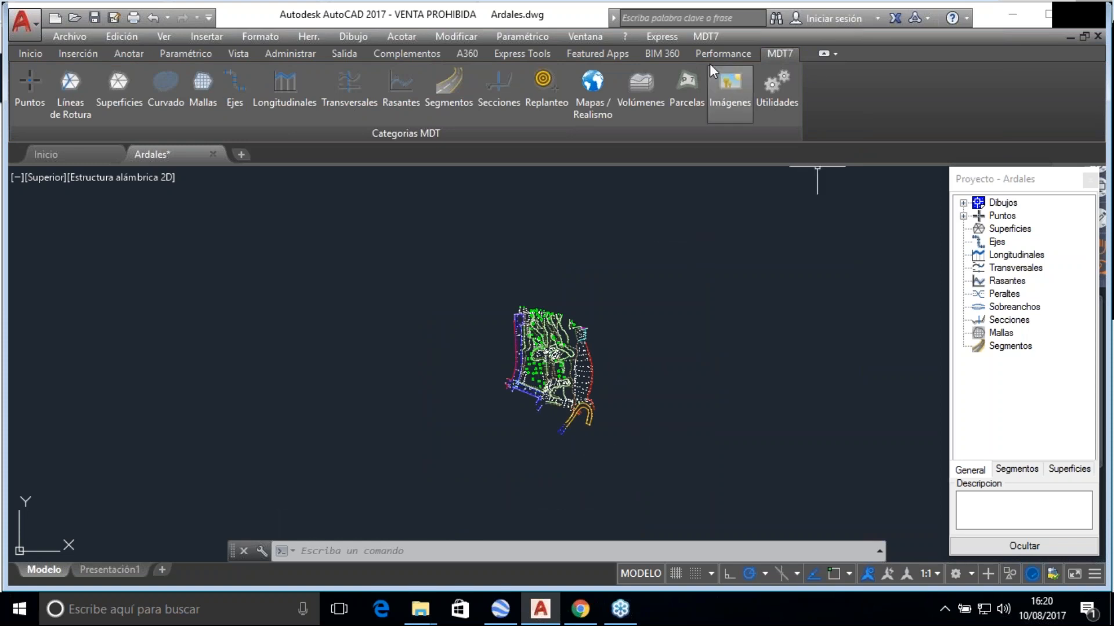
Start creating a surface in the Ardales (2) folder, saving it as Ardales.SUP over the existing file
left_click(703, 34)
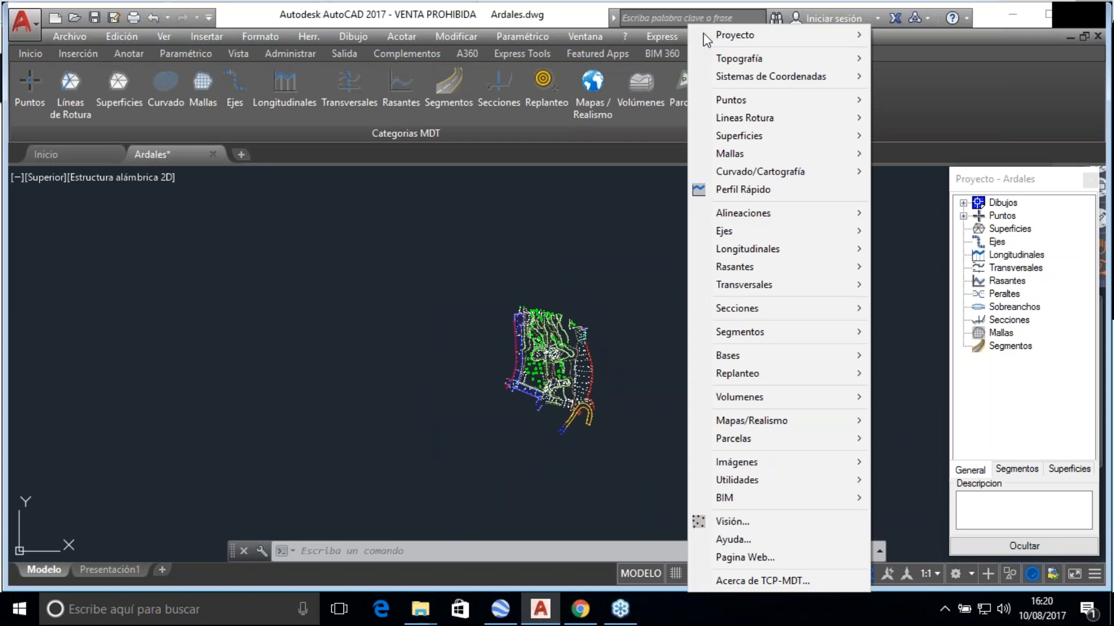
mouse_move(719, 35)
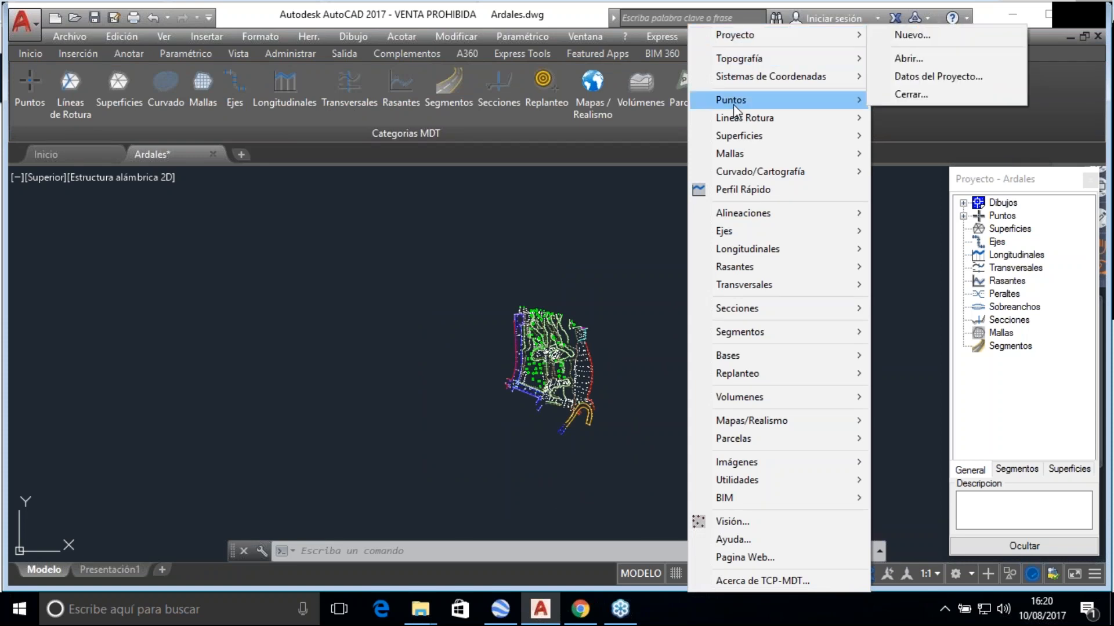
mouse_move(764, 138)
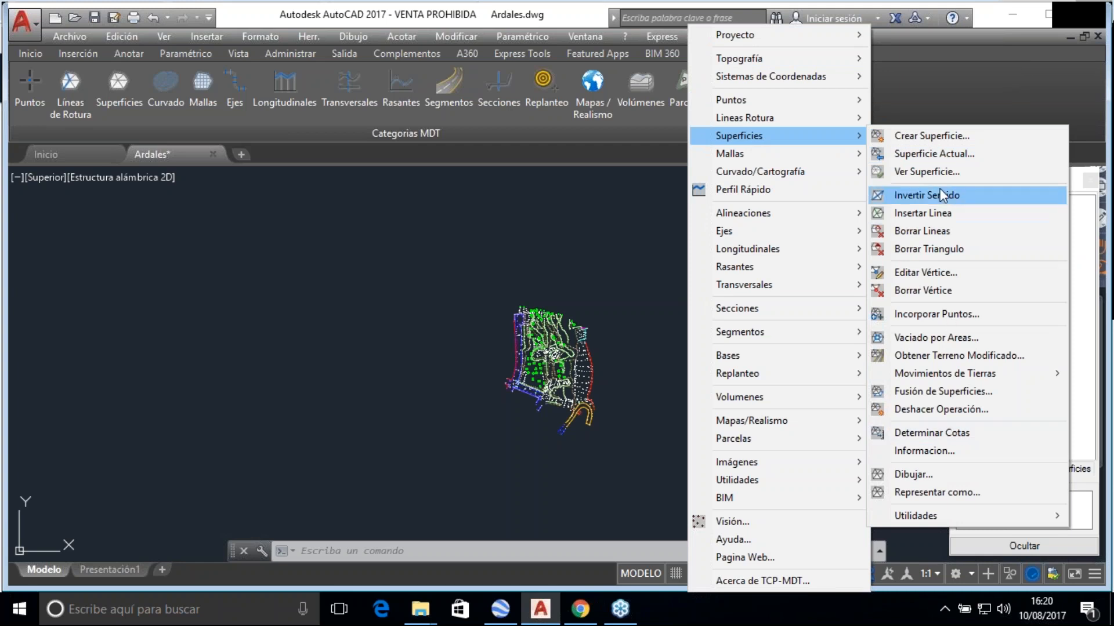
left_click(928, 137)
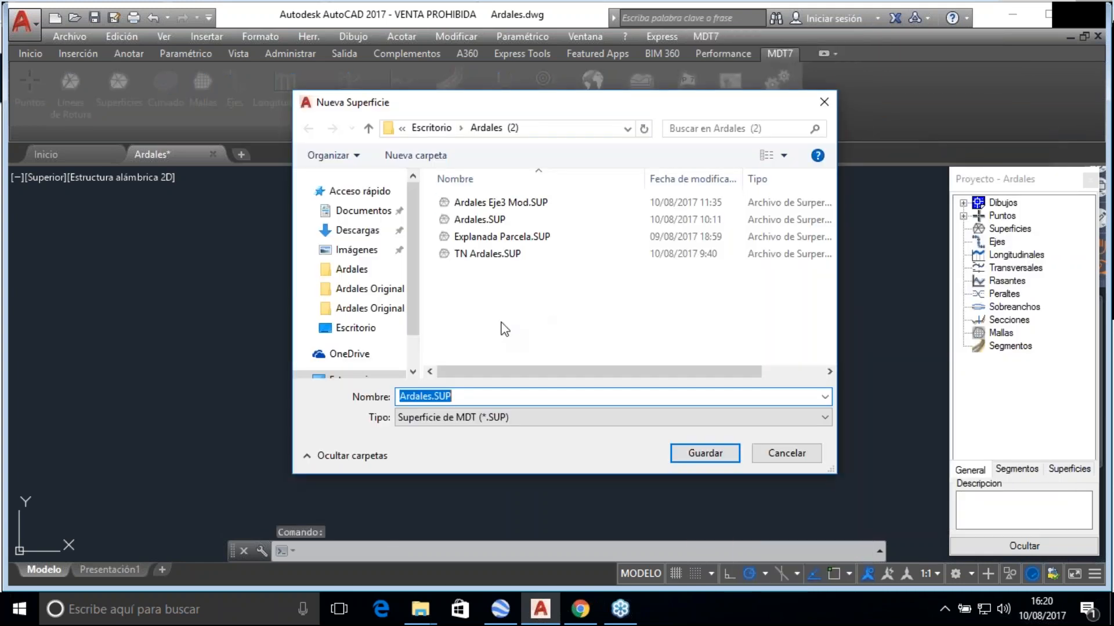
double_click(476, 221)
left_click(583, 303)
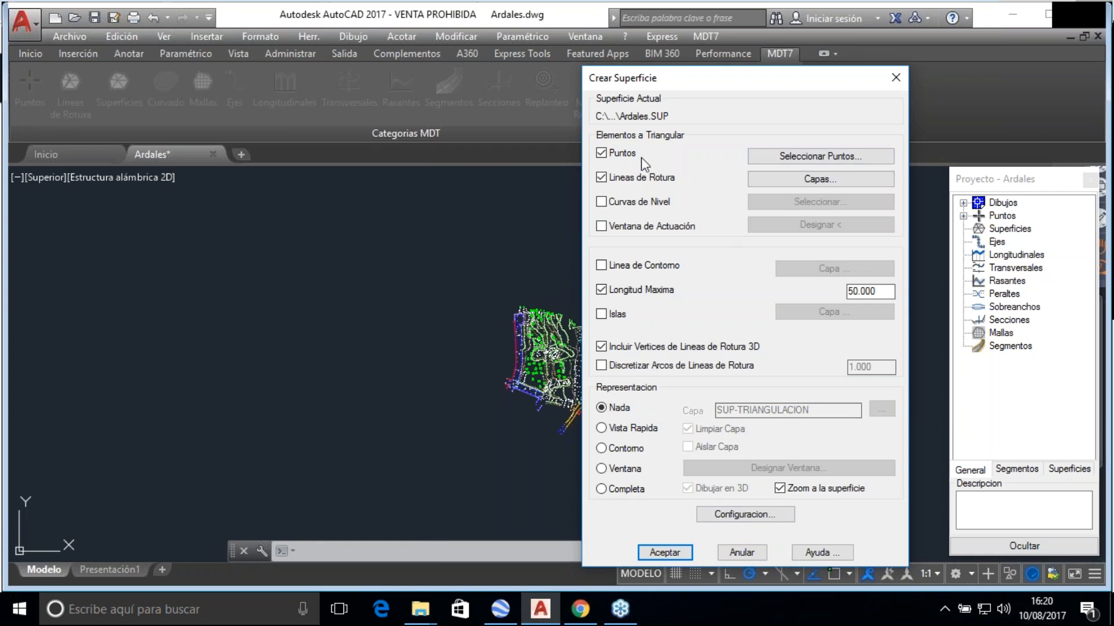
Include points and breaklines, replacing the breakline layers with the saved selection of Acerado, Aglomerado, Alambrada, AltoTalud, BajoTalud, Bordillo, Camino and Fachada
left_click(618, 152)
left_click(616, 157)
left_click(621, 181)
left_click(620, 182)
left_click(814, 184)
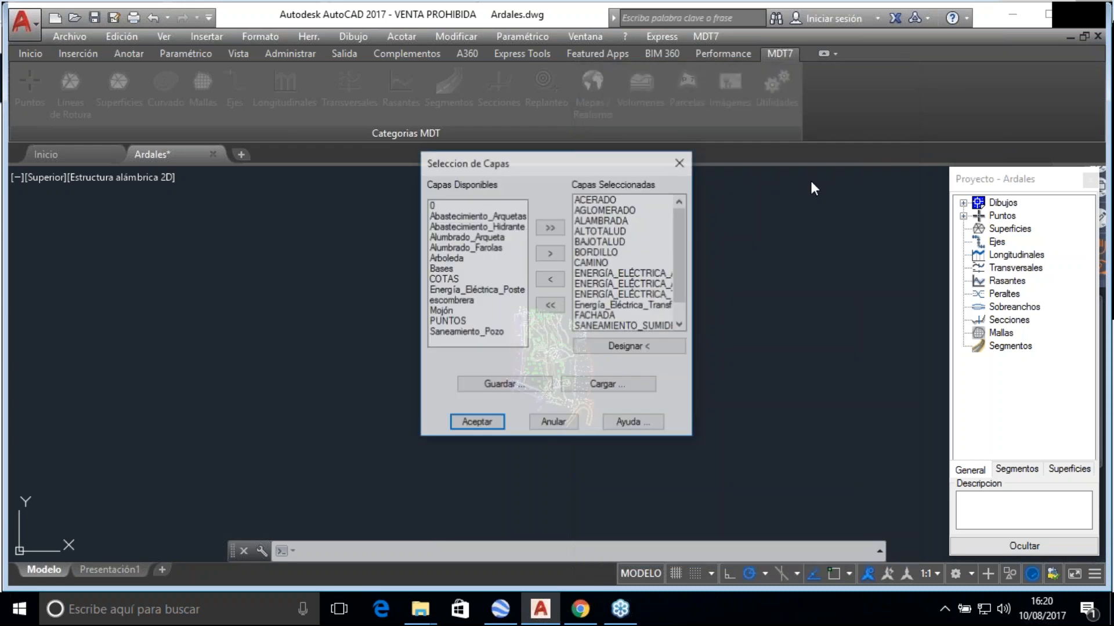
left_click(551, 308)
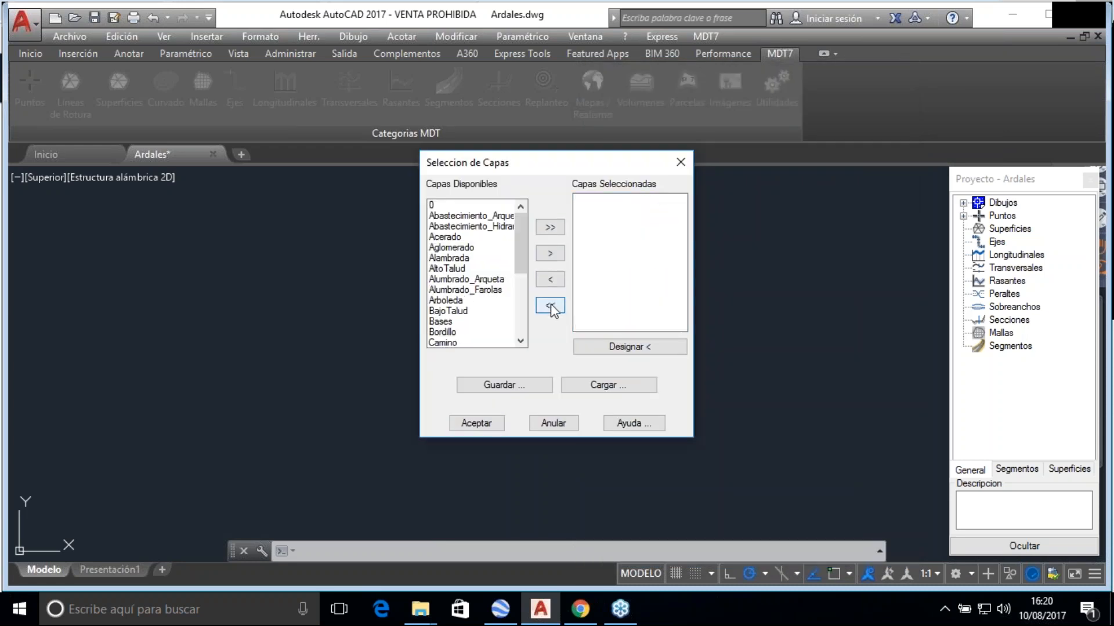
left_click(598, 386)
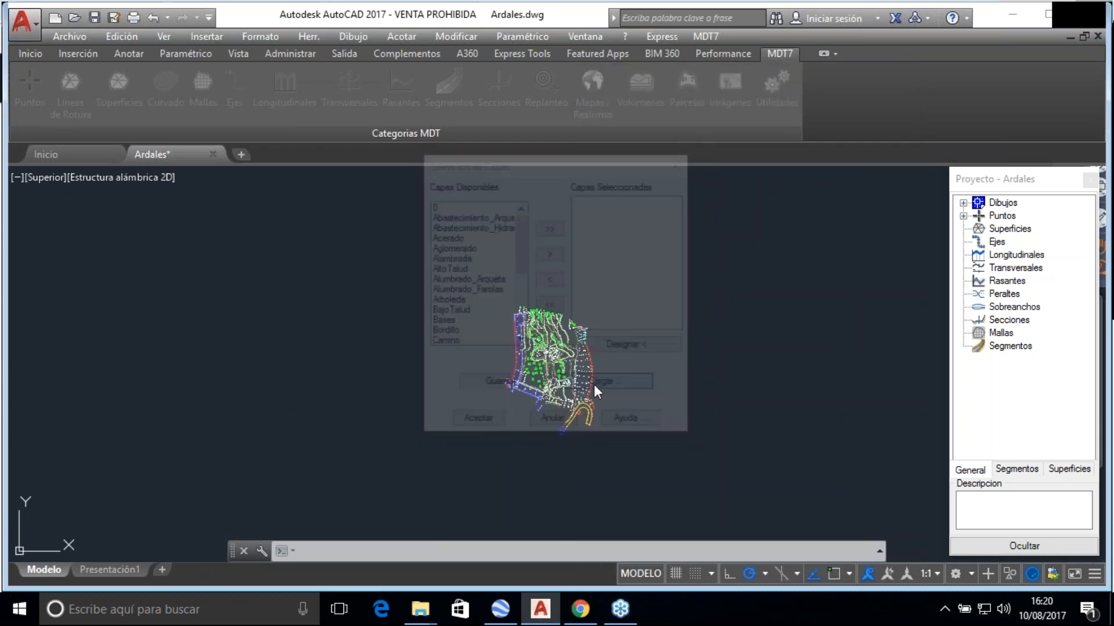
double_click(586, 231)
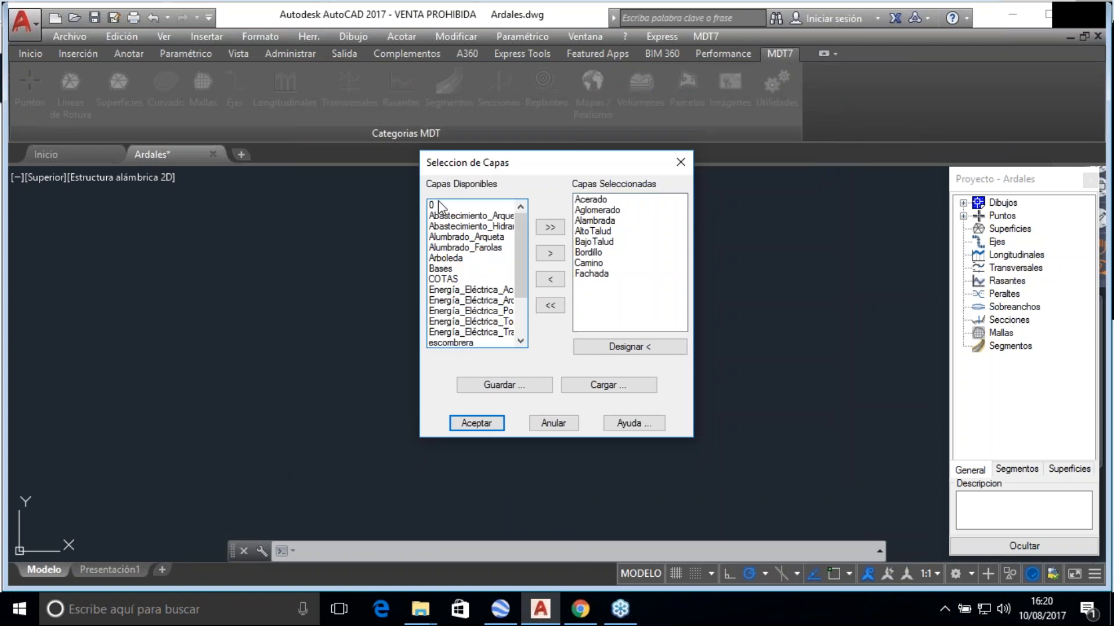
left_click_drag(520, 268, 520, 303)
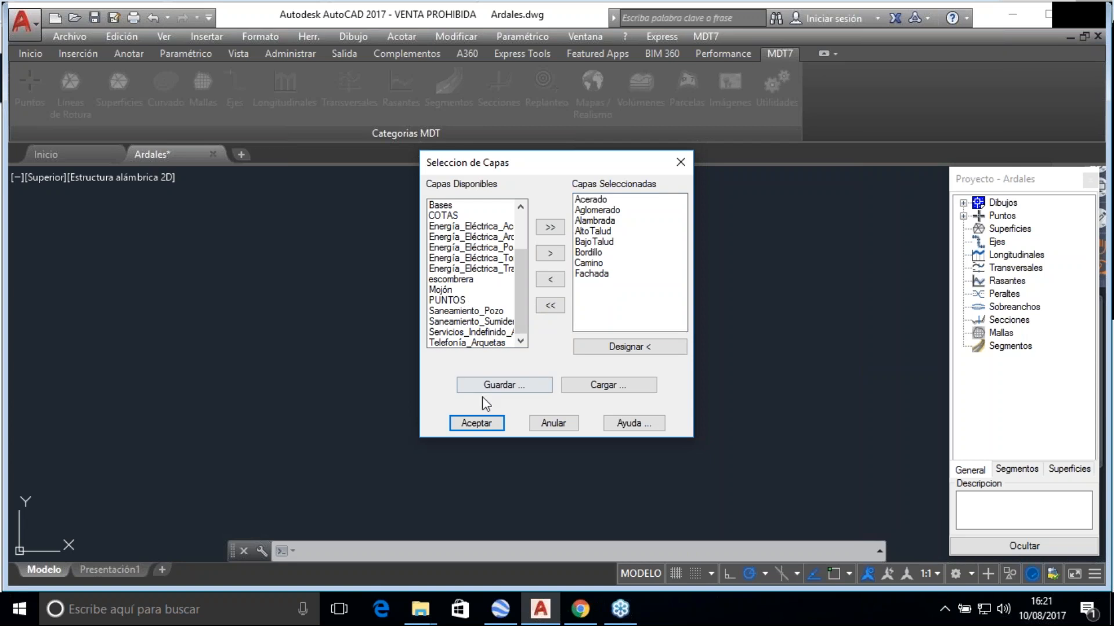
left_click(476, 423)
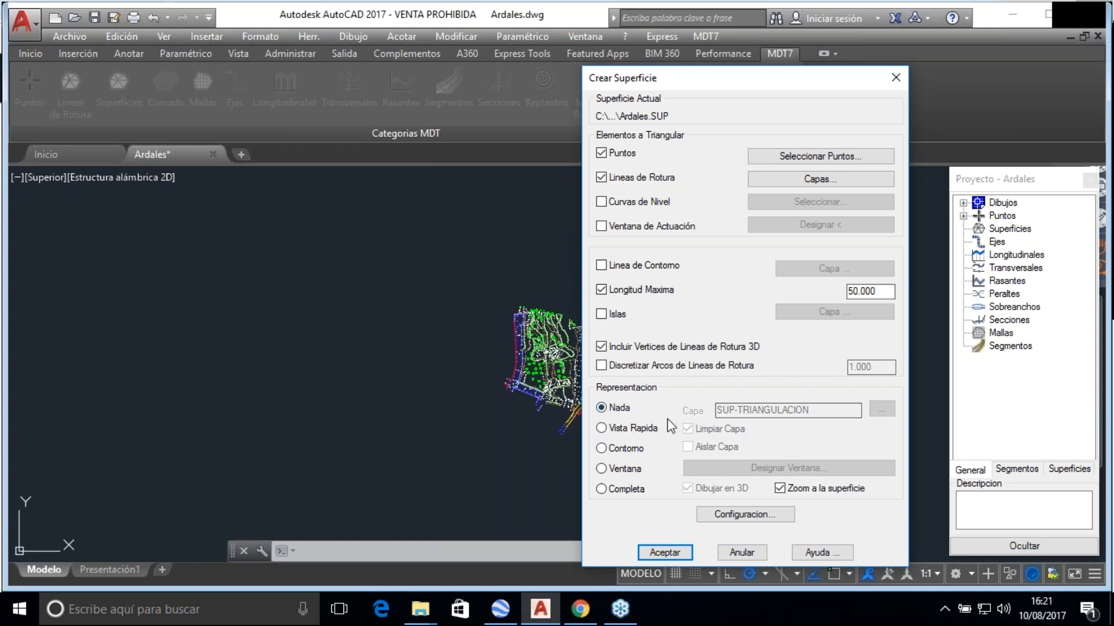
Create the surface with the complete triangulation represented in 3D on layer SUP-TRIANGULACION, keeping the maximum length of 50.000
left_click(624, 490)
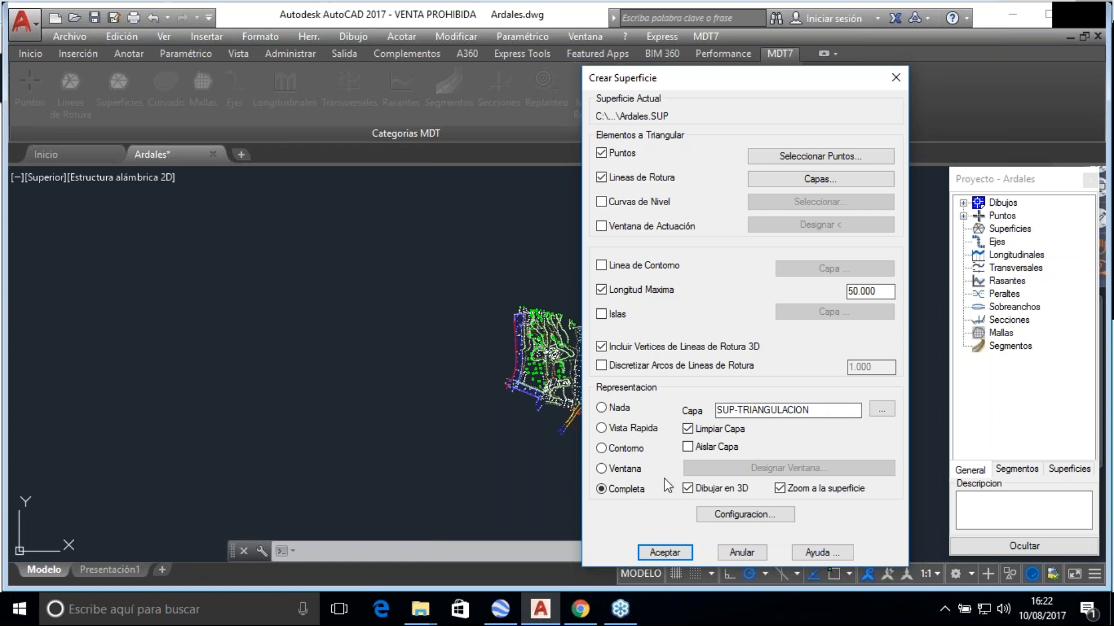
left_click(665, 552)
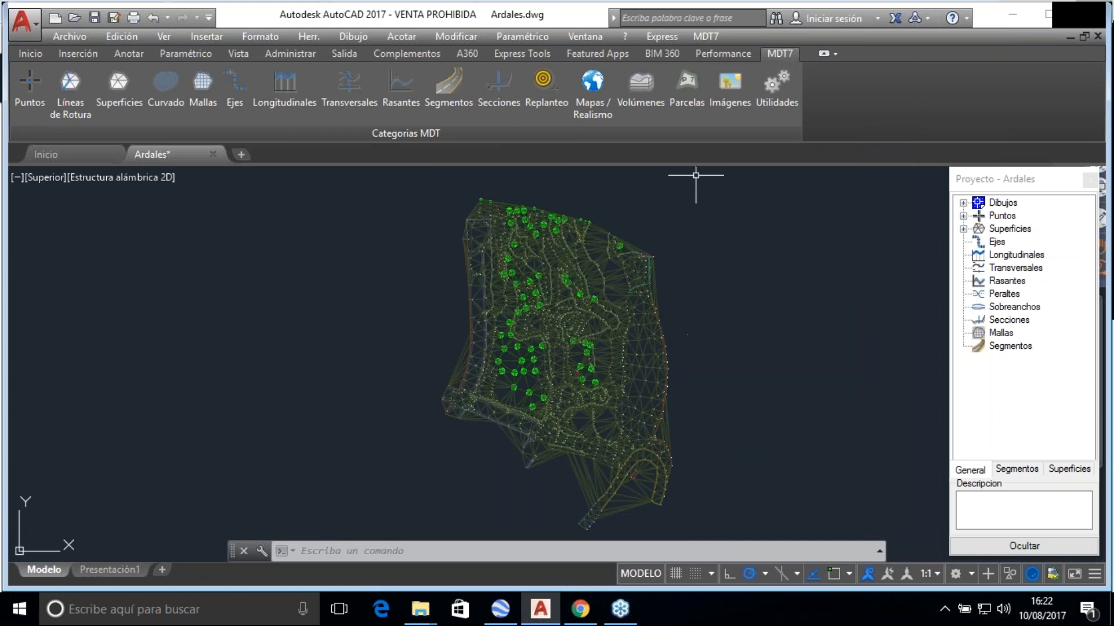
View a quick terrain profile along a three-point line crossing the upper surface and running down its east side
left_click(707, 35)
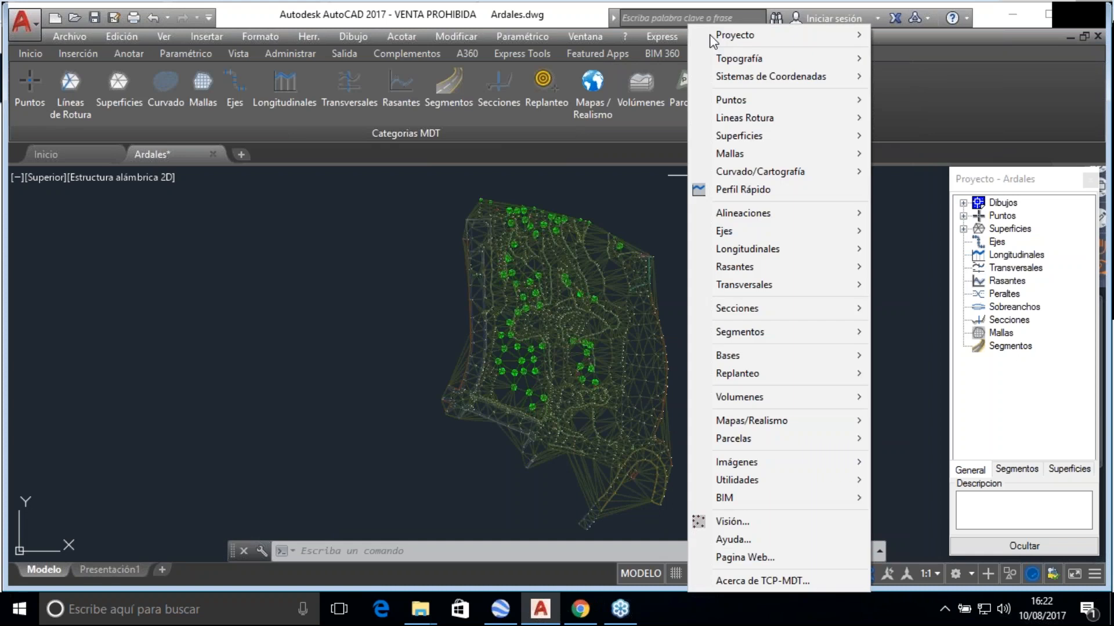
left_click(743, 190)
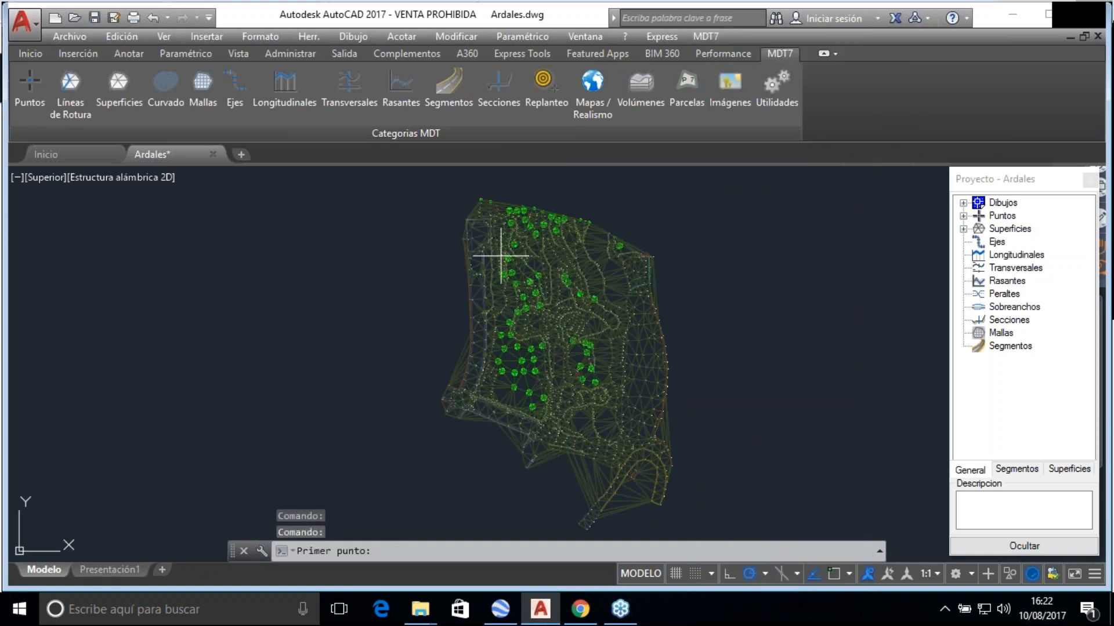
left_click(475, 244)
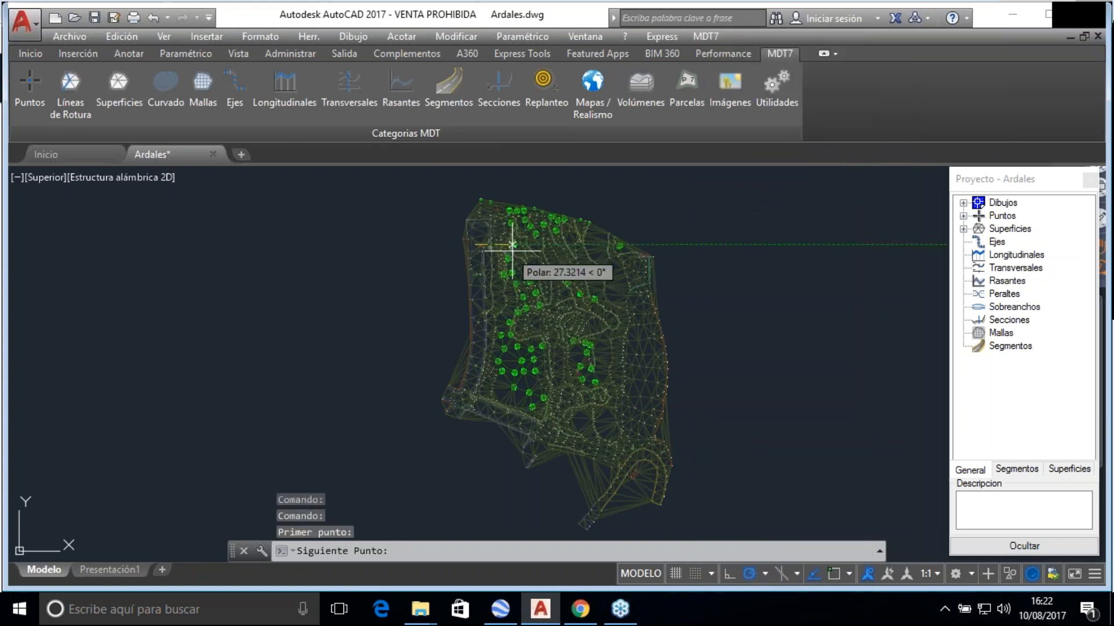
left_click(630, 295)
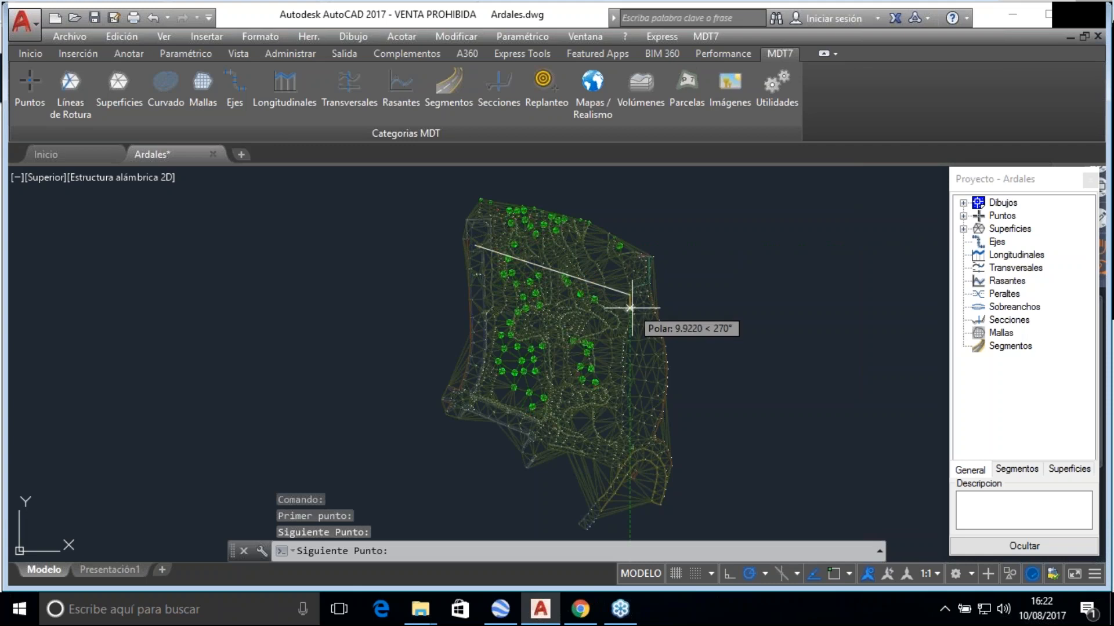
left_click(642, 406)
key("Return")
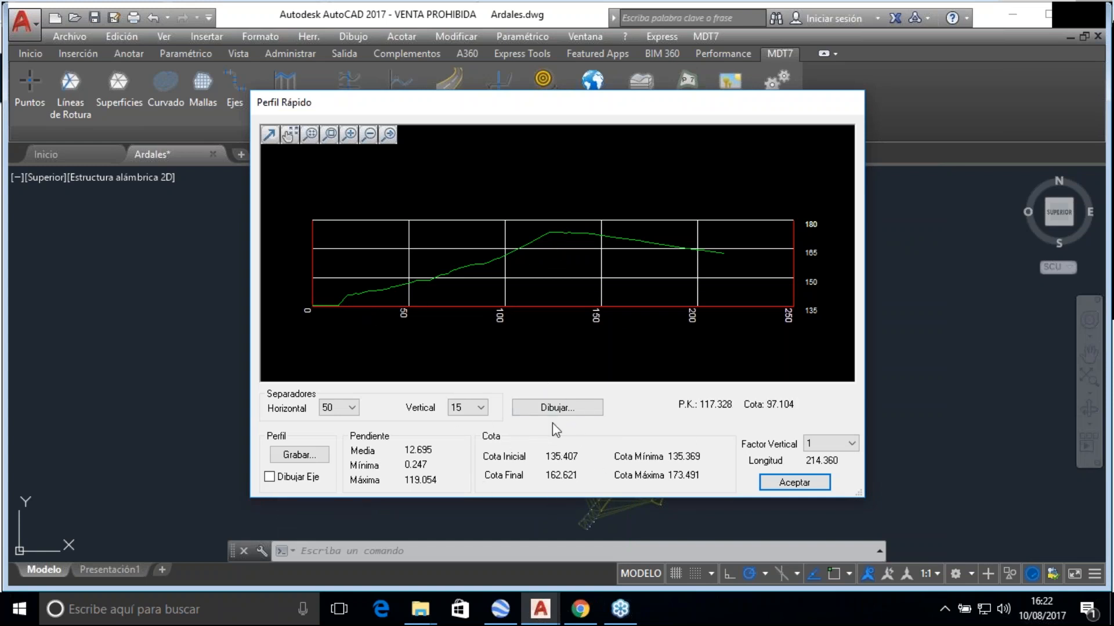
left_click(794, 482)
View a second quick profile along a straight line across the lower part of the surface from west to east
left_click(473, 395)
left_click(619, 406)
key("Return")
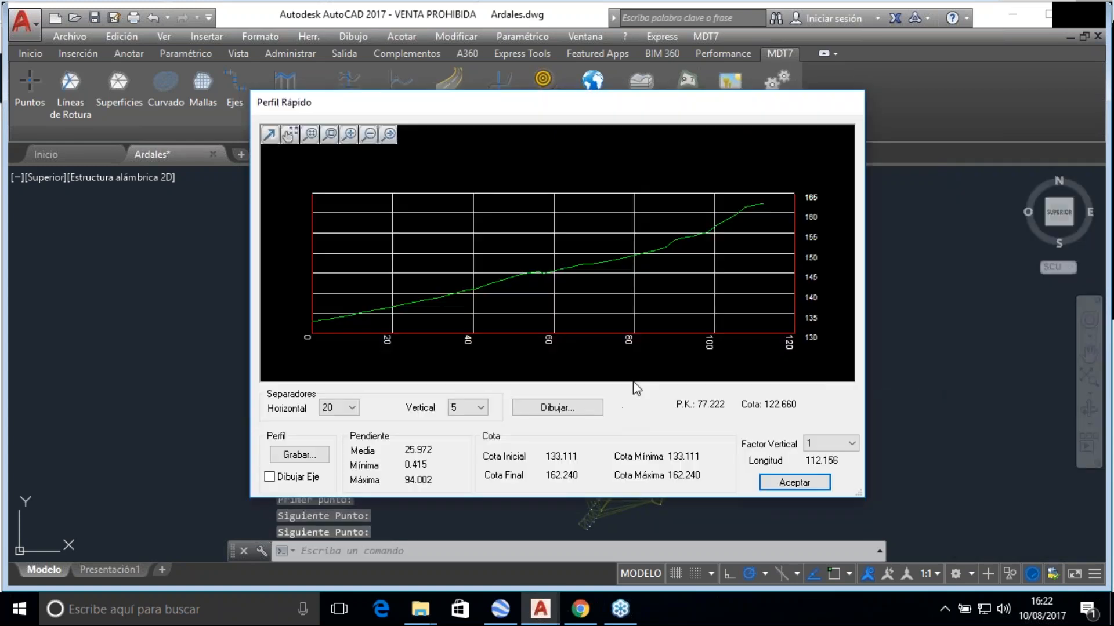
left_click(793, 483)
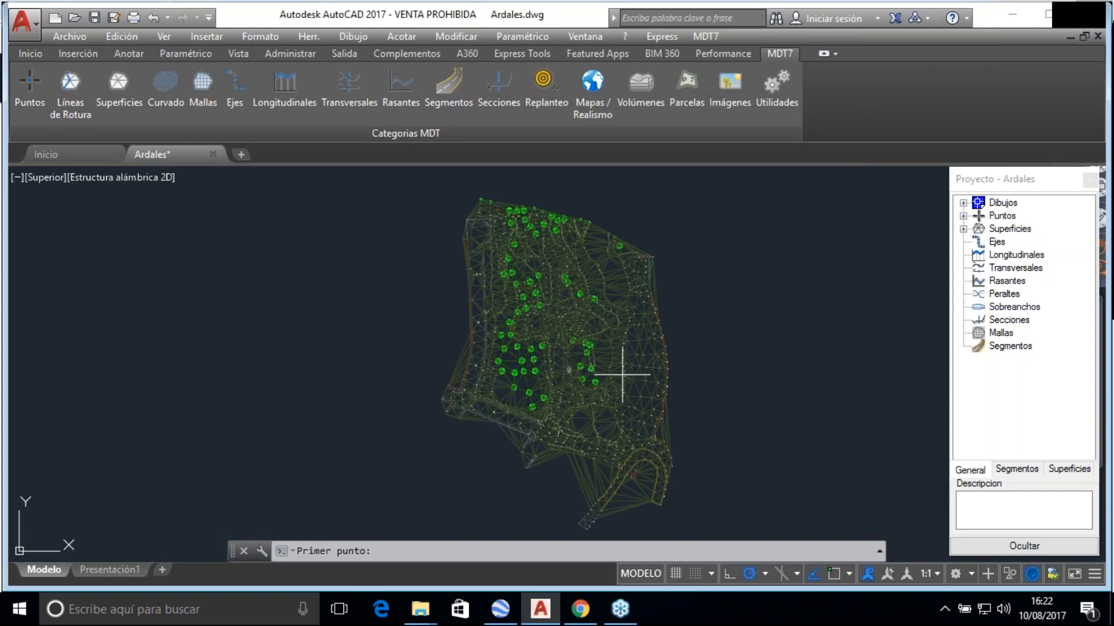
Generate the surface's contours as polylines, with normal contours every 1.000 on CV-NORMALES and master contours every 5.000 on CV-MAESTRAS
left_click(706, 36)
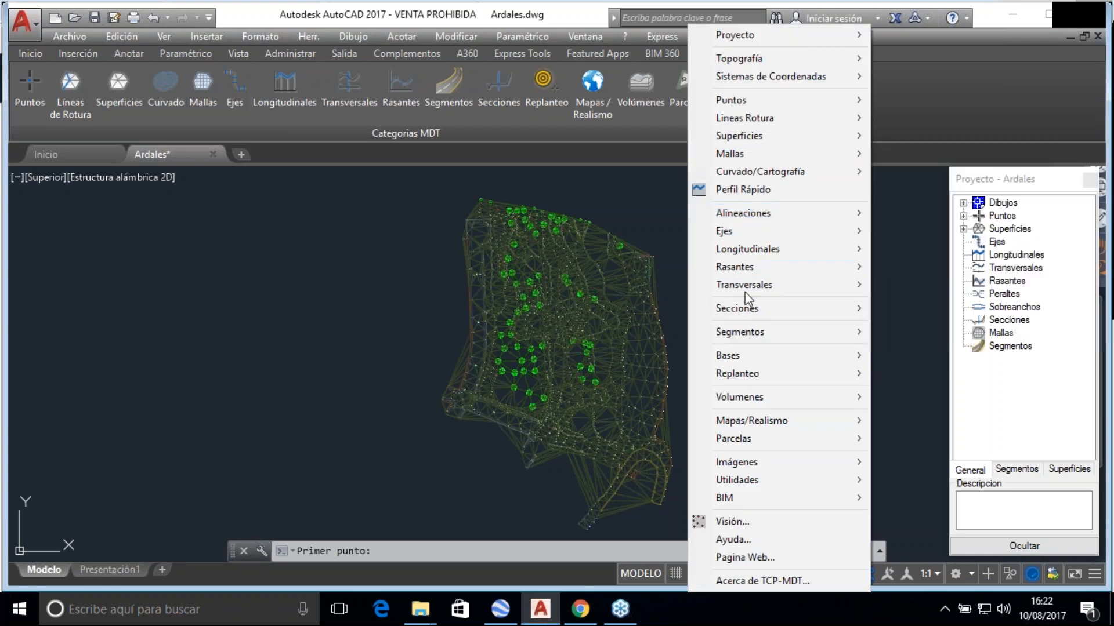
mouse_move(758, 170)
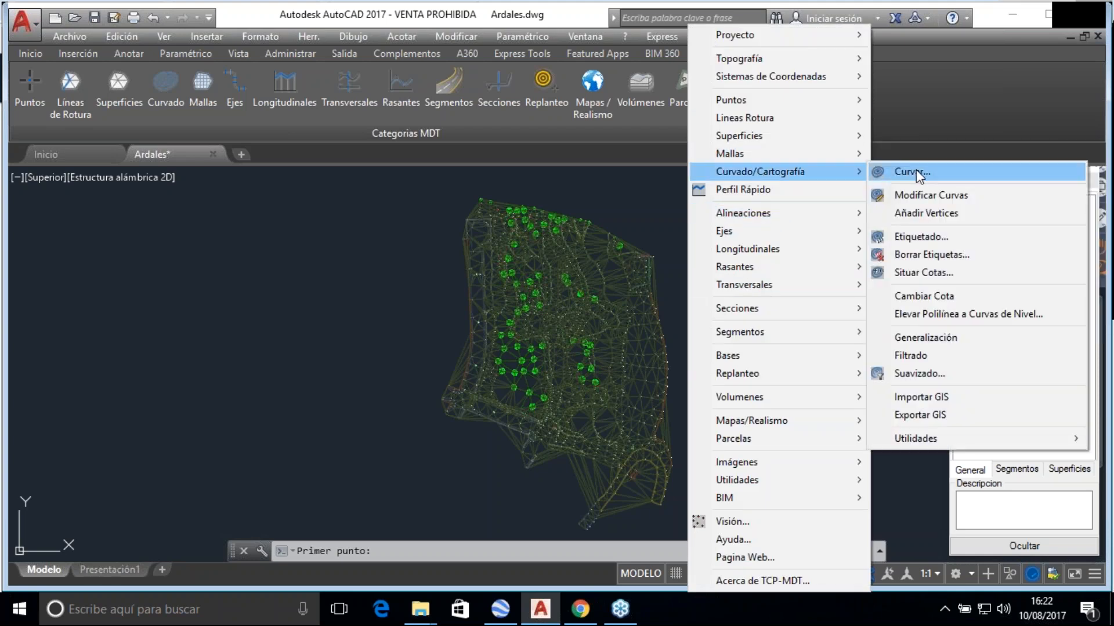
left_click(913, 173)
mouse_move(558, 143)
left_mouse_down()
mouse_move(692, 160)
mouse_move(346, 150)
mouse_move(266, 172)
left_mouse_up()
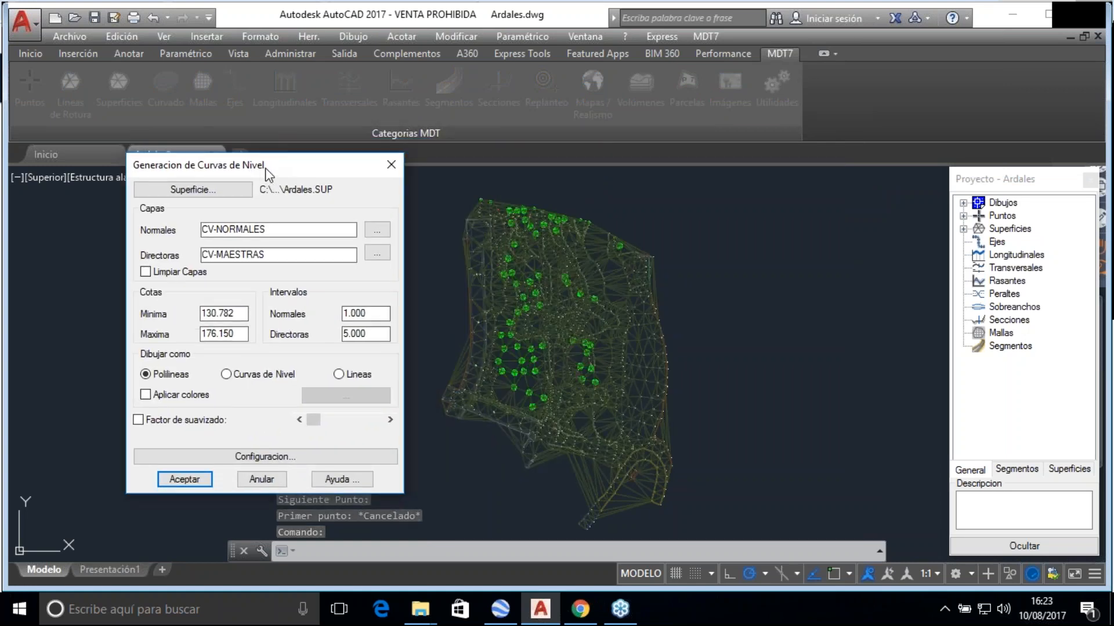
left_click(375, 334)
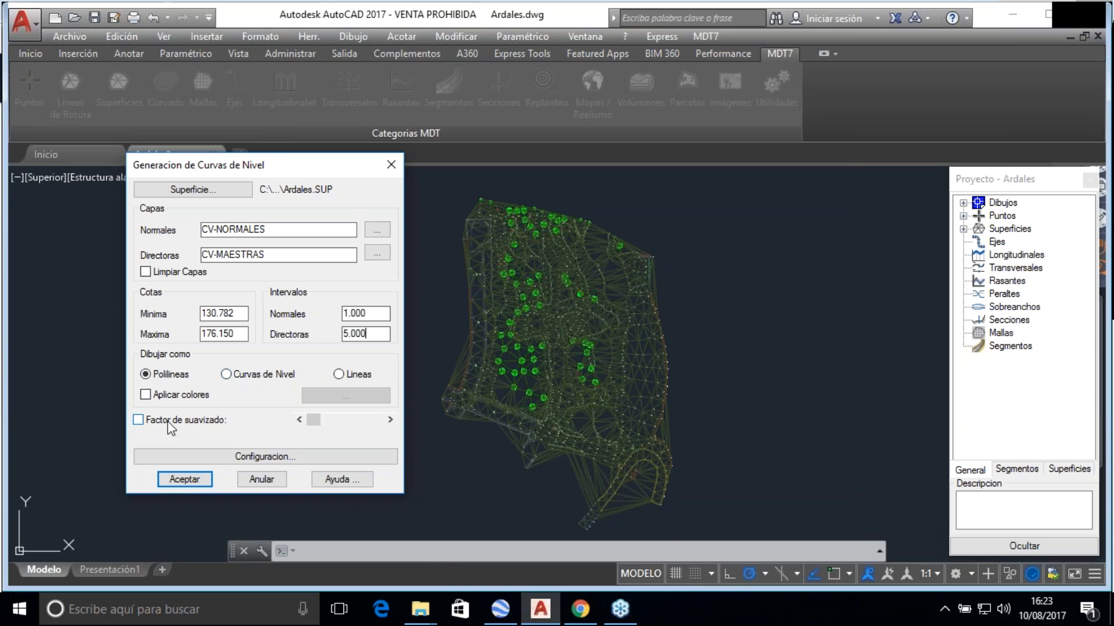
left_click(180, 478)
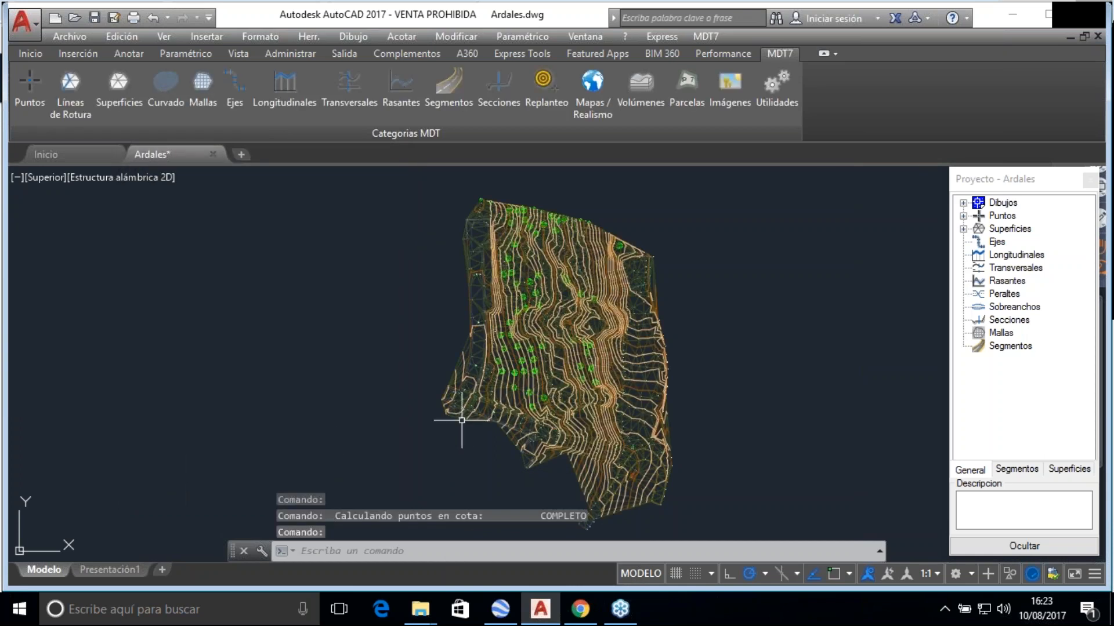
Inspect the generated contours up close and freeze the SUP-TRIANGULACION layer
scroll(422, 442, "down", 2)
scroll(550, 439, "up", 2)
scroll(550, 438, "up", 2)
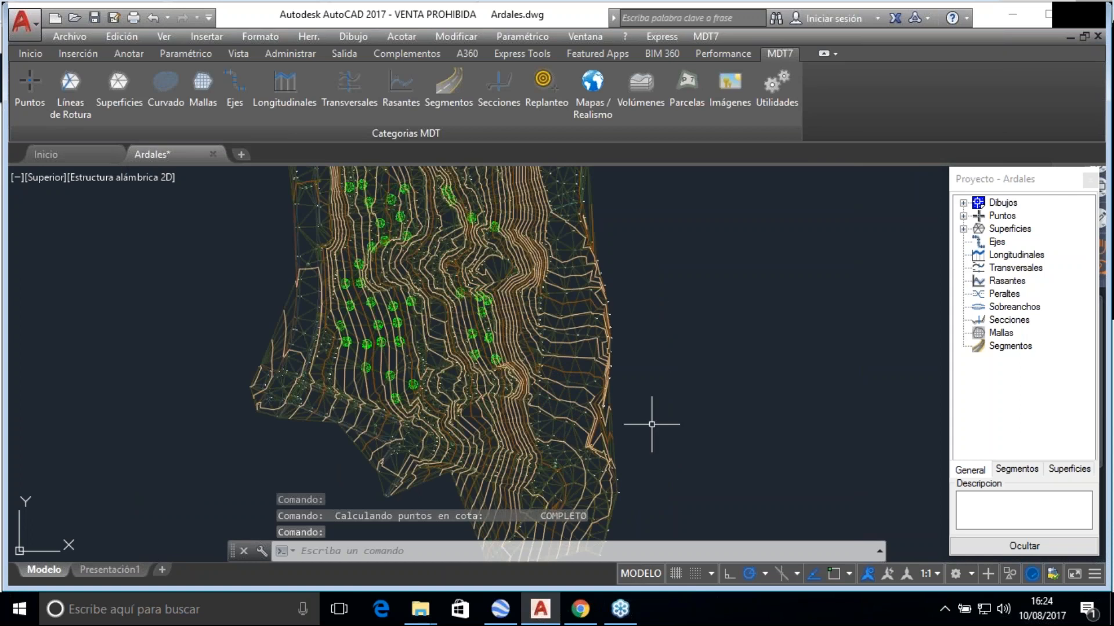
scroll(621, 440, "down", 2)
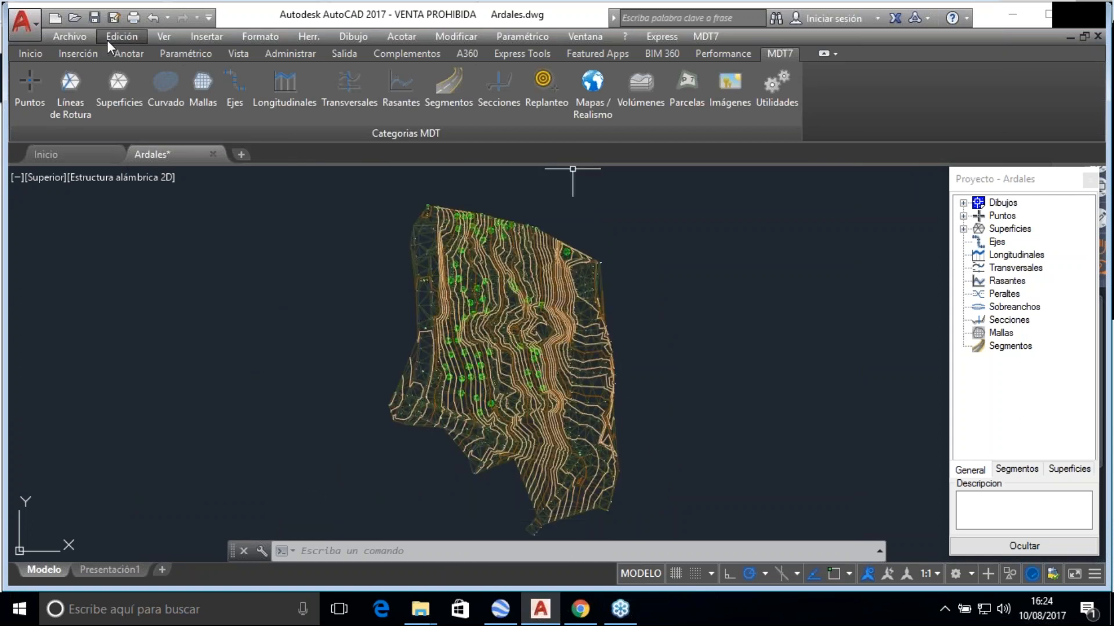
left_click(30, 53)
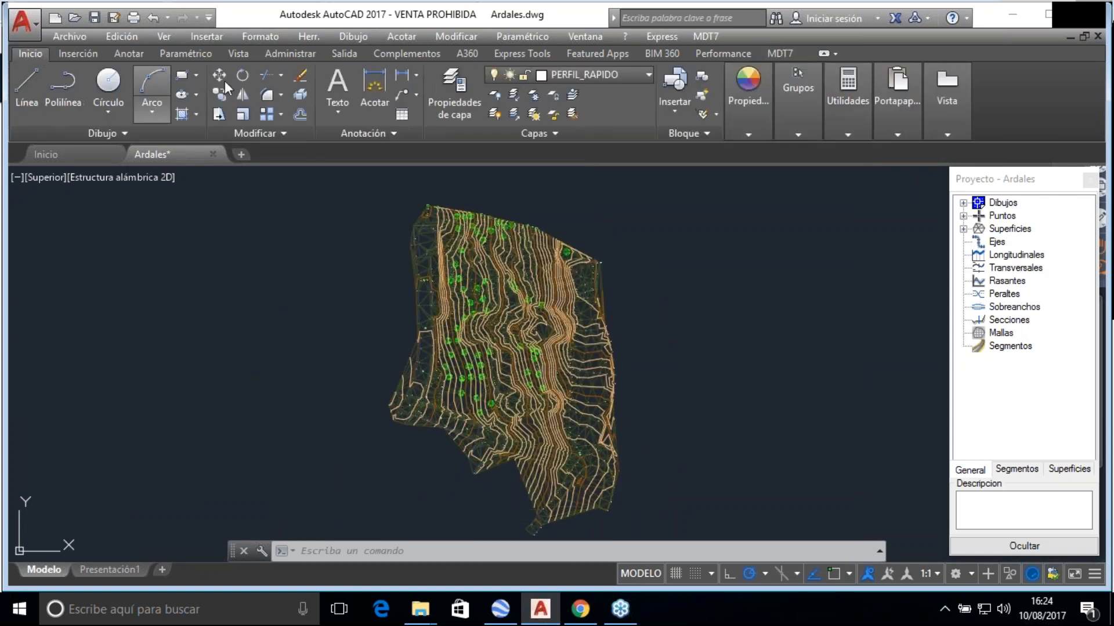
left_click(569, 76)
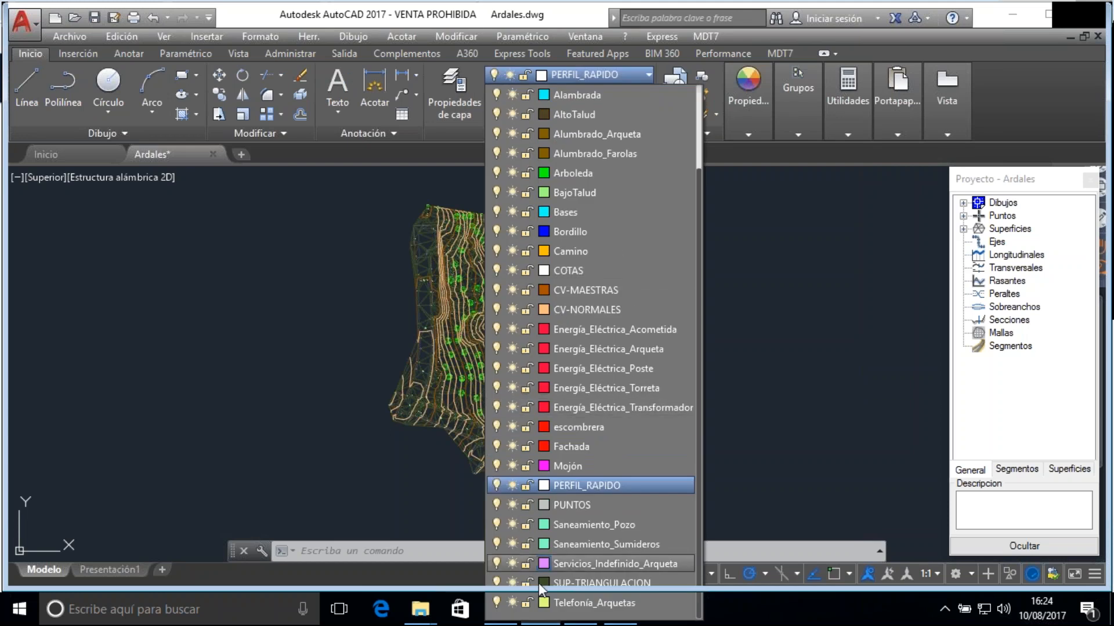
left_click(511, 583)
left_click(320, 447)
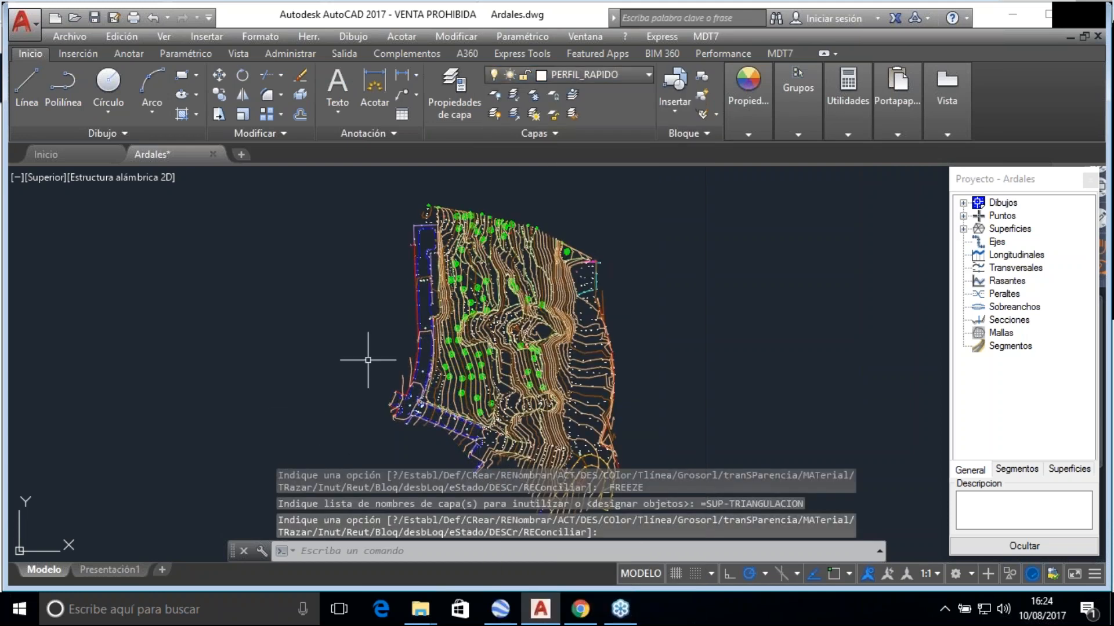
scroll(336, 323, "down", 5)
scroll(323, 343, "up", 1)
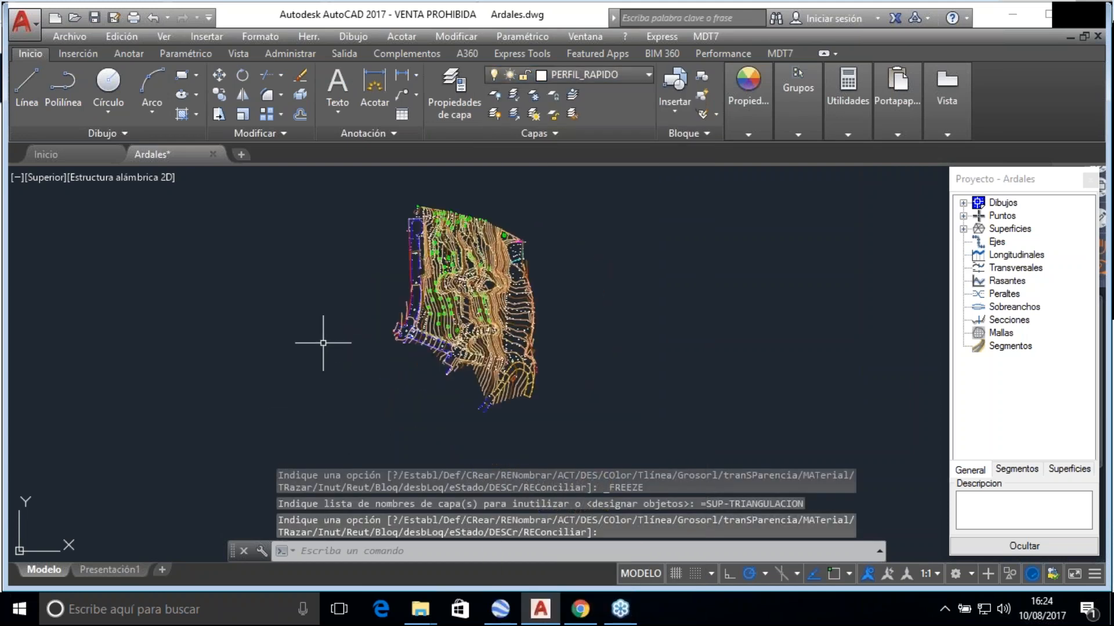
scroll(331, 310, "up", 2)
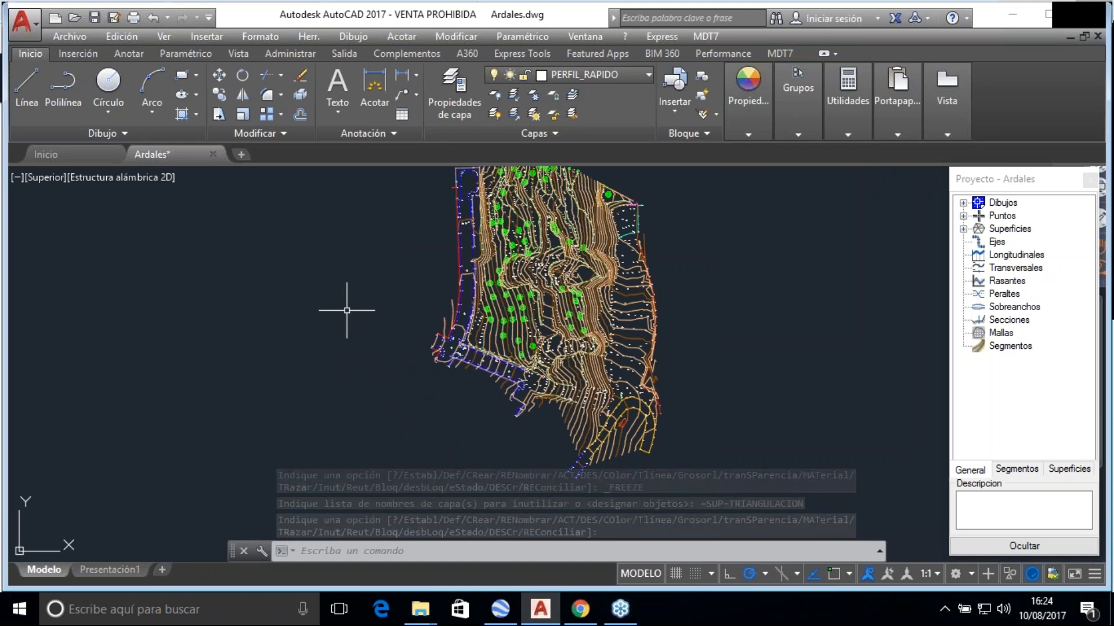
left_click(709, 36)
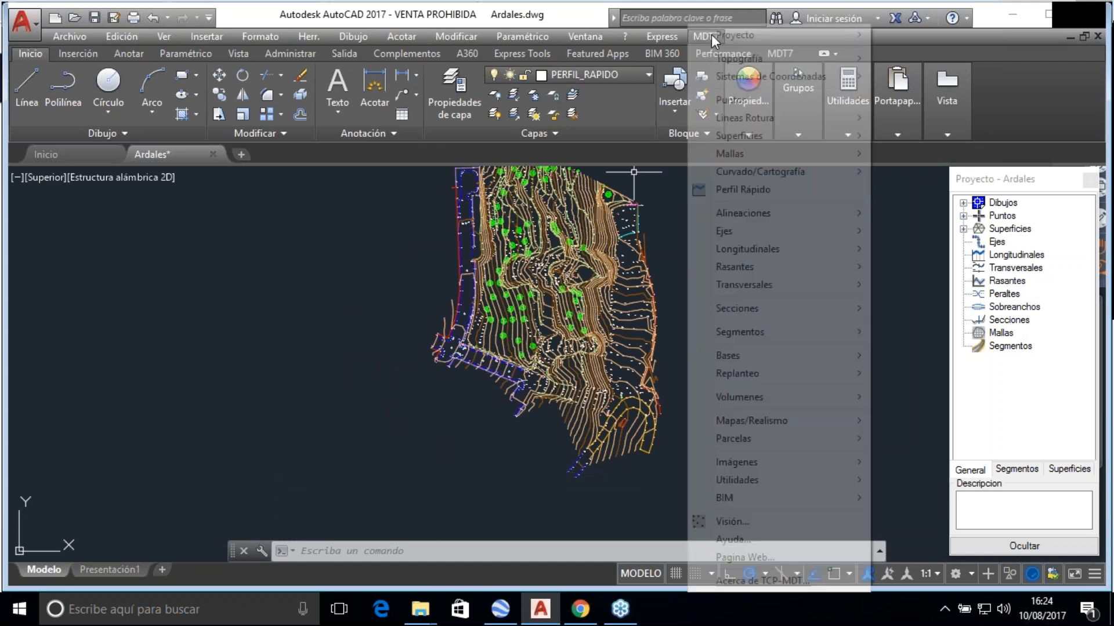
mouse_move(772, 180)
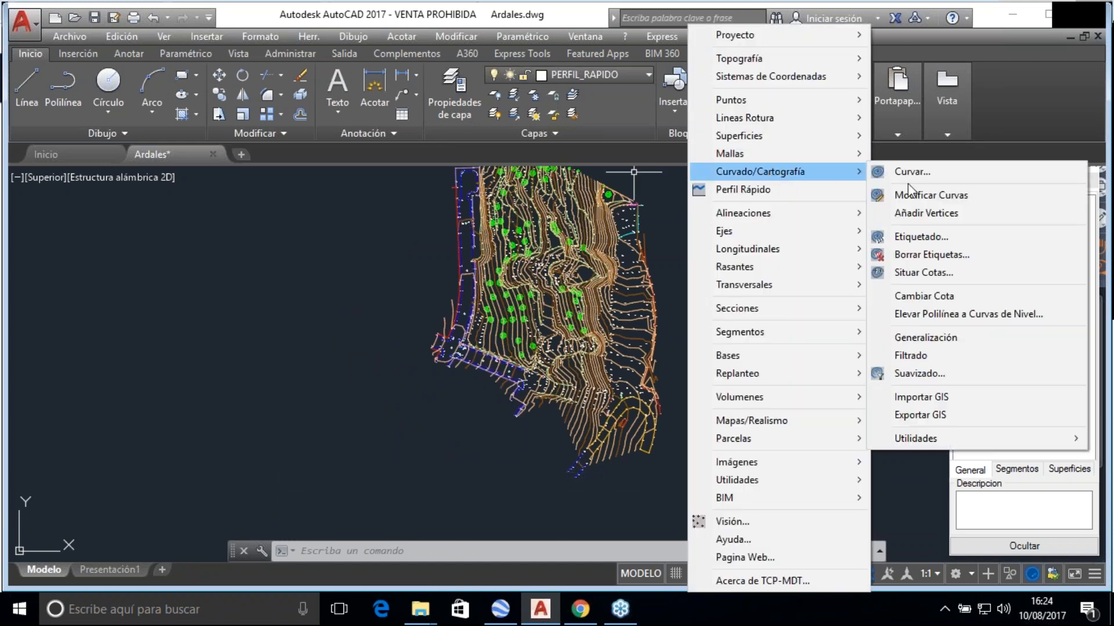
left_click(918, 173)
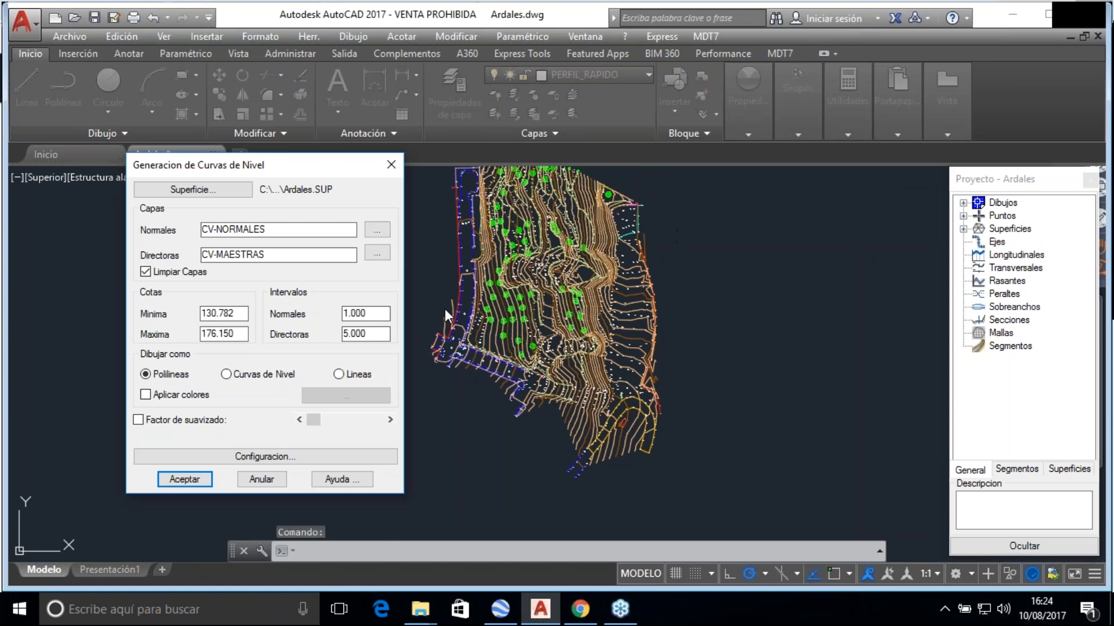
left_click(255, 479)
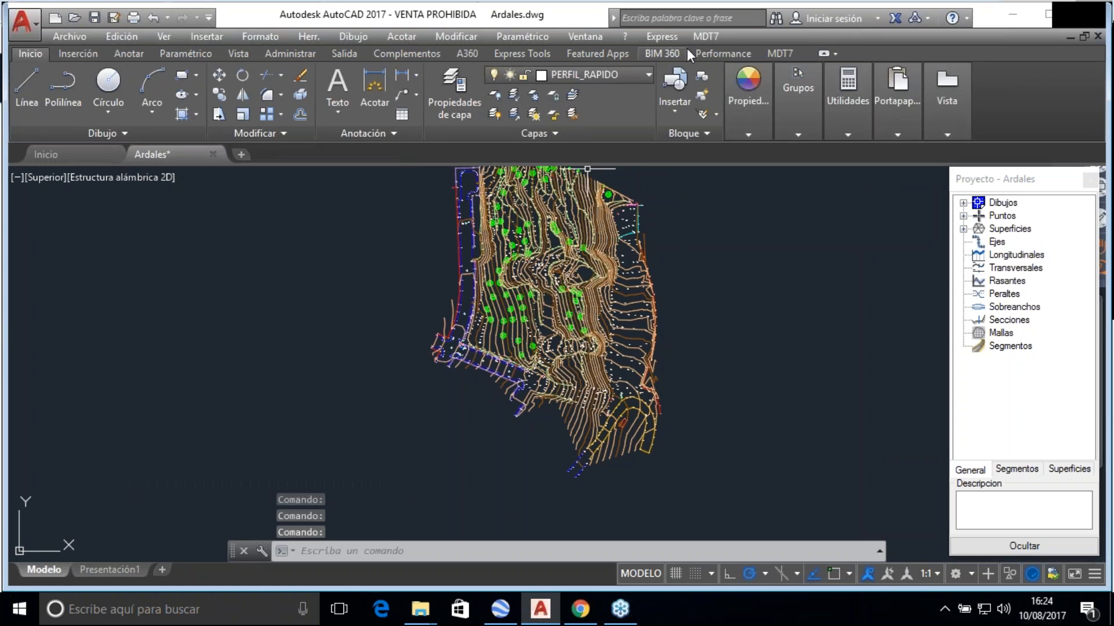
Label the CV-MAESTRAS contours automatically on layer CV-COTAS, using text style CV-ETIQUETAS, text height 1.000 mm and 0 decimals
left_click(706, 36)
mouse_move(735, 171)
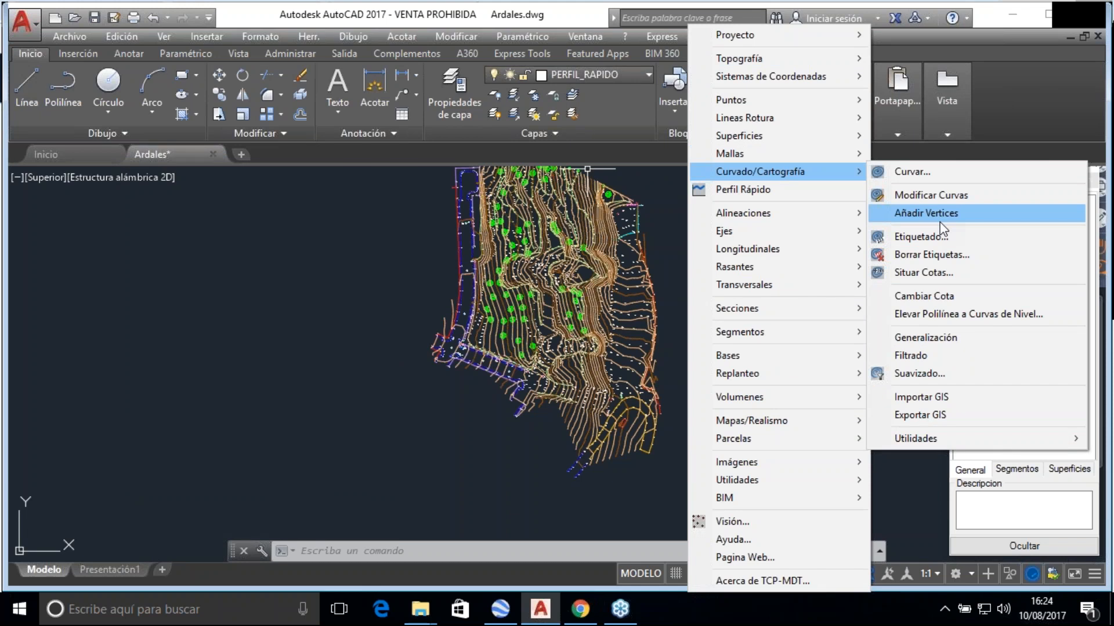
left_click(935, 237)
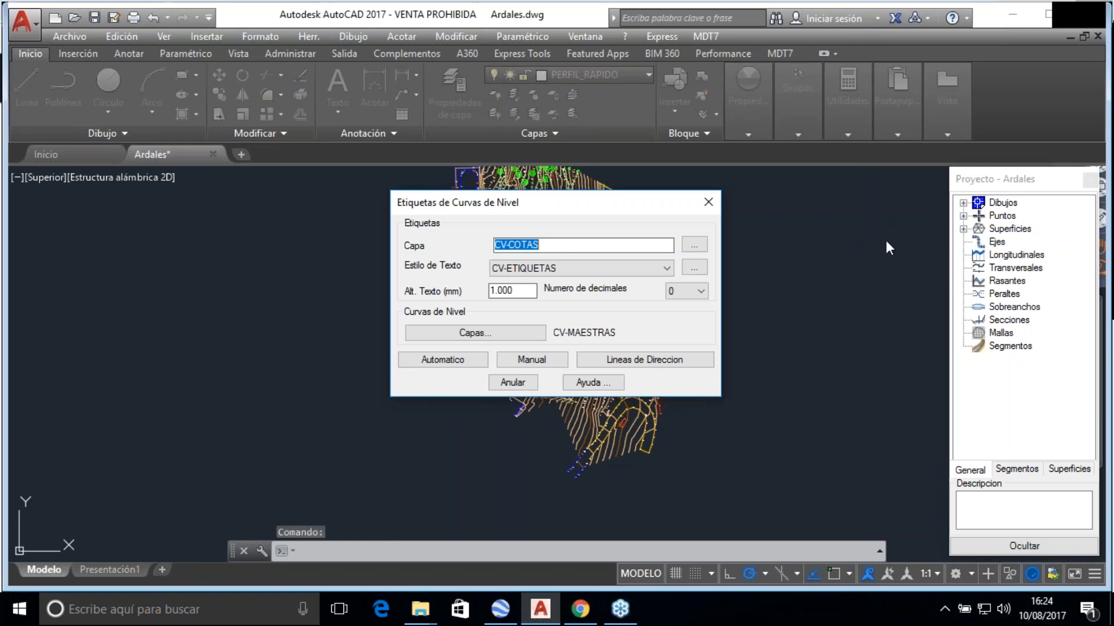
left_click(442, 360)
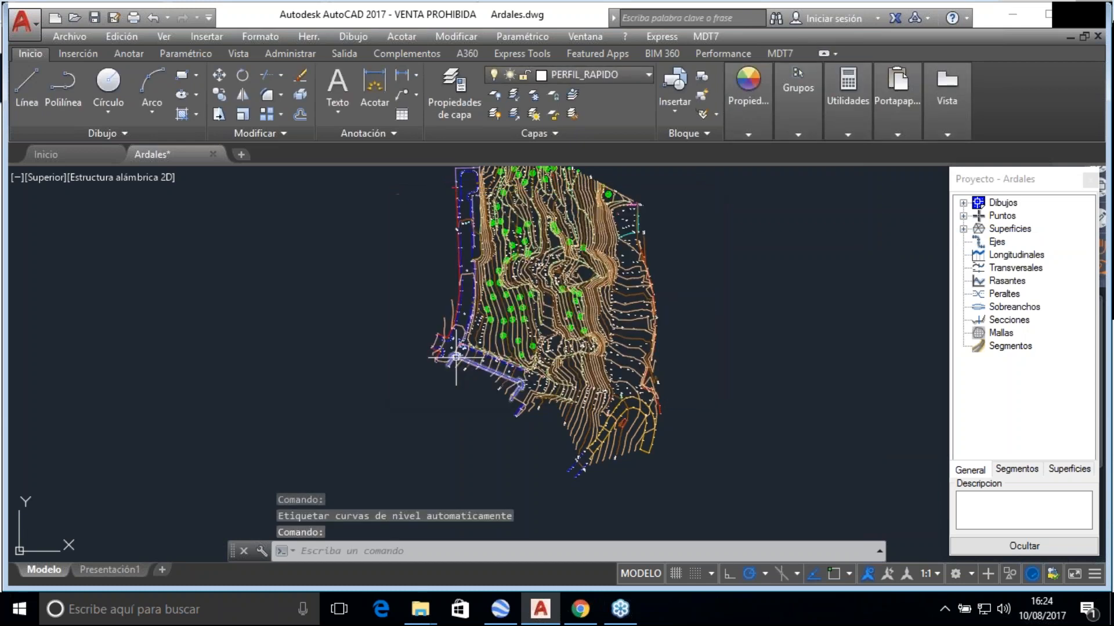
scroll(460, 373, "up", 2)
scroll(460, 372, "up", 1)
scroll(577, 442, "down", 4)
Label the master contours along two direction lines, one across the southern yellow loop and one running north along the east side
left_click(706, 35)
mouse_move(779, 166)
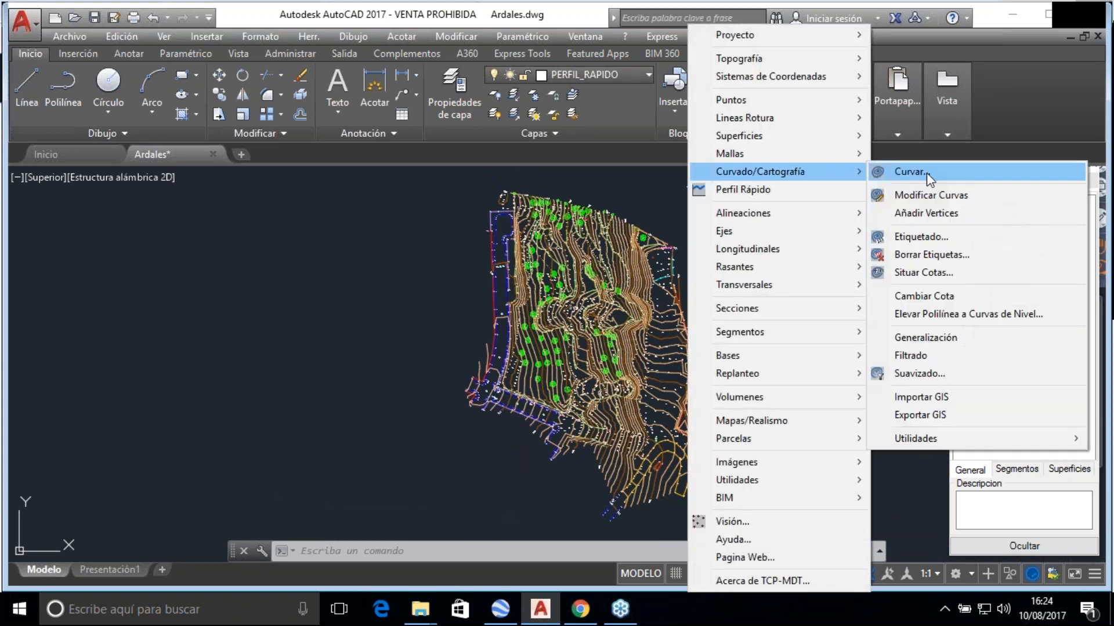
left_click(934, 238)
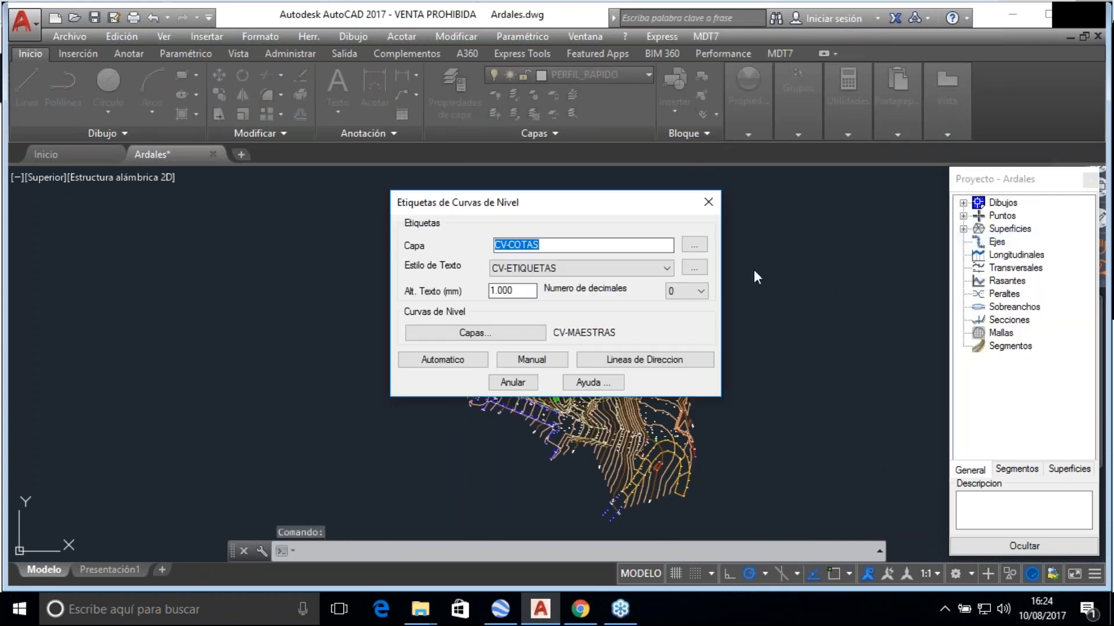
left_click(650, 362)
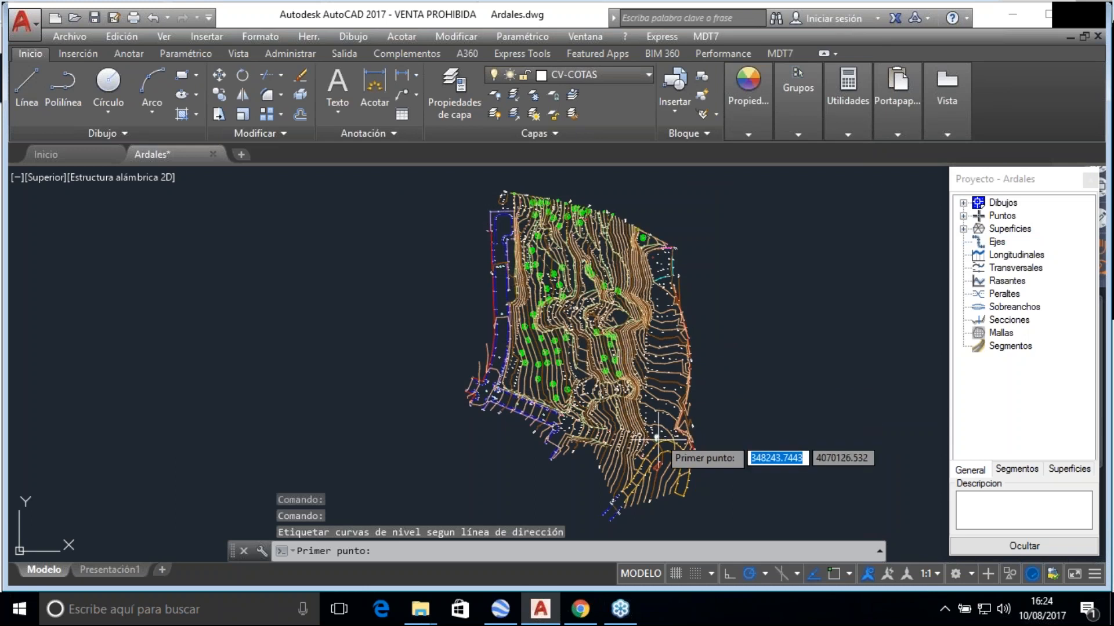
left_click(629, 487)
left_click(667, 428)
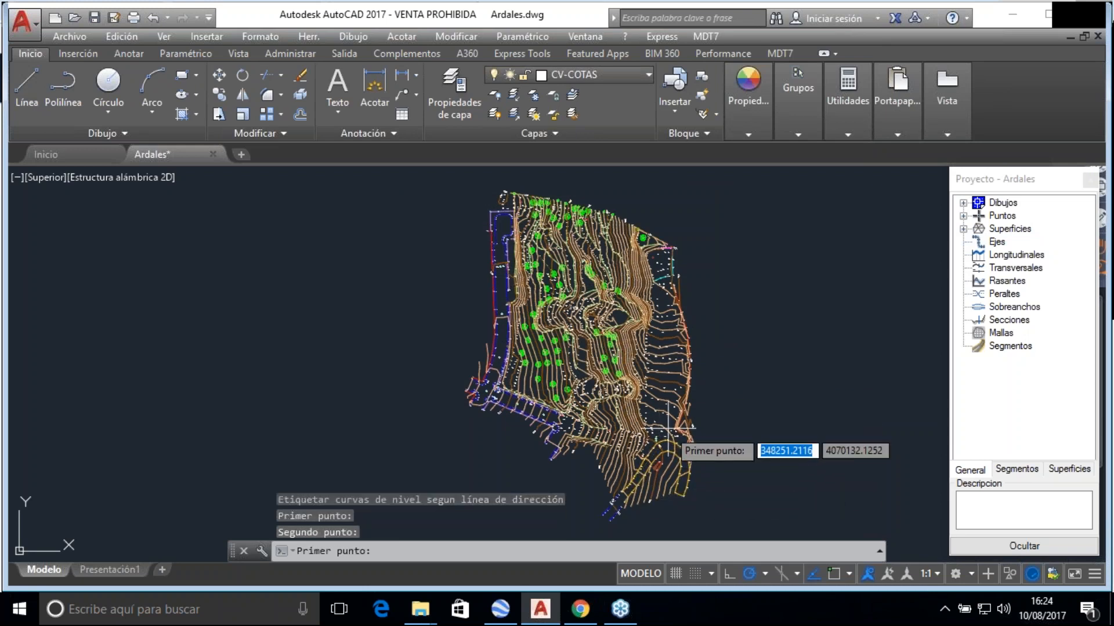
left_click(667, 427)
left_click(667, 331)
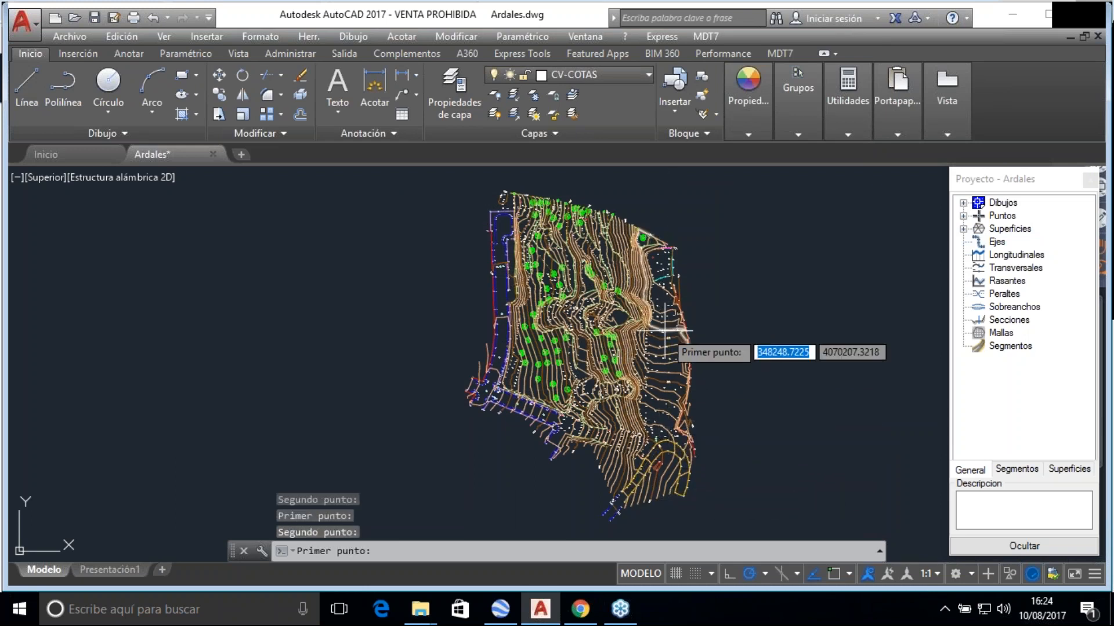
Examine the contour labels across the surface up close and end the direction-line labelling
scroll(667, 328, "up", 6)
scroll(667, 342, "down", 6)
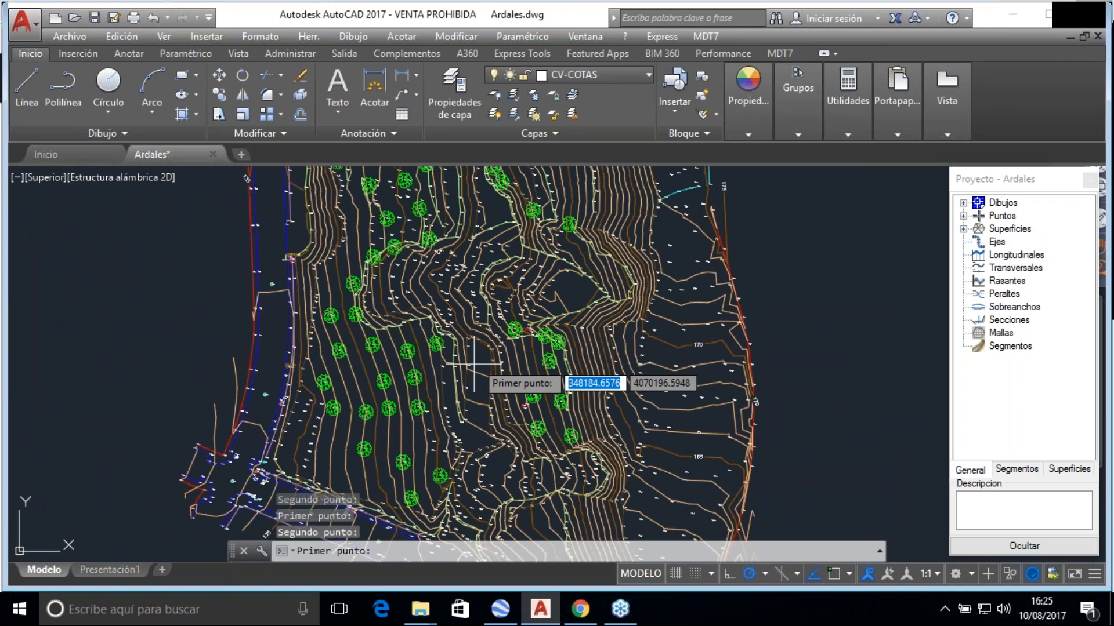
scroll(476, 349, "down", 3)
scroll(476, 349, "down", 2)
scroll(501, 376, "up", 4)
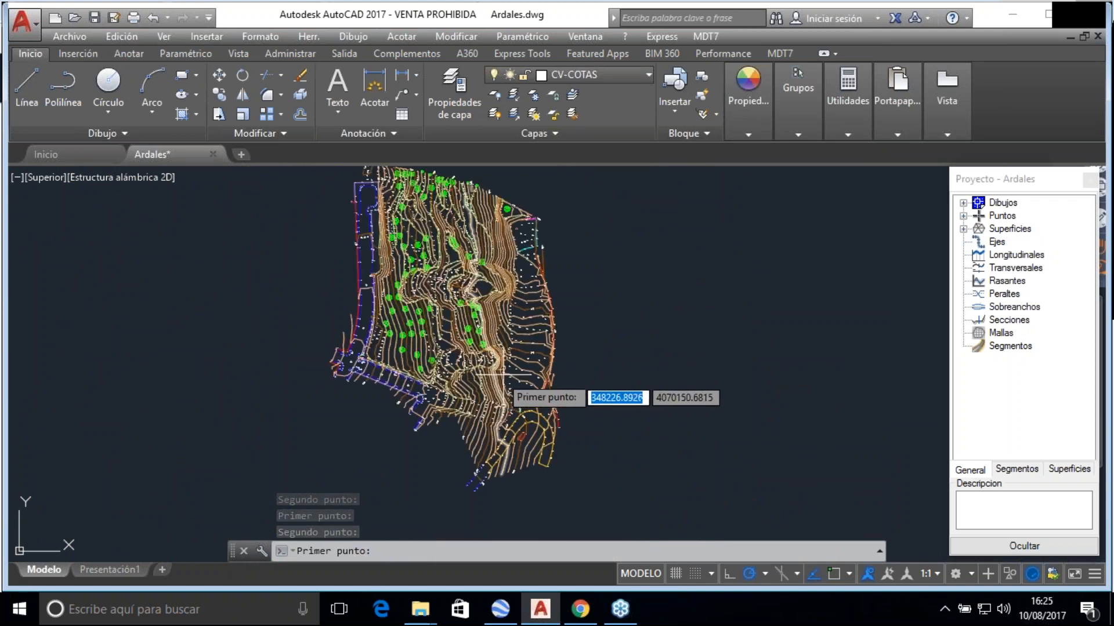
scroll(652, 403, "down", 2)
scroll(550, 353, "up", 2)
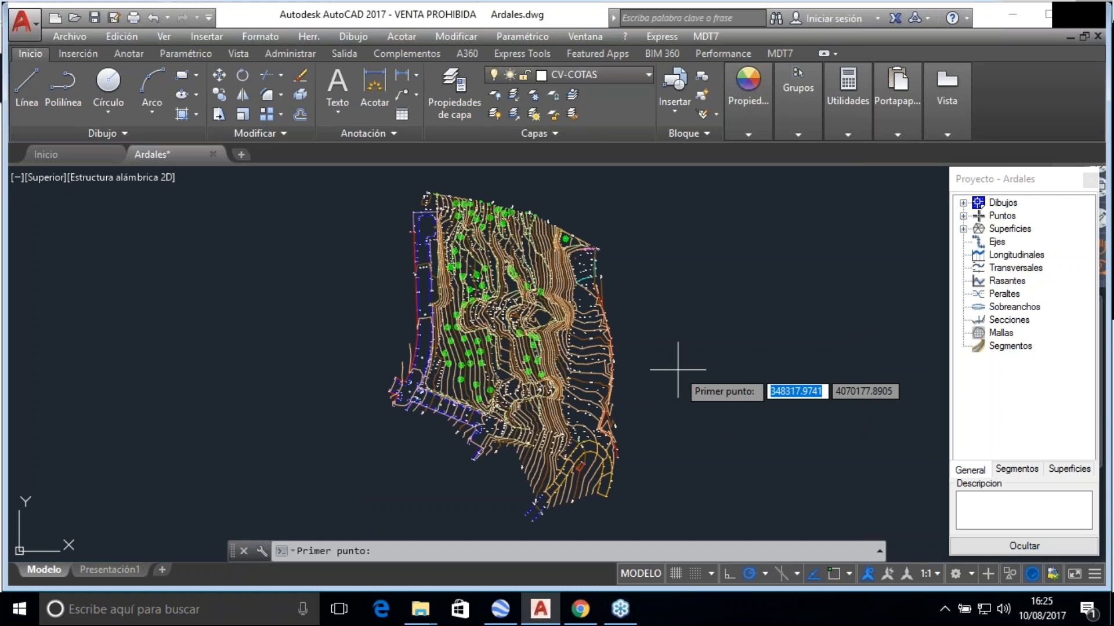
scroll(678, 369, "up", 2)
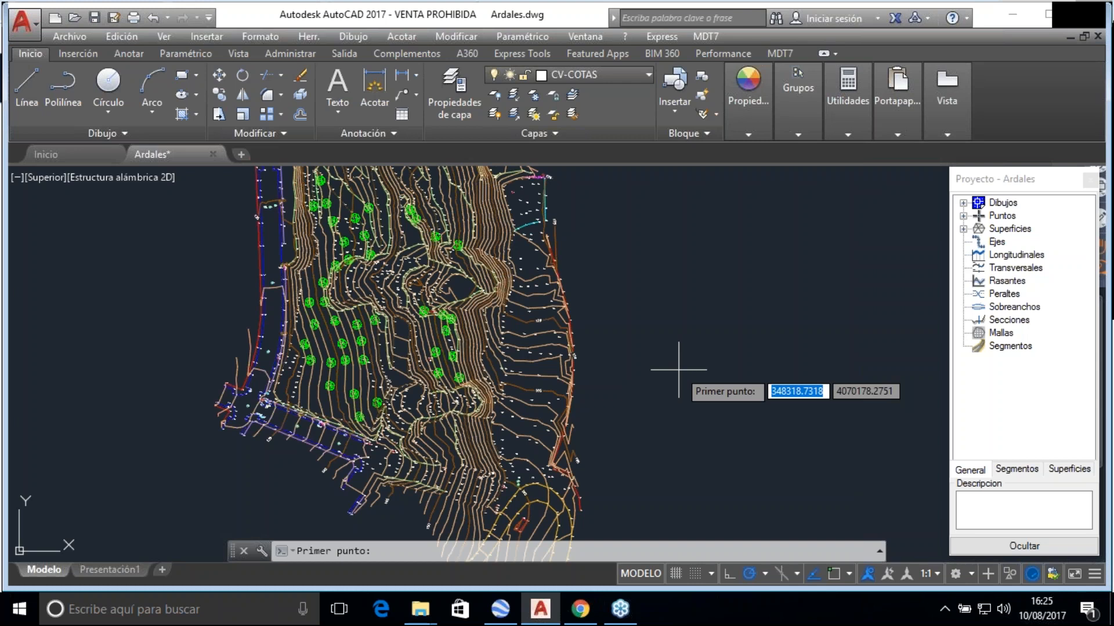
key("Escape")
key("Escape")
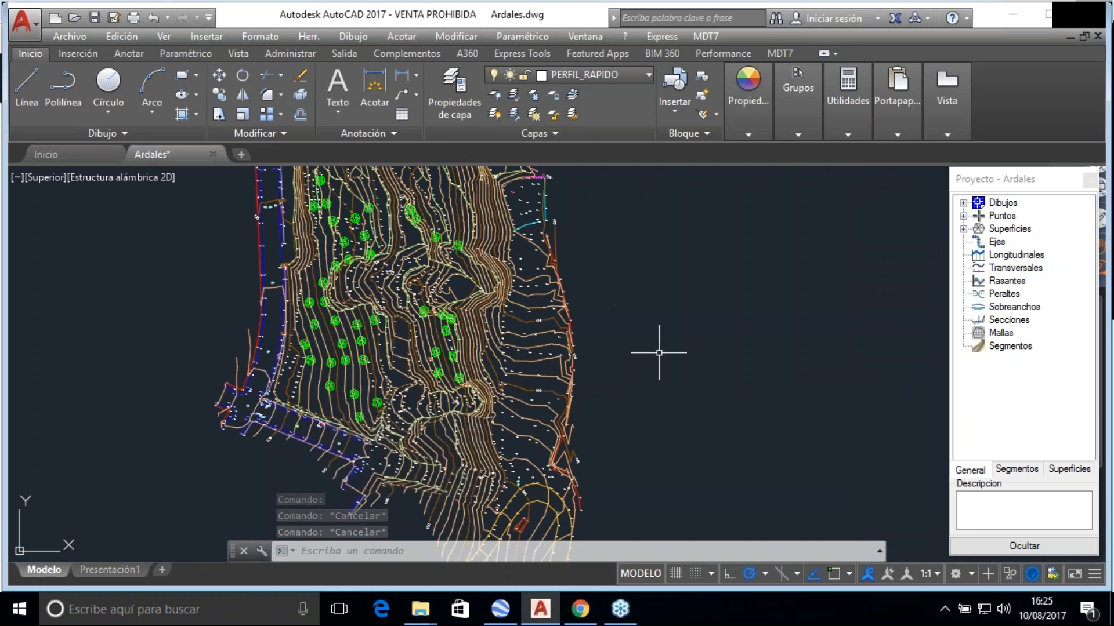
Attach Parcela Explanada.dwg as an external reference with a relative path, scale 1.00 and insertion point 0,0,0
type("RX")
key("Return")
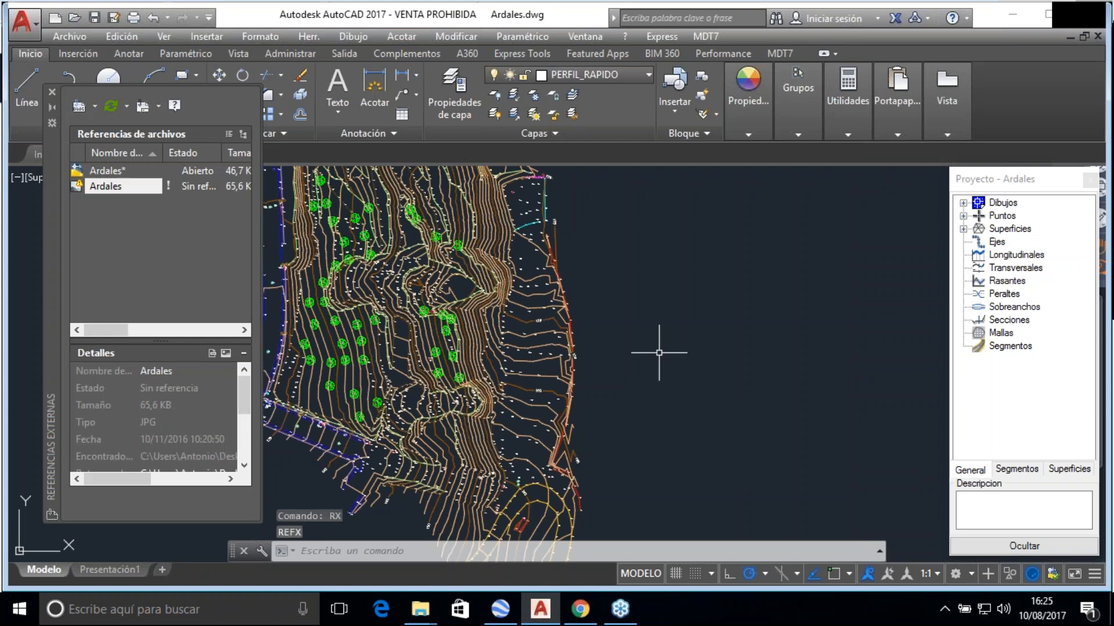
right_click(124, 262)
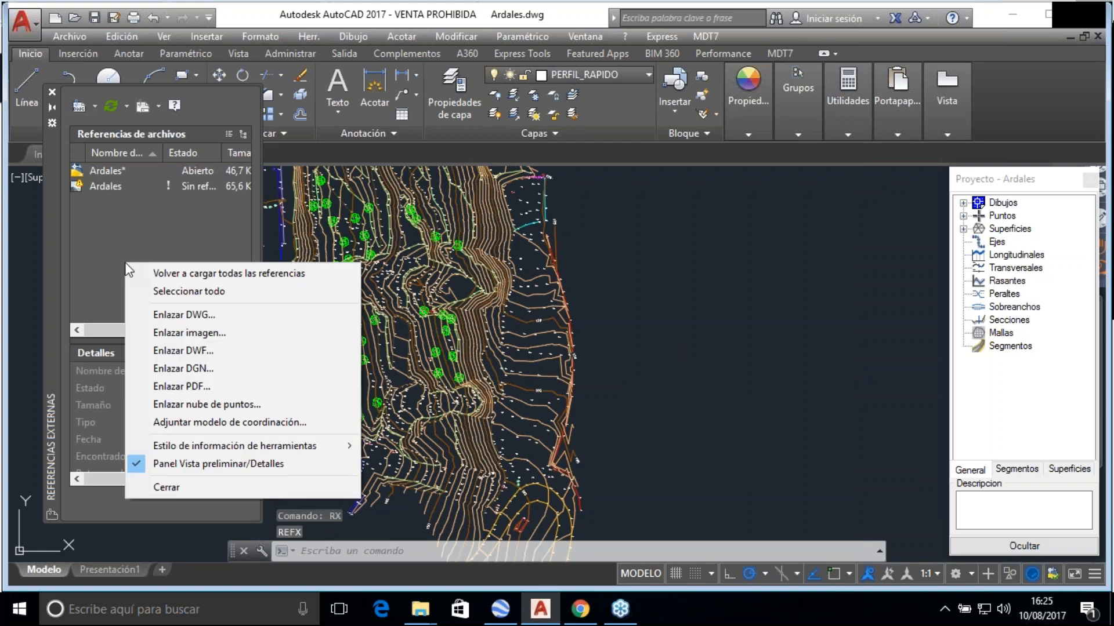
left_click(181, 315)
left_click(429, 186)
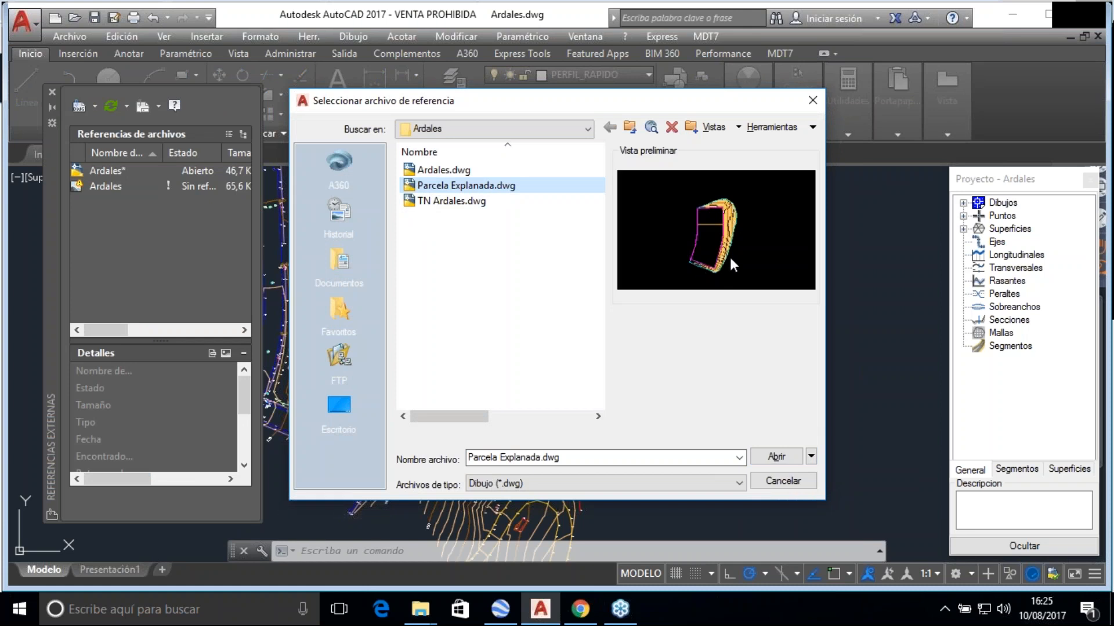
left_click(776, 456)
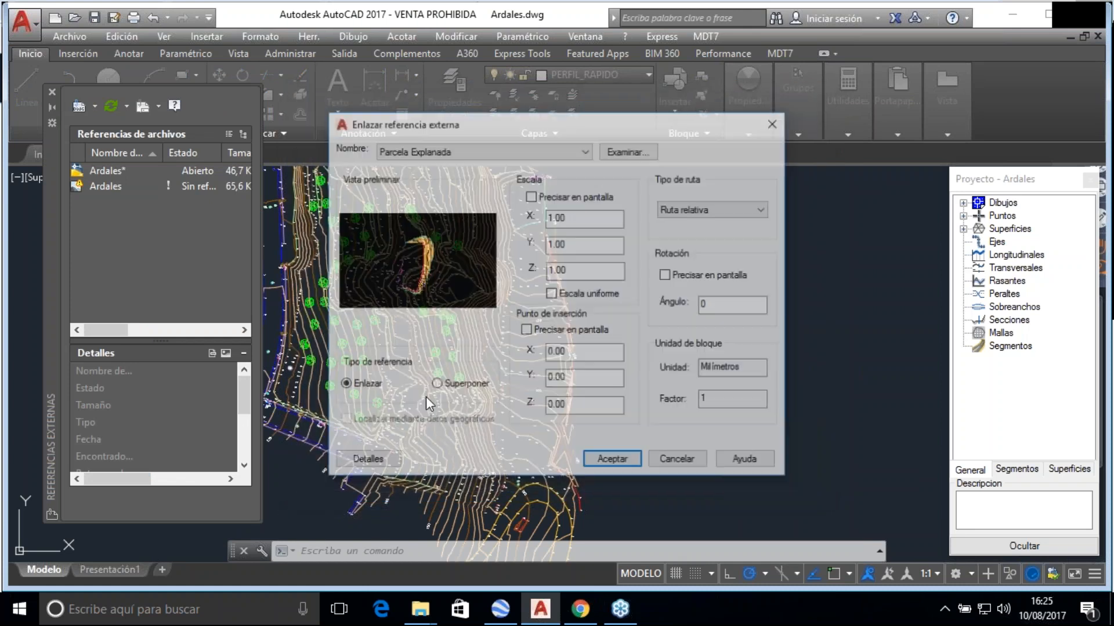
left_click(609, 390)
scroll(681, 408, "down", 3)
scroll(425, 354, "up", 6)
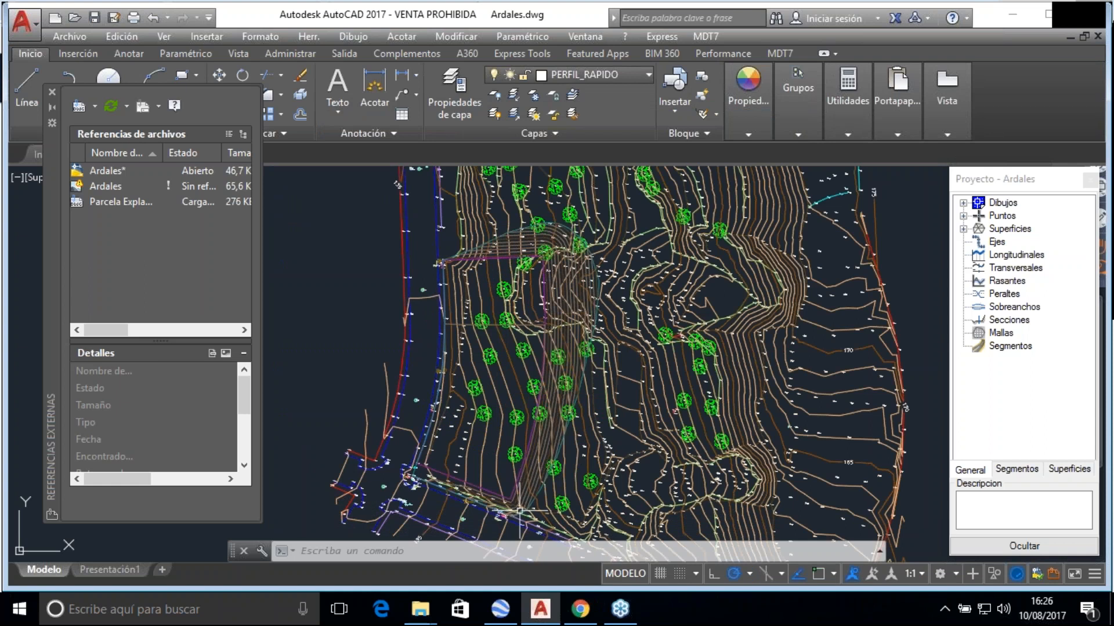
mouse_move(519, 511)
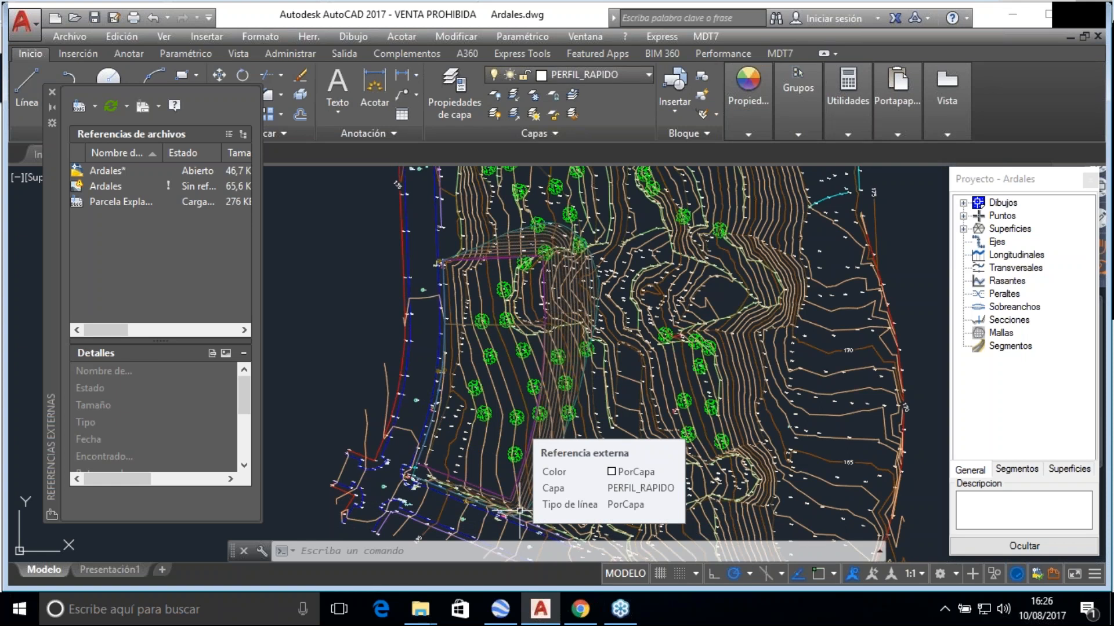
Add the existing surface files Explanada Parcela.SUP and TN Ardales.SUP to the project's surfaces
left_click(962, 228)
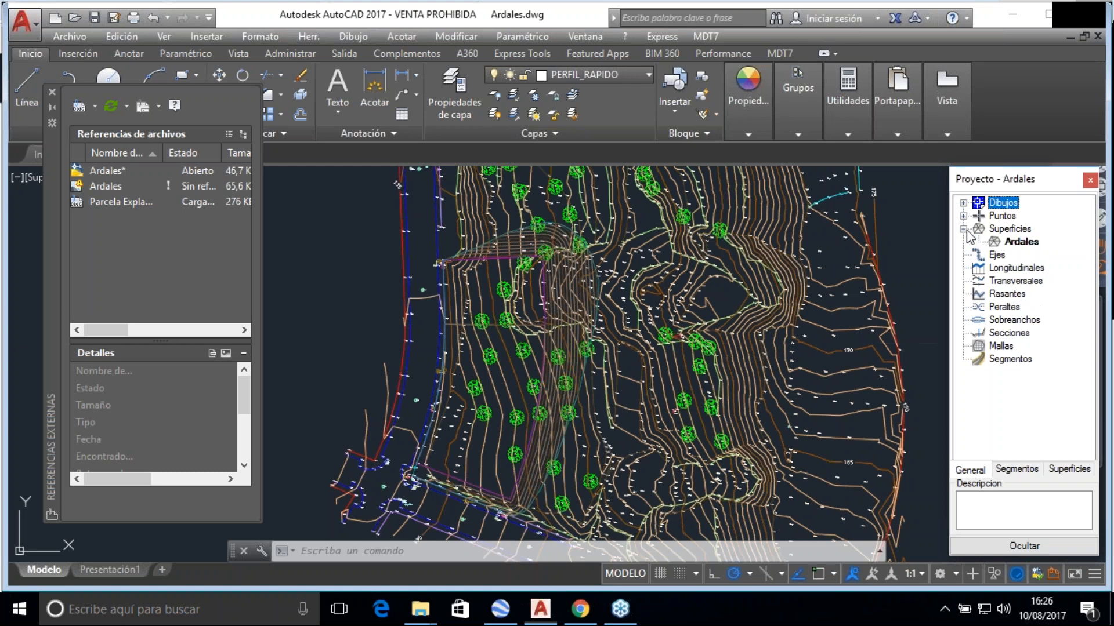
right_click(1009, 229)
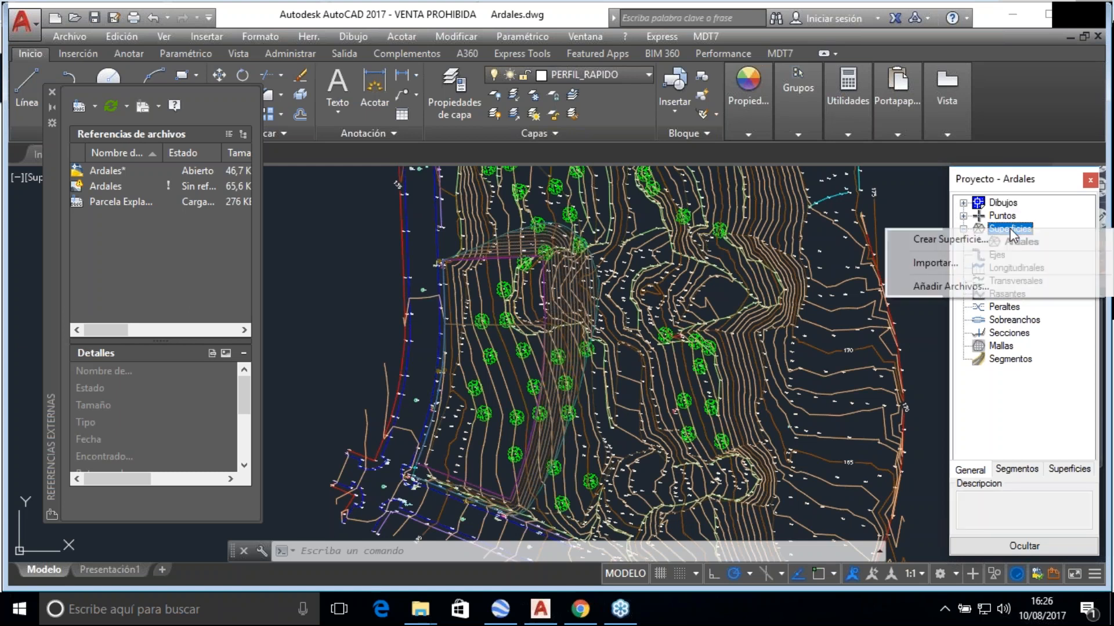
left_click(980, 287)
left_click(690, 230)
left_click(774, 227, "ctrl")
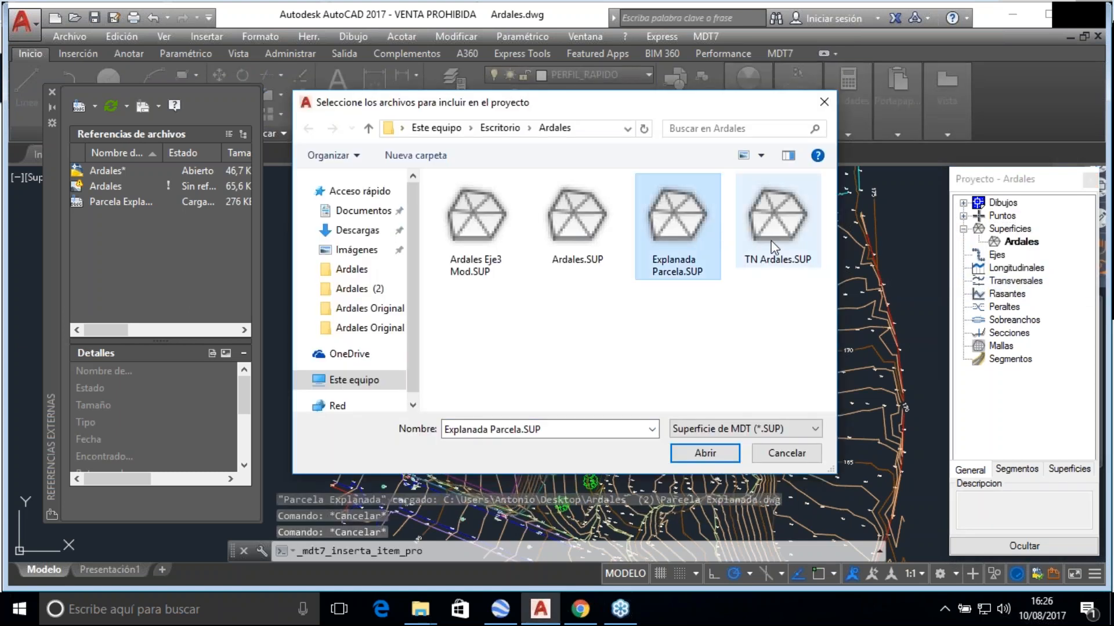
left_click(704, 453)
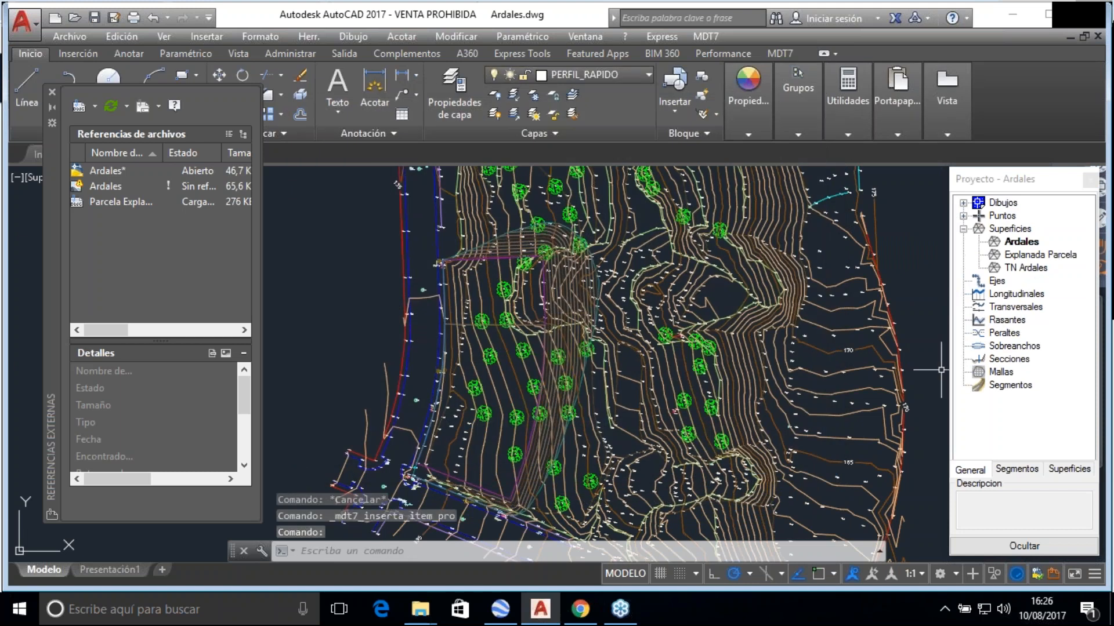
Make TN Ardales the project's current surface
left_click(1016, 268)
right_click(1016, 268)
left_click(997, 281)
left_click(436, 278)
left_click(476, 396)
Calculate volumes by surface difference between Ardales.SUP and Explanada Parcela.SUP with a 0.500 cell size and 0.010 minimum elevation difference
left_click(715, 34)
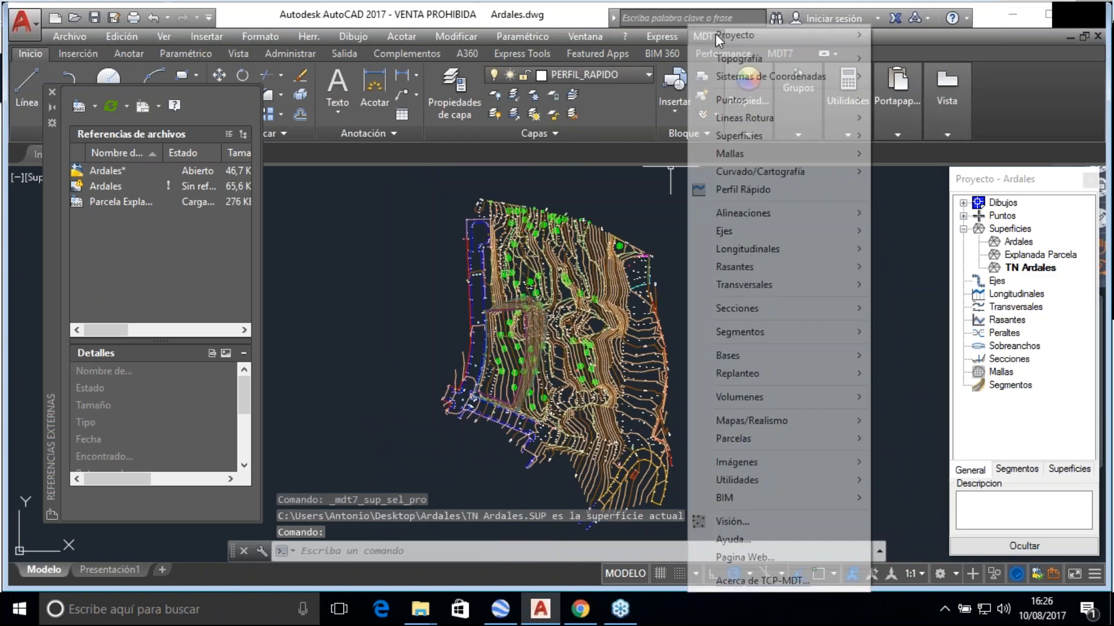
mouse_move(787, 135)
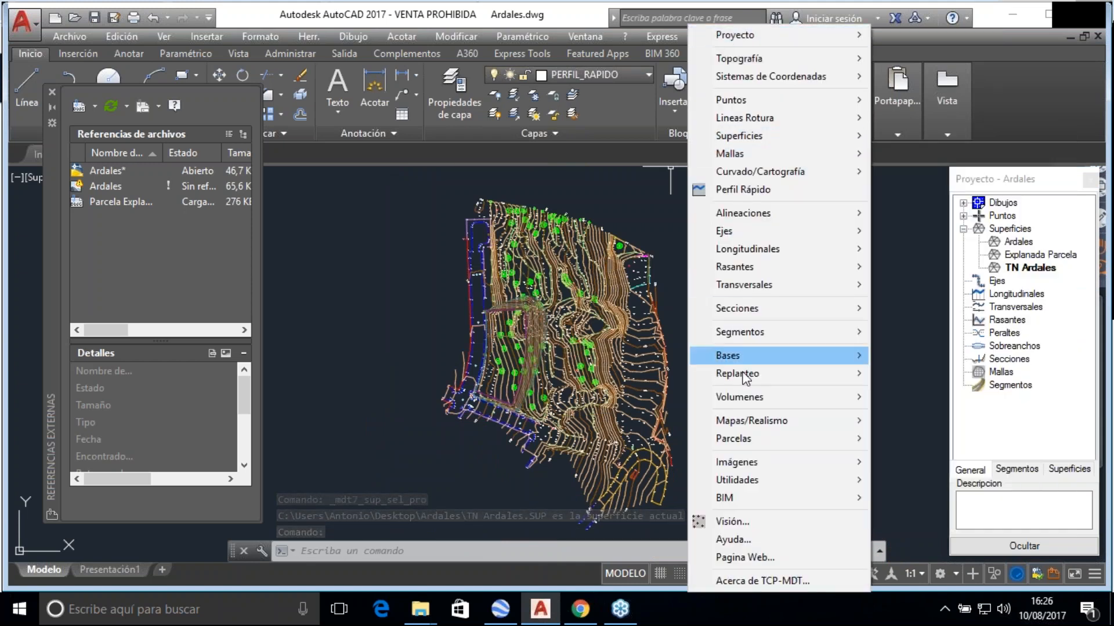
mouse_move(760, 395)
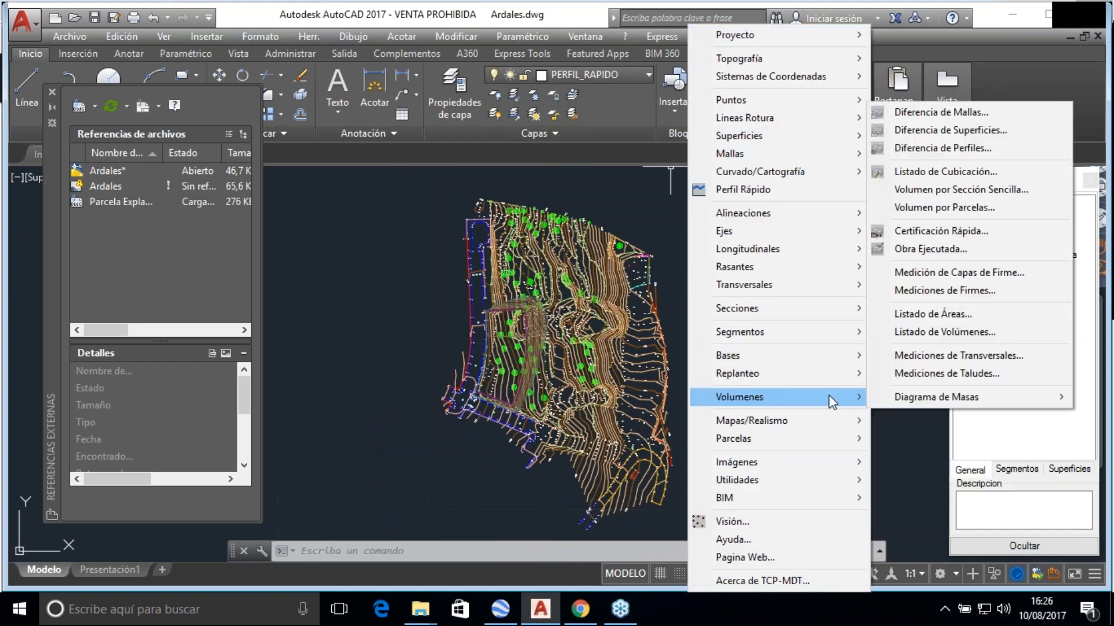
left_click(928, 135)
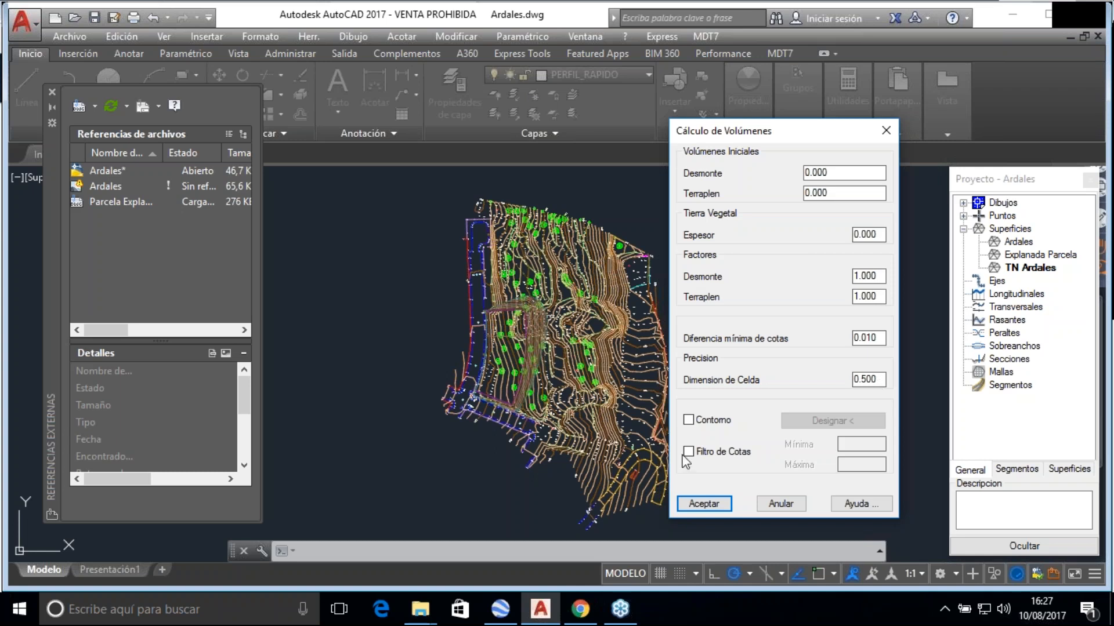
left_click(703, 503)
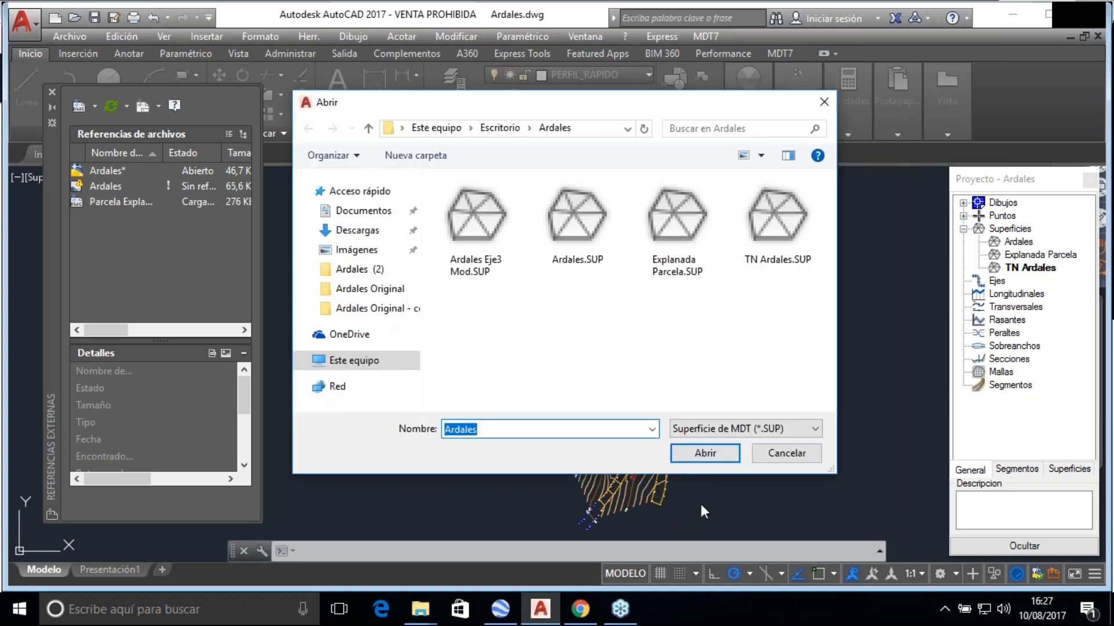
double_click(571, 229)
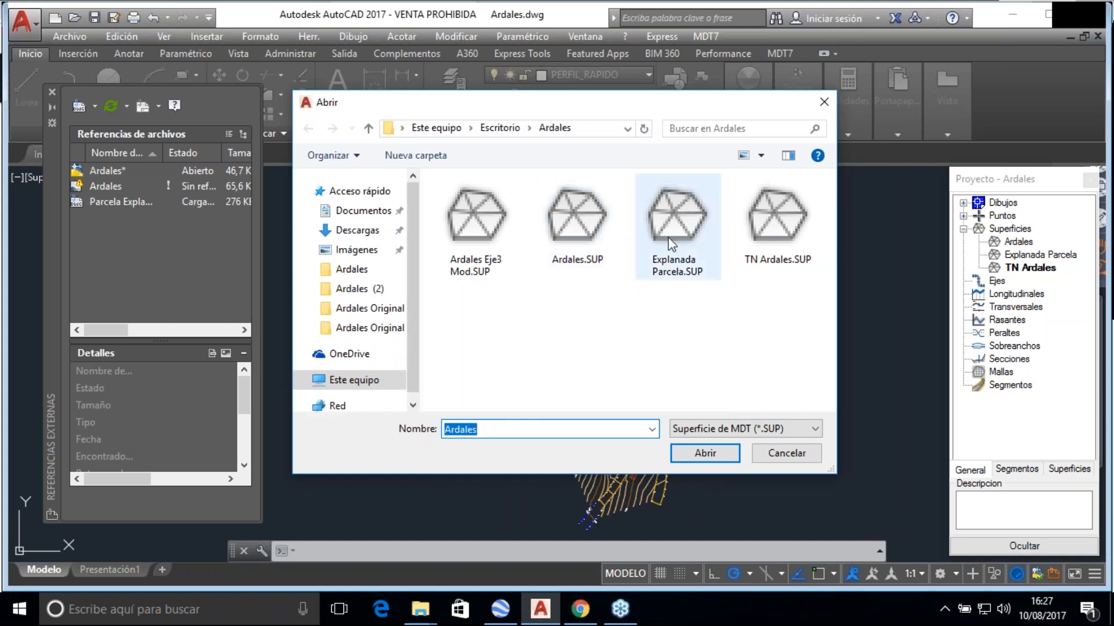
double_click(669, 238)
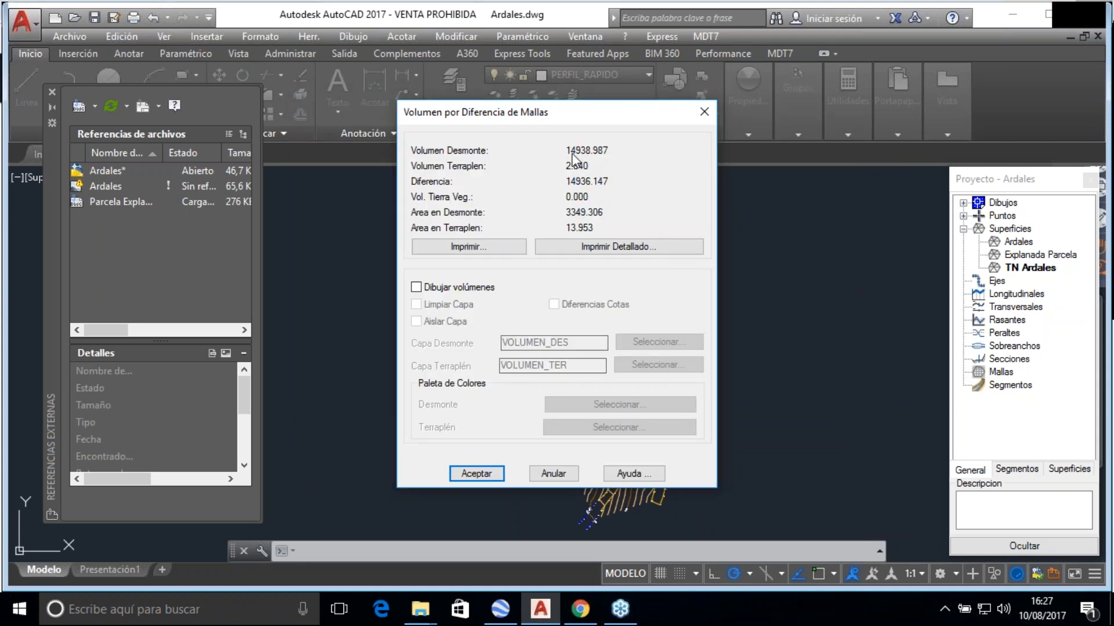
Draw the calculated volumes with their elevation differences and place the legend just west of the terrain
mouse_move(573, 112)
left_mouse_down()
mouse_move(784, 112)
mouse_move(847, 160)
left_mouse_up()
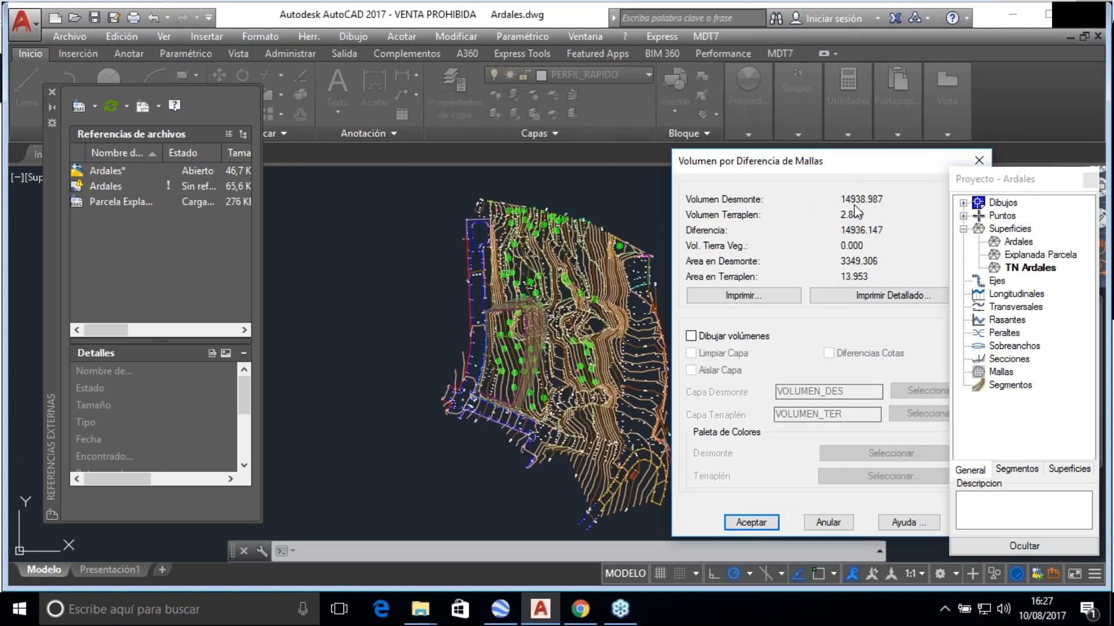
left_click(691, 335)
left_click(829, 353)
left_click_drag(850, 167, 831, 161)
left_click(732, 512)
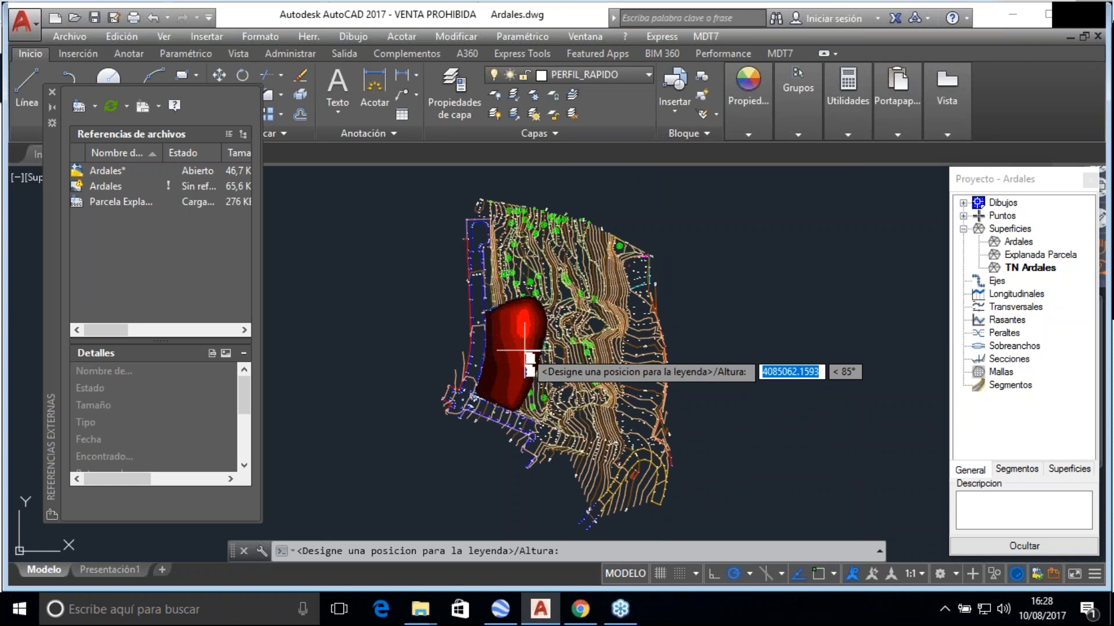
left_click(408, 311)
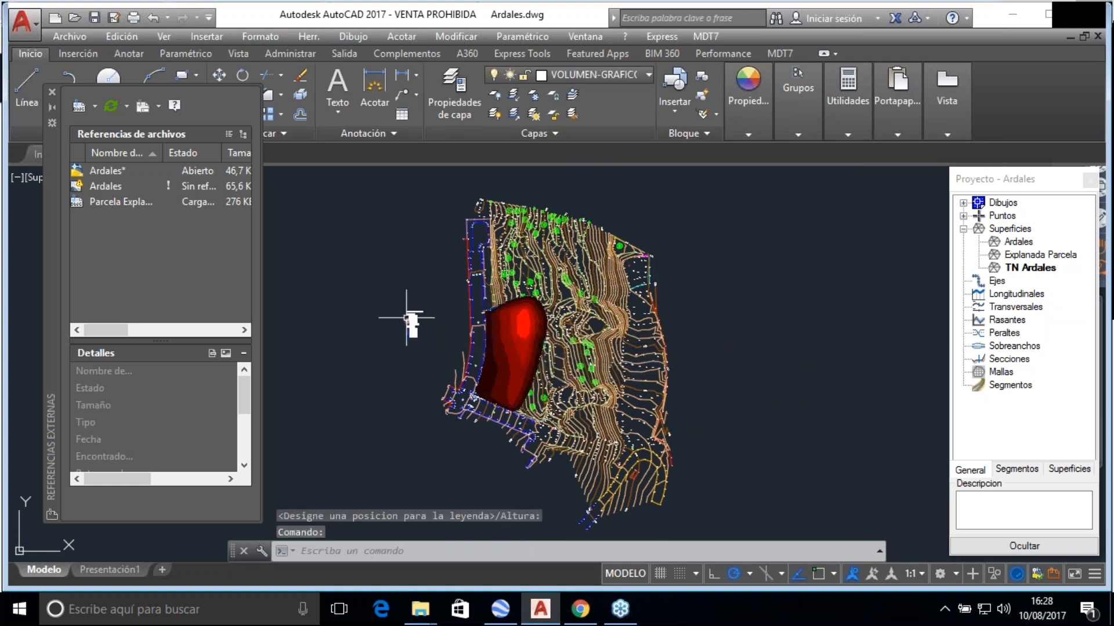
Examine the cut and fill ranges in the volume legend and the per-cell elevation differences at the platform's edge and deepest cut
scroll(408, 318, "up", 5)
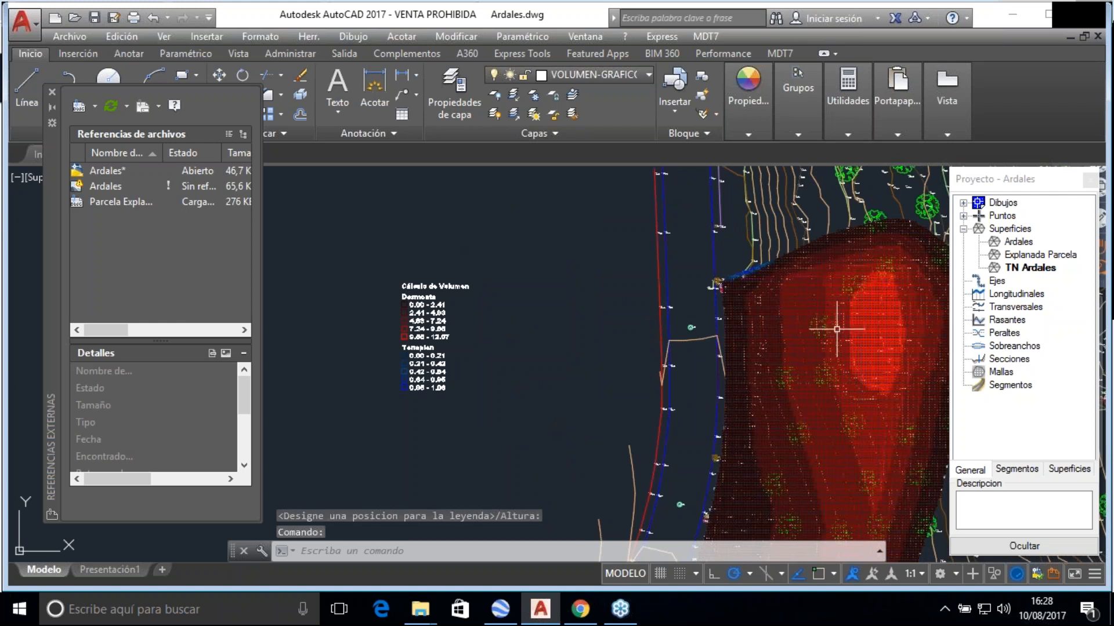
scroll(454, 335, "up", 4)
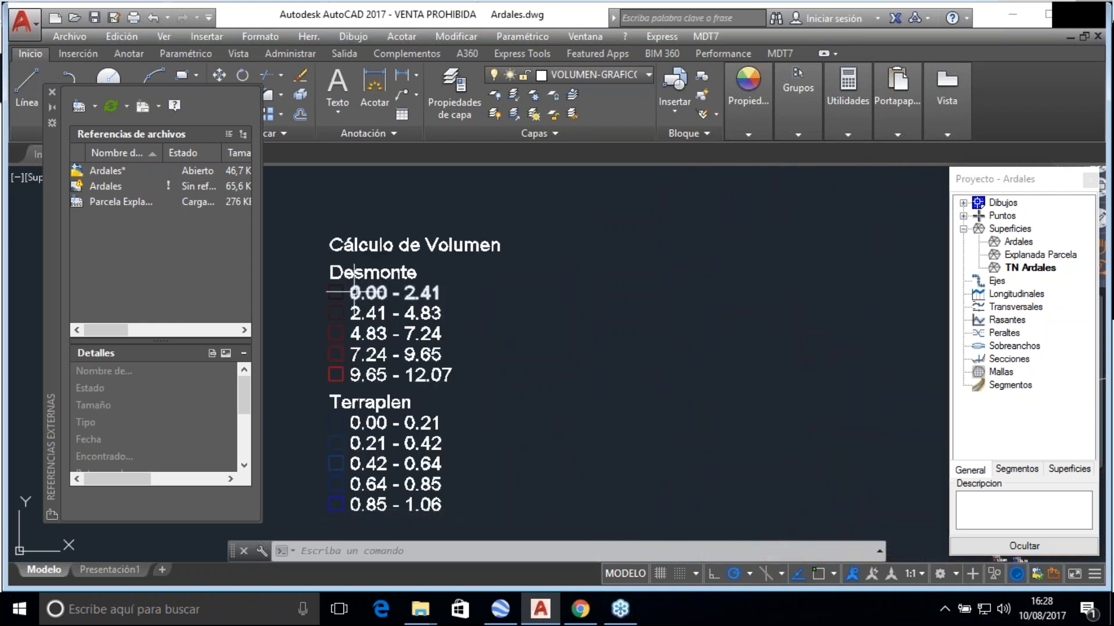
scroll(357, 292, "down", 2)
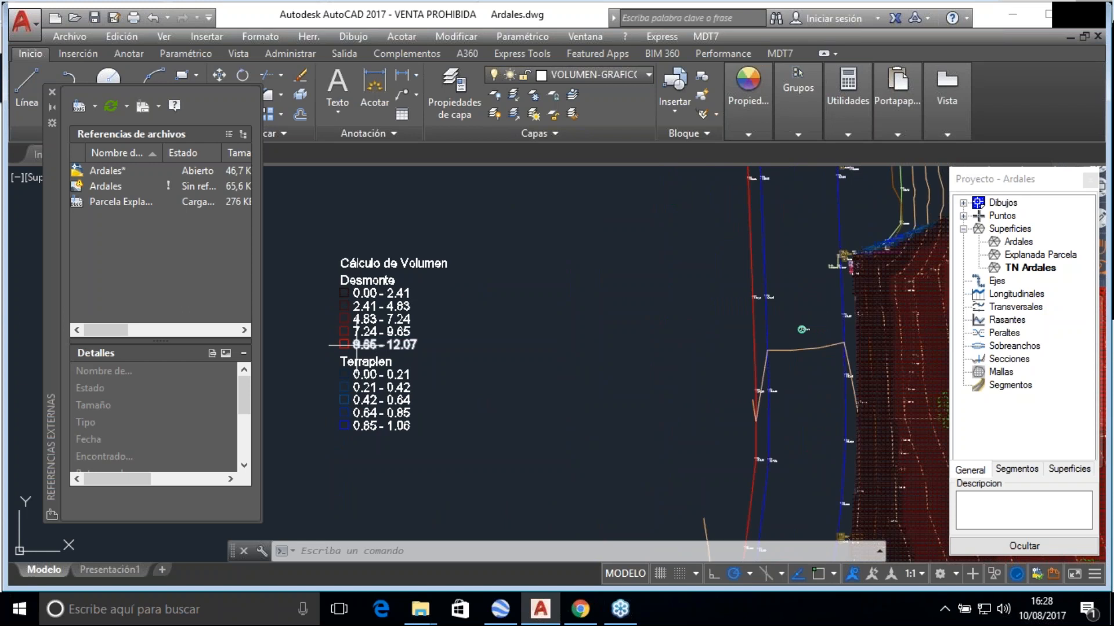
scroll(359, 428, "down", 2)
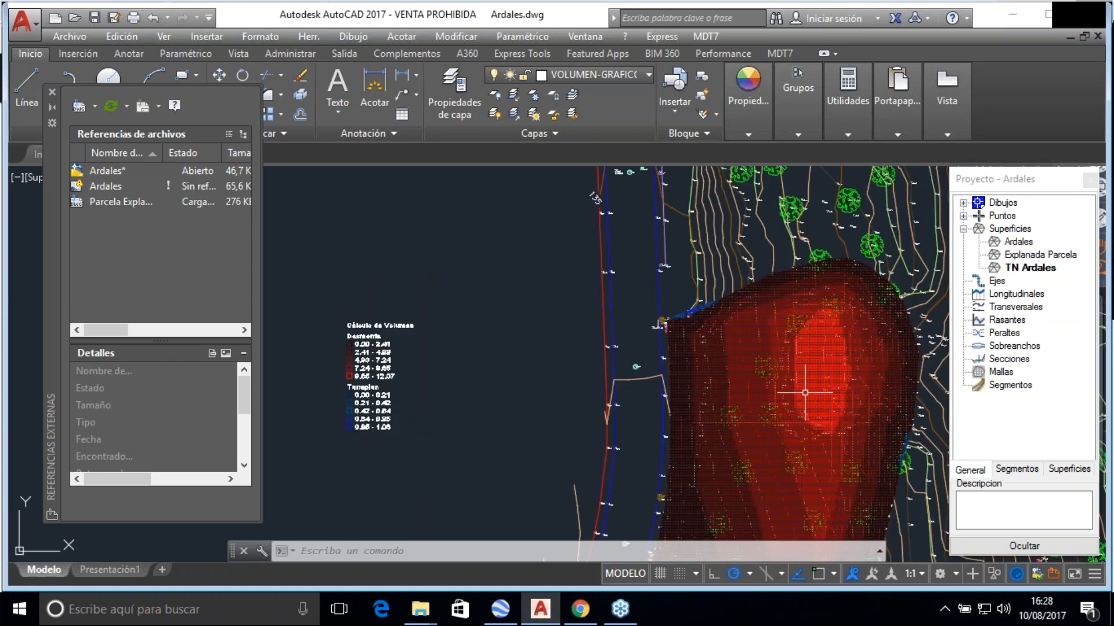
scroll(679, 420, "up", 2)
scroll(666, 398, "up", 2)
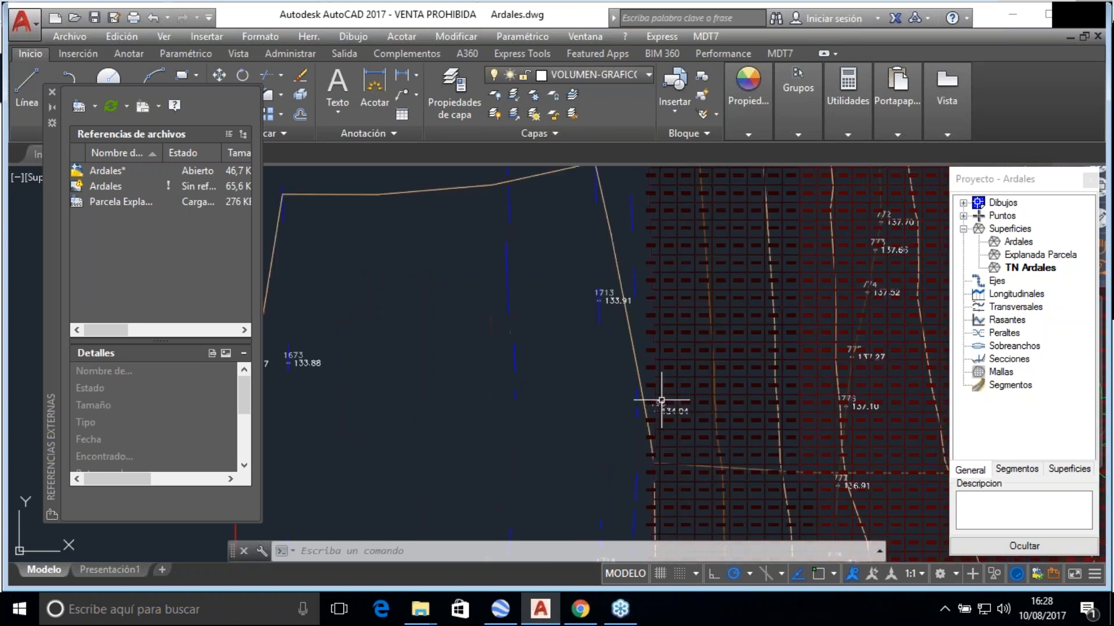
scroll(660, 404, "up", 1)
scroll(638, 373, "up", 3)
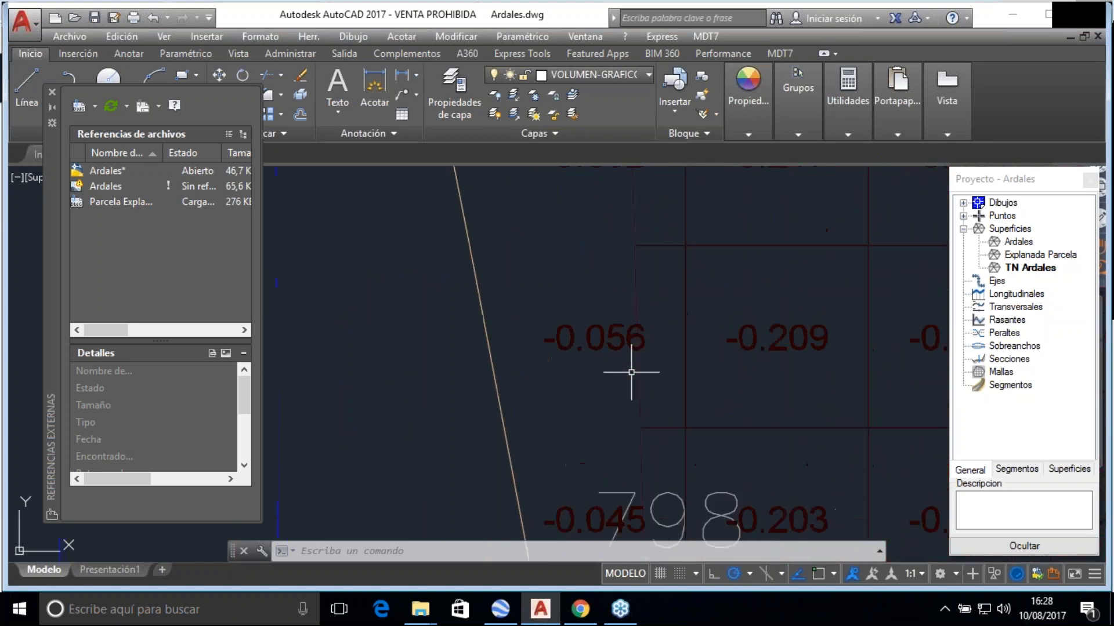
scroll(605, 379, "down", 5)
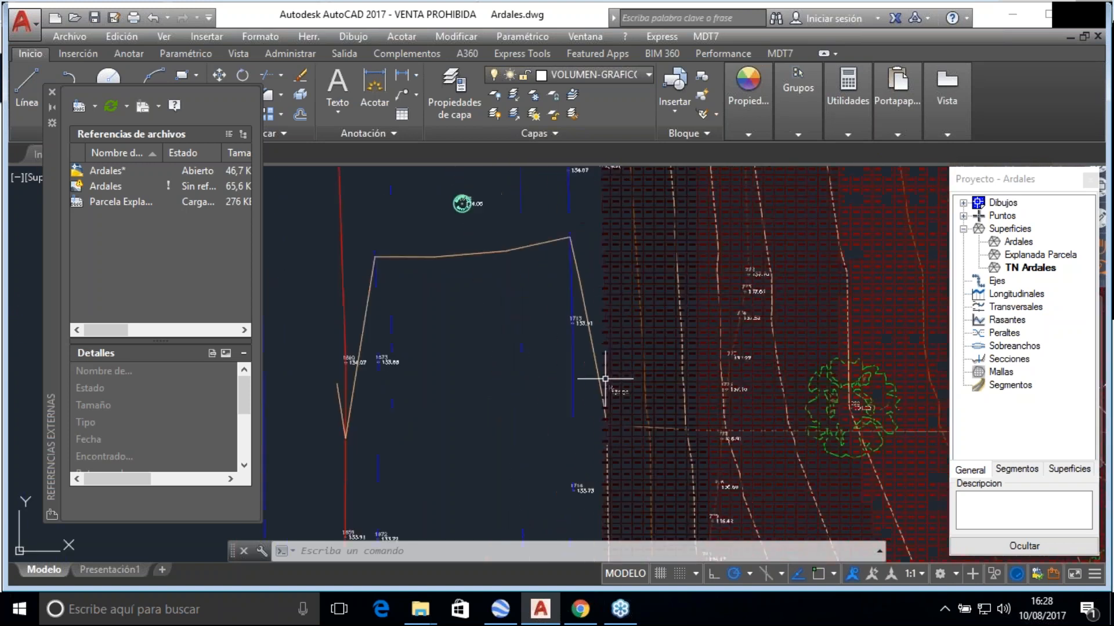
scroll(604, 379, "down", 2)
scroll(638, 328, "down", 2)
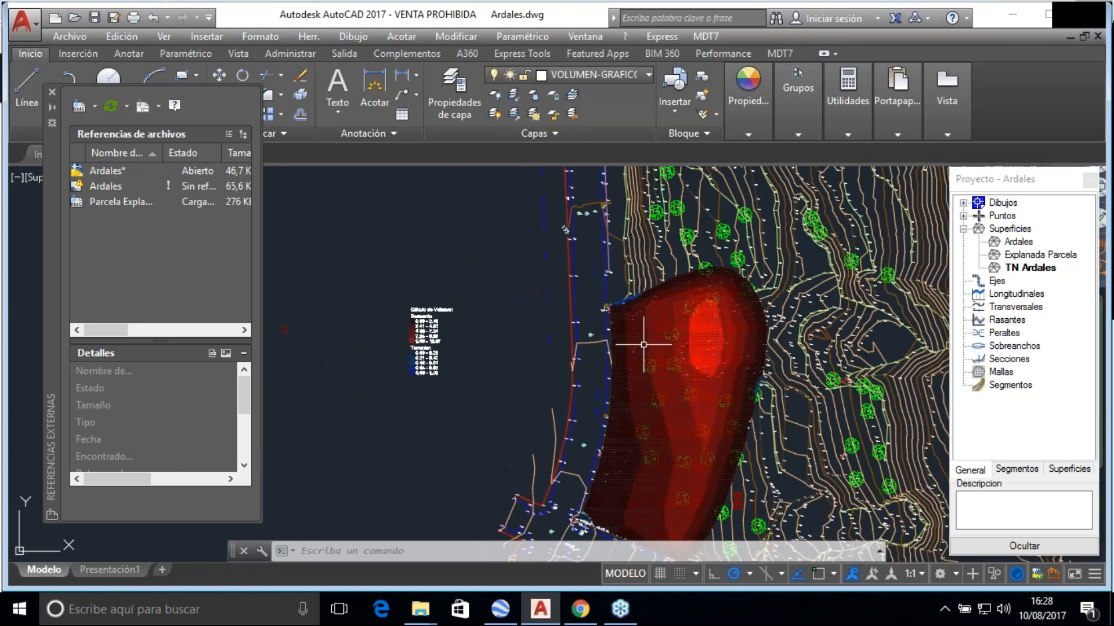
mouse_move(709, 328)
scroll(709, 327, "up", 5)
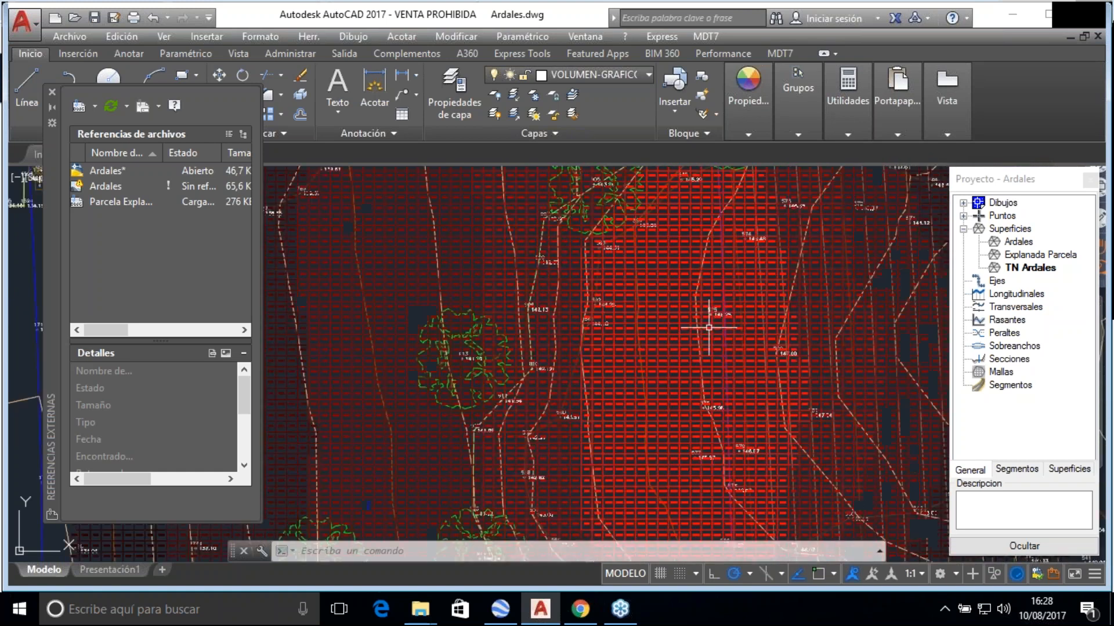
scroll(709, 329, "up", 8)
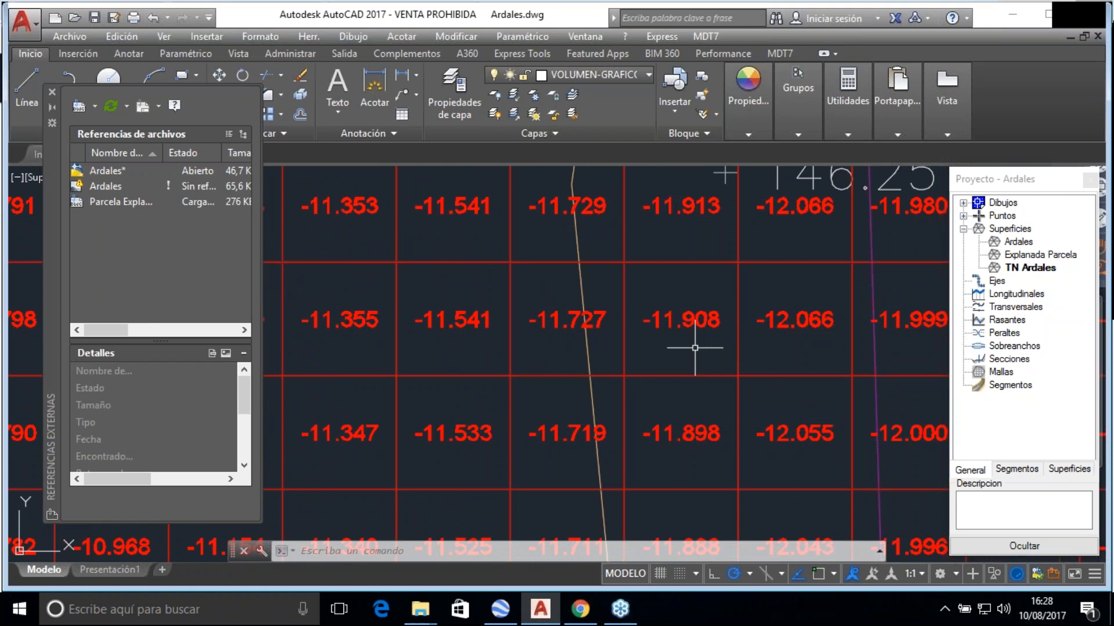
scroll(681, 345, "down", 10)
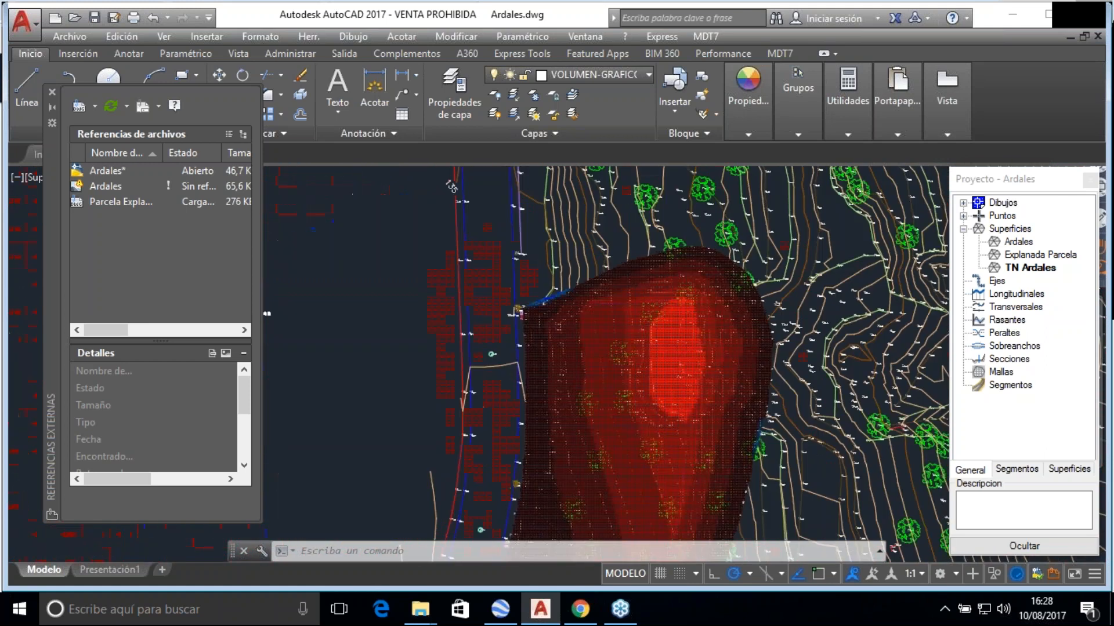
scroll(646, 364, "down", 2)
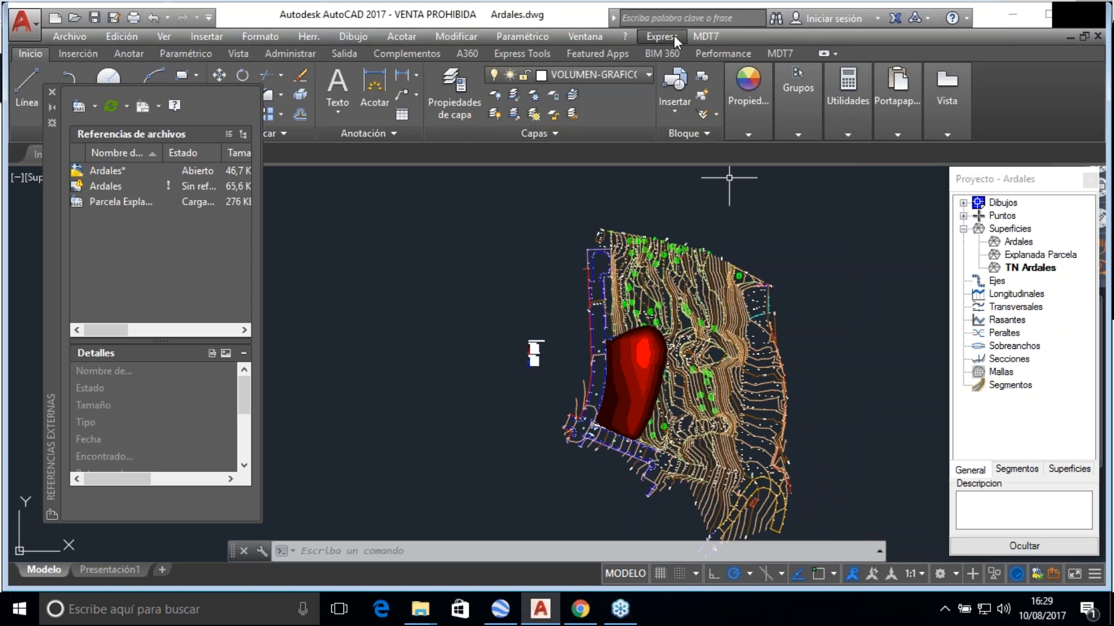
Make layer 0 current and freeze the layers VOLUMEN-GRAFICOS, VOLUMEN_DES and VOLUMEN_TER
left_click(599, 73)
scroll(609, 139, "up", 5)
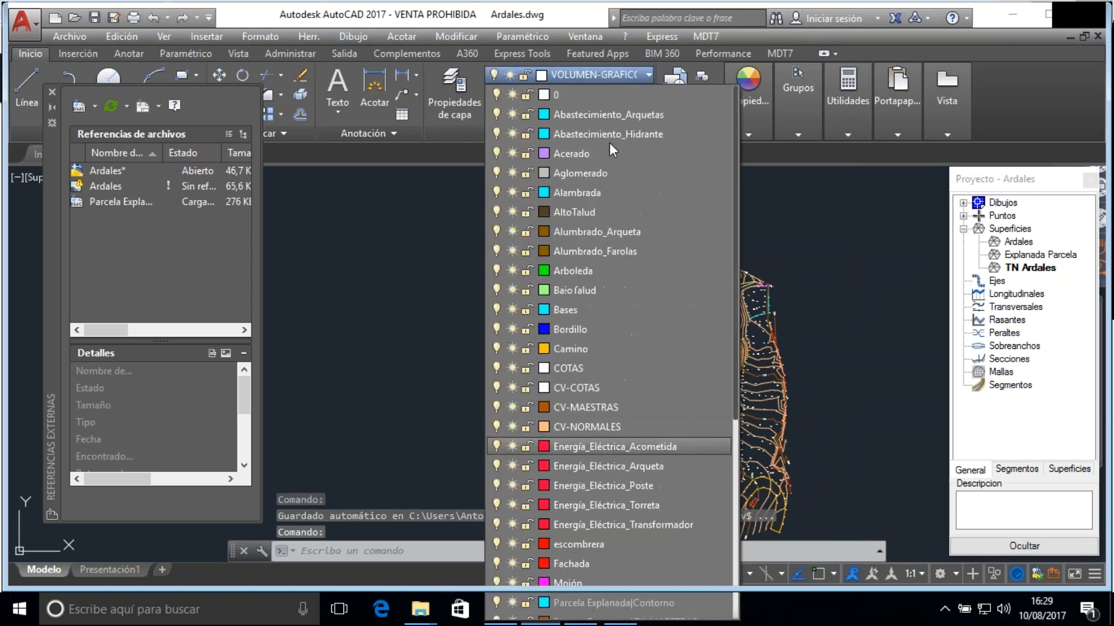
left_click(583, 95)
left_click(580, 75)
scroll(580, 323, "down", 4)
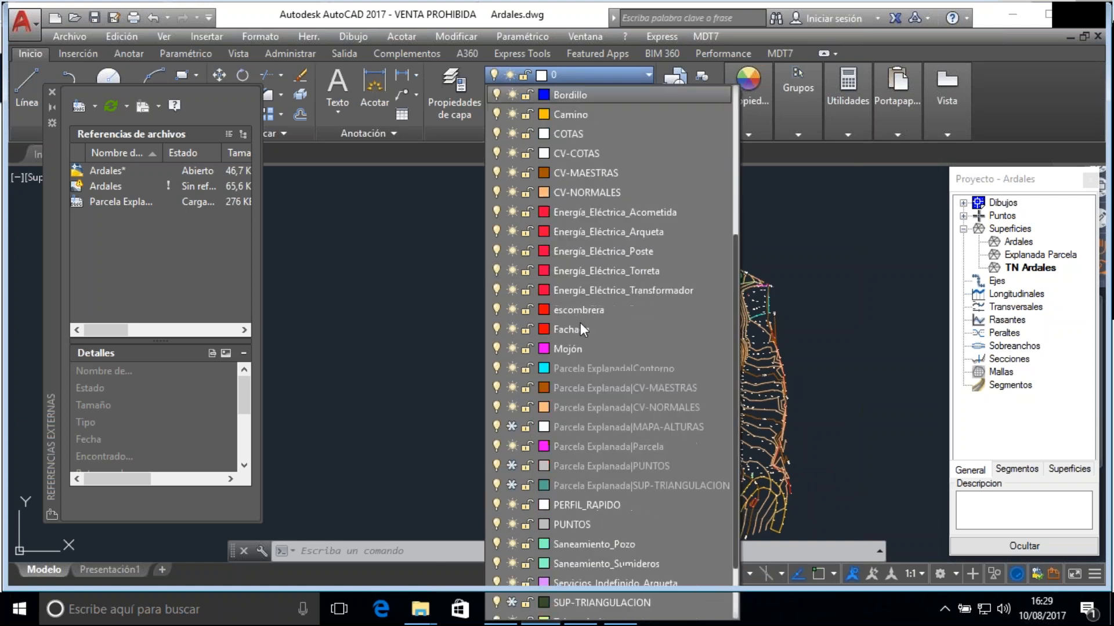
left_click(512, 565)
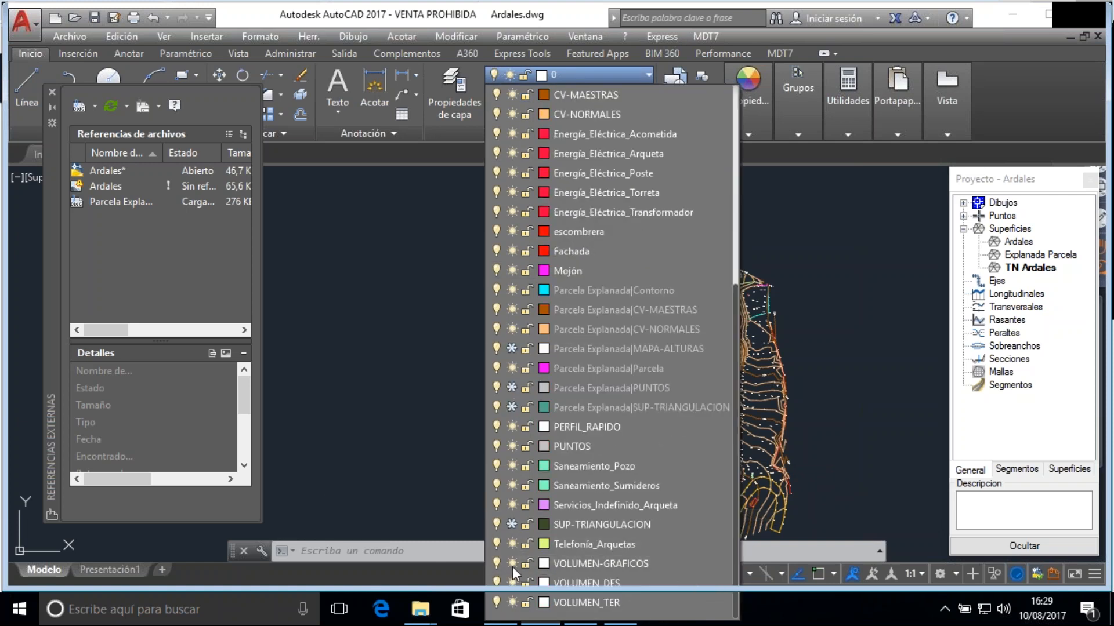
left_click(512, 583)
left_click(511, 602)
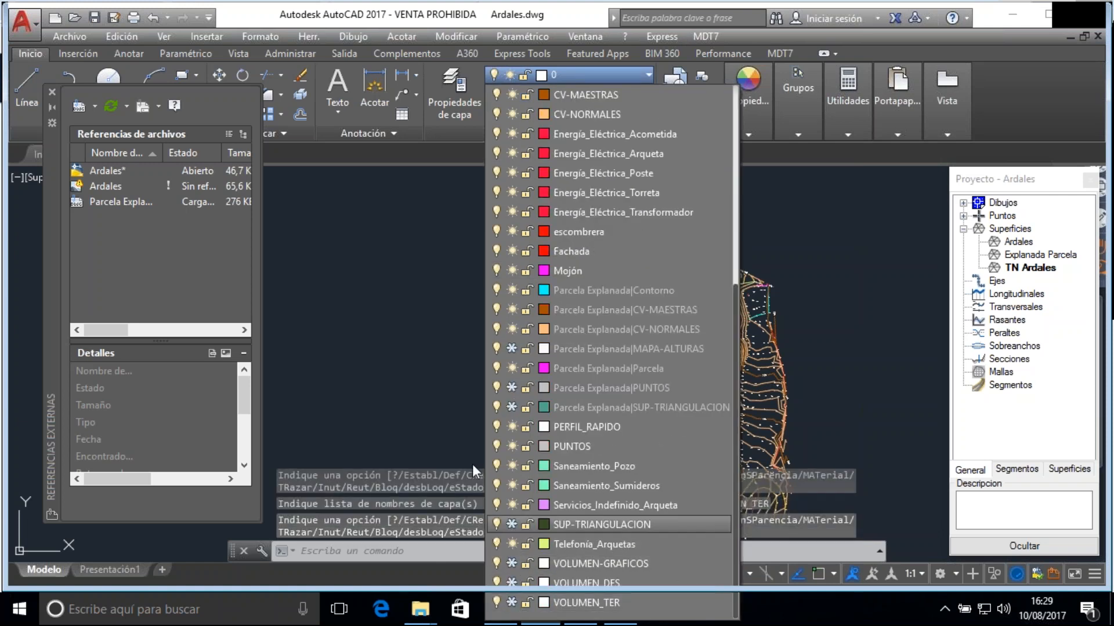
left_click(446, 390)
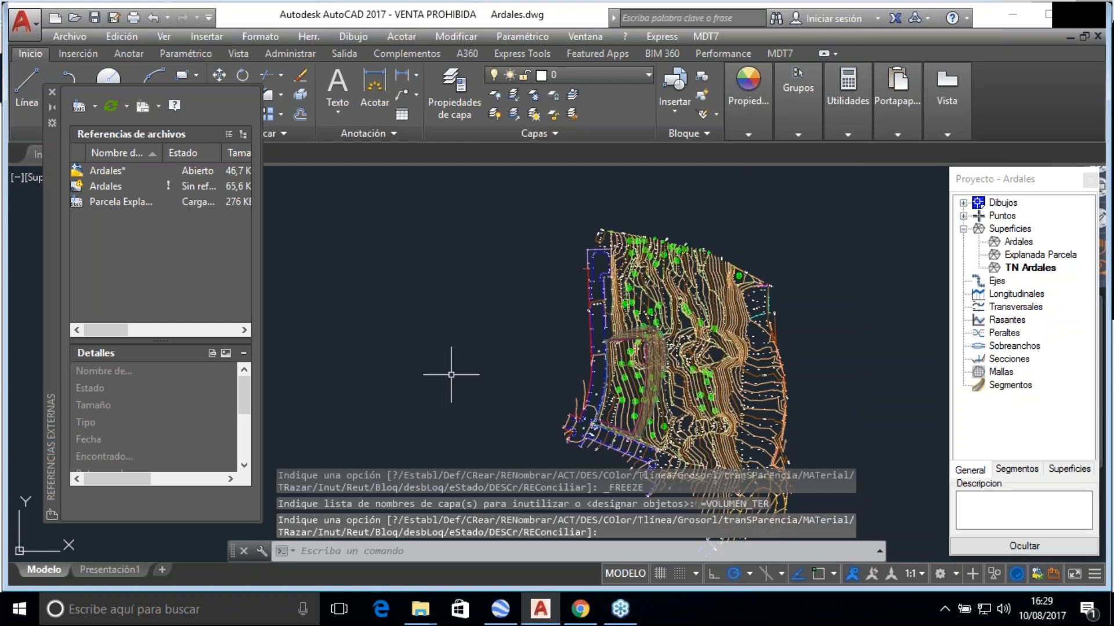
left_click(461, 345)
Detach the Parcela Explanada external reference from the drawing and close the external references manager
scroll(462, 345, "up", 4)
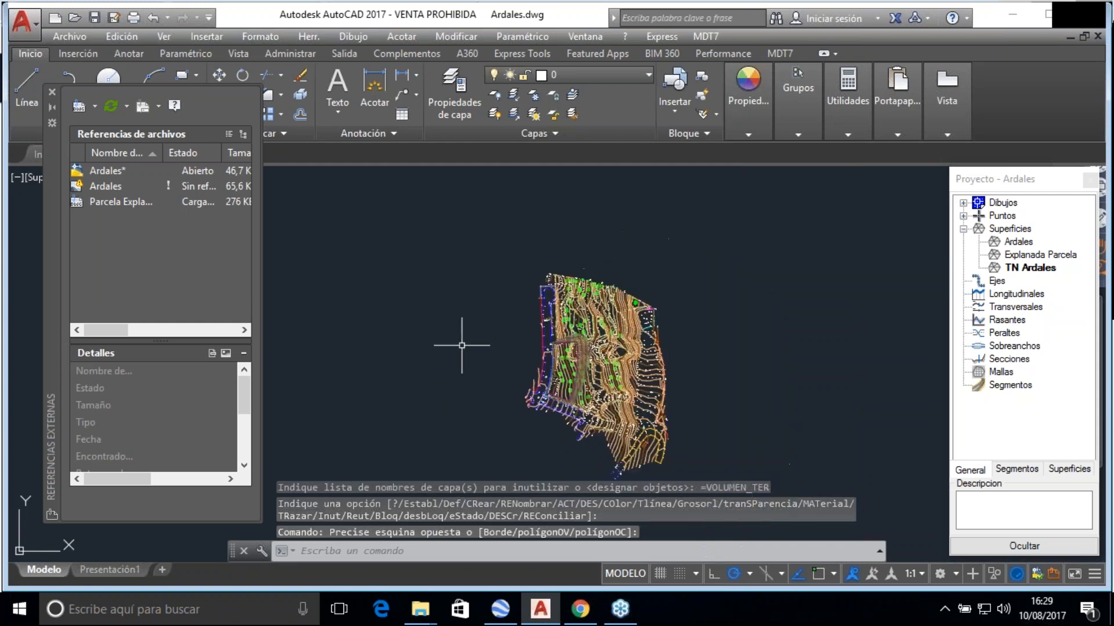
scroll(484, 363, "down", 2)
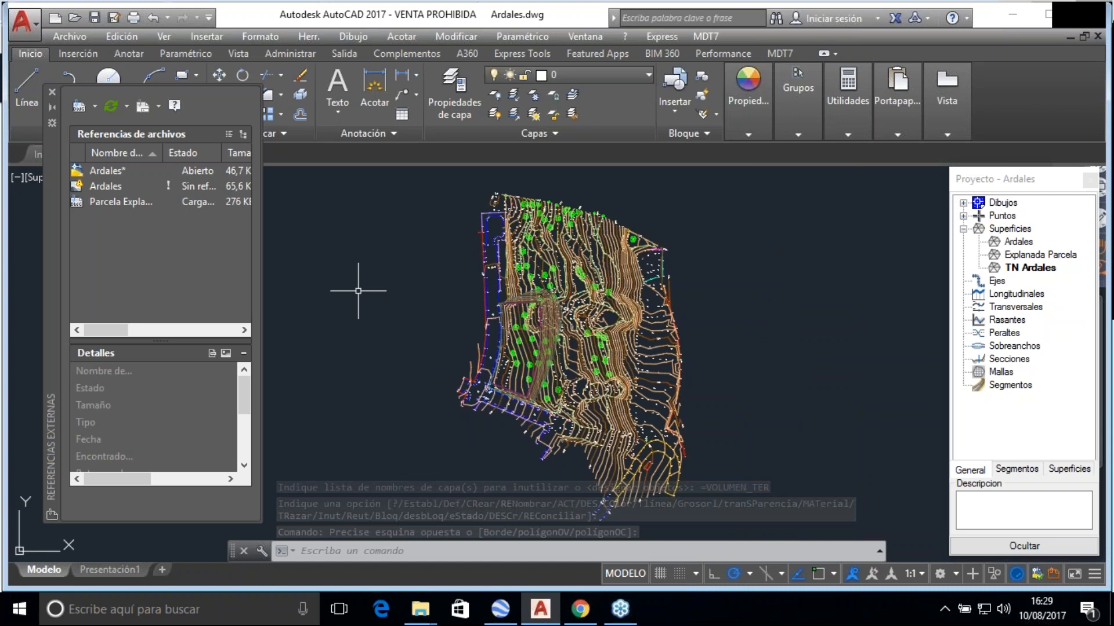
left_click(103, 203)
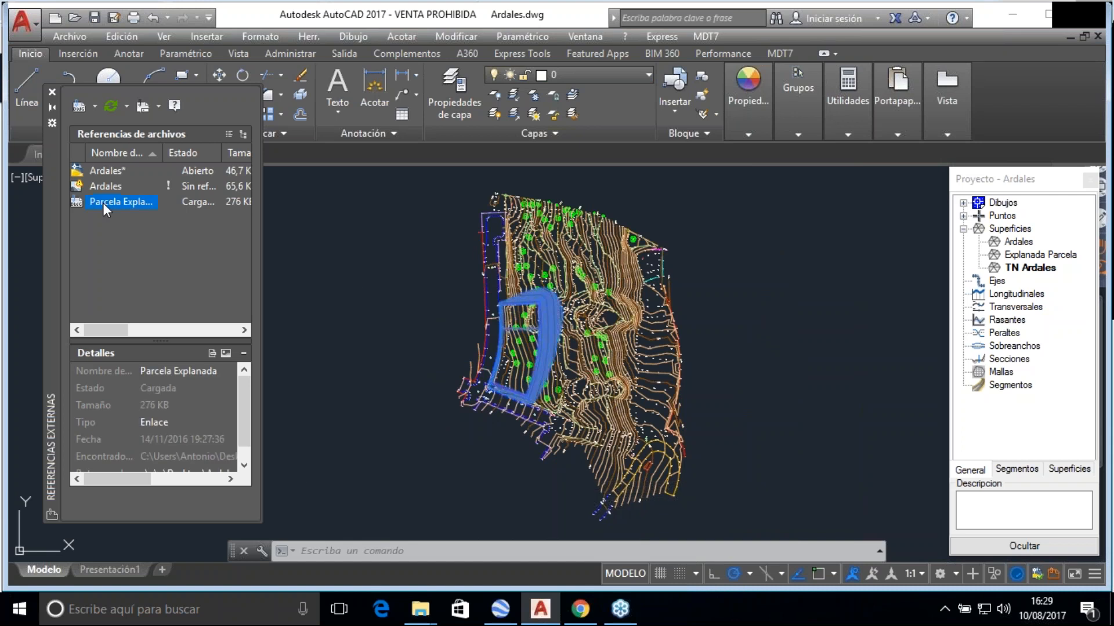
right_click(102, 203)
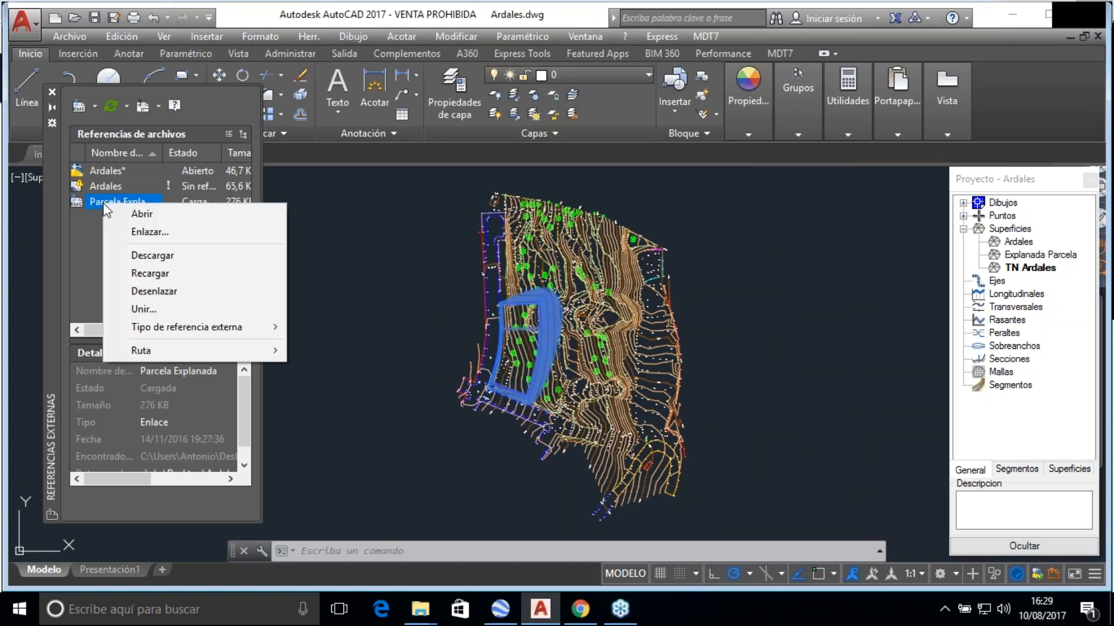
left_click(147, 292)
left_click(53, 92)
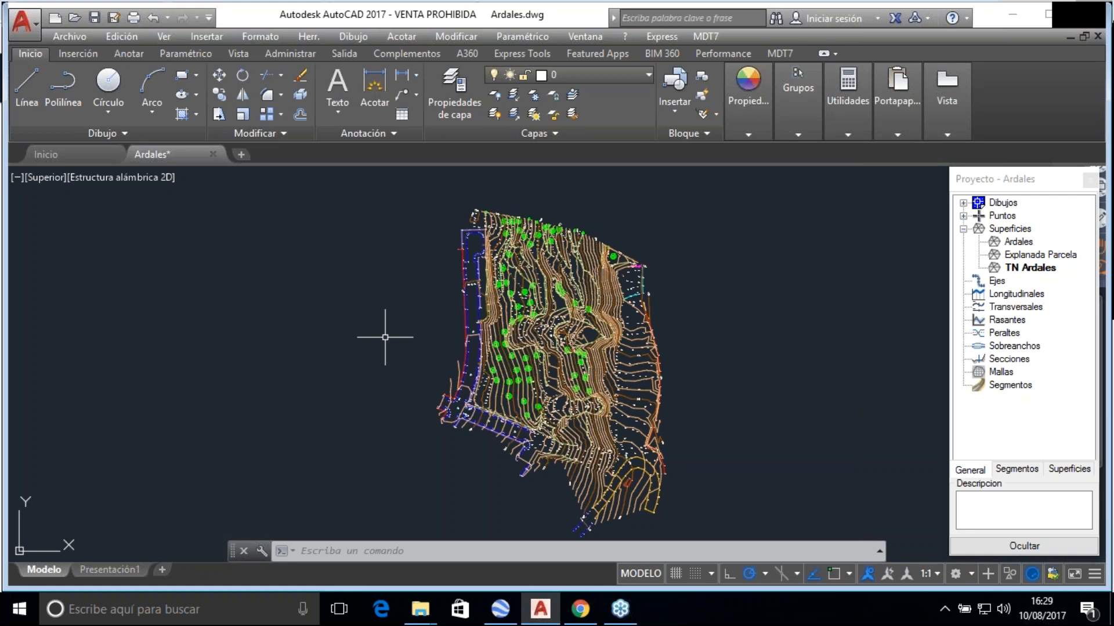
Draw a three-point polyline along the road south of the parcel, from its western end to the curve at the southeast
scroll(385, 337, "up", 2)
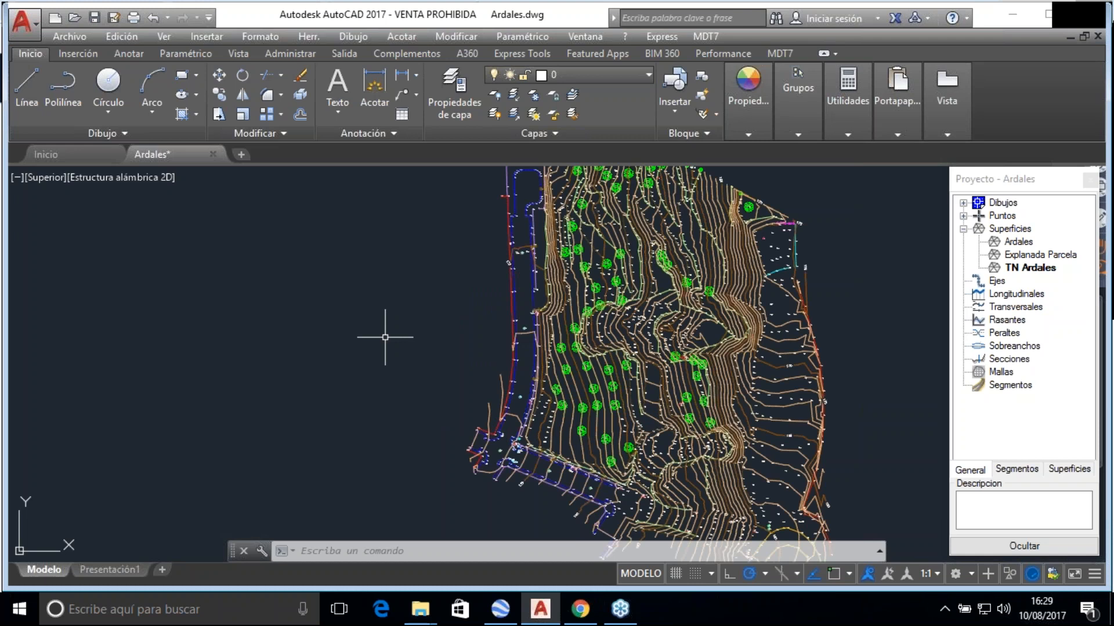
scroll(326, 280, "down", 2)
scroll(511, 386, "up", 4)
scroll(471, 388, "down", 2)
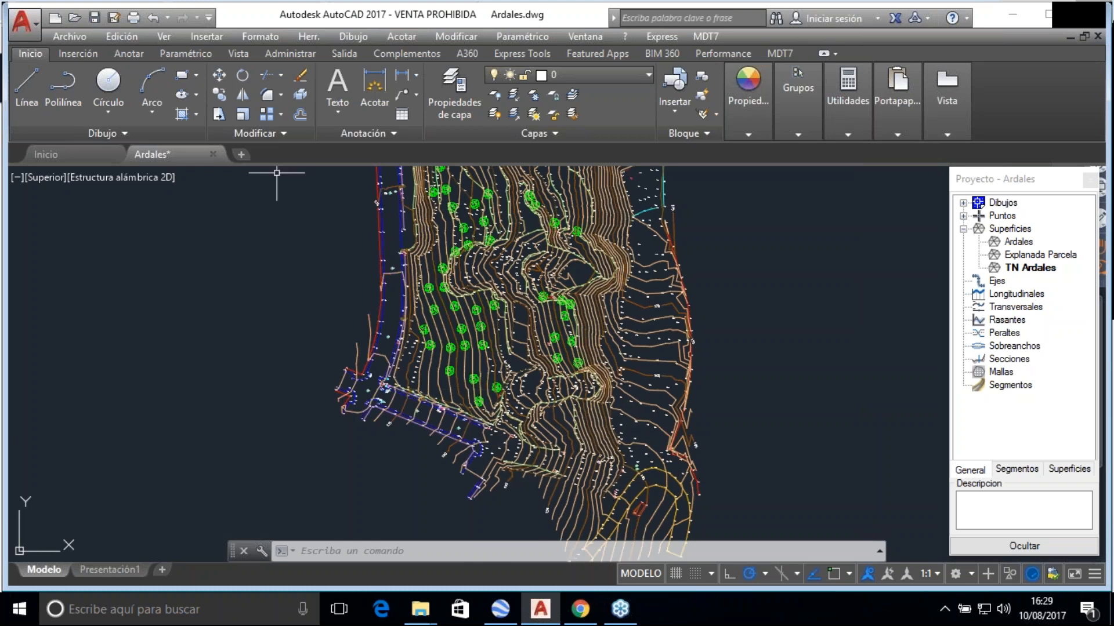
left_click(72, 101)
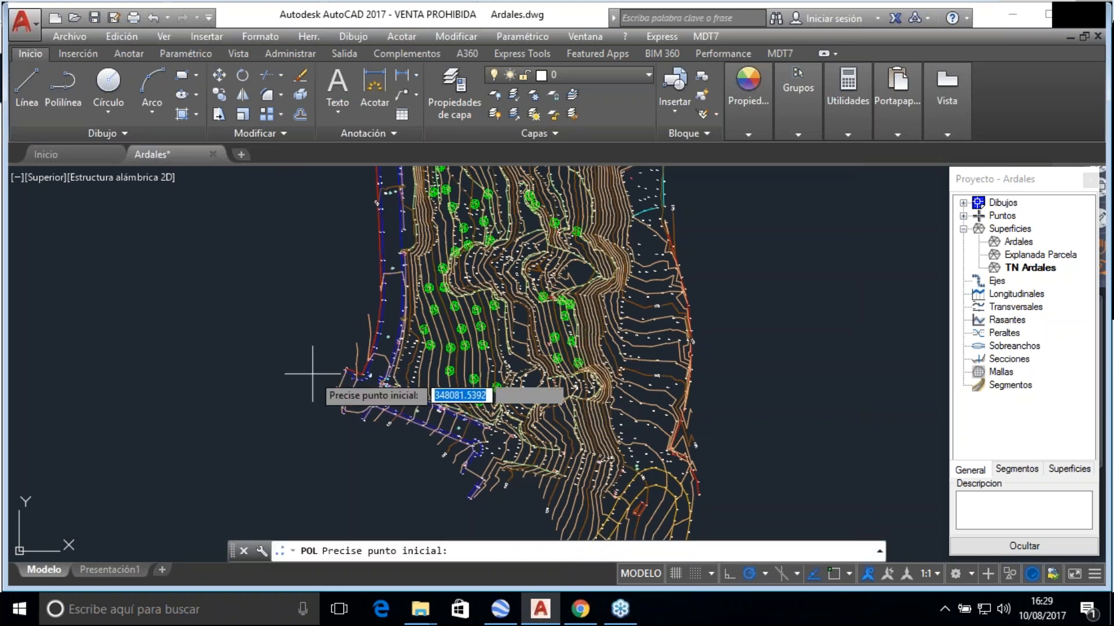
left_click(346, 384)
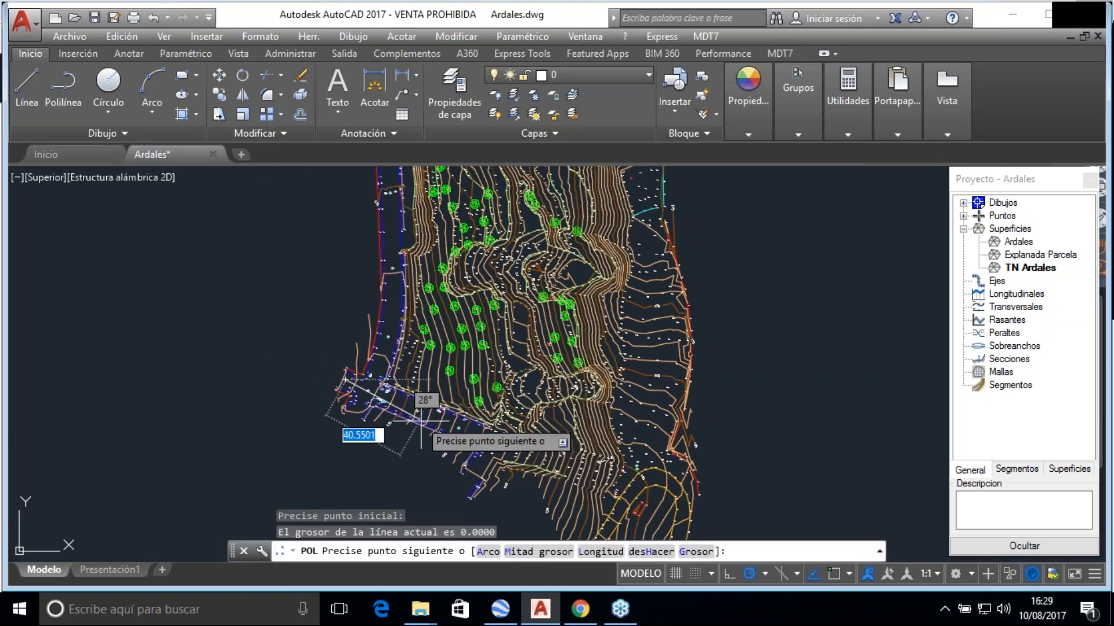
left_click(504, 451)
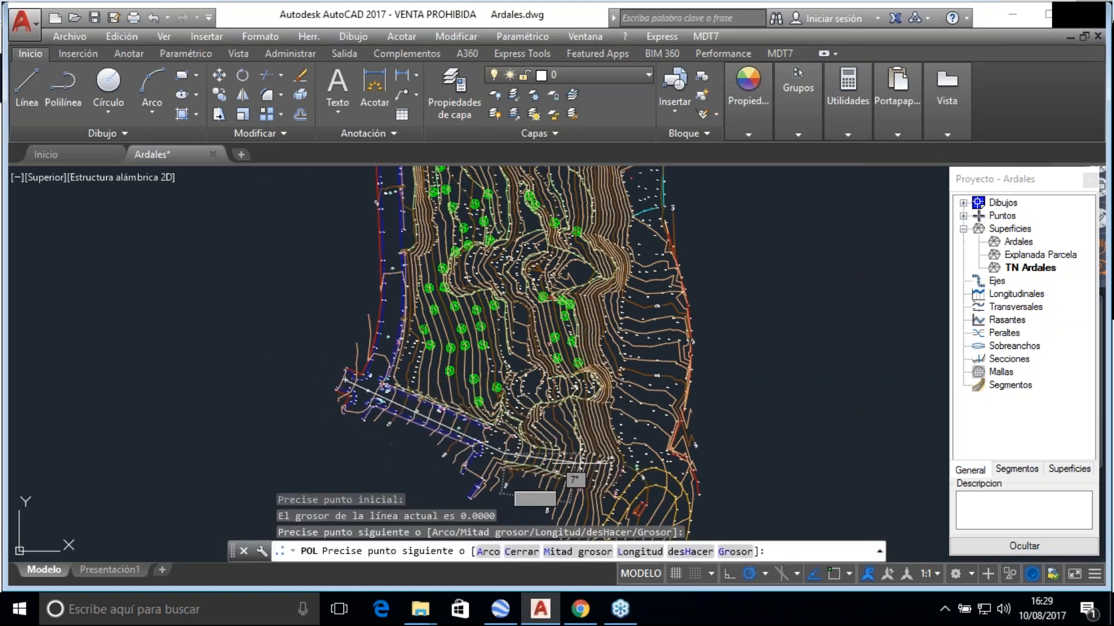
left_click(645, 476)
right_click(659, 180)
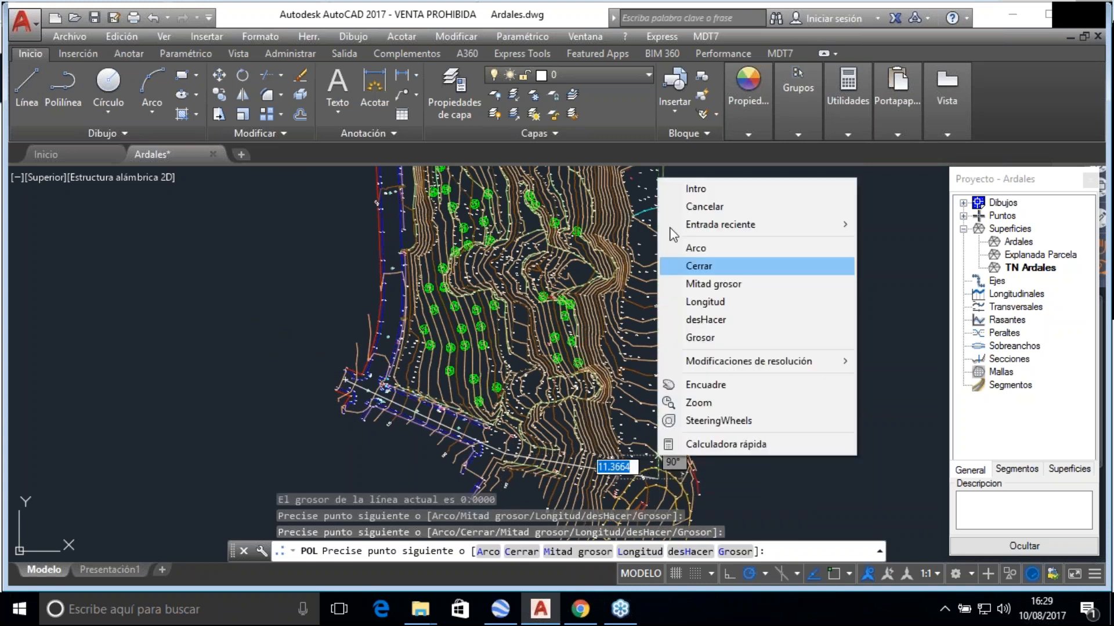
left_click(684, 186)
Stretch the road polyline's middle vertex to fit the road centreline and deselect the polyline
left_click(505, 453)
scroll(500, 444, "up", 4)
scroll(501, 408, "down", 6)
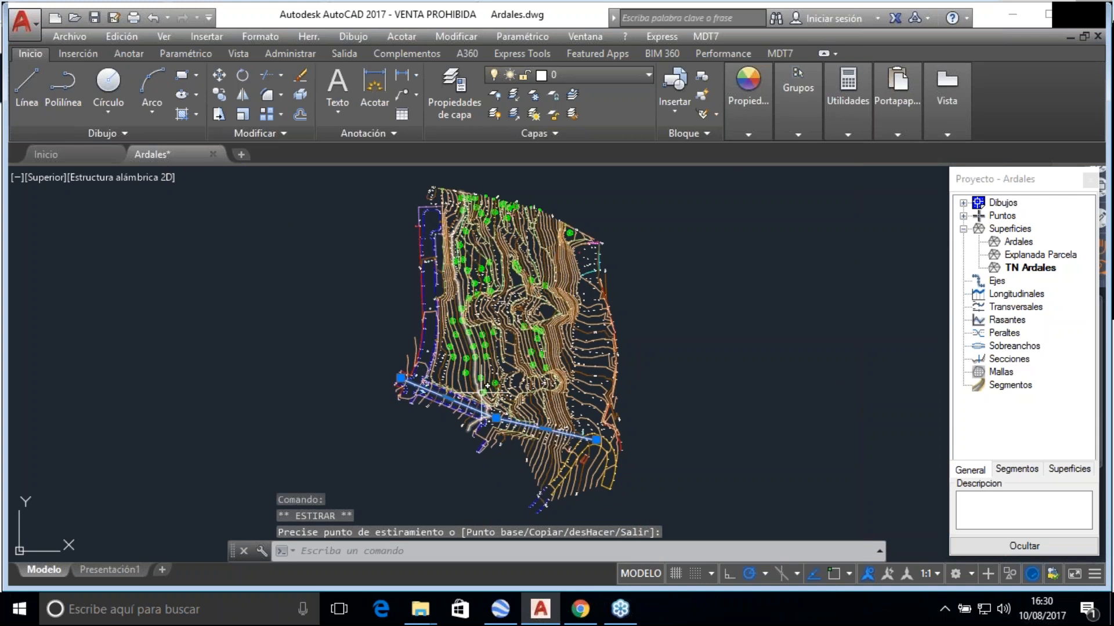
key("Escape")
key("Escape")
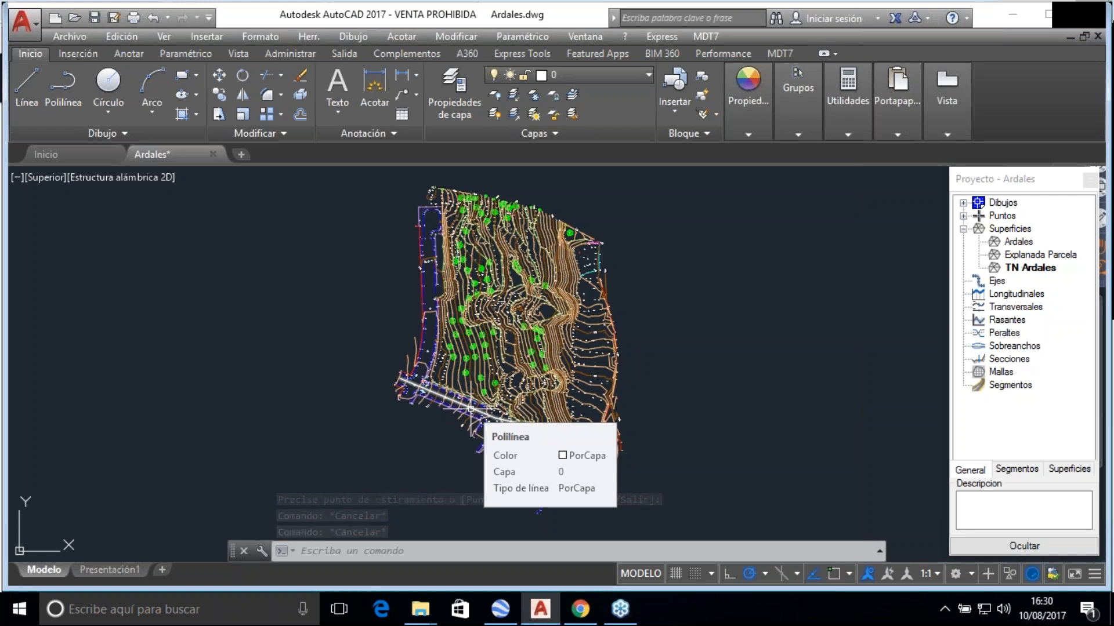
Convert the road polyline into an axis named Eje1 and export it to Eje1.EJE, replacing the existing file
left_click(710, 36)
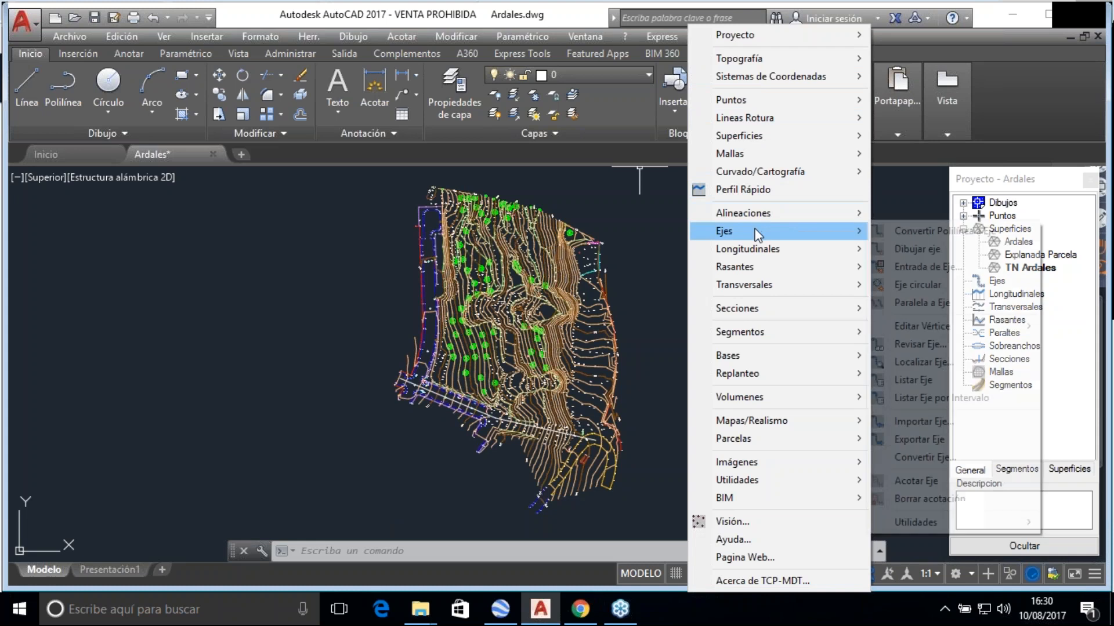
mouse_move(754, 231)
left_click(931, 232)
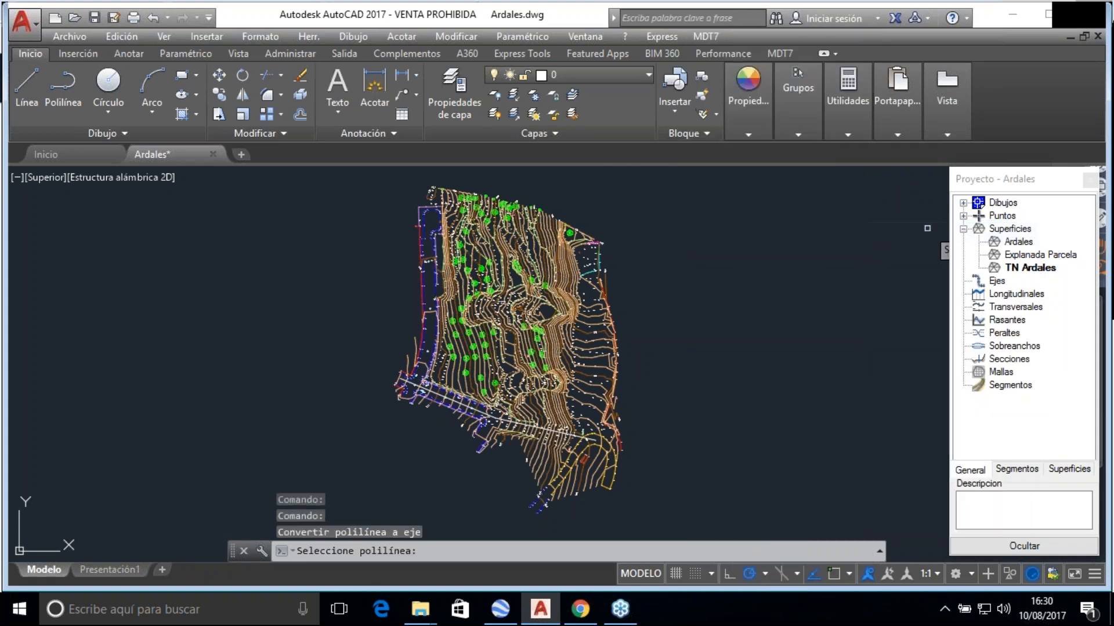
scroll(380, 348, "up", 5)
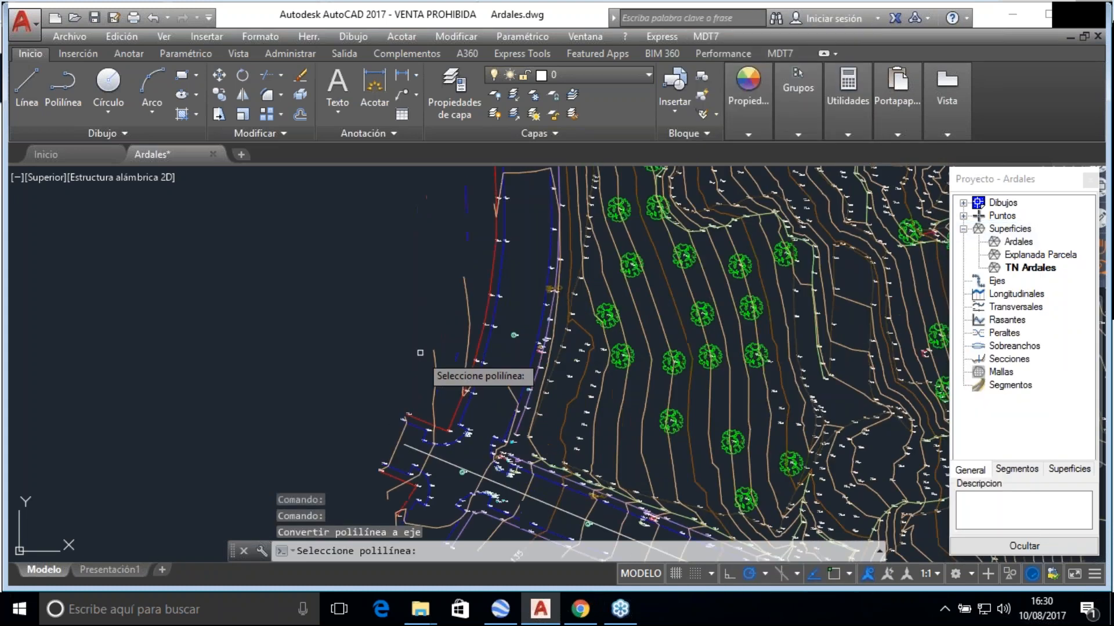
left_click(445, 466)
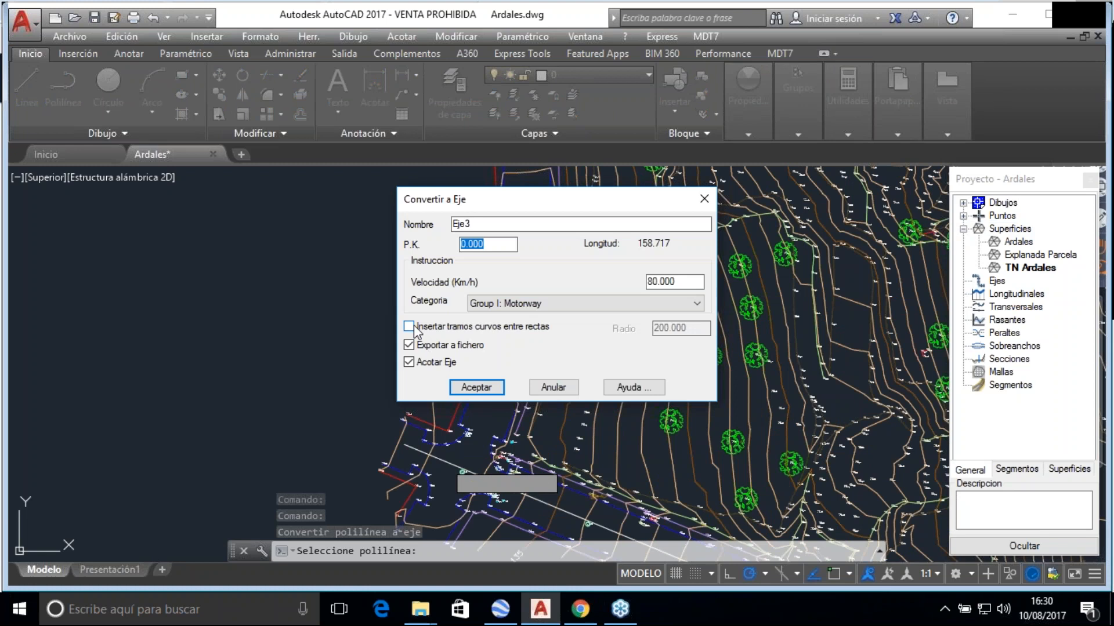
left_click_drag(467, 224, 474, 224)
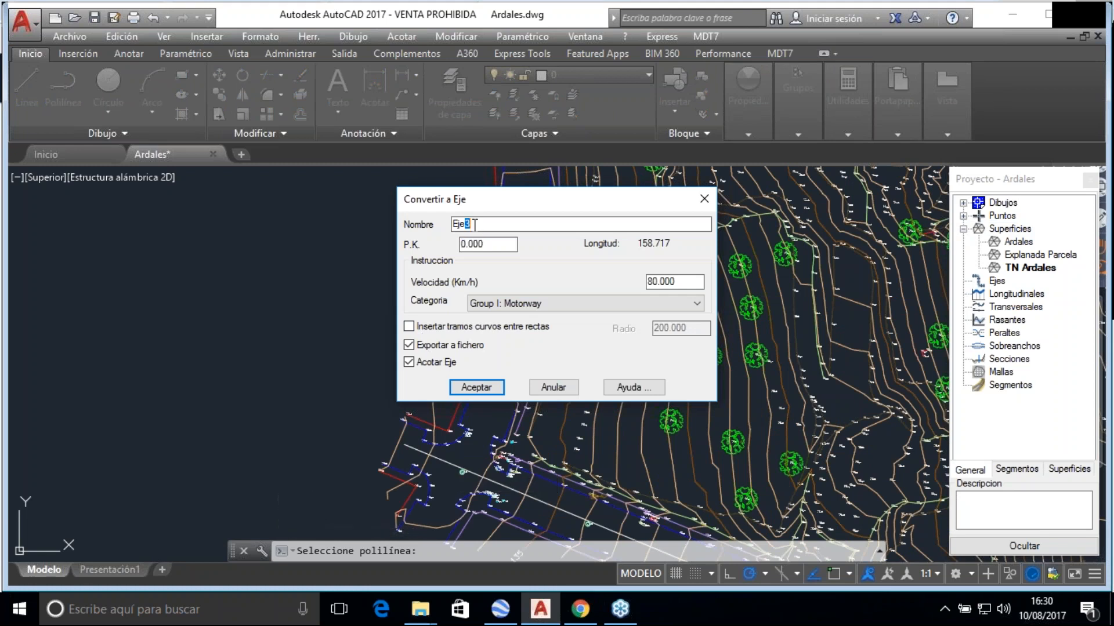
type("1")
left_click(476, 387)
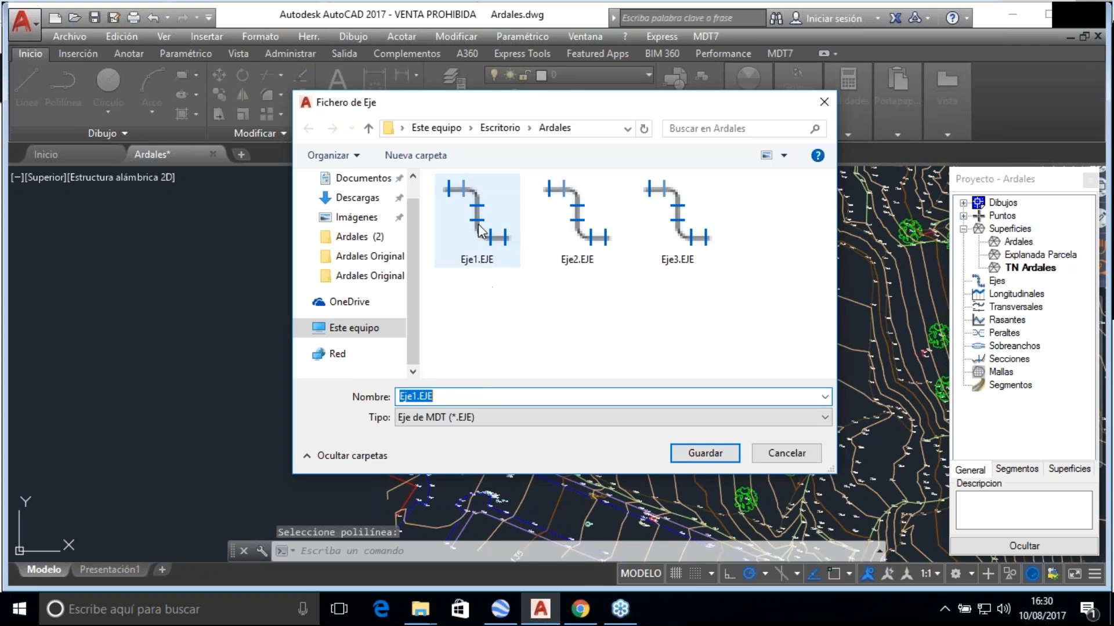
double_click(477, 226)
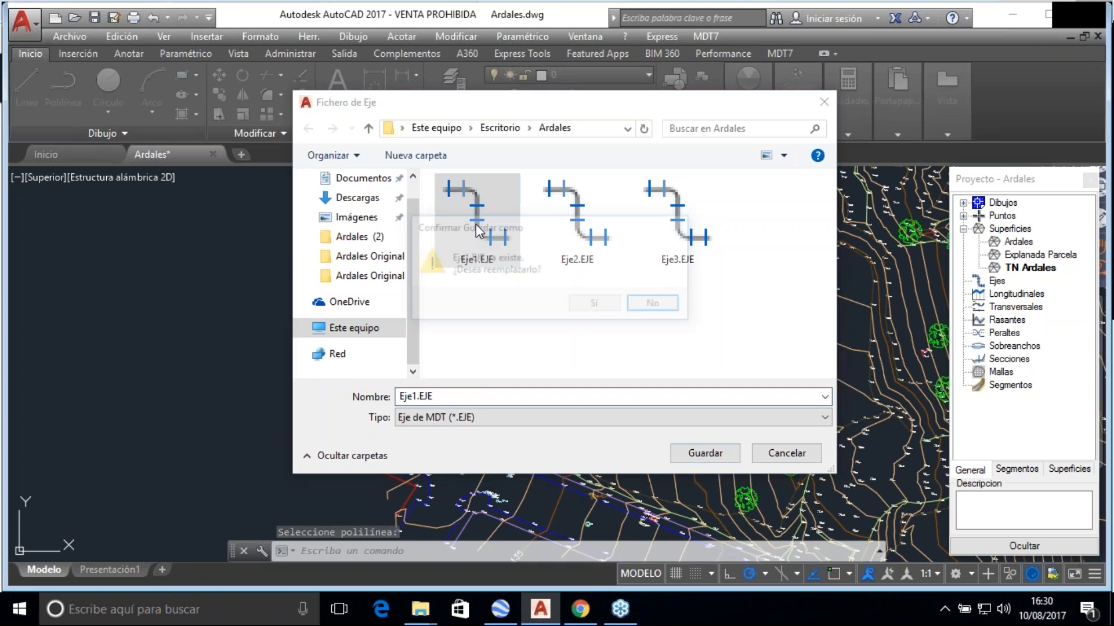
left_click(602, 304)
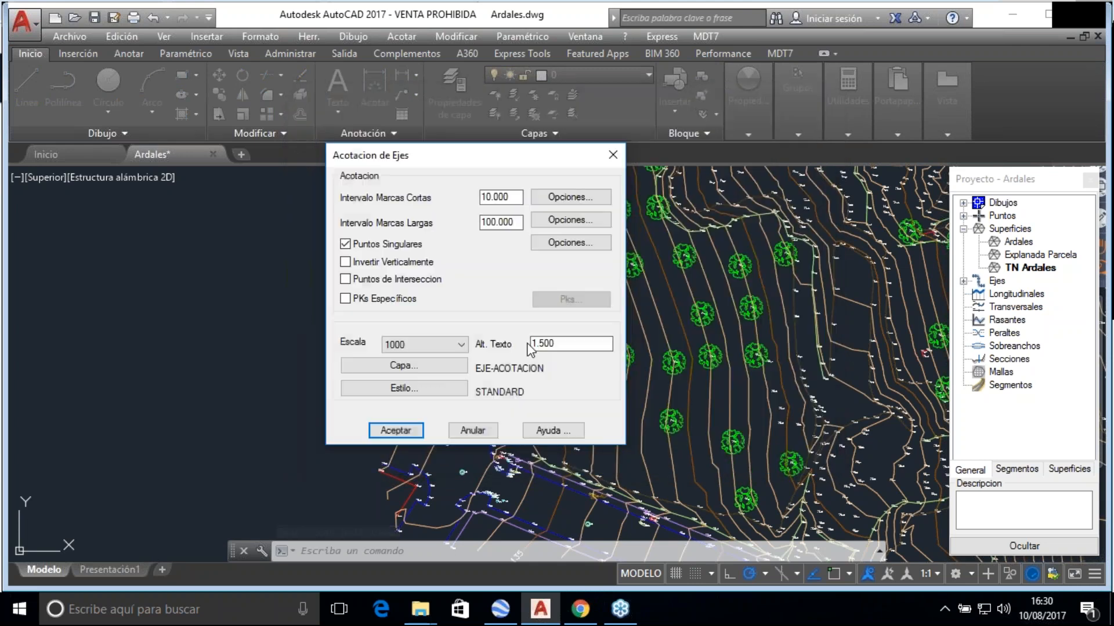
Annotate the Eje1 axis at scale 500 with short marks every 10 and long marks every 100
left_click(413, 347)
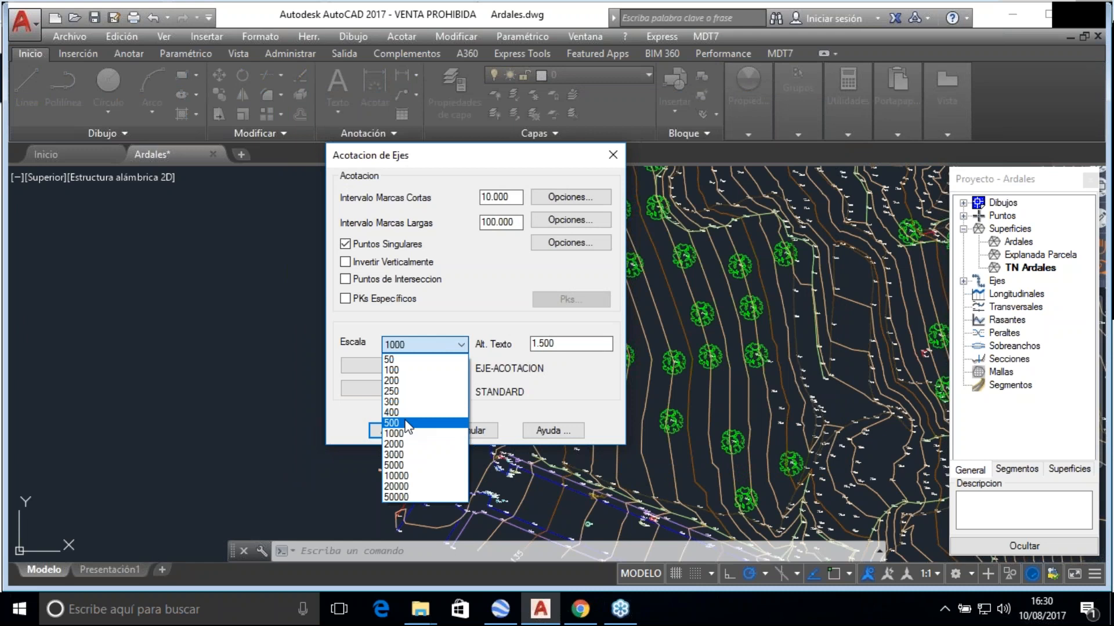
left_click(406, 409)
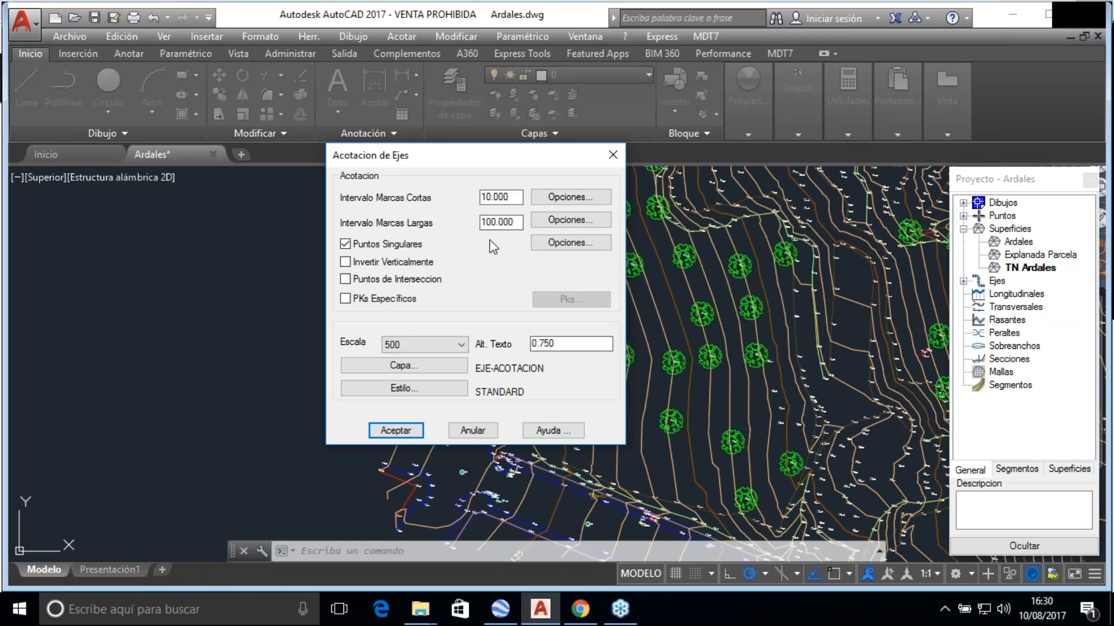
left_click(396, 431)
Import the axis file Eje3.EJE from the Ardales folder into the drawing
scroll(367, 348, "down", 5)
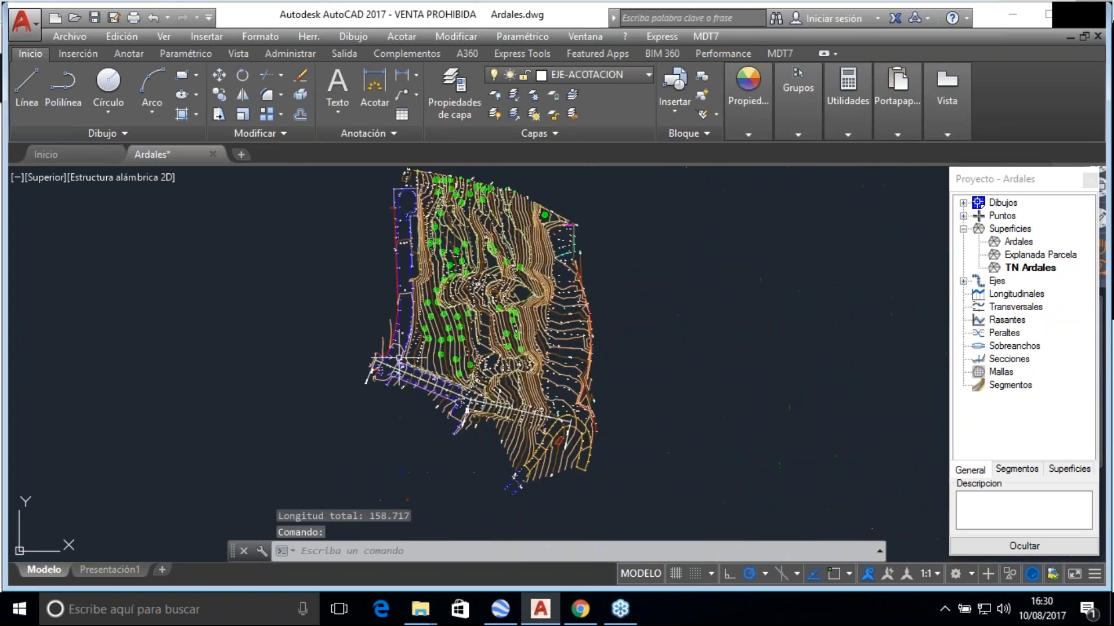
scroll(370, 373, "up", 5)
scroll(284, 348, "down", 4)
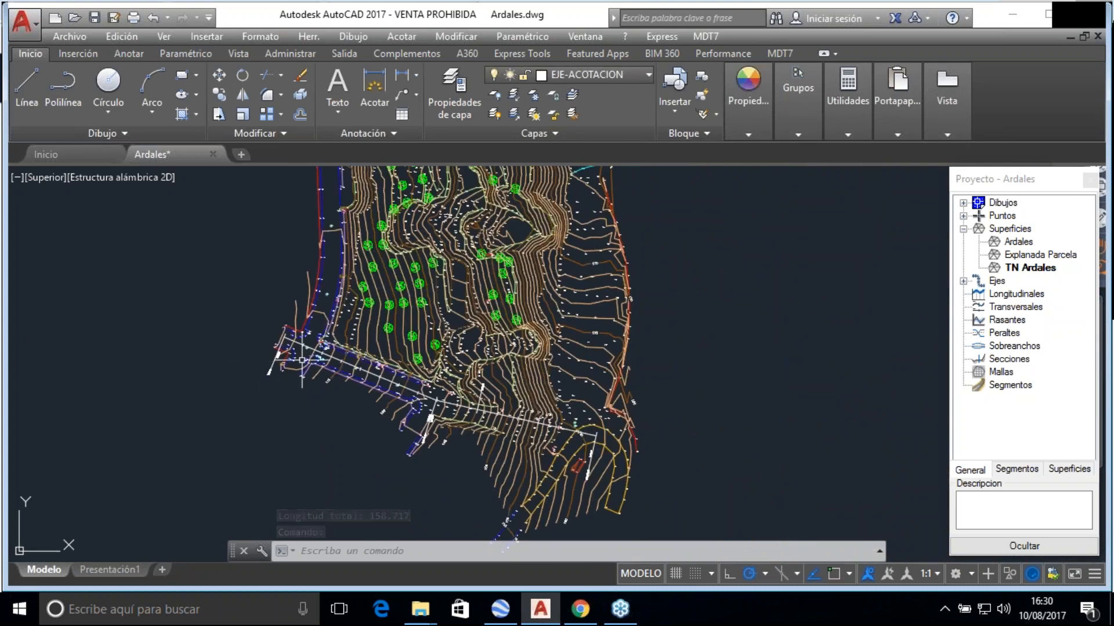
scroll(331, 384, "down", 2)
scroll(331, 384, "up", 4)
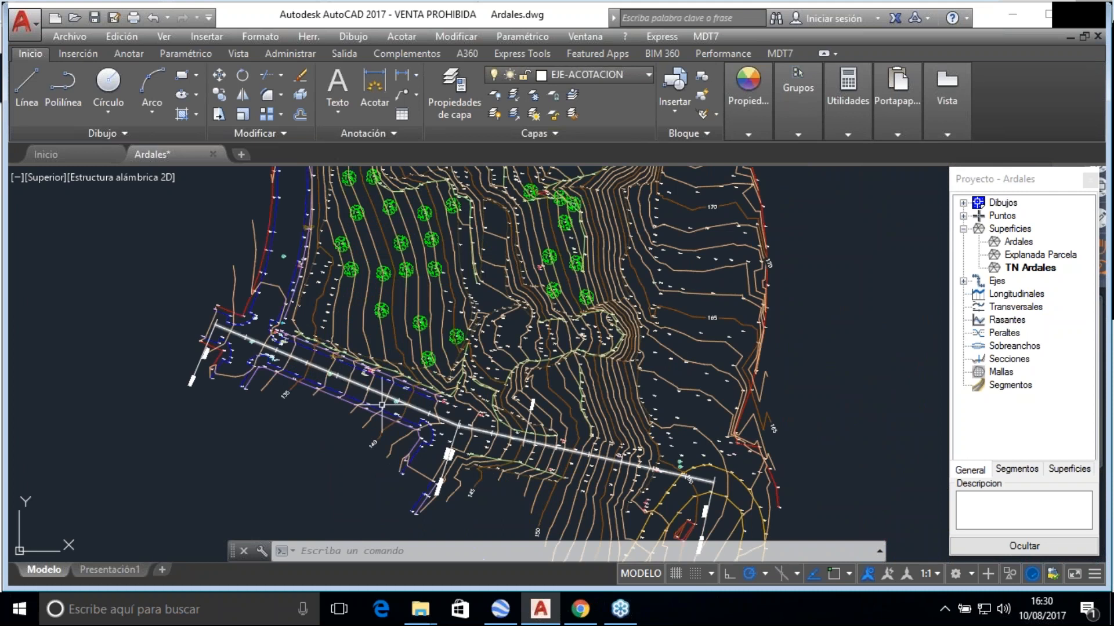
scroll(382, 413, "down", 2)
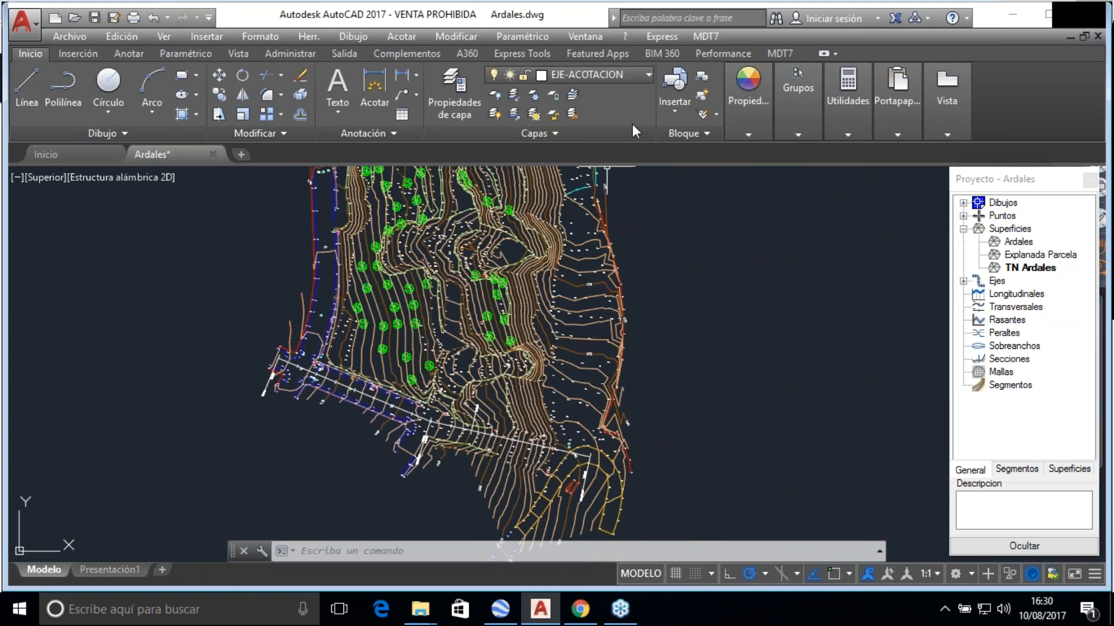
left_click(704, 34)
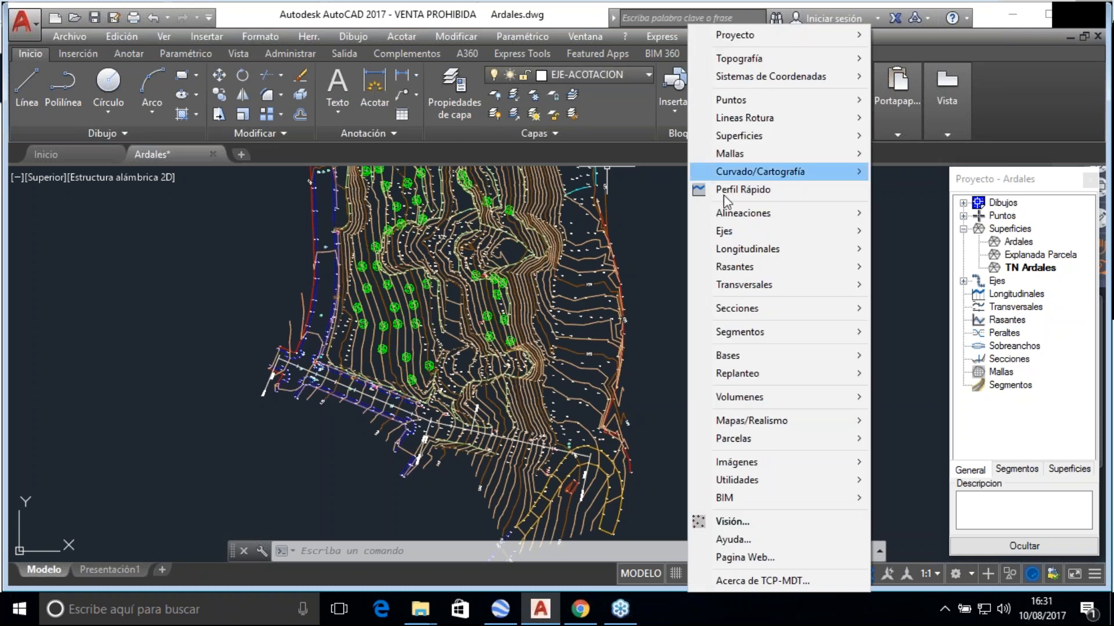
mouse_move(716, 253)
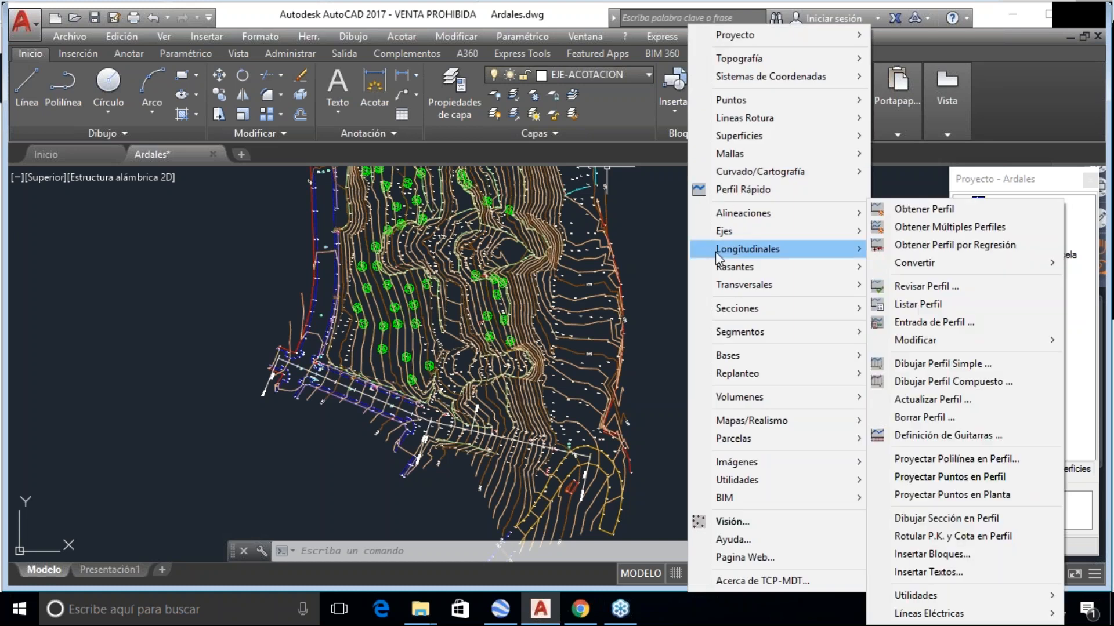
mouse_move(719, 232)
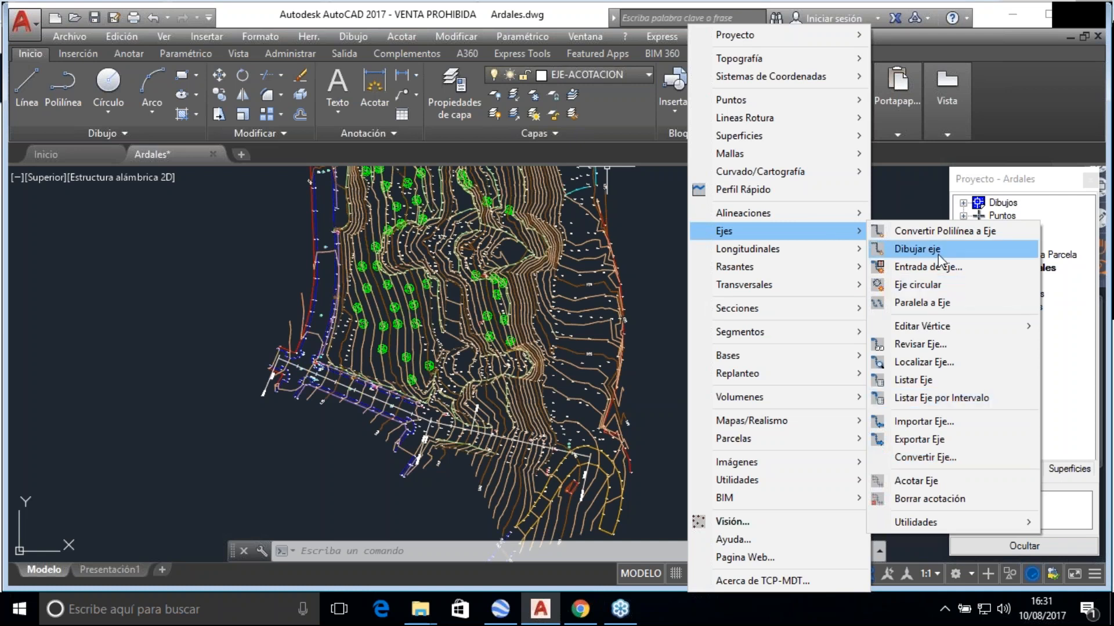
left_click(925, 420)
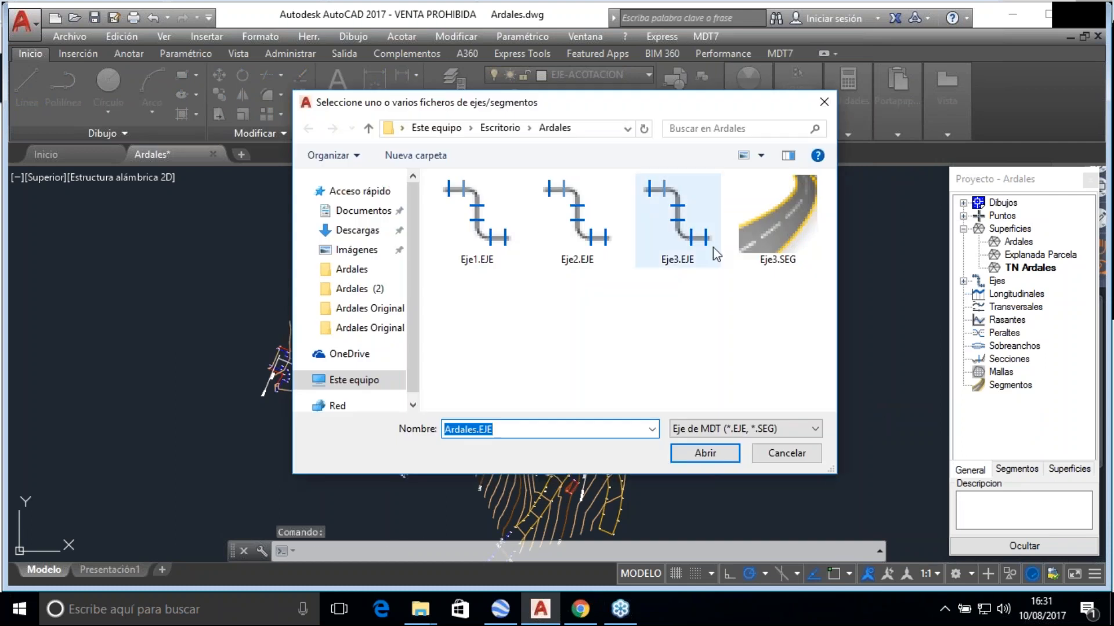
double_click(686, 236)
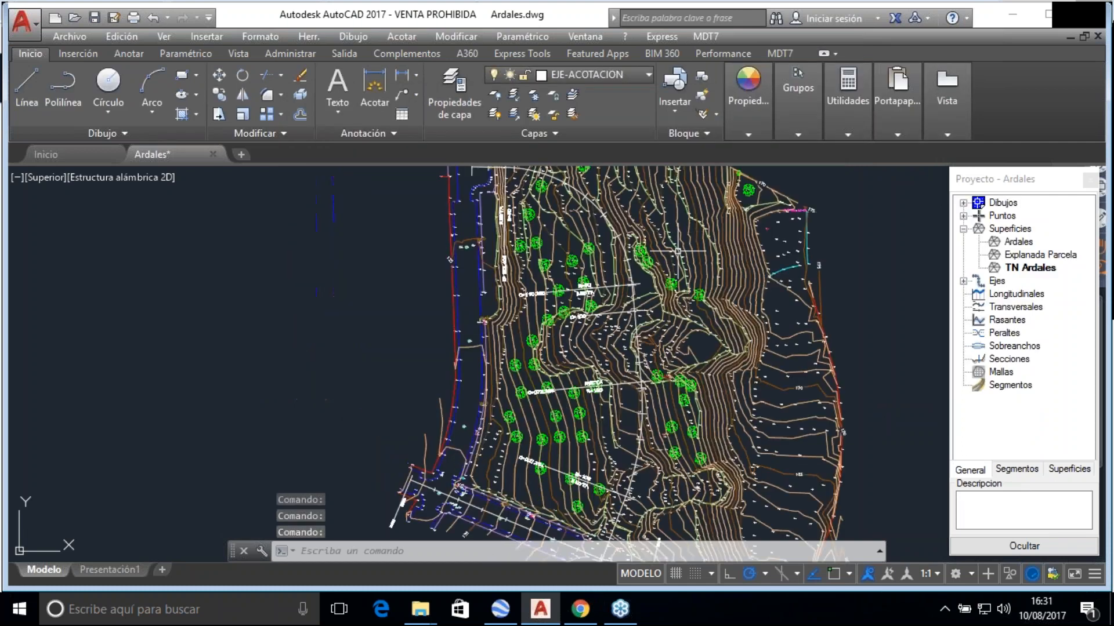
Examine the imported curved axis and its annotations from the north of the terrain down to its junction with the road axis
scroll(575, 432, "down", 5)
scroll(575, 432, "up", 5)
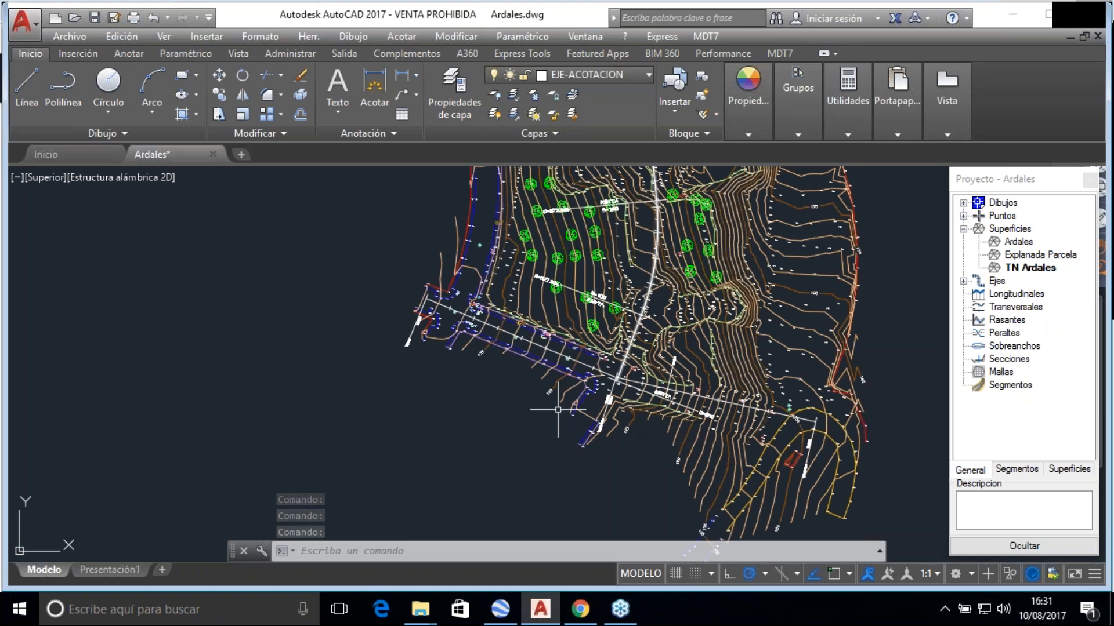
scroll(566, 466, "down", 3)
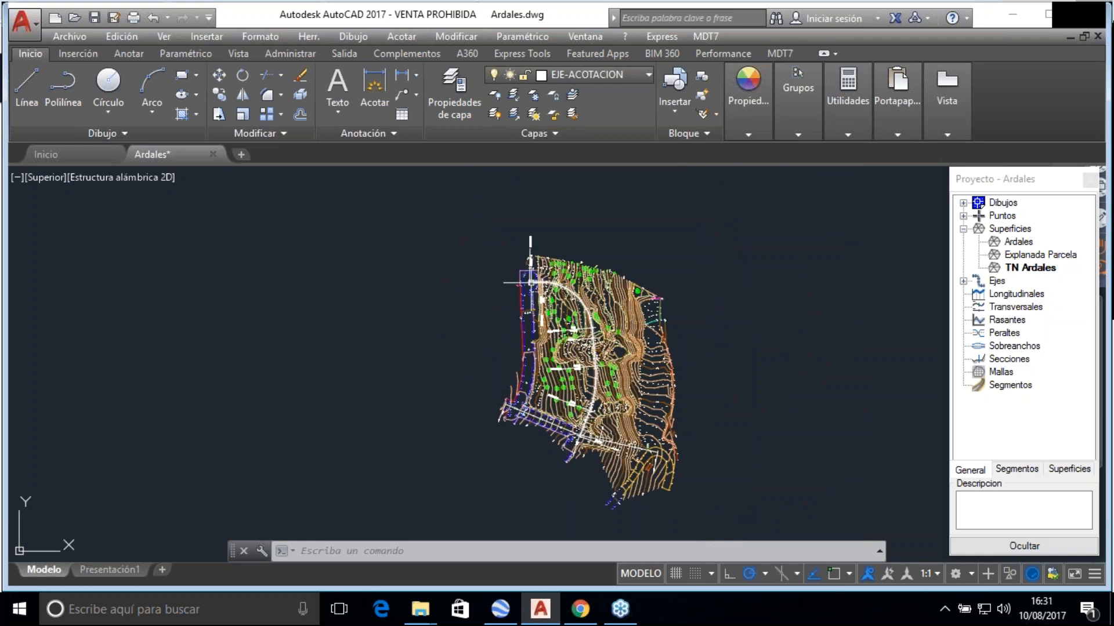
scroll(605, 339, "down", 2)
scroll(567, 390, "up", 5)
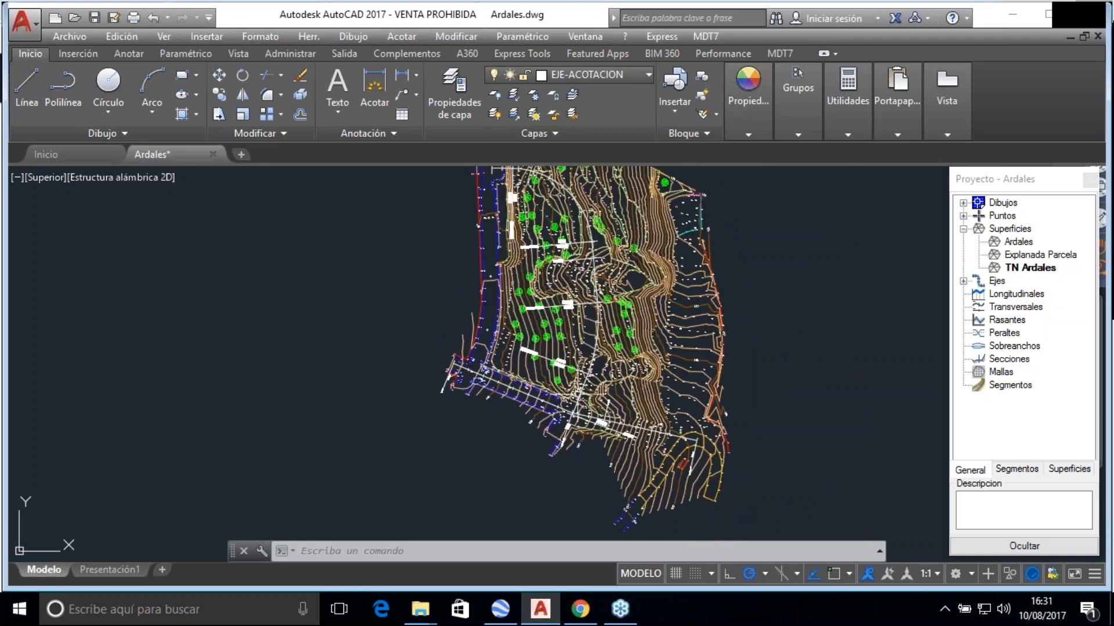
scroll(573, 428, "down", 3)
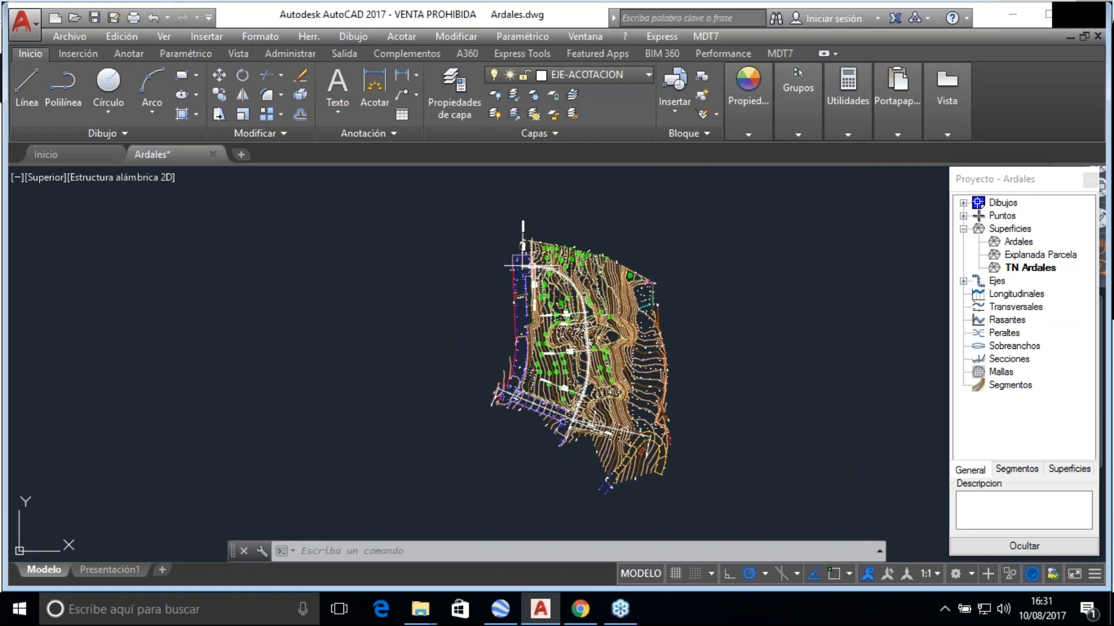
scroll(566, 280, "up", 5)
scroll(567, 290, "down", 3)
scroll(592, 311, "down", 3)
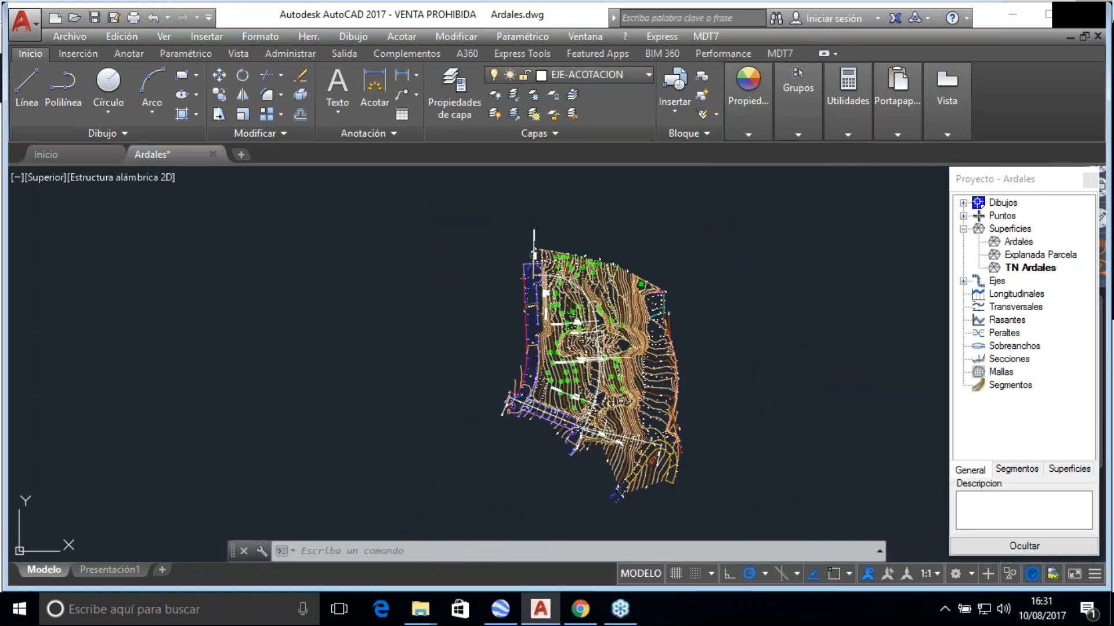
scroll(603, 342, "up", 2)
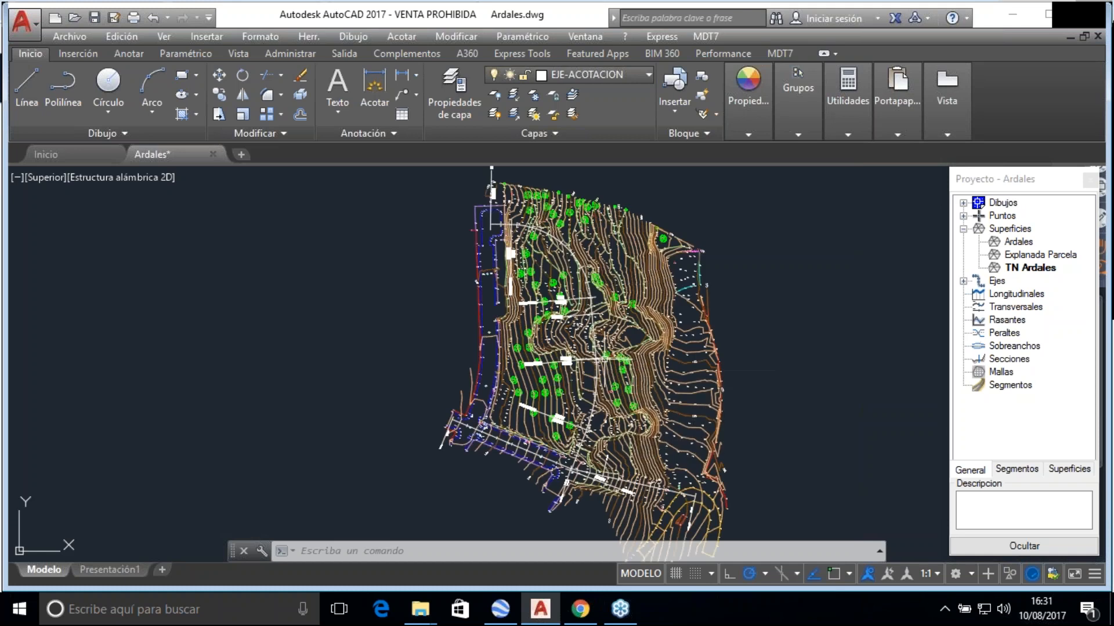
scroll(603, 342, "down", 2)
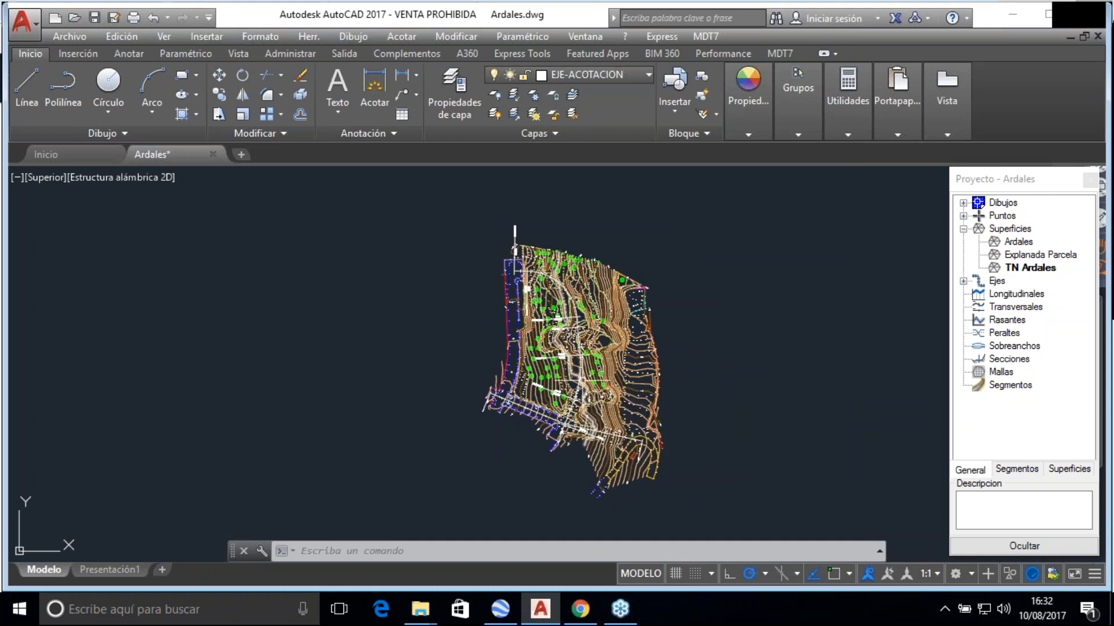
Generate Eje3 cross sections on the TN Ardales surface every 10 m, extending 25 m each side, showing cuts in plan and skipping the profile drawing
left_click(709, 35)
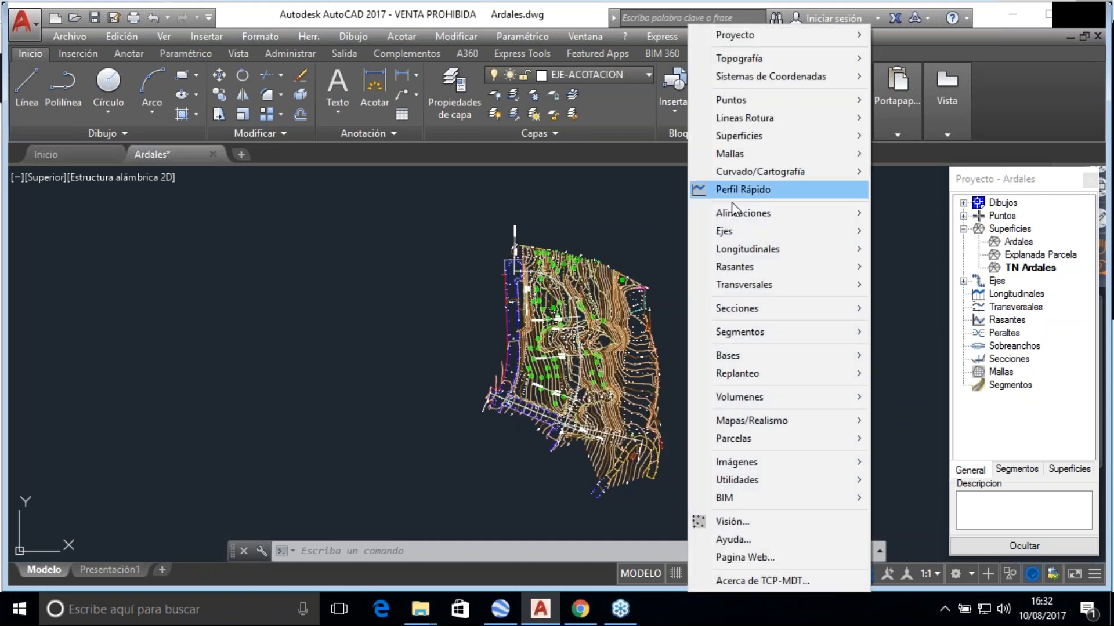
mouse_move(757, 286)
left_click(924, 211)
scroll(582, 350, "up", 6)
scroll(581, 350, "up", 4)
left_click(558, 345)
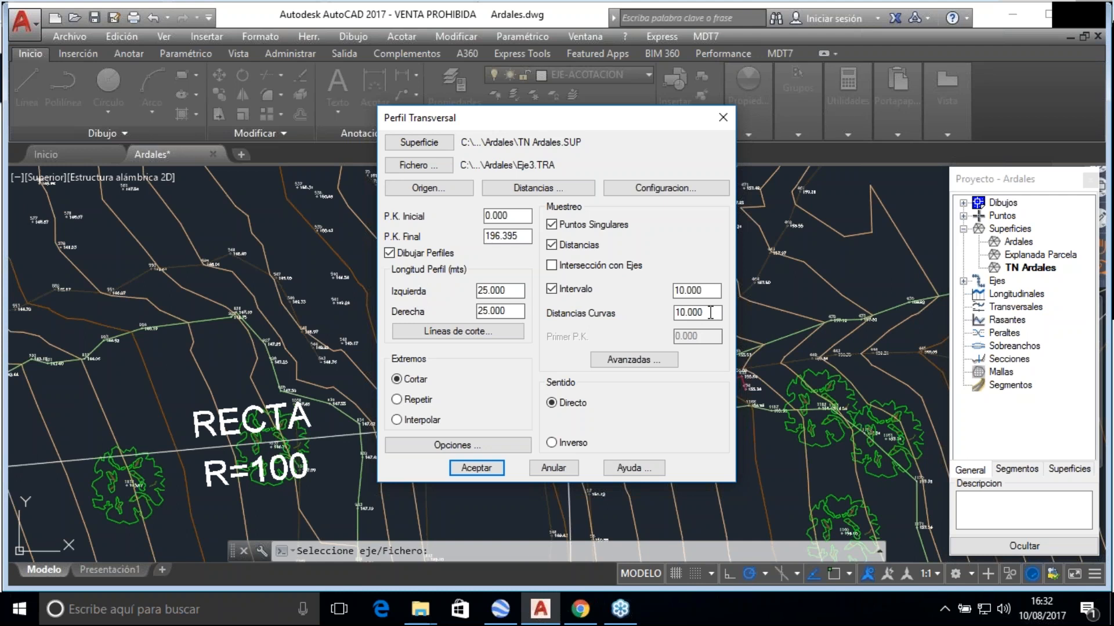
left_click(458, 445)
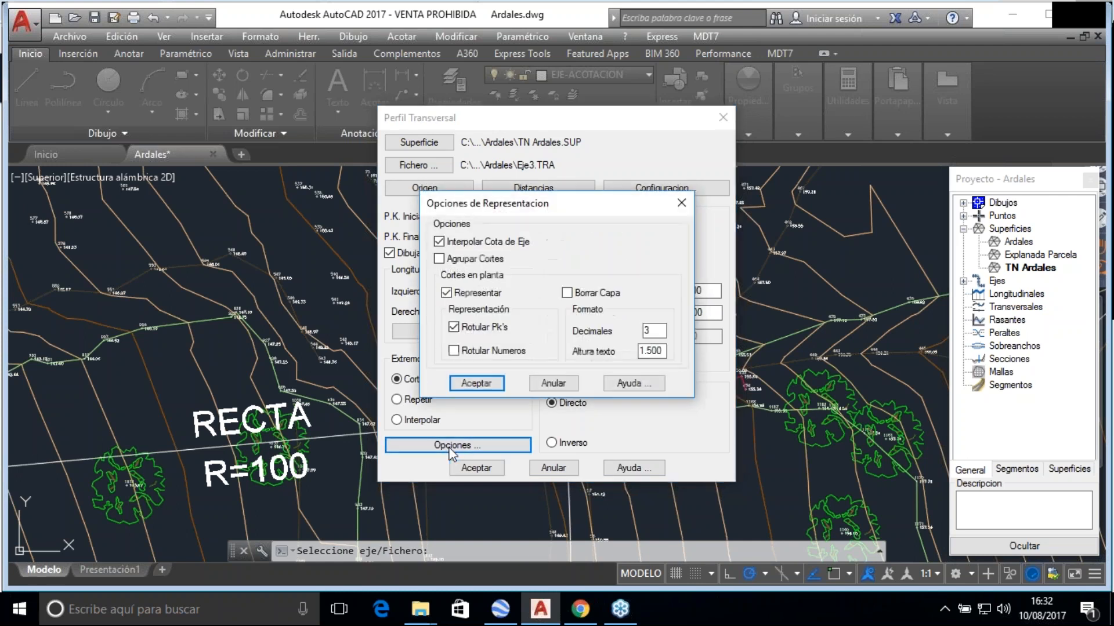
left_click(447, 294)
left_click(474, 383)
left_click(476, 468)
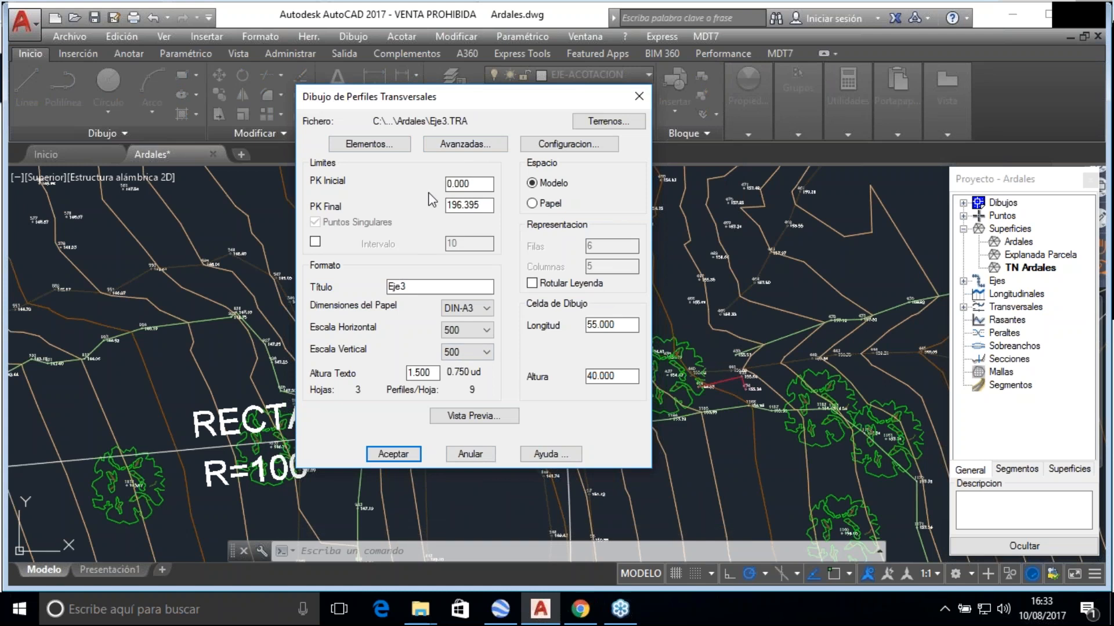
left_click(470, 454)
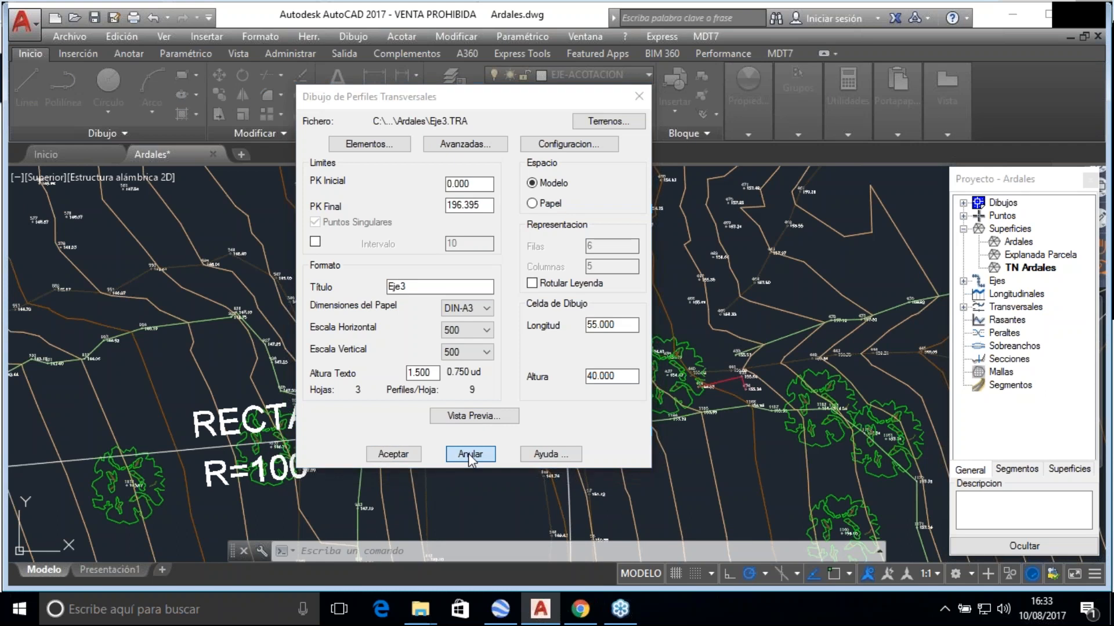
scroll(512, 372, "down", 10)
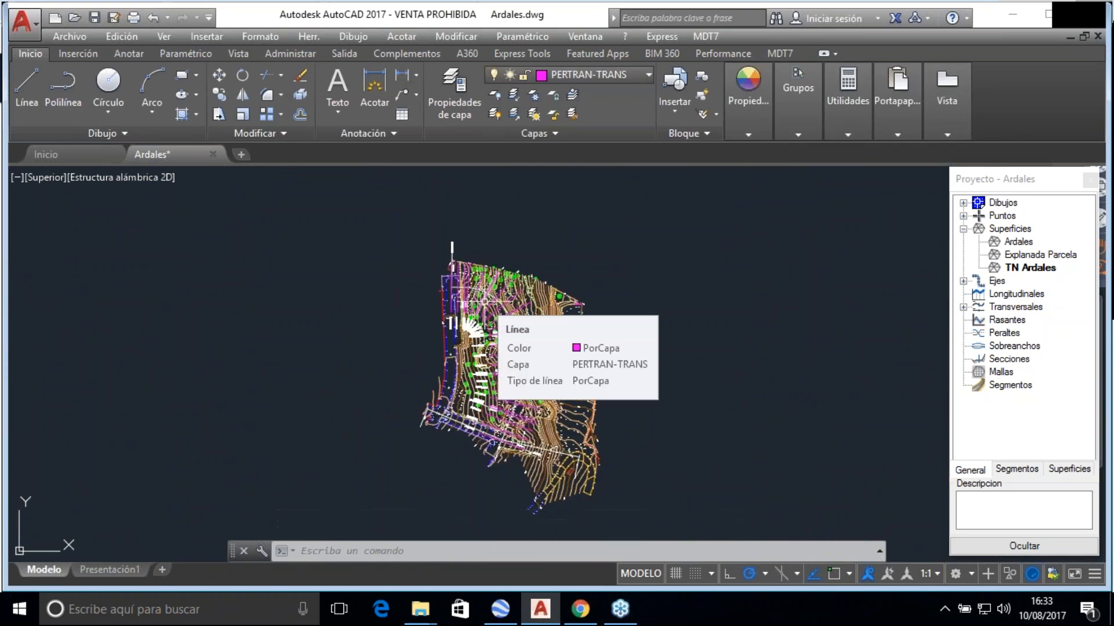
Obtain the Eje3 longitudinal profile from the TN Ardales surface at a 10 m interval, with sampling at distances enabled
left_click(707, 36)
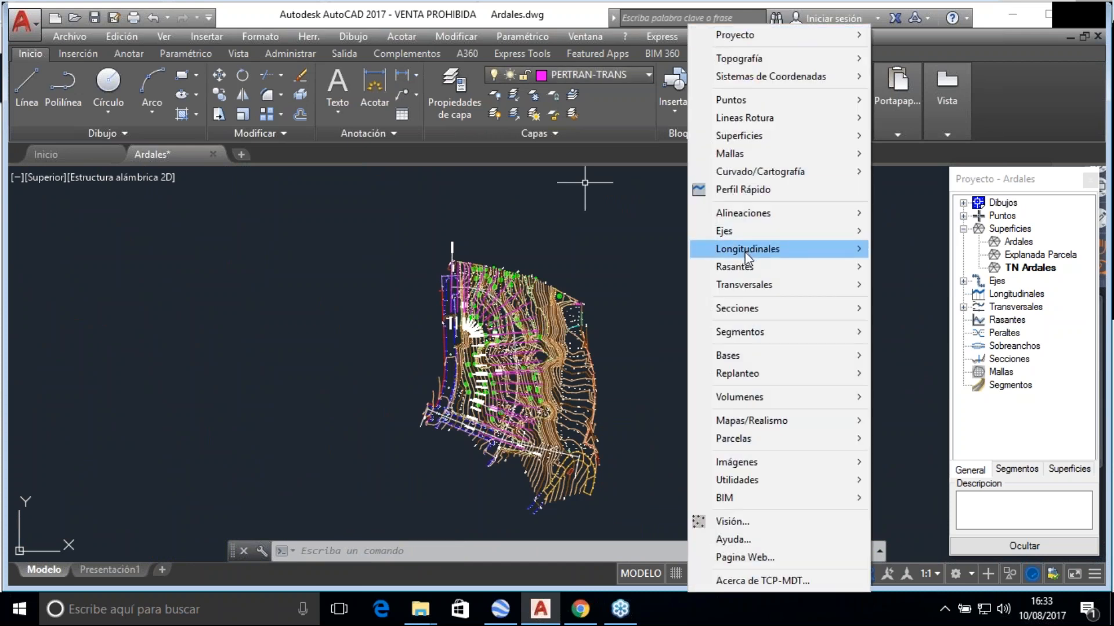
mouse_move(747, 255)
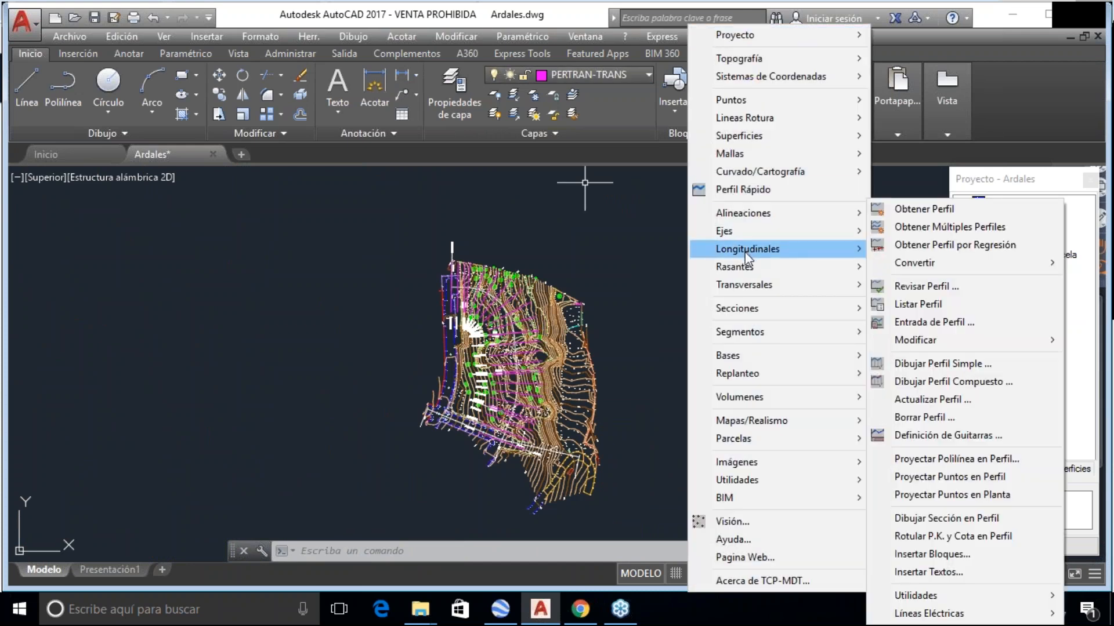
left_click(939, 210)
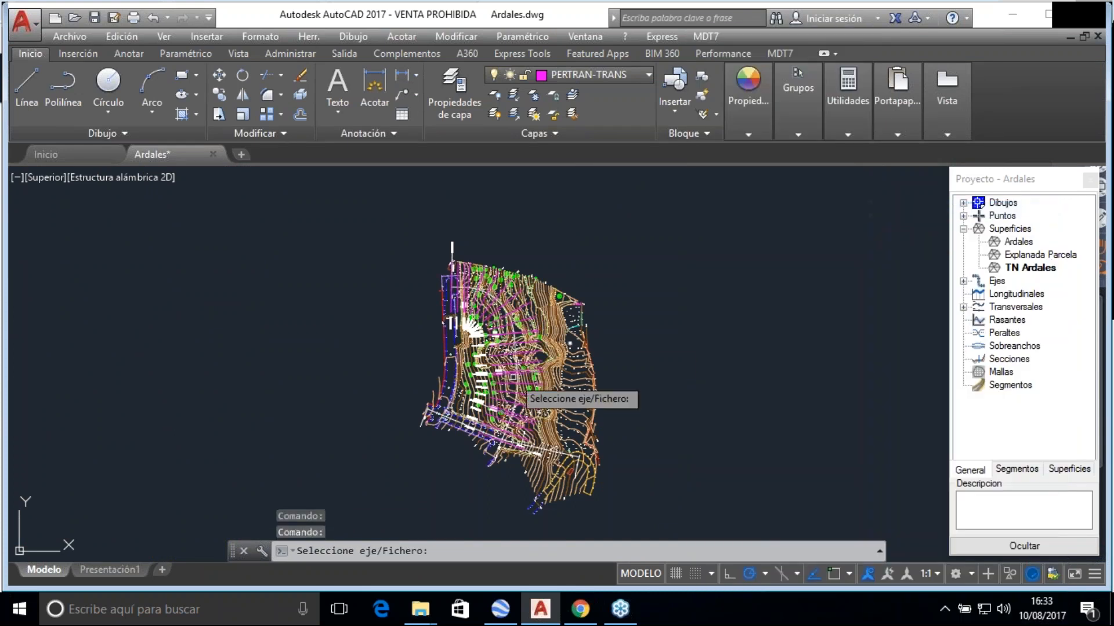
scroll(513, 356, "up", 10)
left_click(517, 309)
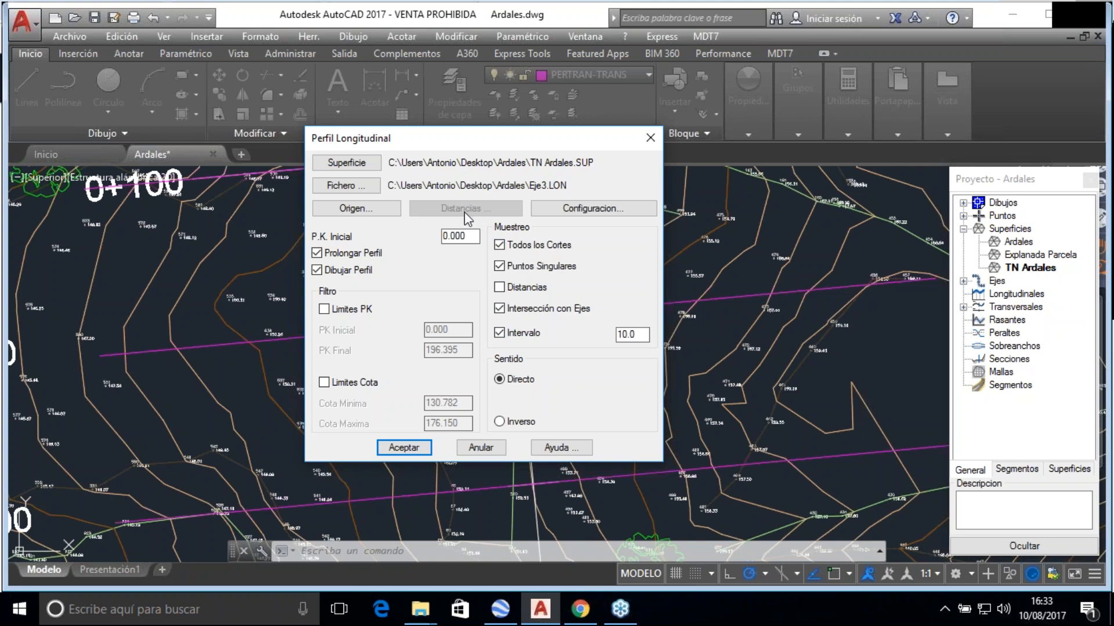
left_click(499, 287)
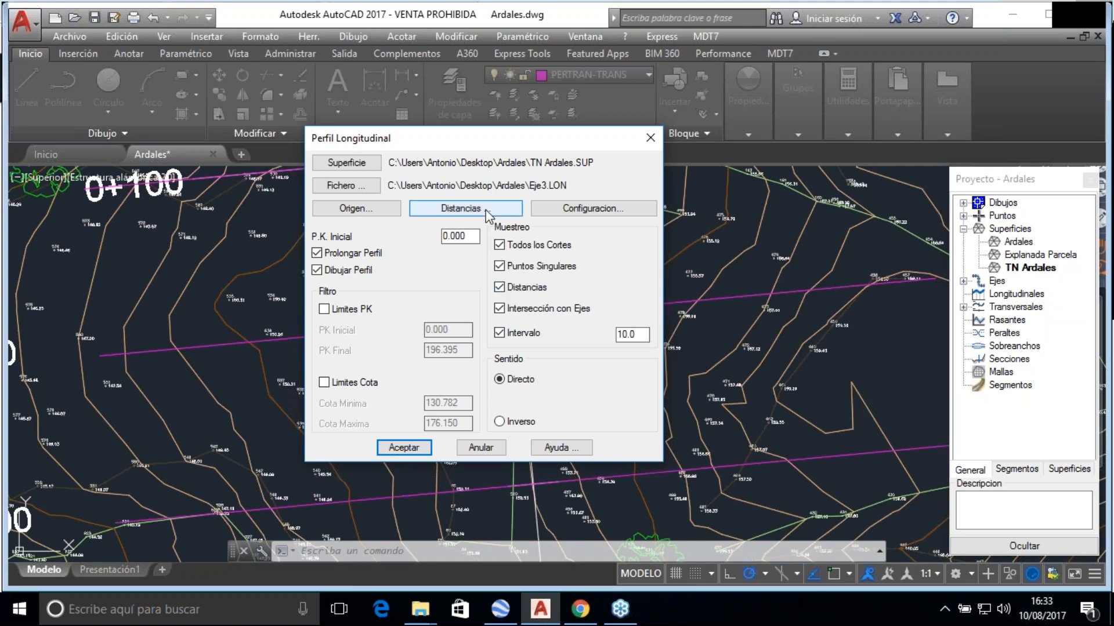
left_click(487, 212)
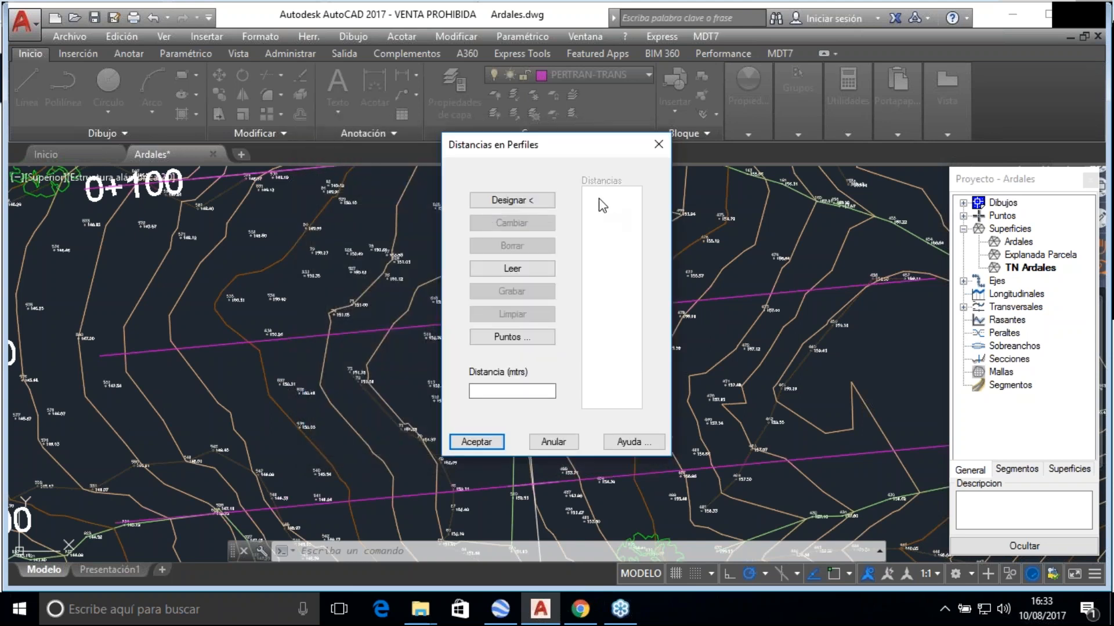
left_click(522, 201)
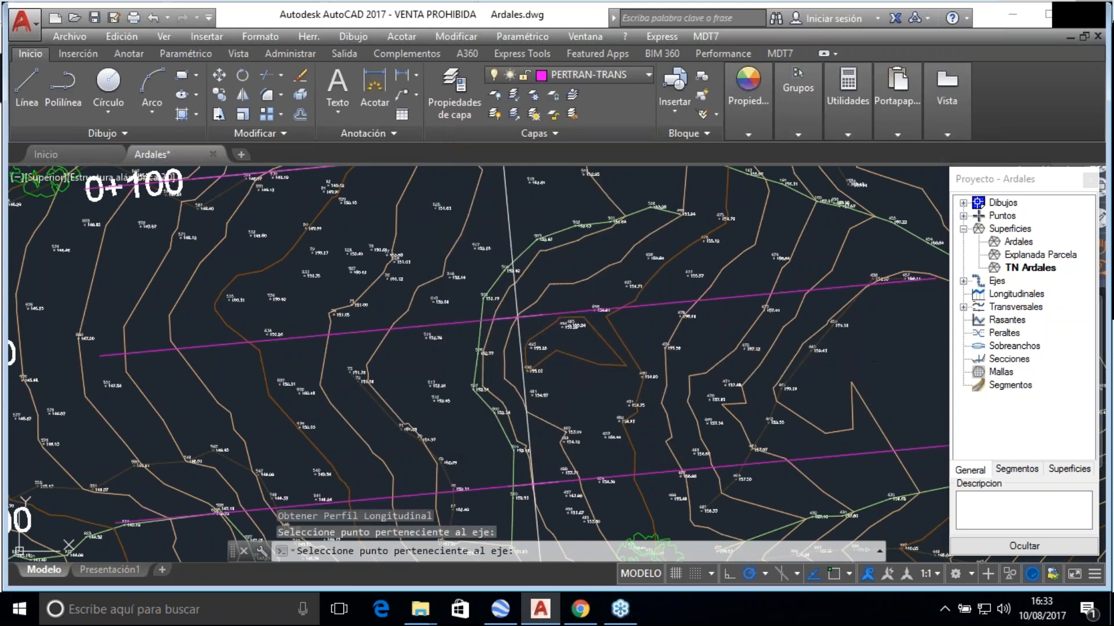
left_click(537, 303)
left_click(476, 443)
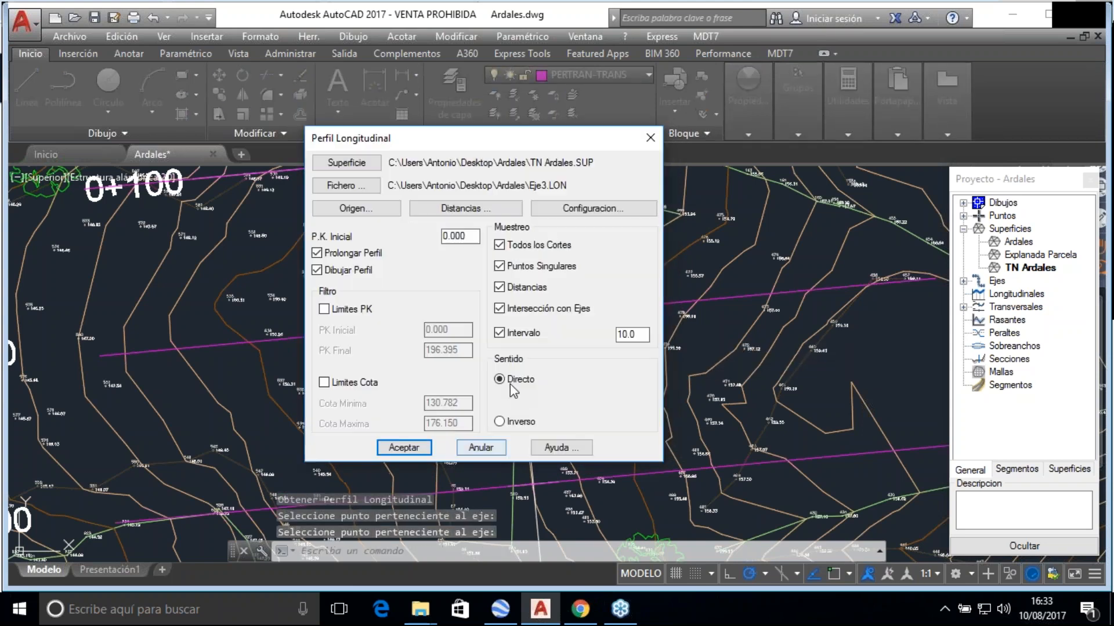
left_click(406, 450)
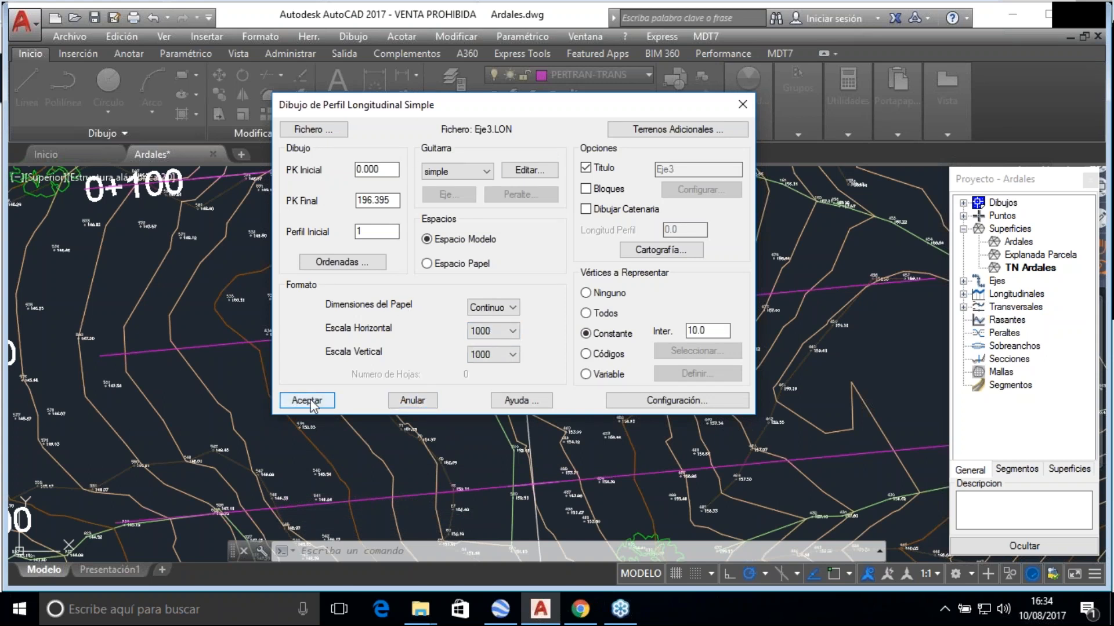
Draw the simple Eje3 longitudinal profile on continuous paper at 1000 horizontal and vertical scales, placing it east of the terrain plan
left_click(508, 312)
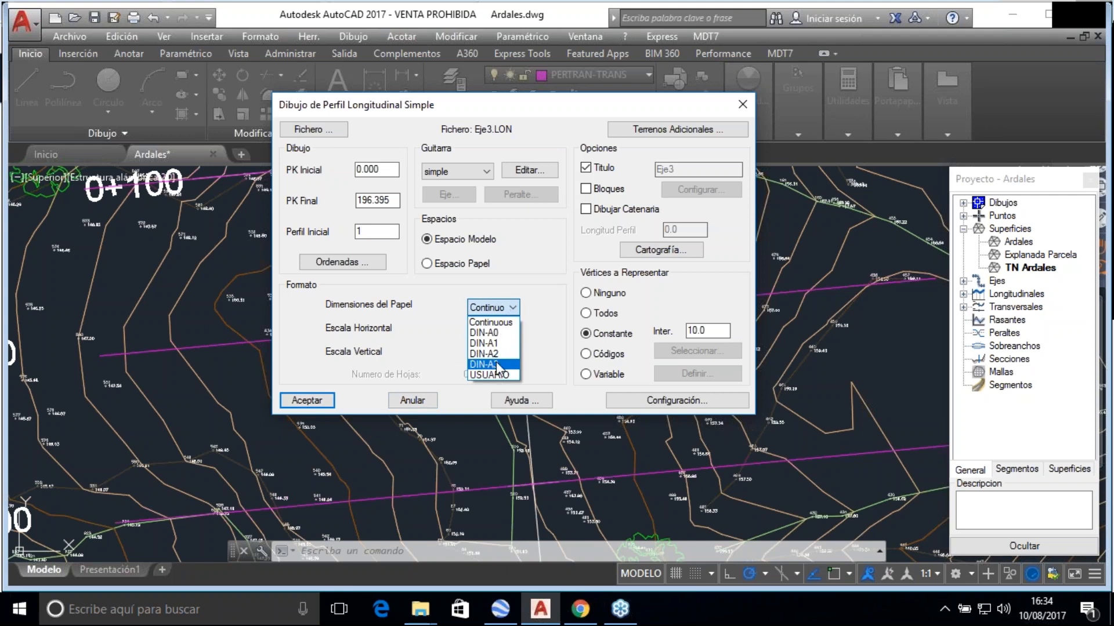
left_click(498, 321)
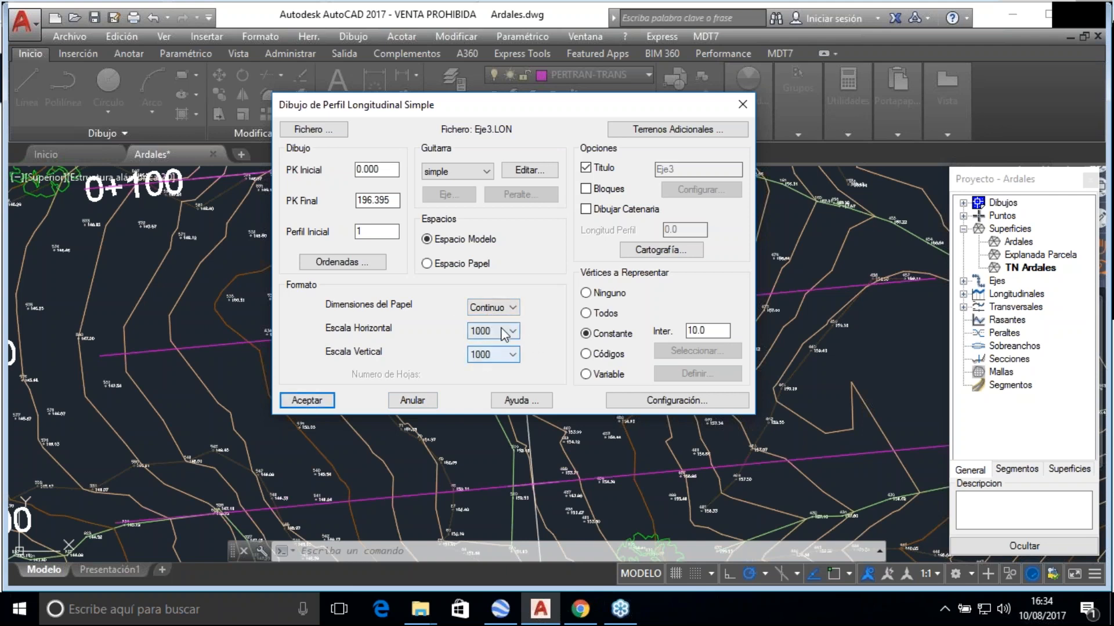
left_click(307, 400)
scroll(332, 399, "down", 10)
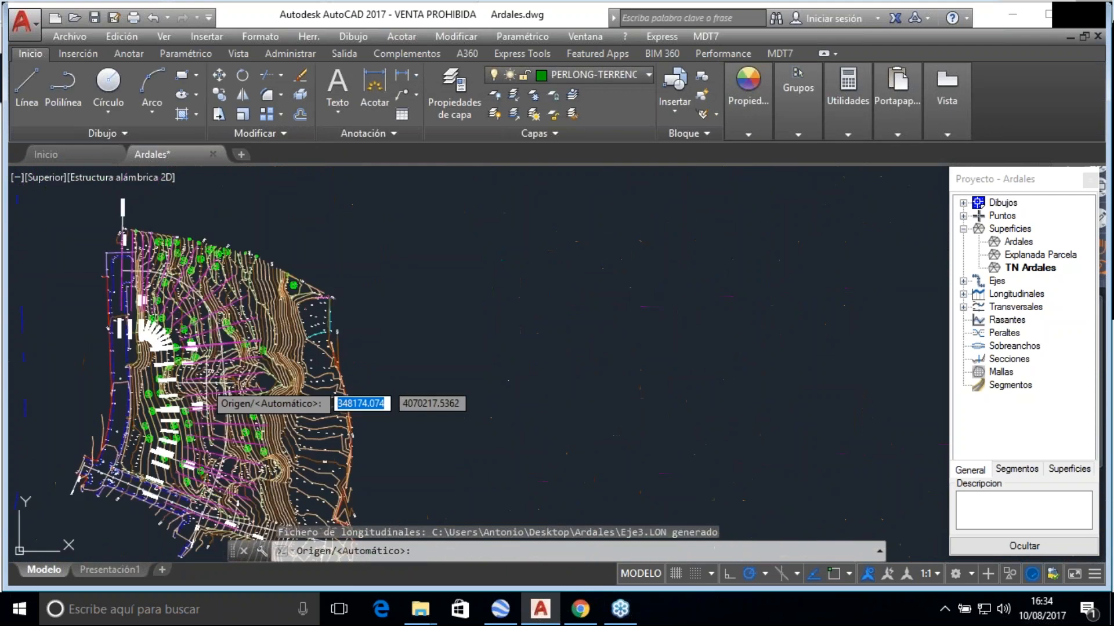
left_click(434, 391)
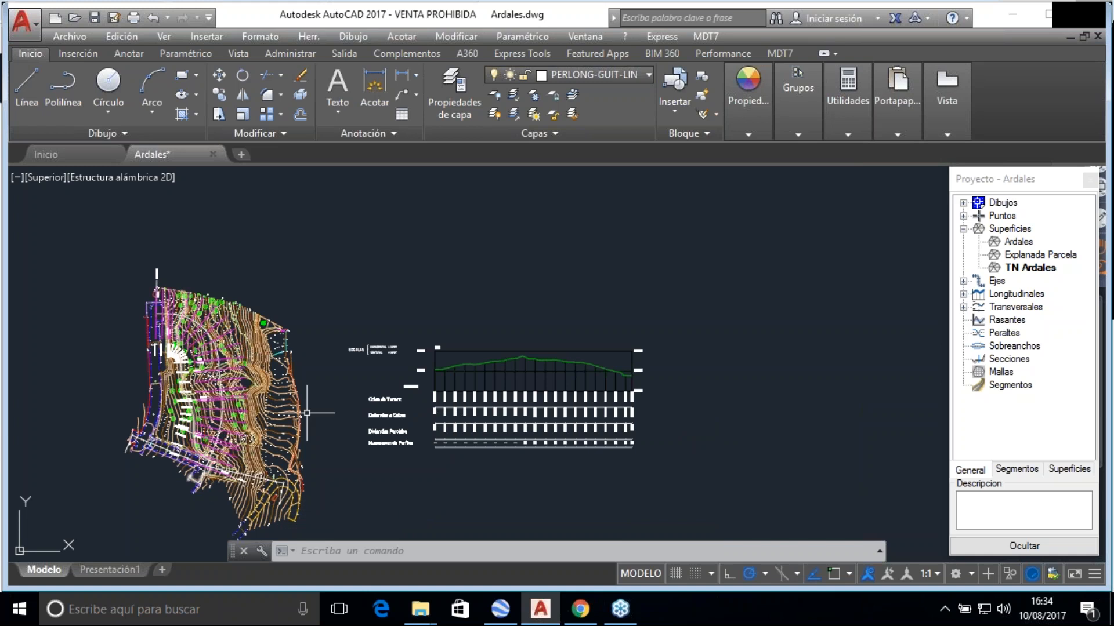
Examine the drawn longitudinal profile, its ground line and the data rows beneath it alongside the terrain plan
scroll(534, 331, "up", 5)
scroll(548, 332, "down", 3)
mouse_move(549, 331)
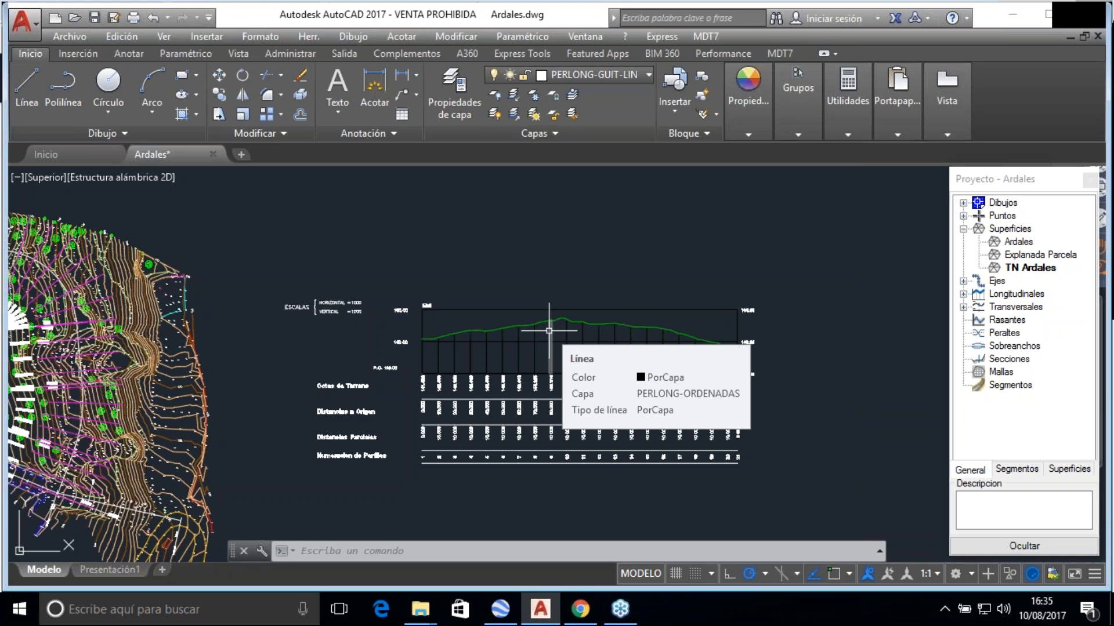
scroll(549, 331, "down", 4)
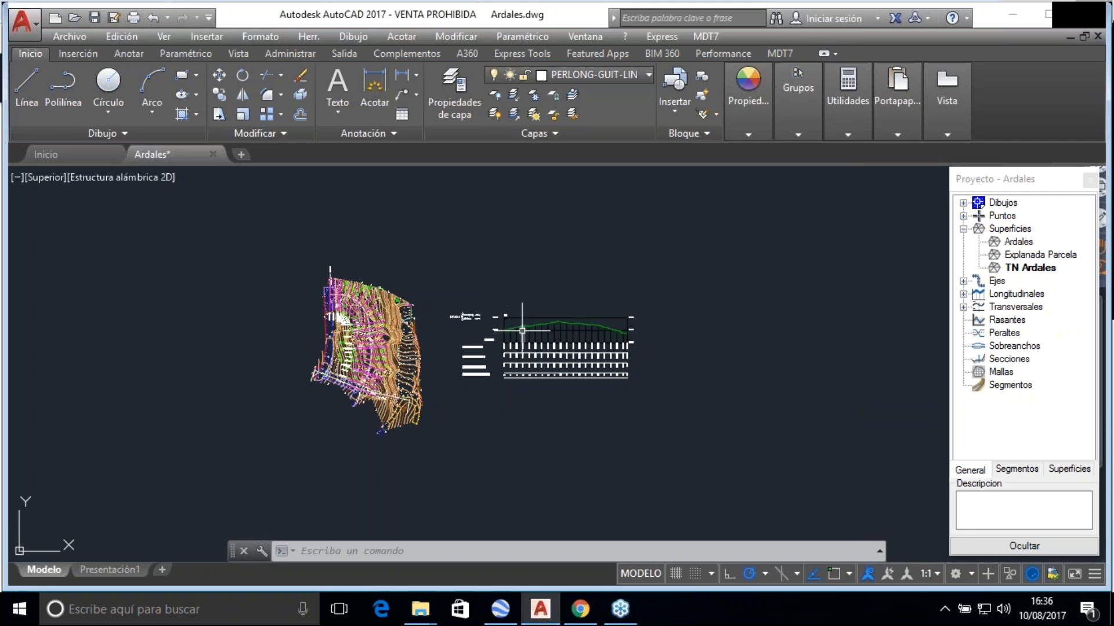
scroll(516, 322, "up", 5)
scroll(520, 328, "down", 4)
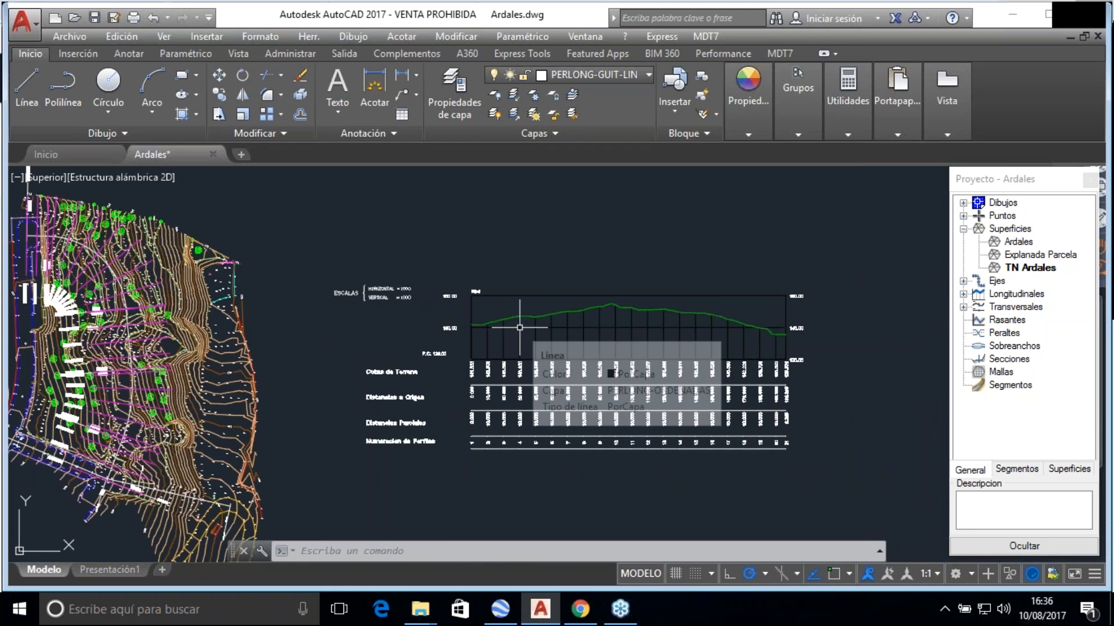
left_click(568, 239)
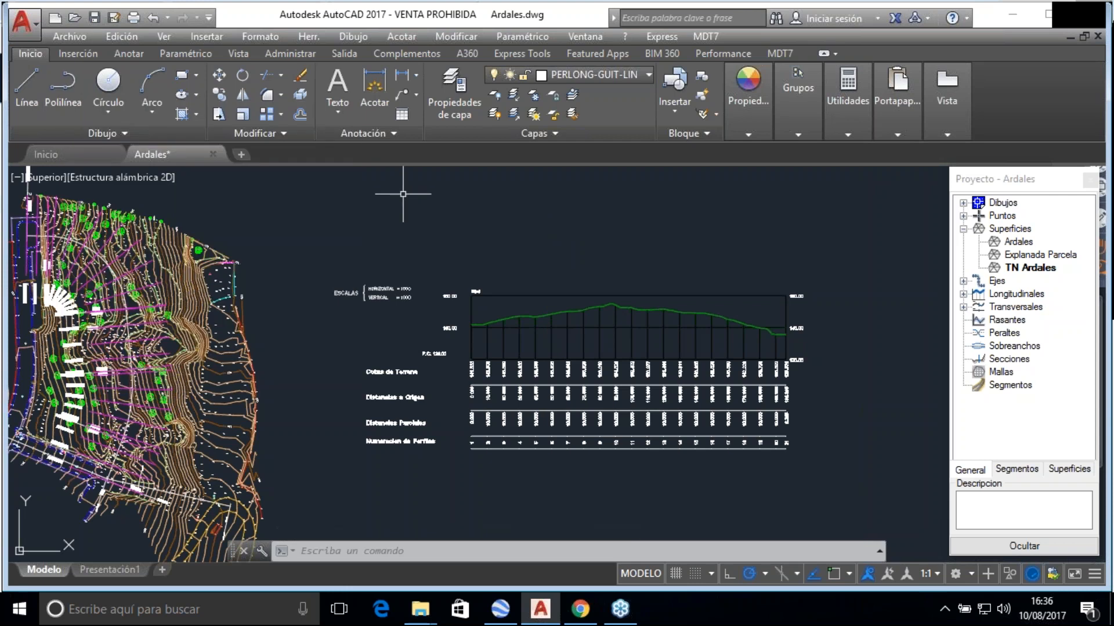
scroll(403, 194, "down", 2)
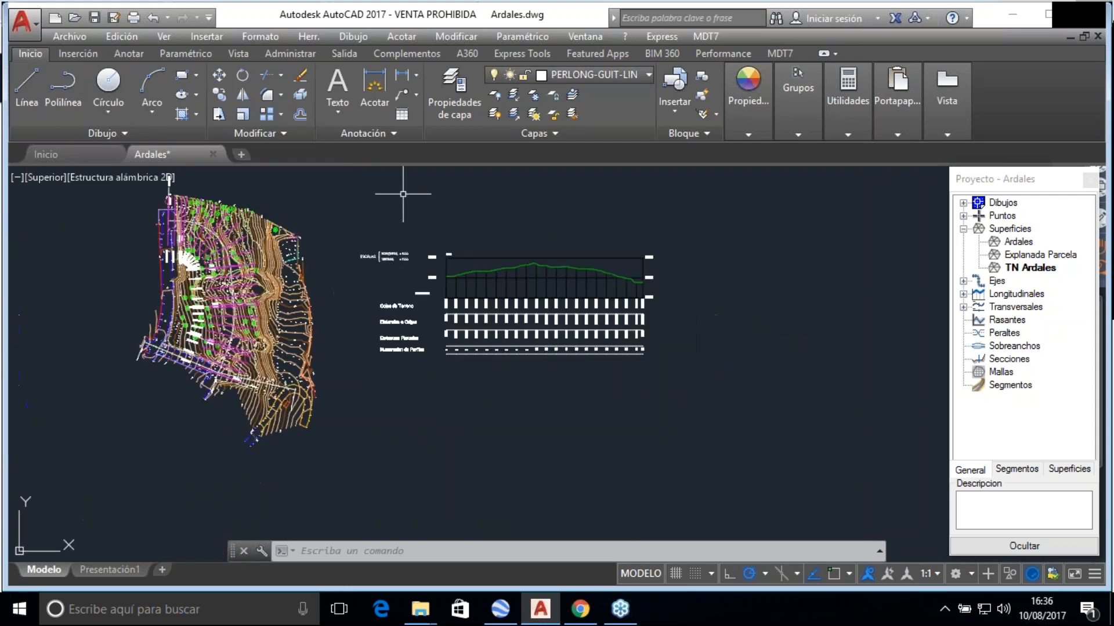
Start a grade polyline at the ground line's initial endpoint and place its next vertex near station 40, slightly below the ground
left_click(64, 85)
scroll(440, 272, "up", 3)
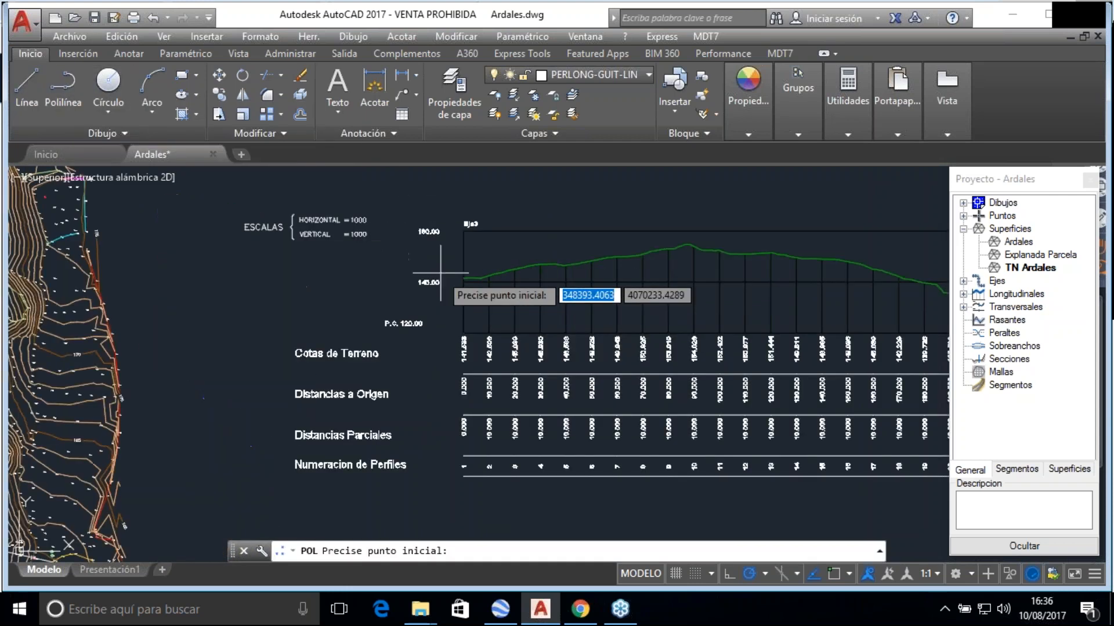
scroll(441, 272, "up", 3)
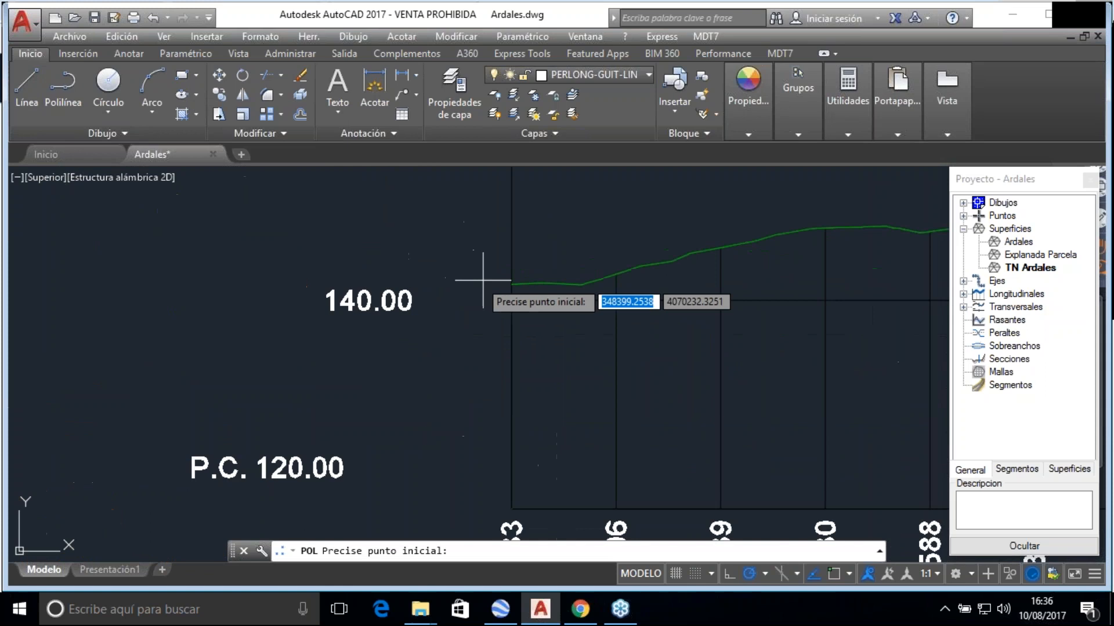
right_click(515, 290, "shift")
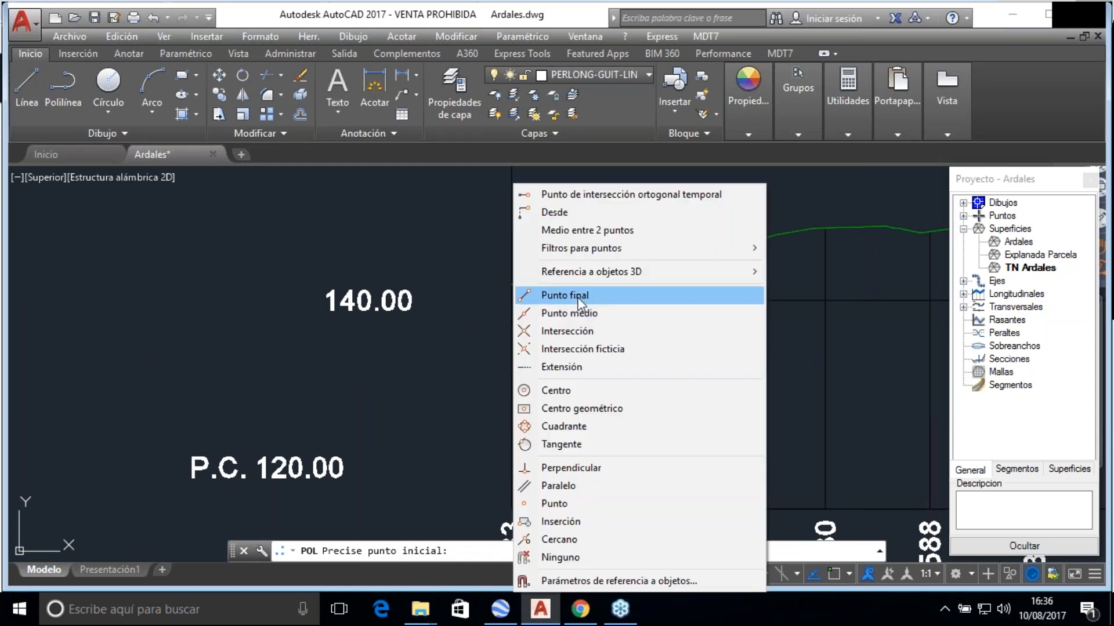
left_click(580, 302)
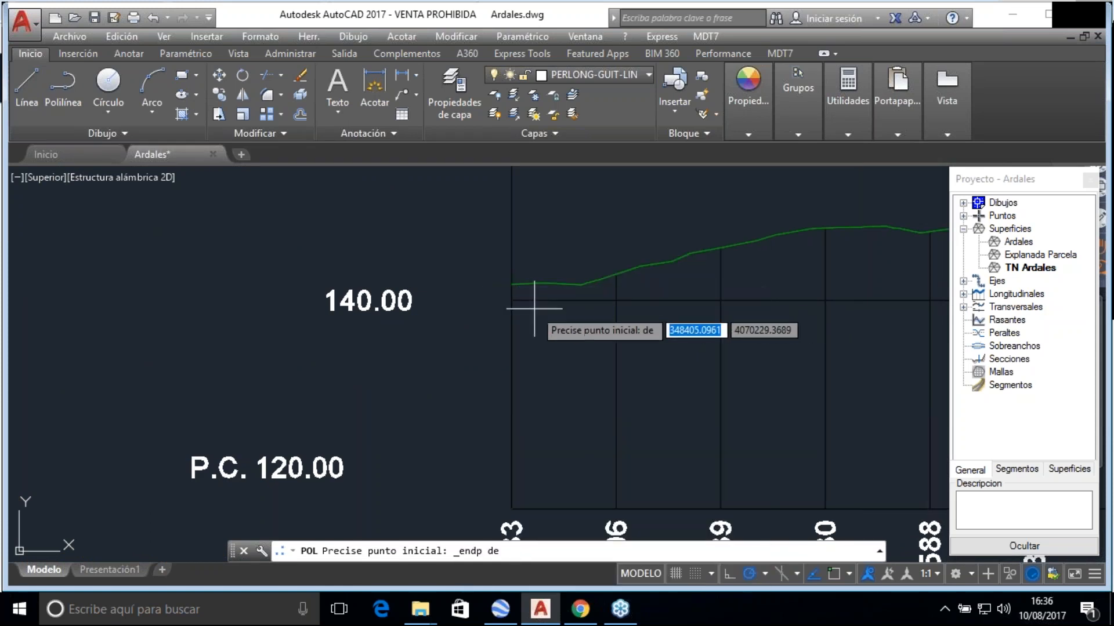
left_click(511, 293)
scroll(437, 315, "down", 2)
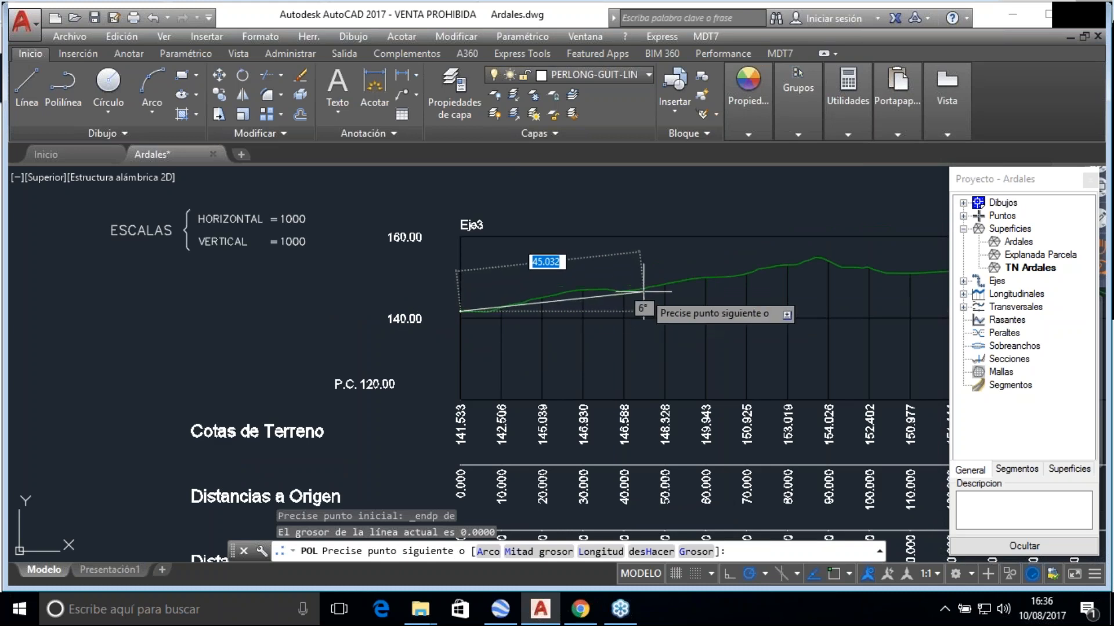
left_click(626, 297)
Continue the grade polyline with a vertex at the ground line's peak and another on the descending side near station 150
scroll(473, 339, "down", 3)
scroll(638, 281, "up", 3)
left_click(563, 341)
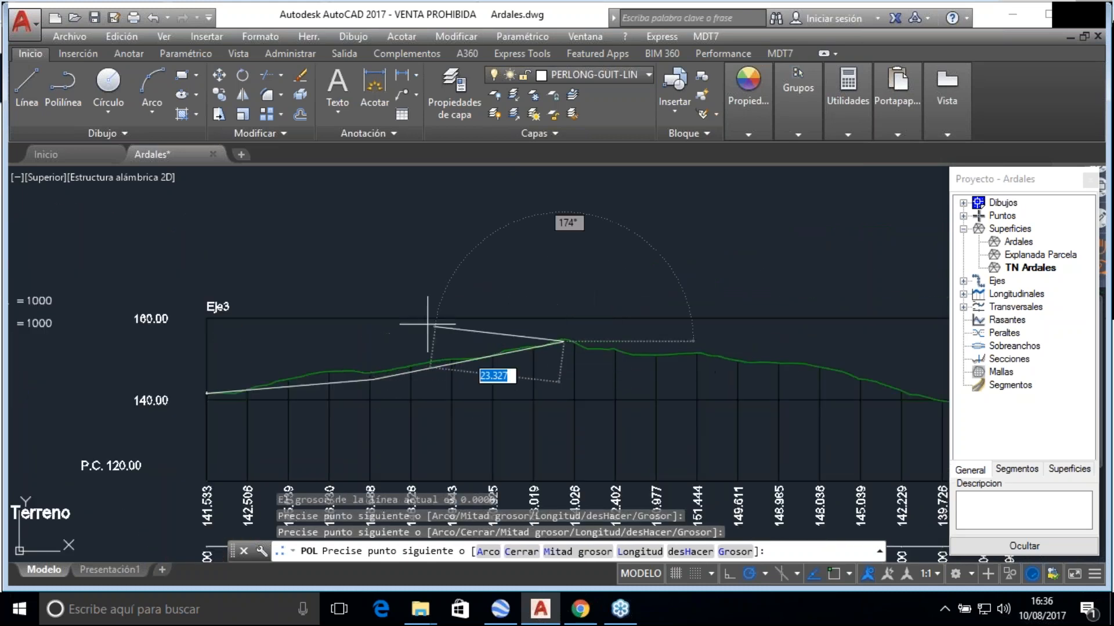
scroll(472, 375, "down", 3)
scroll(462, 365, "up", 2)
left_click(540, 335)
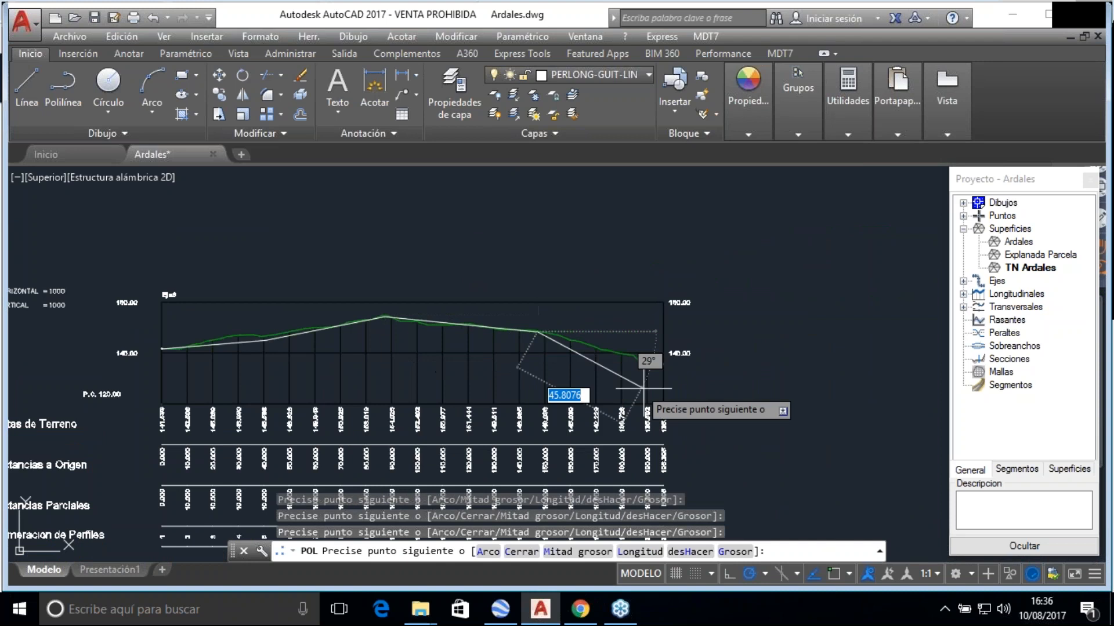
Extend the grade polyline to the endpoint at the foot of the steep drop and to the ground line's final endpoint
scroll(615, 365, "up", 5)
right_click(613, 381, "shift")
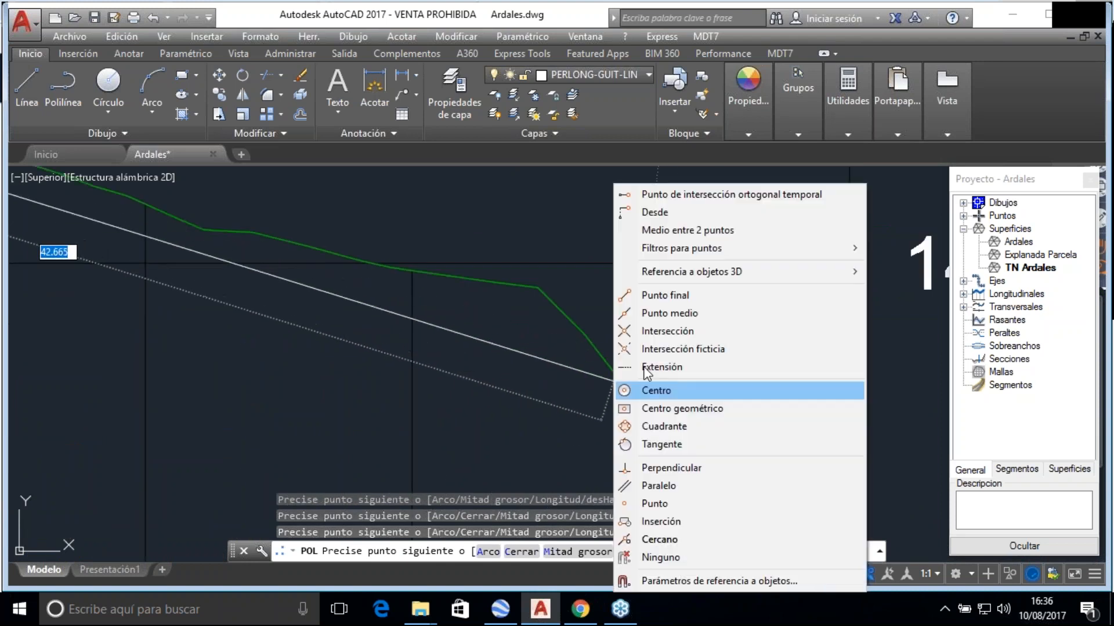
left_click(671, 360)
left_click(610, 375)
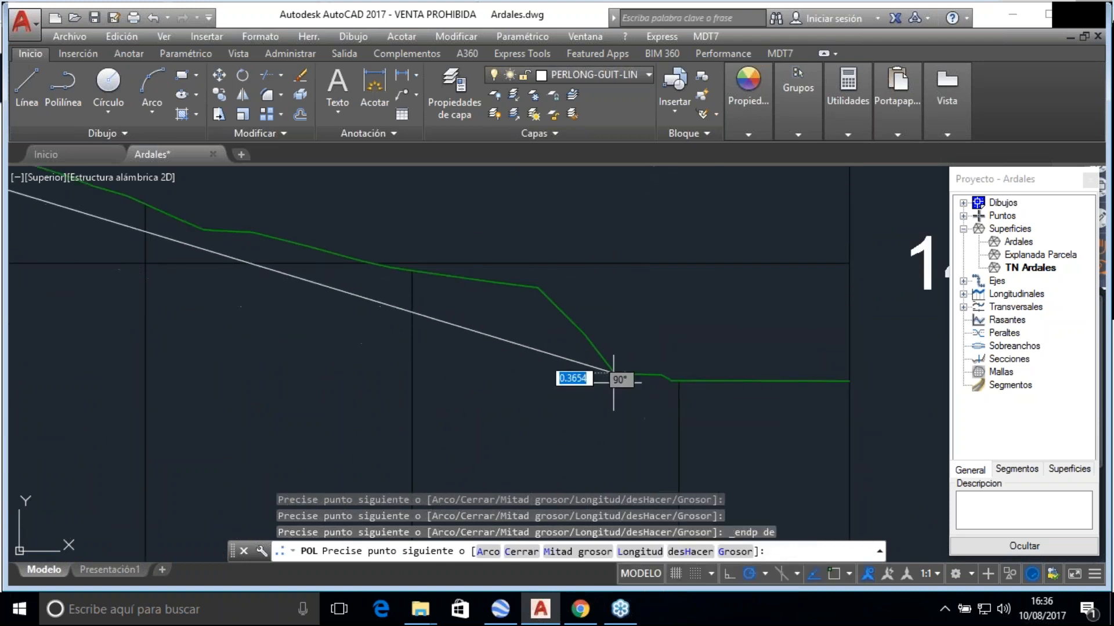
right_click(848, 373, "shift")
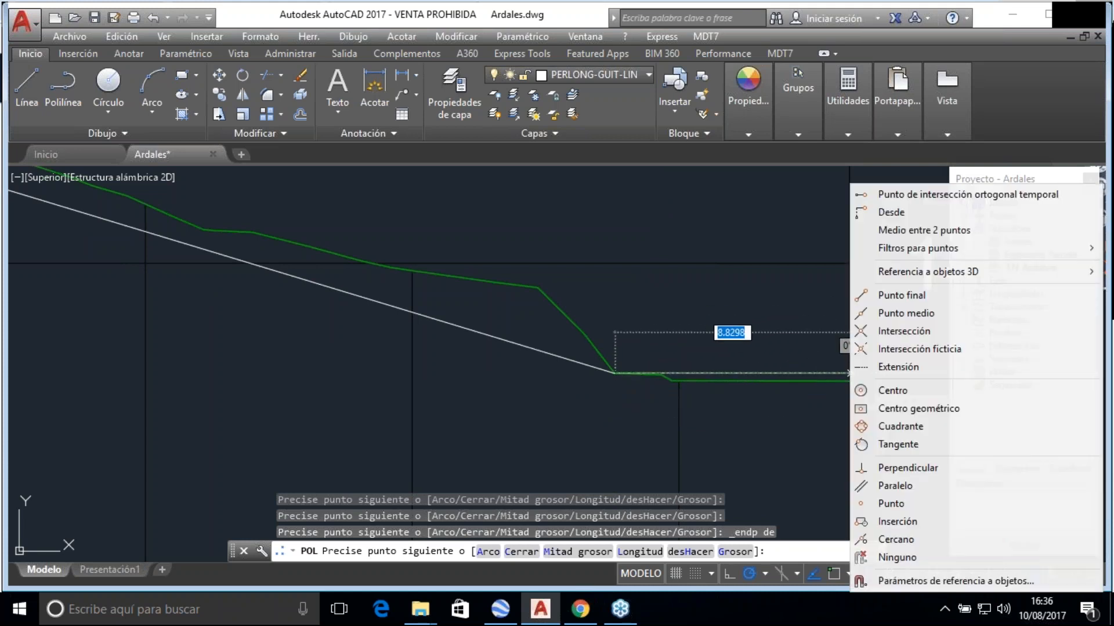
left_click(900, 296)
left_click(847, 381)
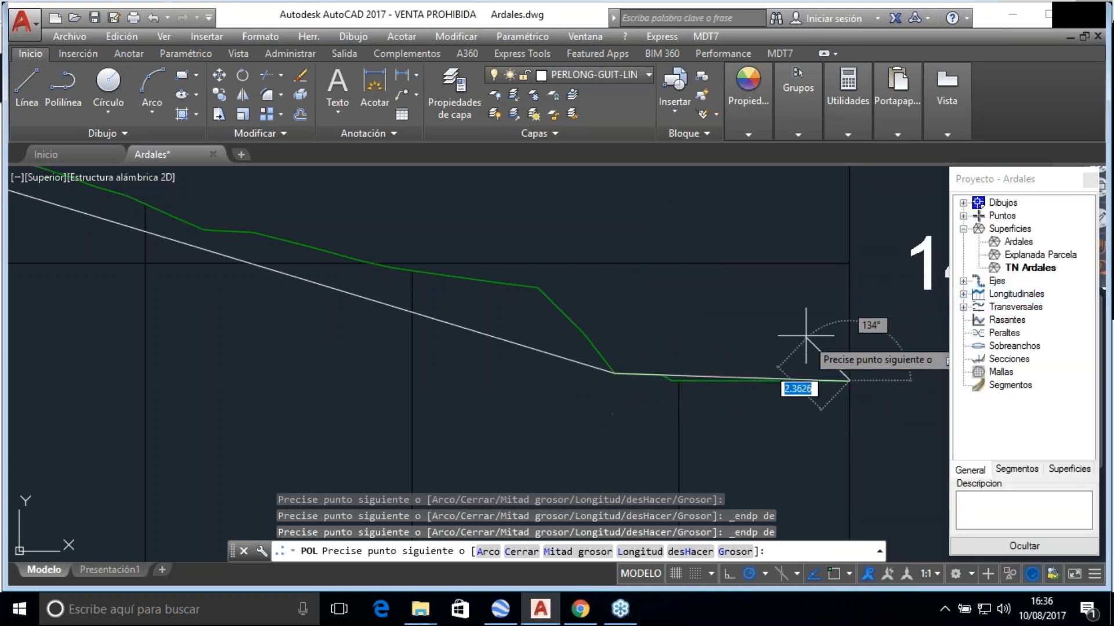
Finish the grade polyline at the ground line's final endpoint and check its course along the whole profile
right_click(809, 337)
left_click(852, 86)
scroll(833, 382, "down", 3)
scroll(834, 382, "down", 3)
scroll(572, 328, "up", 4)
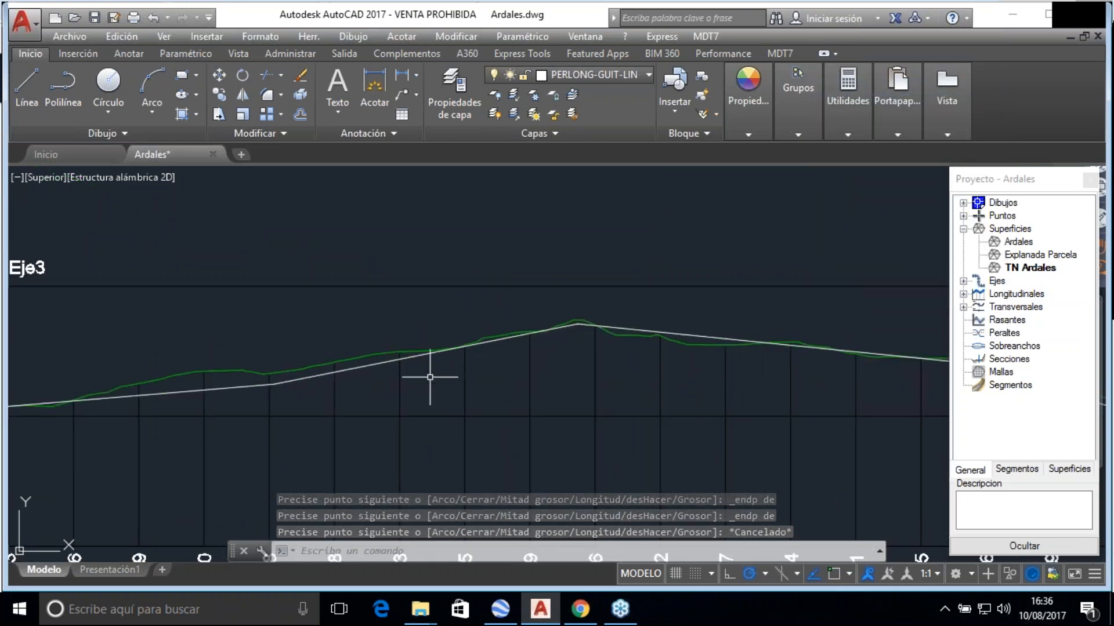
scroll(480, 360, "down", 2)
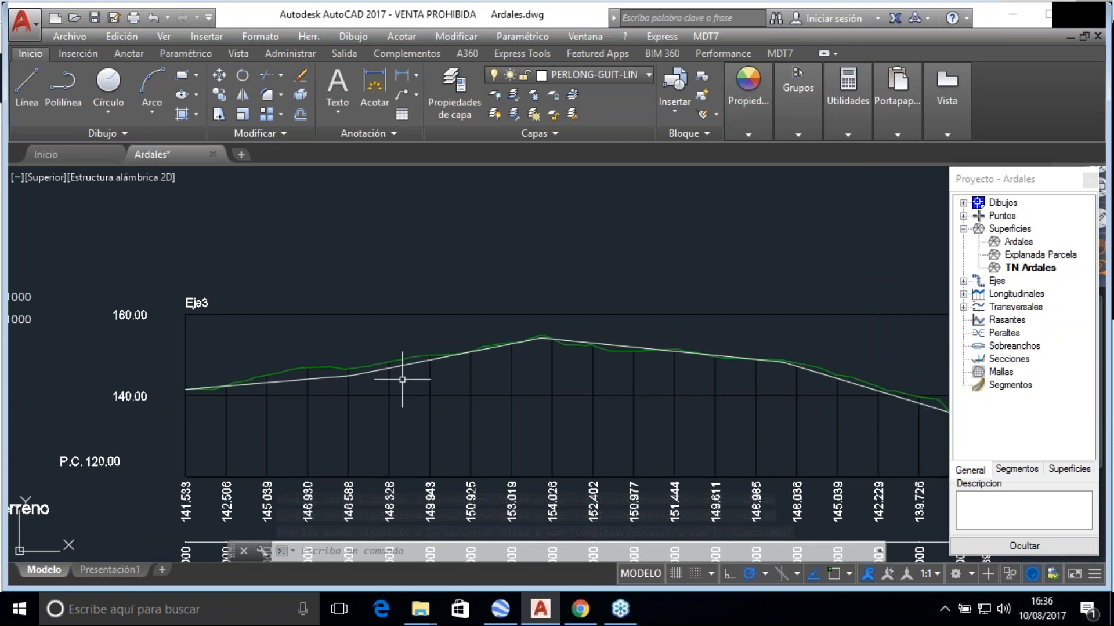
Define a grade from the polyline with parabolic vertical curves, using the Eje3 profile's ground line as terrain and the white polyline as grade
left_click(705, 36)
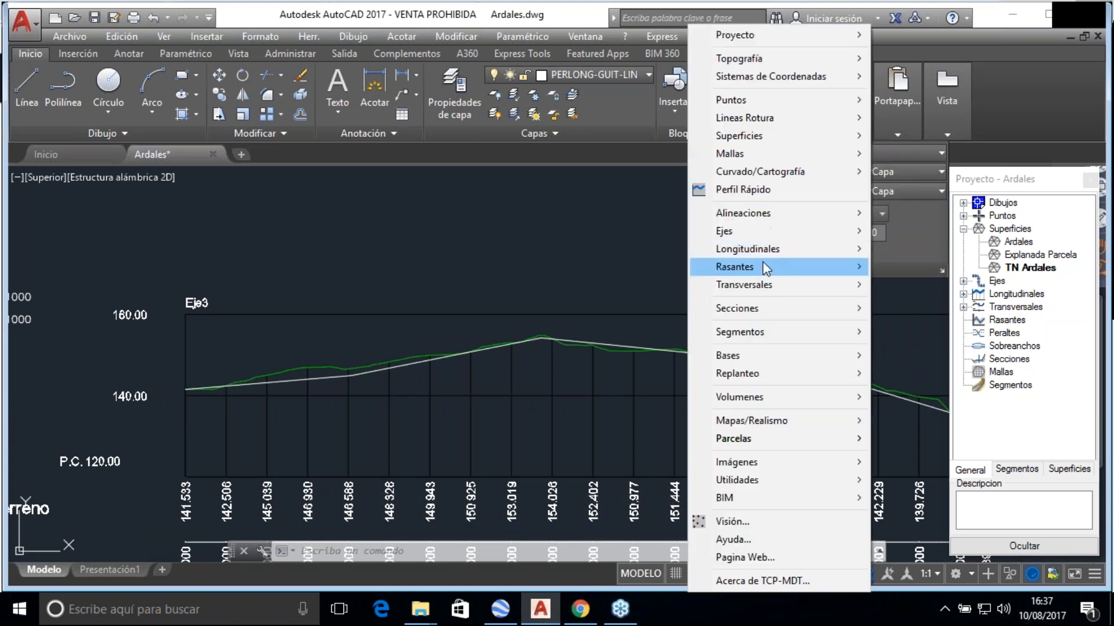
mouse_move(767, 268)
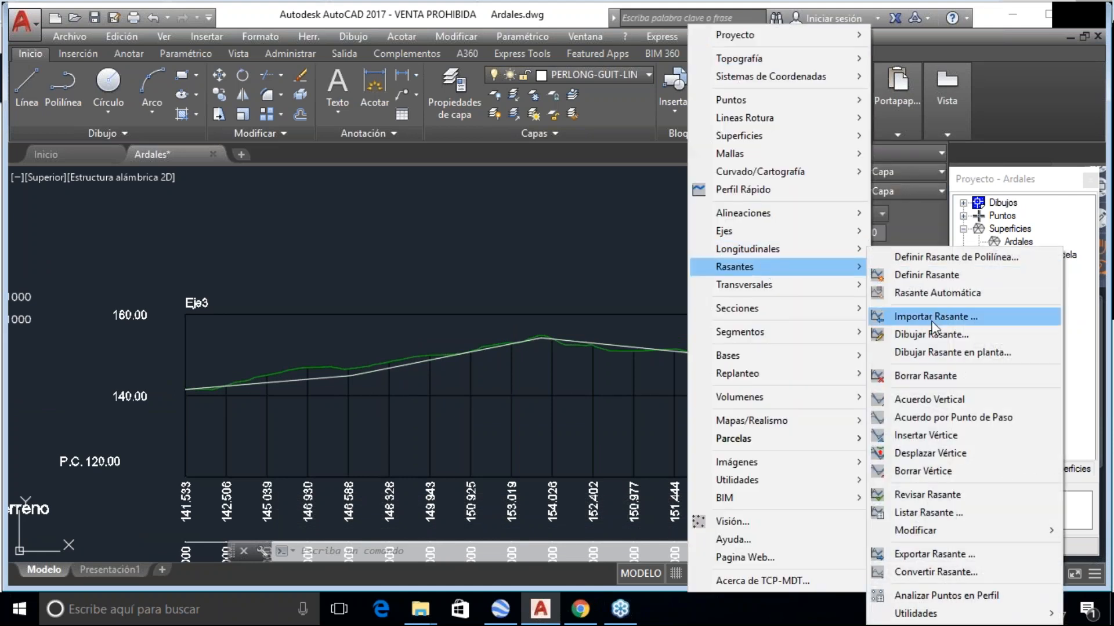
left_click(968, 259)
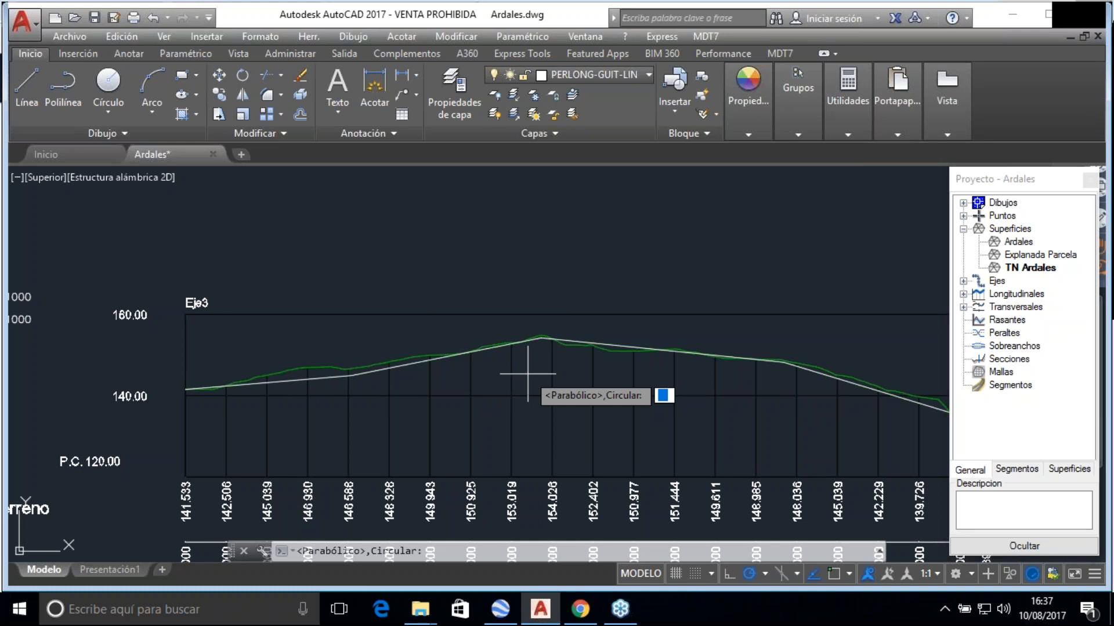
type("p")
key("Return")
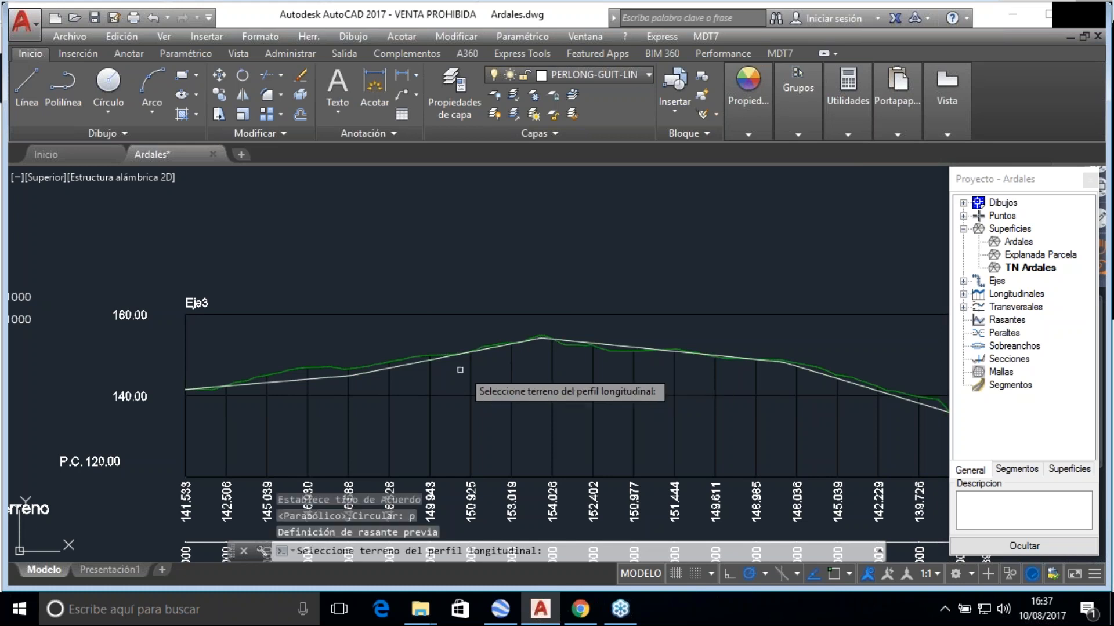
left_click(368, 373)
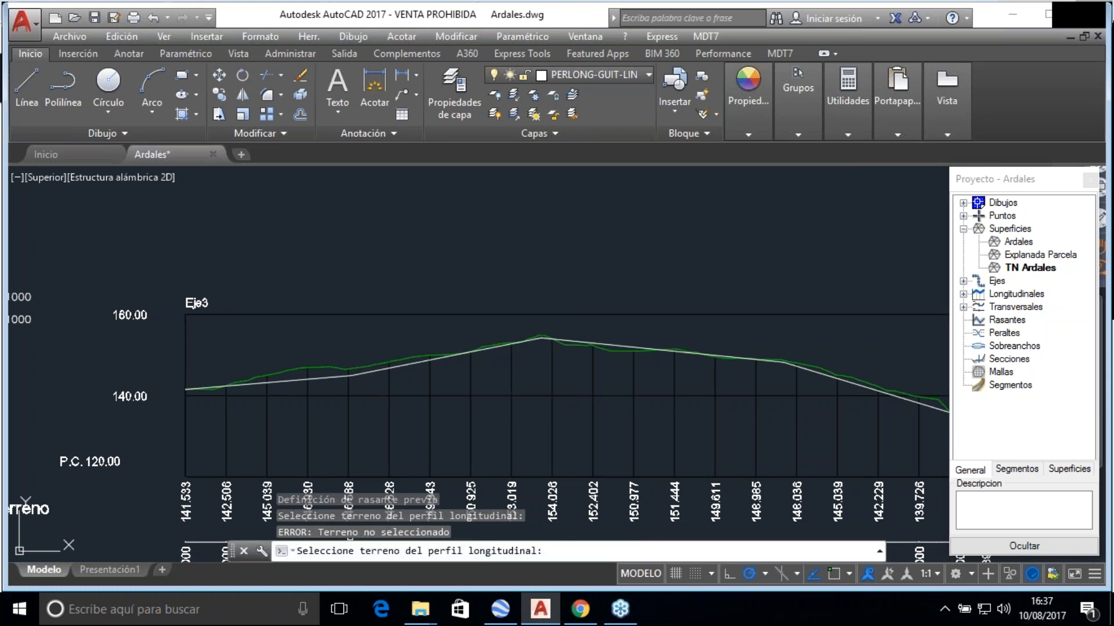
left_click(364, 369)
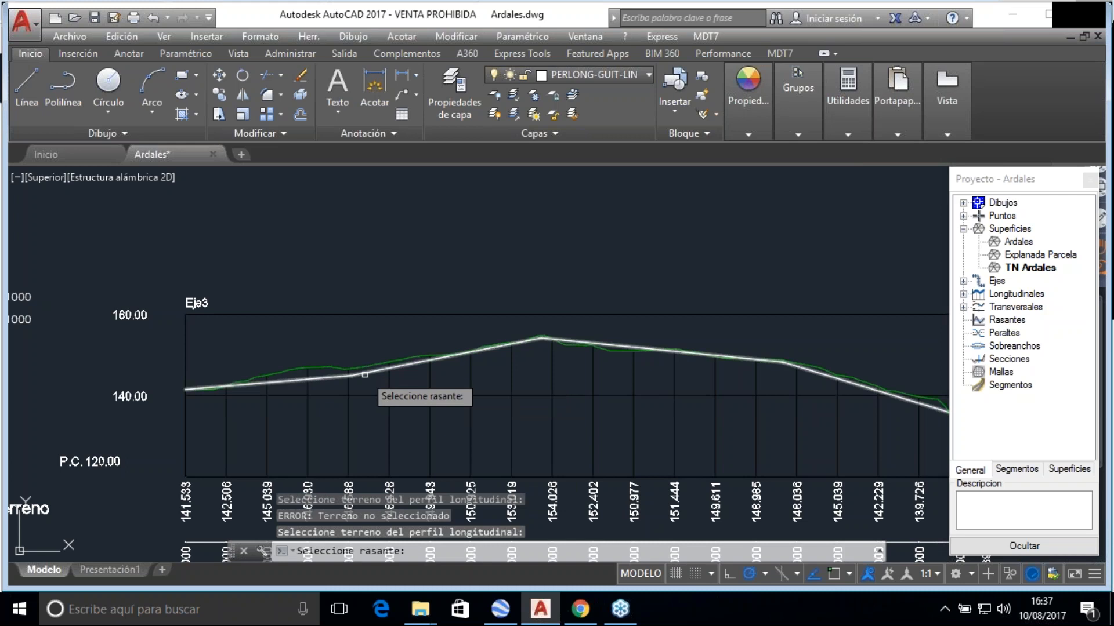
left_click(364, 374)
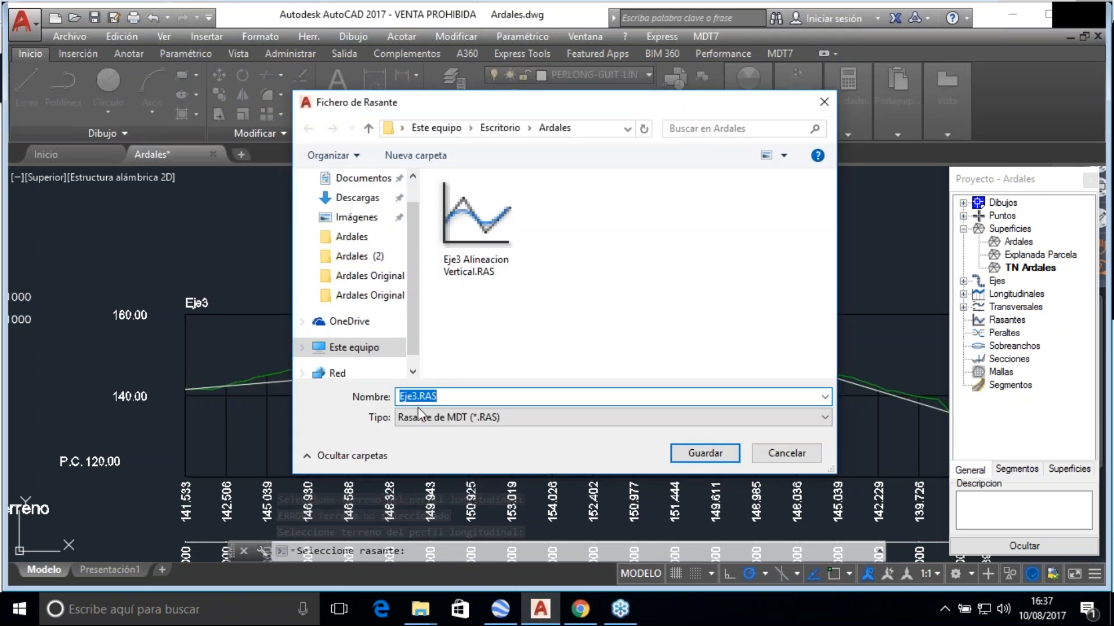
Save the grade as Eje3 Alineacion Vertical.RAS in the Ardales folder, replacing the existing file
left_click(469, 232)
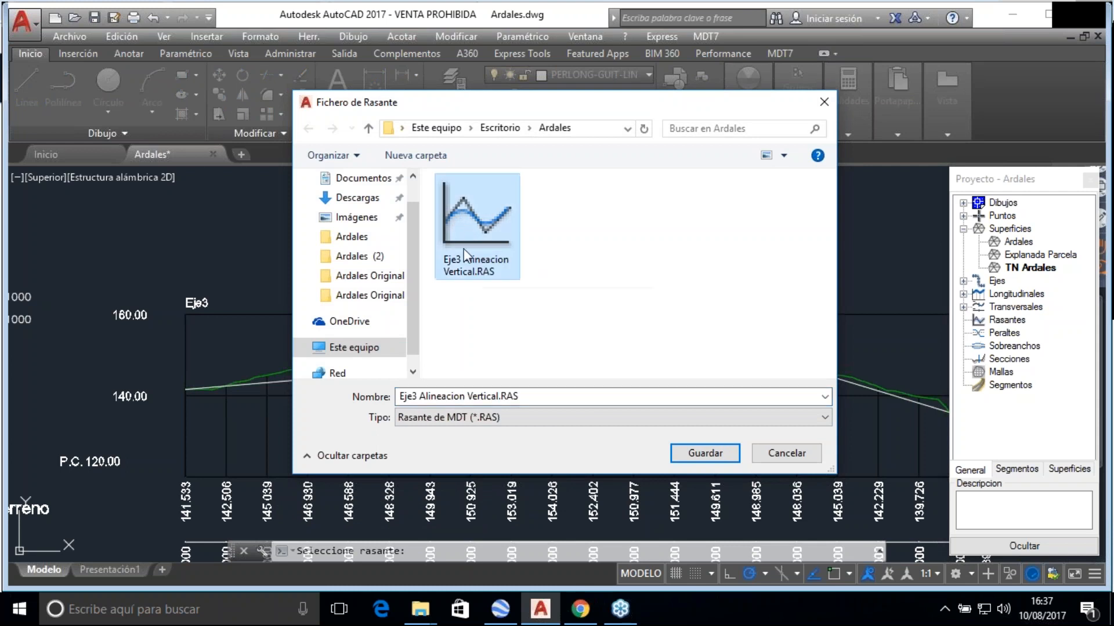
left_click(703, 453)
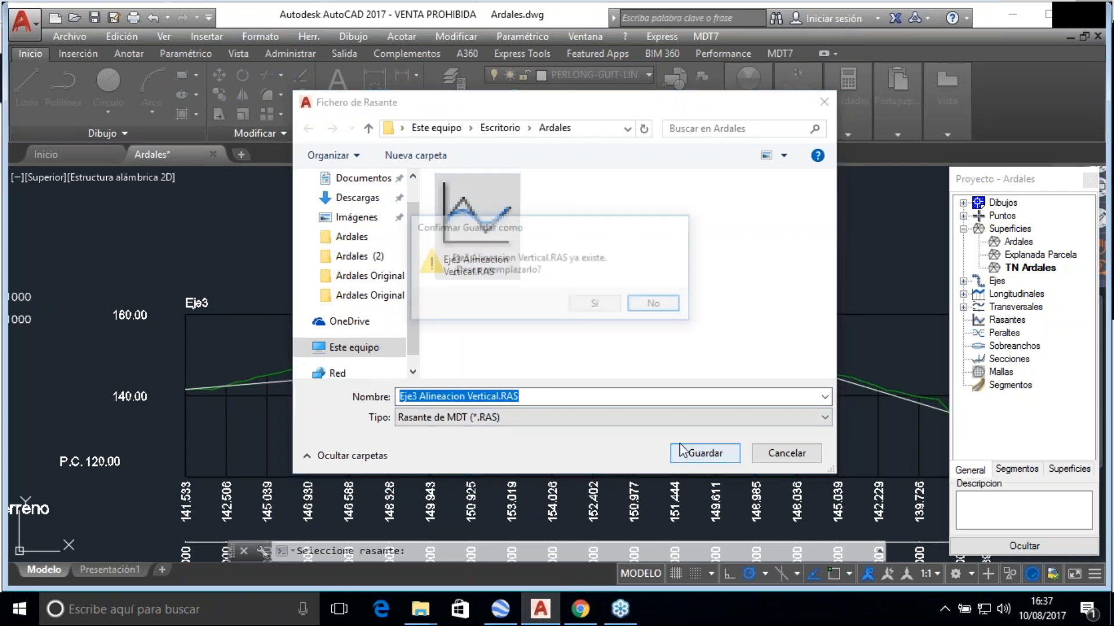
left_click(583, 304)
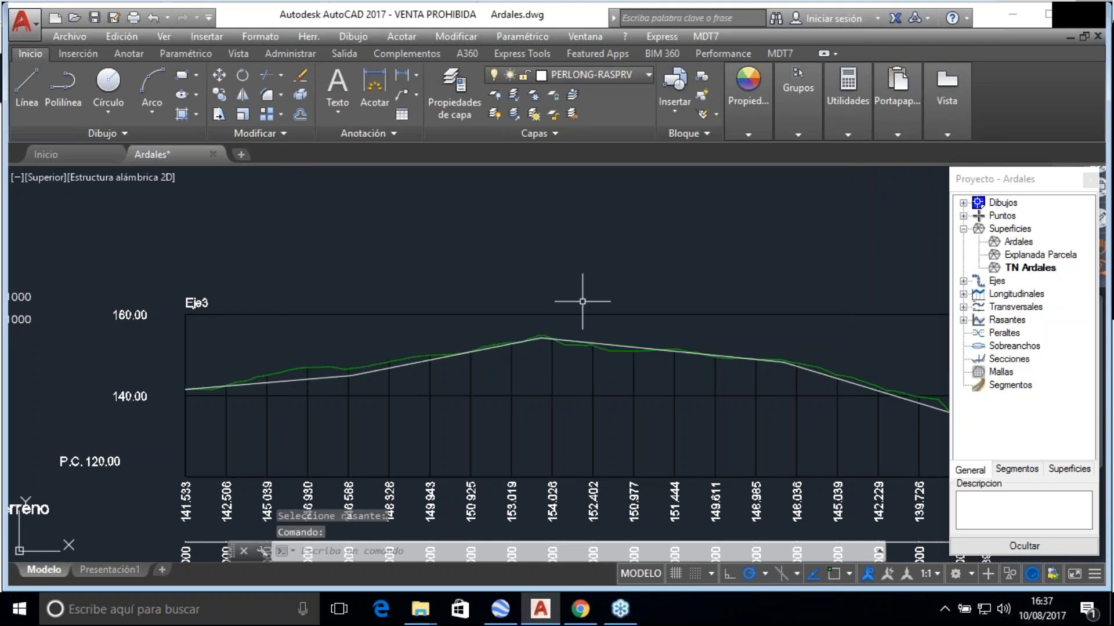
Examine the vertices of the grade polyline over the longitudinal profile, including its final stretch, and clear the selection
left_click(408, 369)
scroll(458, 375, "down", 5)
scroll(460, 375, "up", 4)
scroll(504, 361, "down", 2)
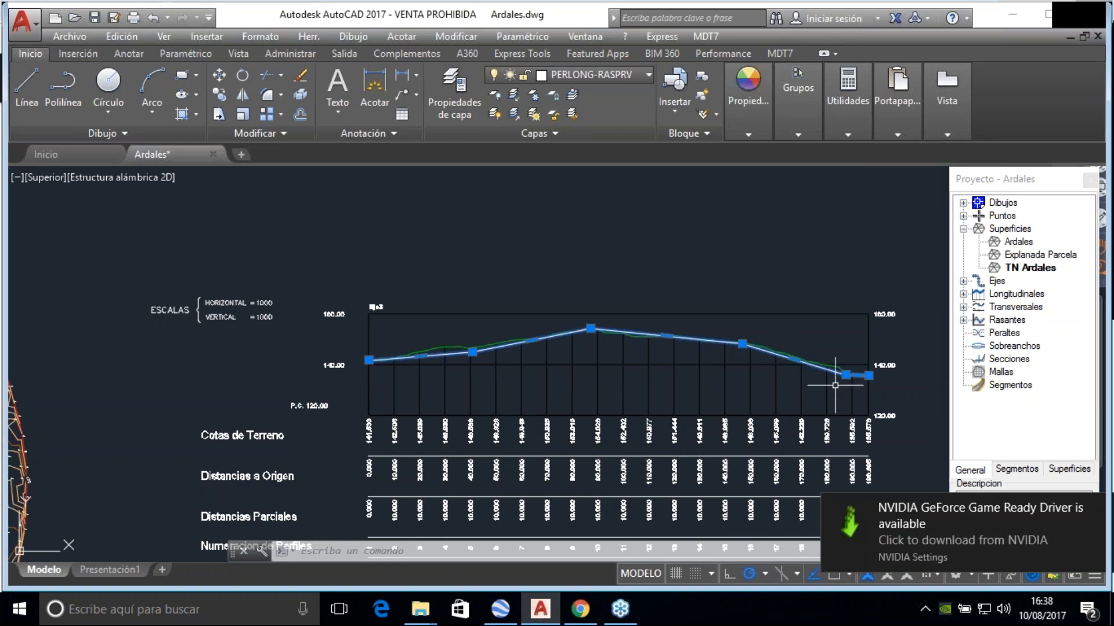
scroll(836, 385, "down", 2)
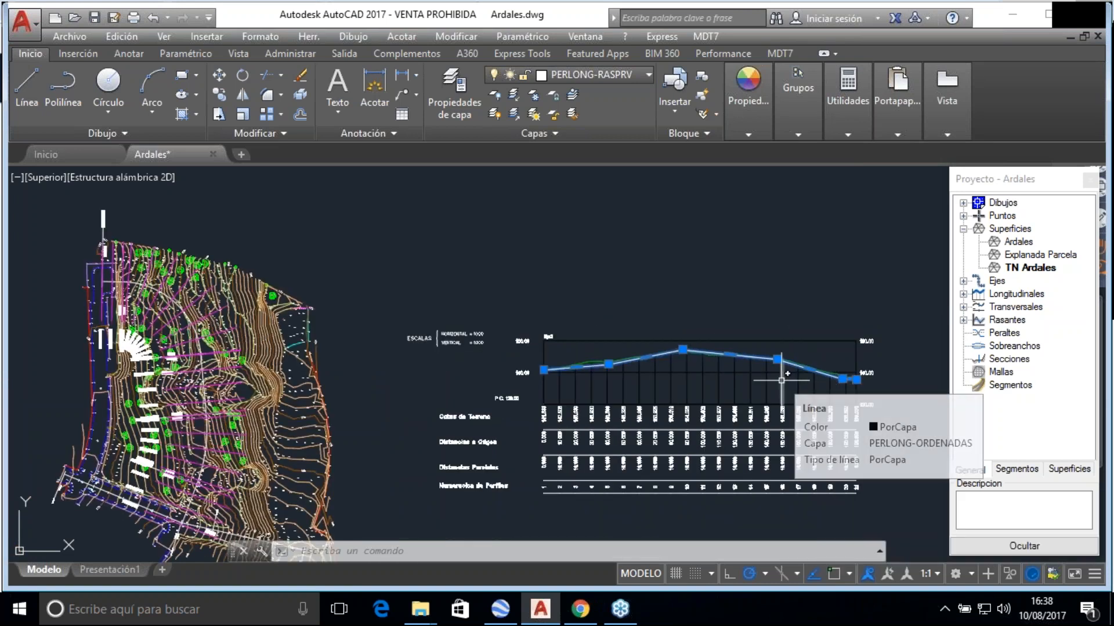
left_click(748, 306)
key("Escape")
key("Escape")
key("Escape")
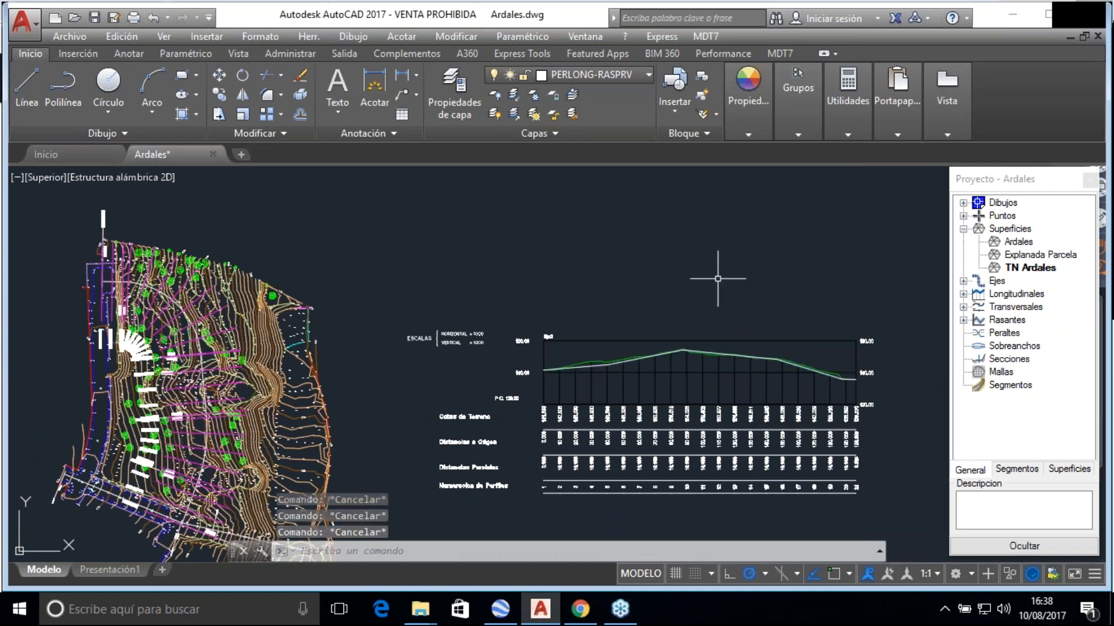
scroll(604, 366, "up", 2)
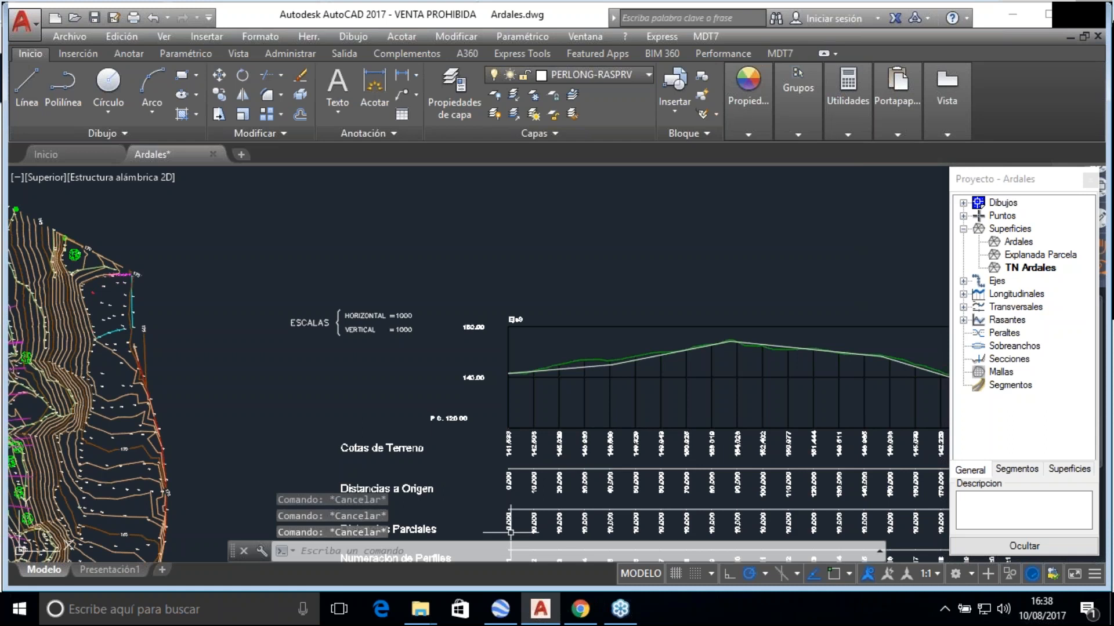
Switch to File Explorer and open Eje3.RAS from the Ardales (2) desktop folder to view its grade and vertical curves
mouse_move(421, 609)
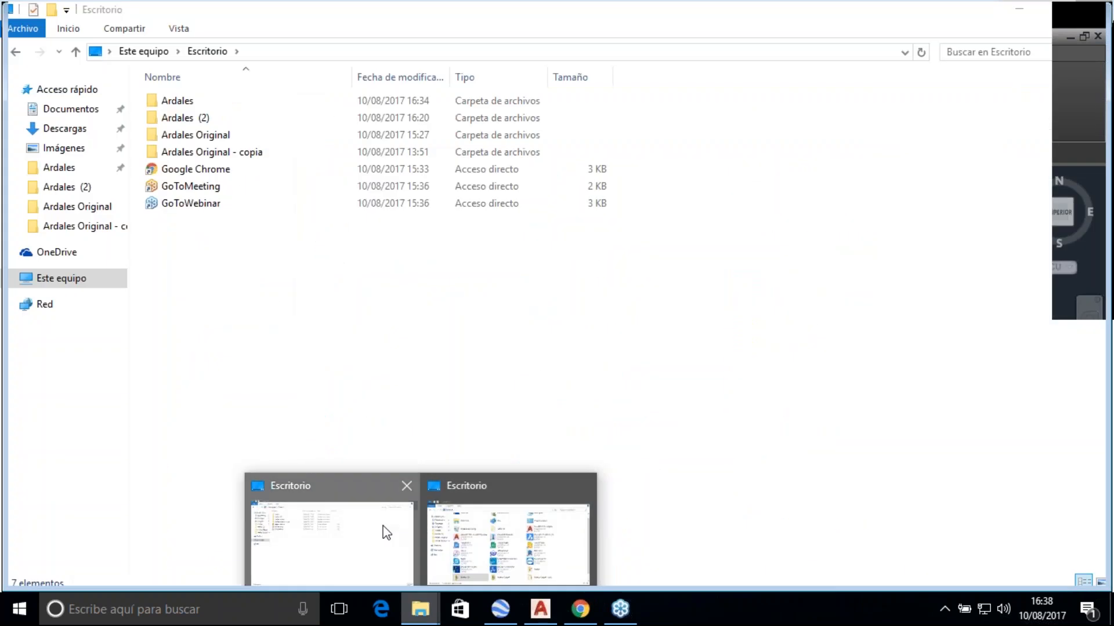
left_click(386, 532)
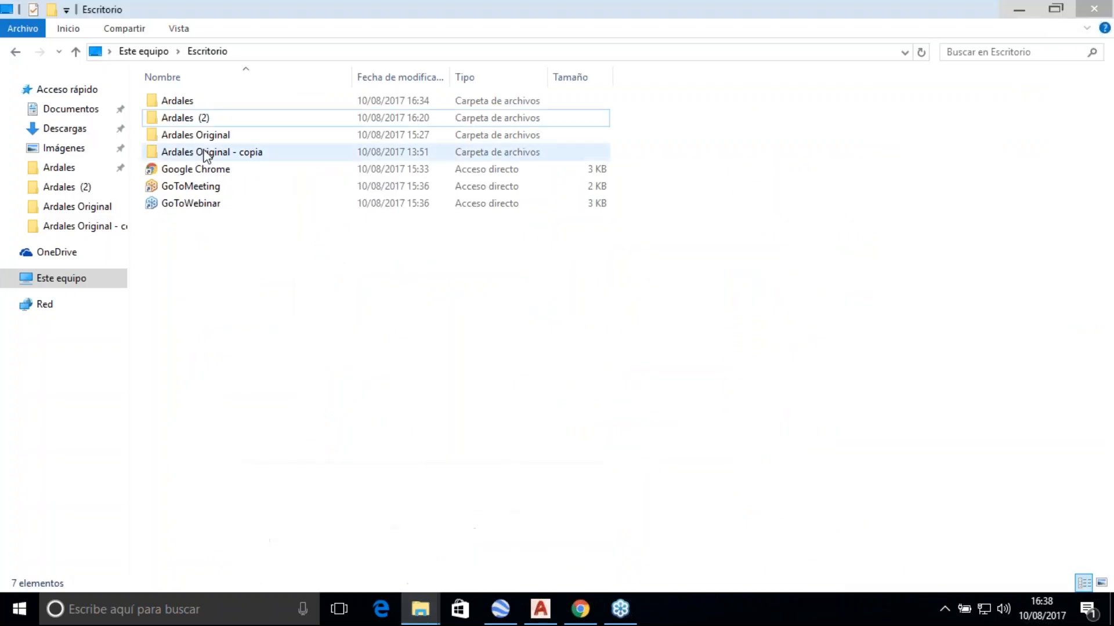
double_click(197, 118)
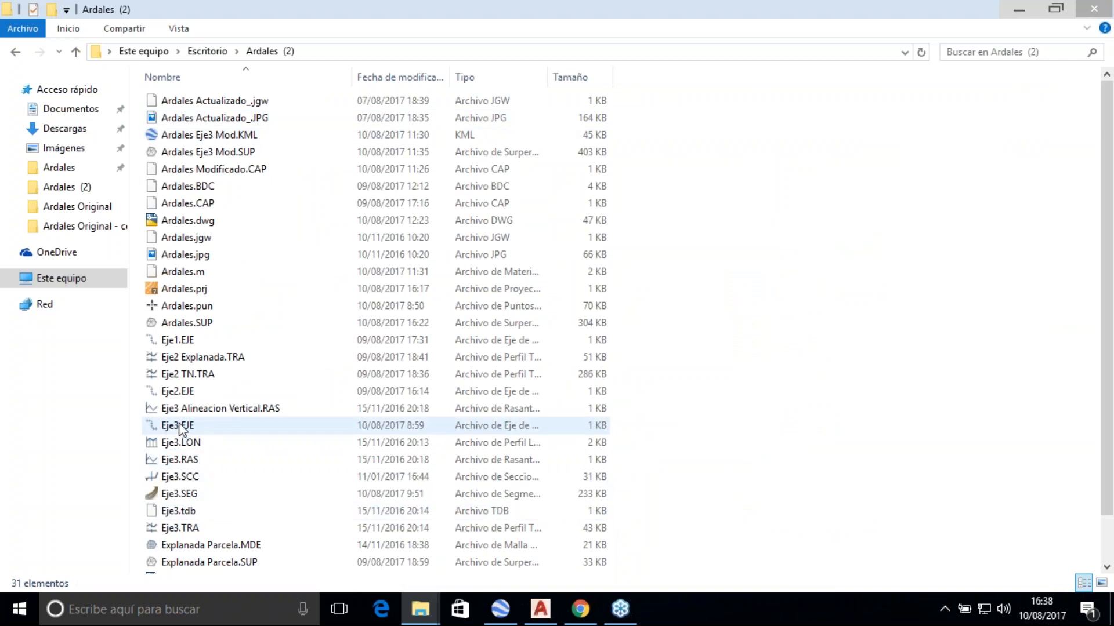
right_click(176, 459)
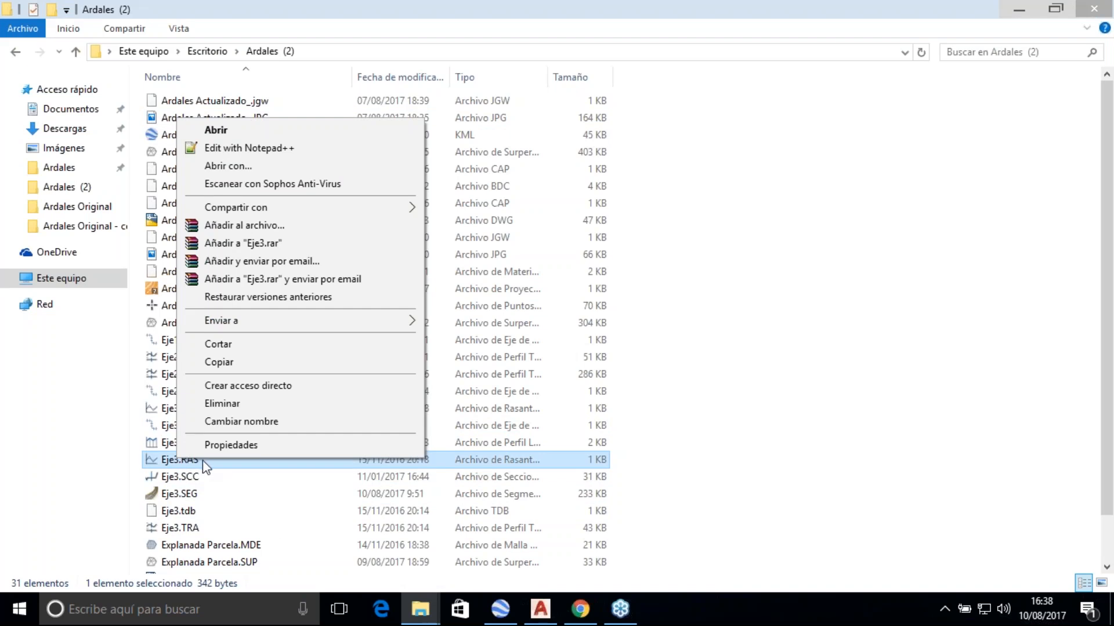
left_click(166, 459)
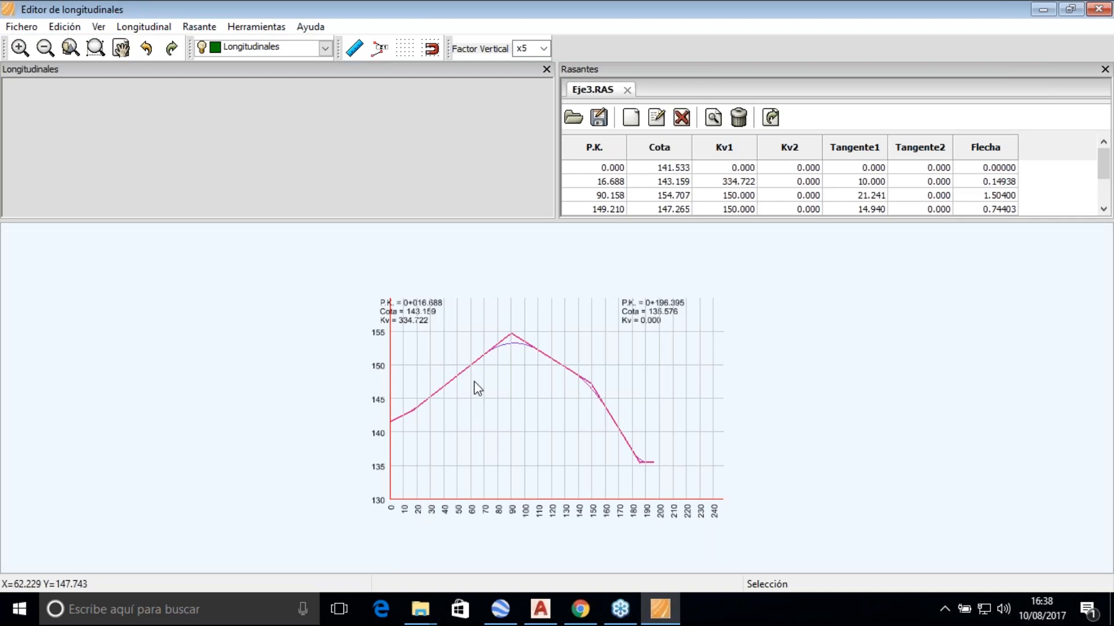
scroll(477, 382, "up", 2)
scroll(479, 386, "up", 1)
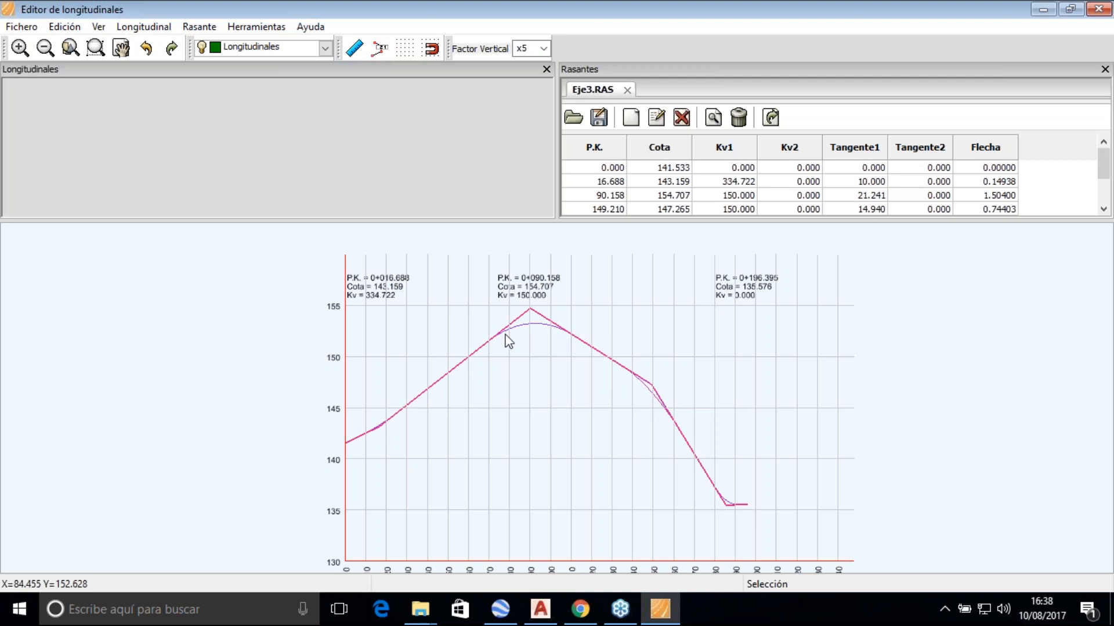
Load Eje3.LON beside the grade in the longitudinal editor, enlarge the data tables to review them, and close the editor
left_click(24, 26)
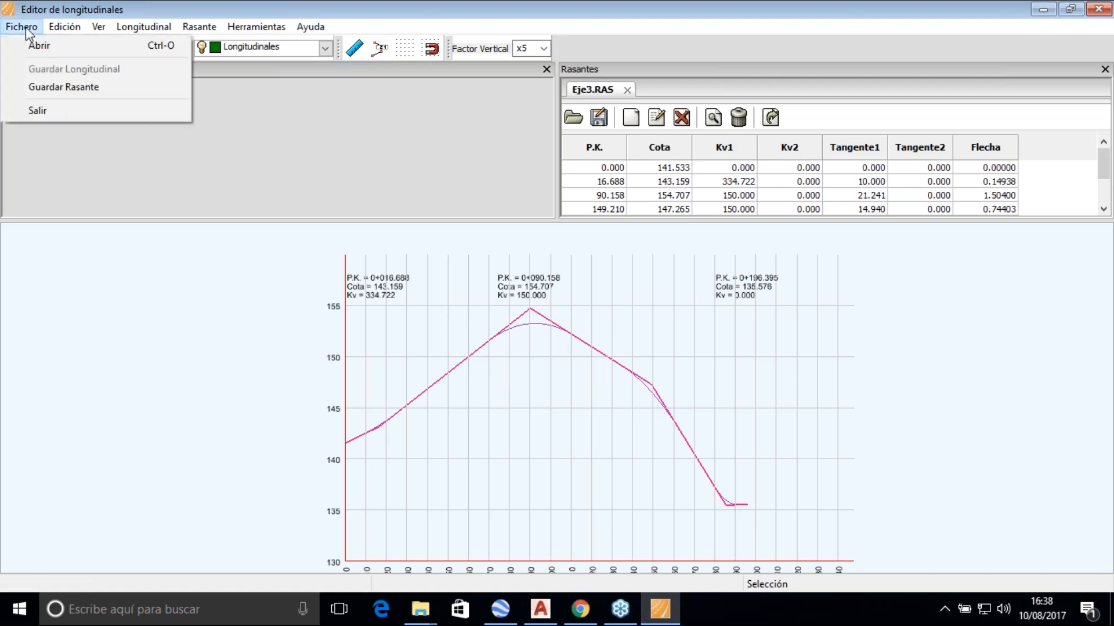
left_click(34, 52)
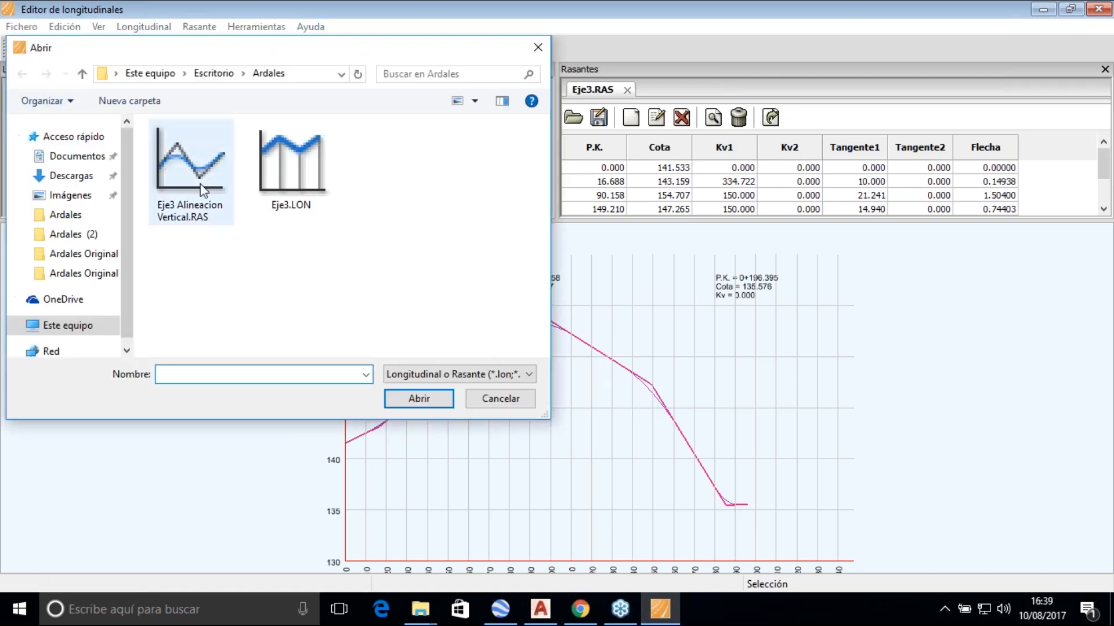
left_click(297, 173)
double_click(297, 172)
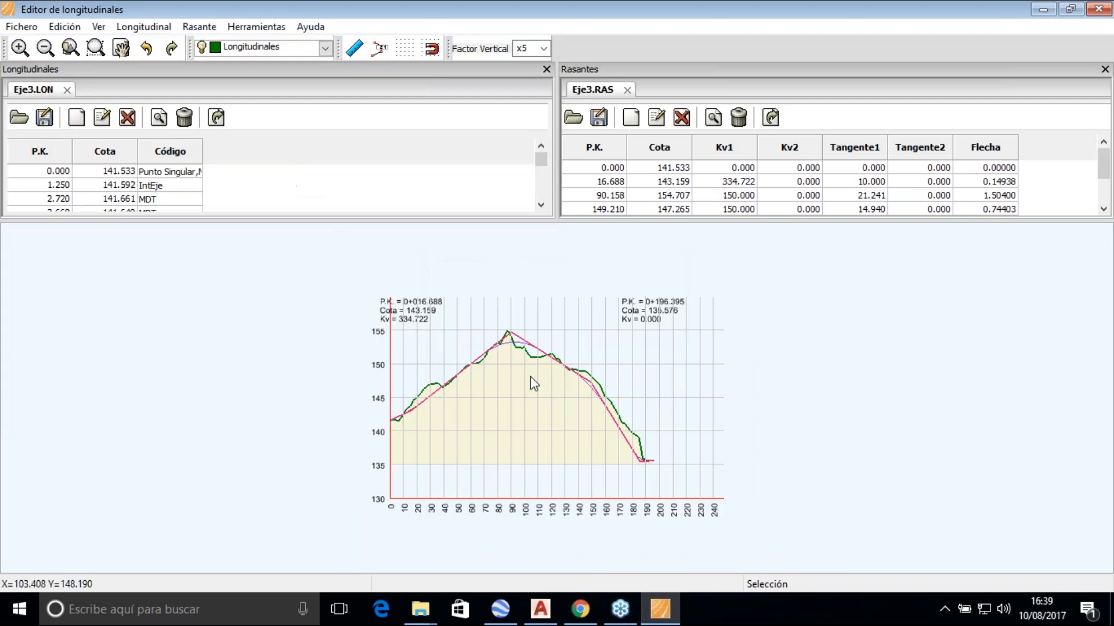
scroll(499, 365, "up", 1)
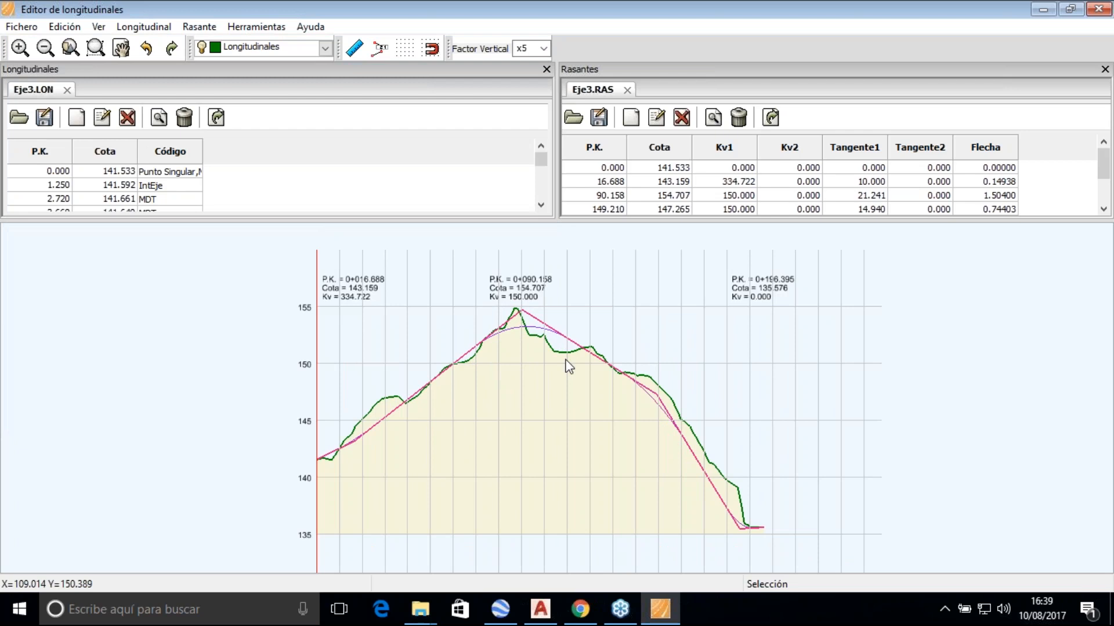
left_click_drag(715, 220, 703, 332)
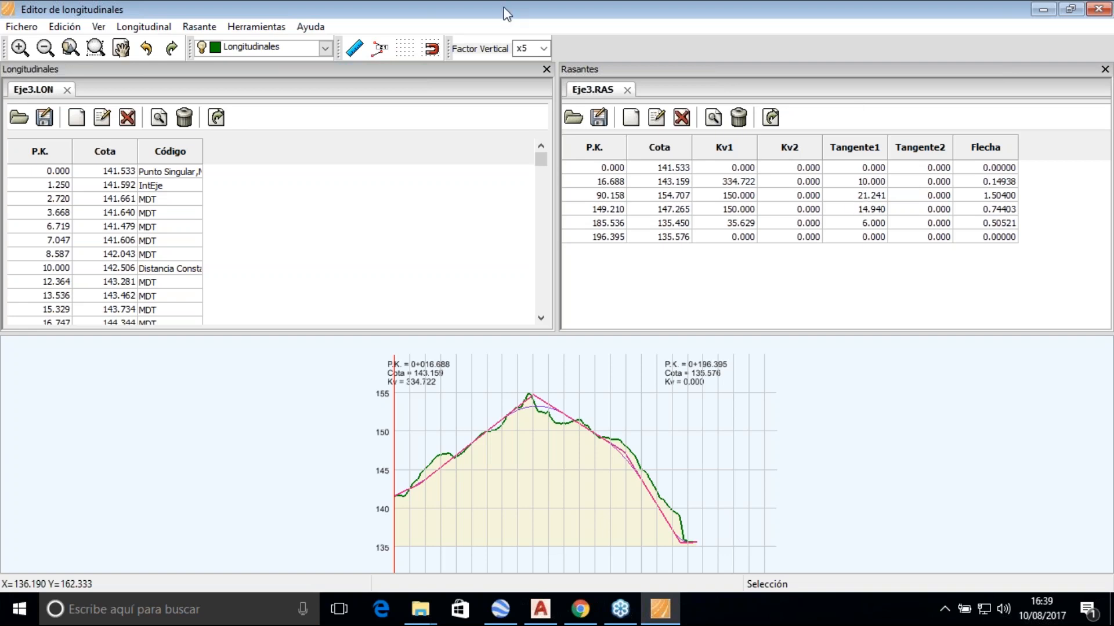
left_click(1094, 10)
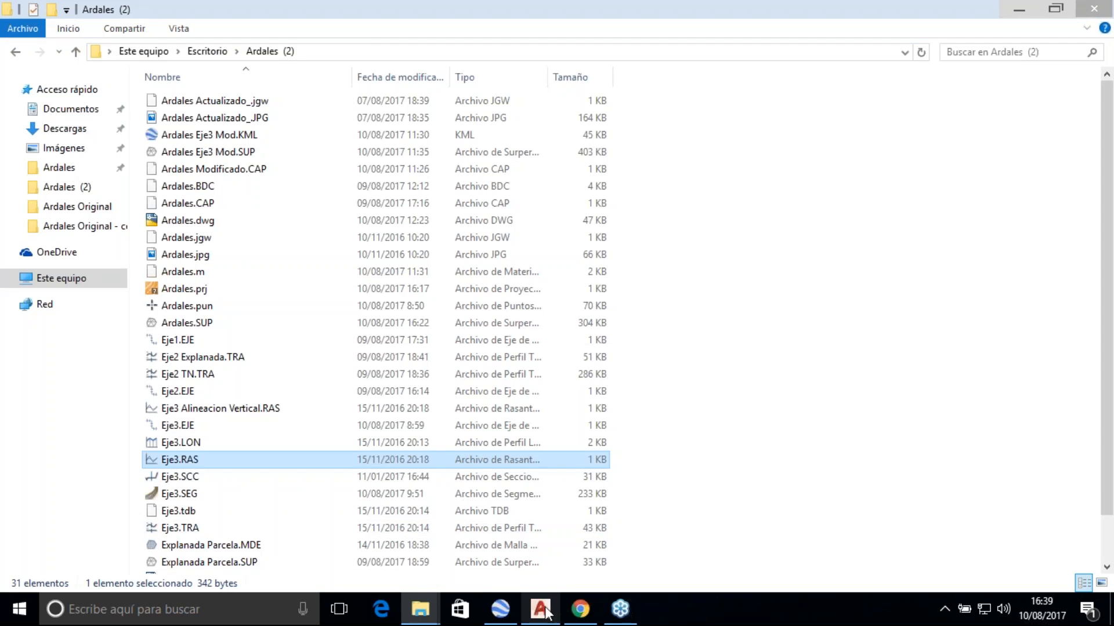
Return to AutoCAD and examine the terrain plan together with the longitudinal profile and its grade line
left_click(539, 609)
left_click(609, 274)
scroll(567, 259, "down", 6)
scroll(566, 259, "up", 4)
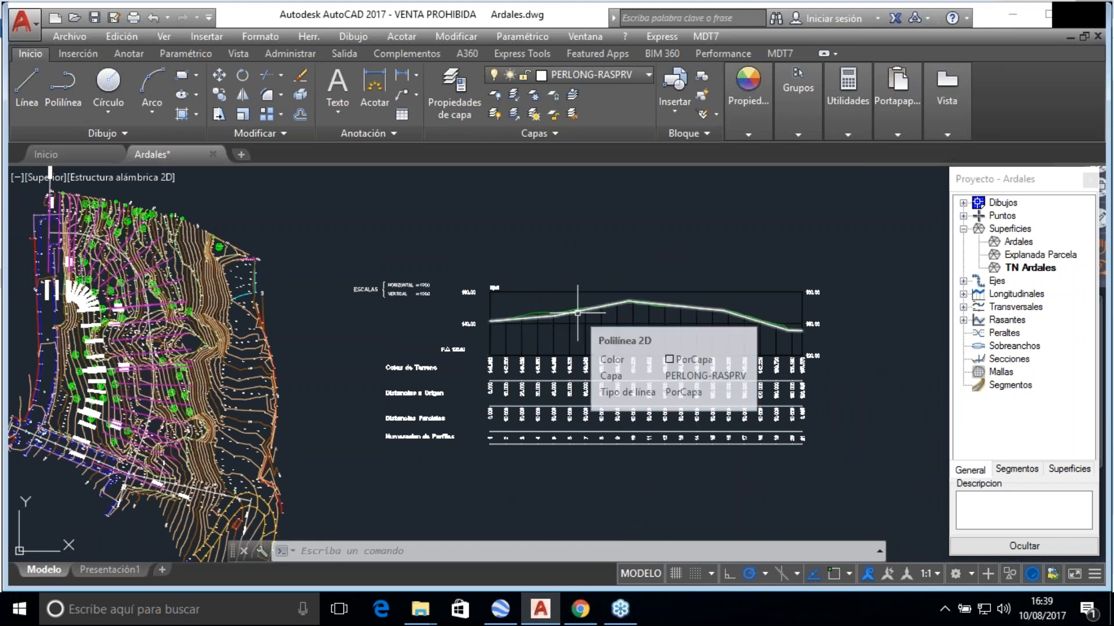
scroll(551, 329, "up", 2)
scroll(536, 334, "down", 2)
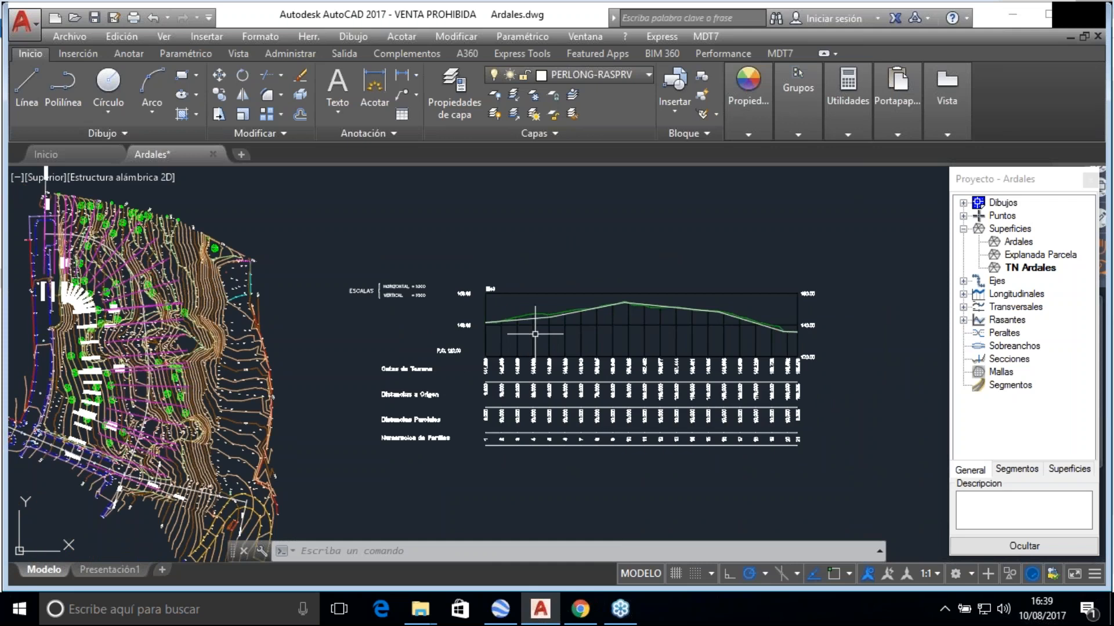
scroll(558, 358, "down", 4)
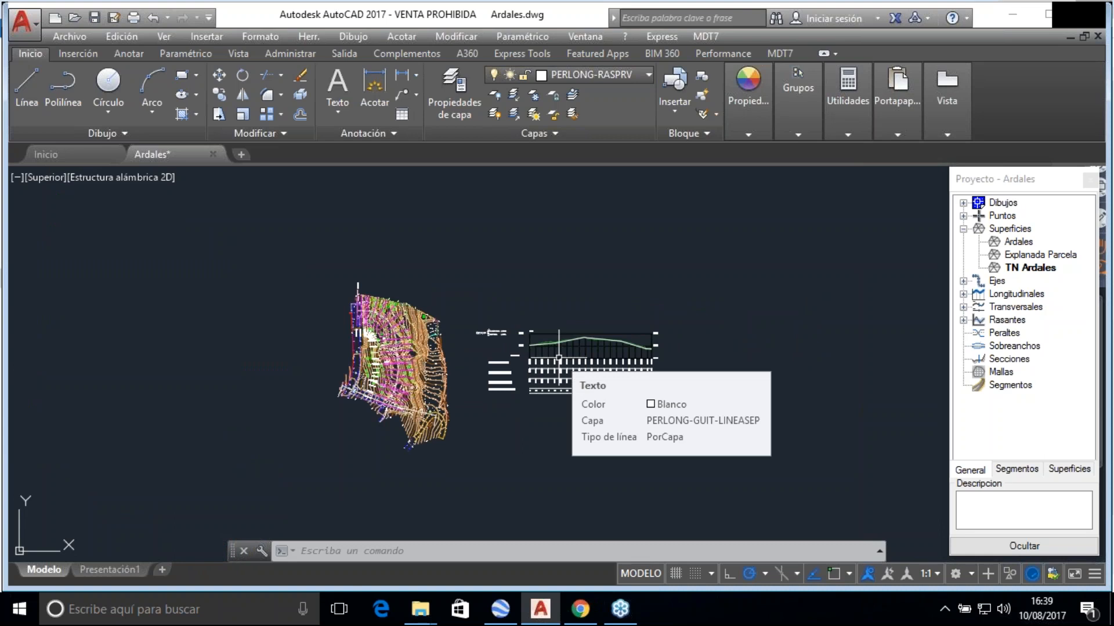
Open the Eje3.SEG segment definition with MDT's segment tools
left_click(1010, 386)
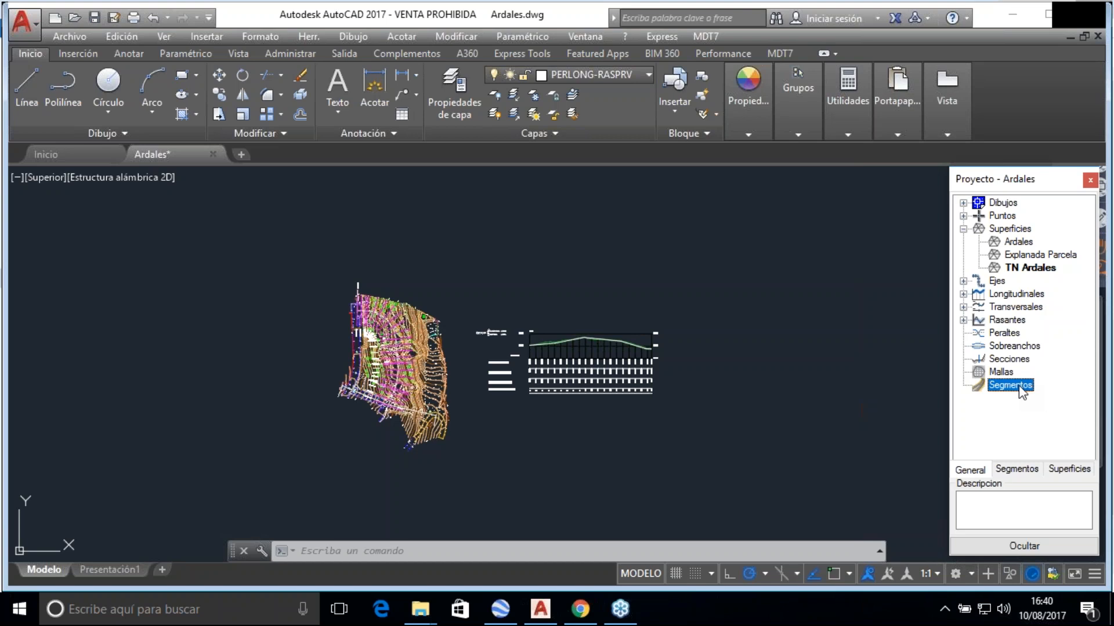
left_click(702, 36)
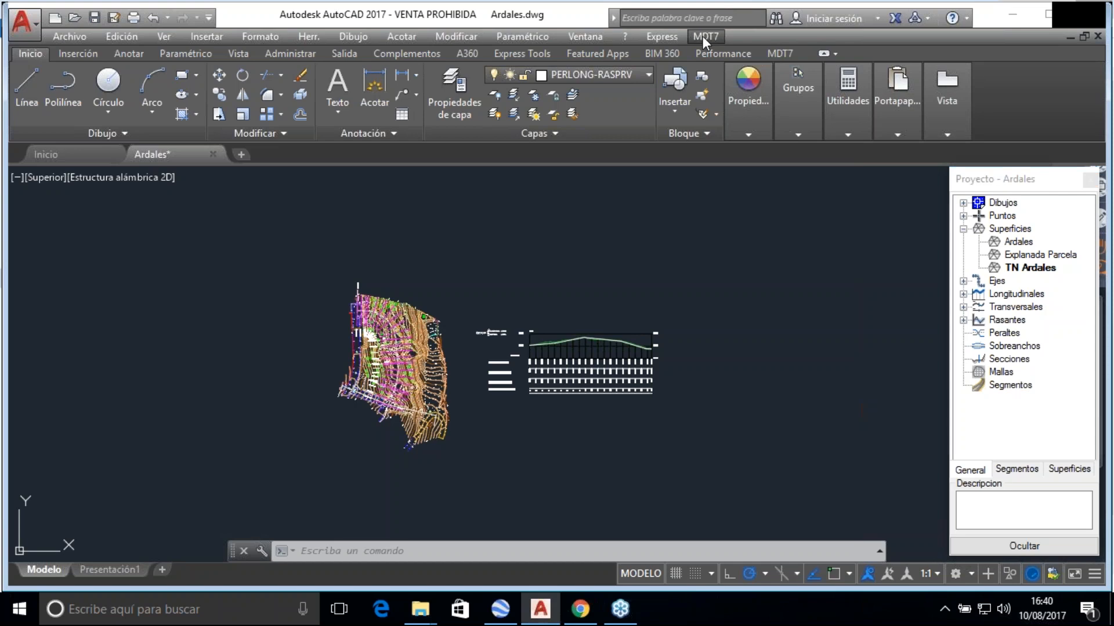
left_click(703, 37)
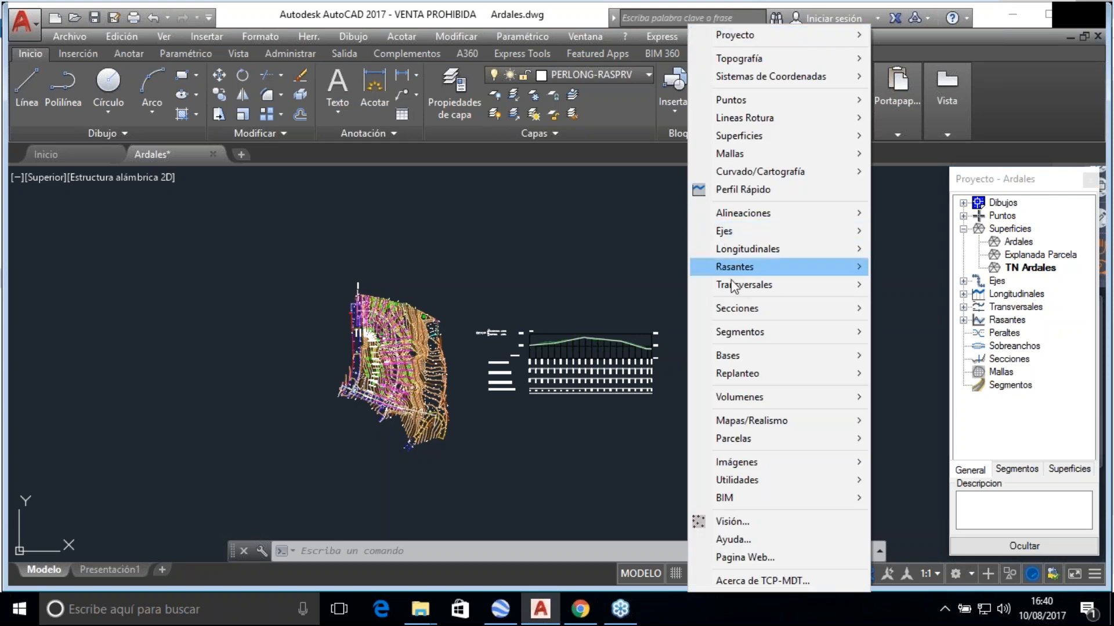
mouse_move(739, 412)
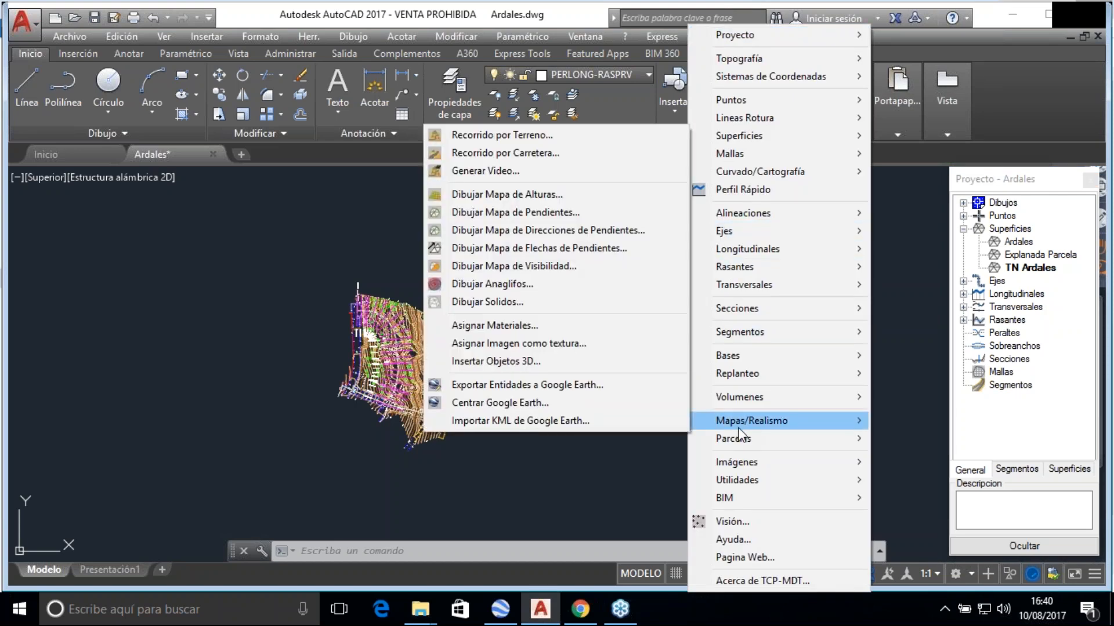
mouse_move(745, 332)
left_click(905, 329)
double_click(478, 246)
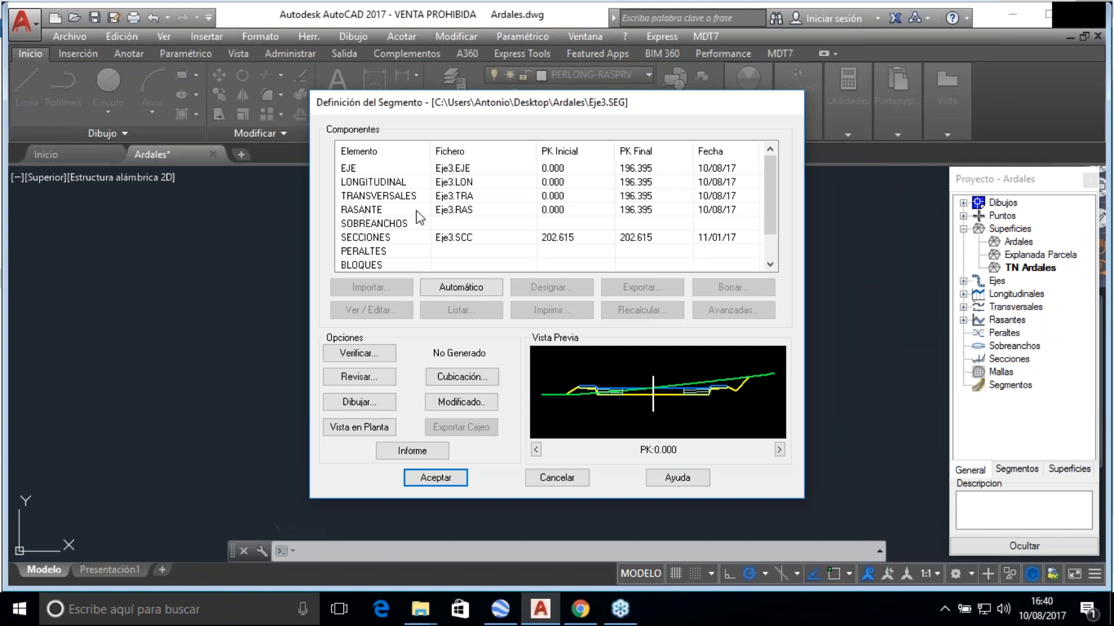
Check the files available to import for the segment's axis and longitudinal profile, and leave both assignments without importing
left_click(459, 169)
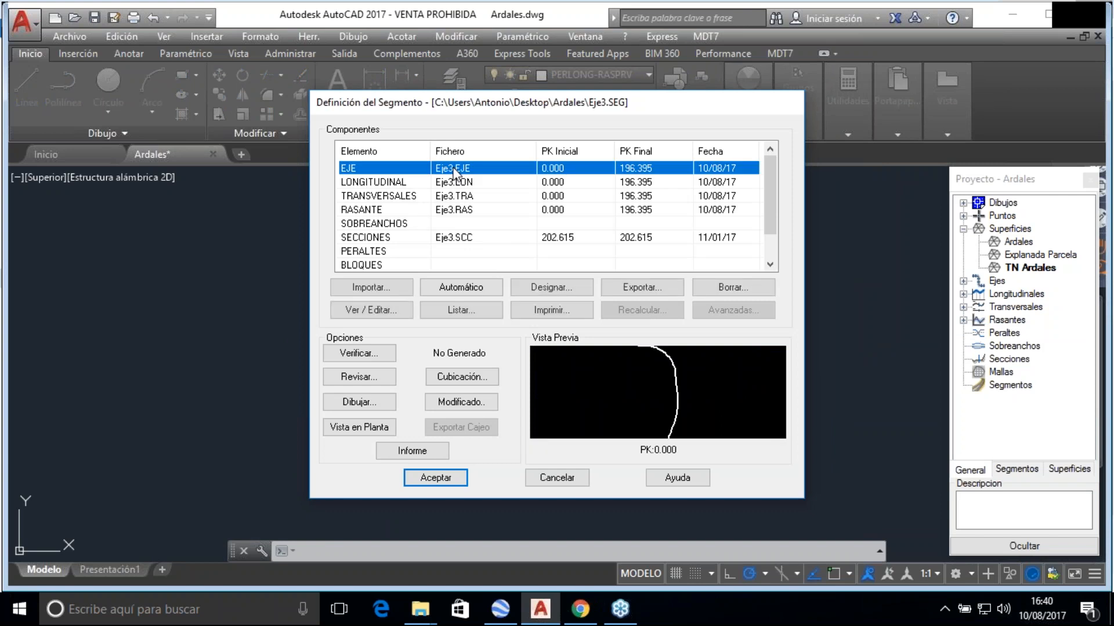
left_click(371, 288)
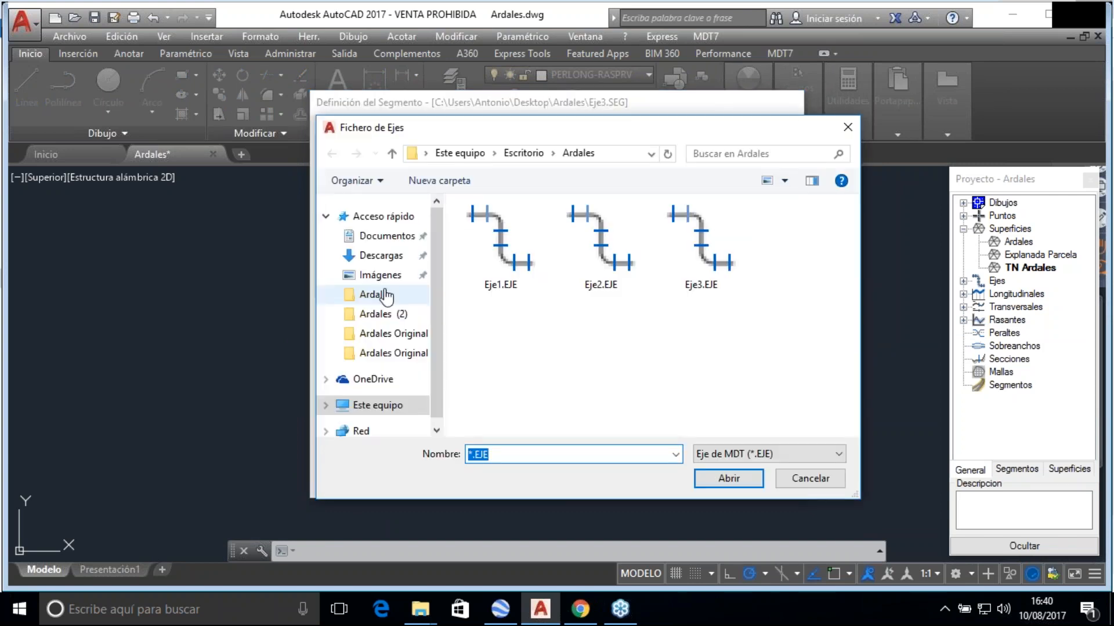
left_click(806, 479)
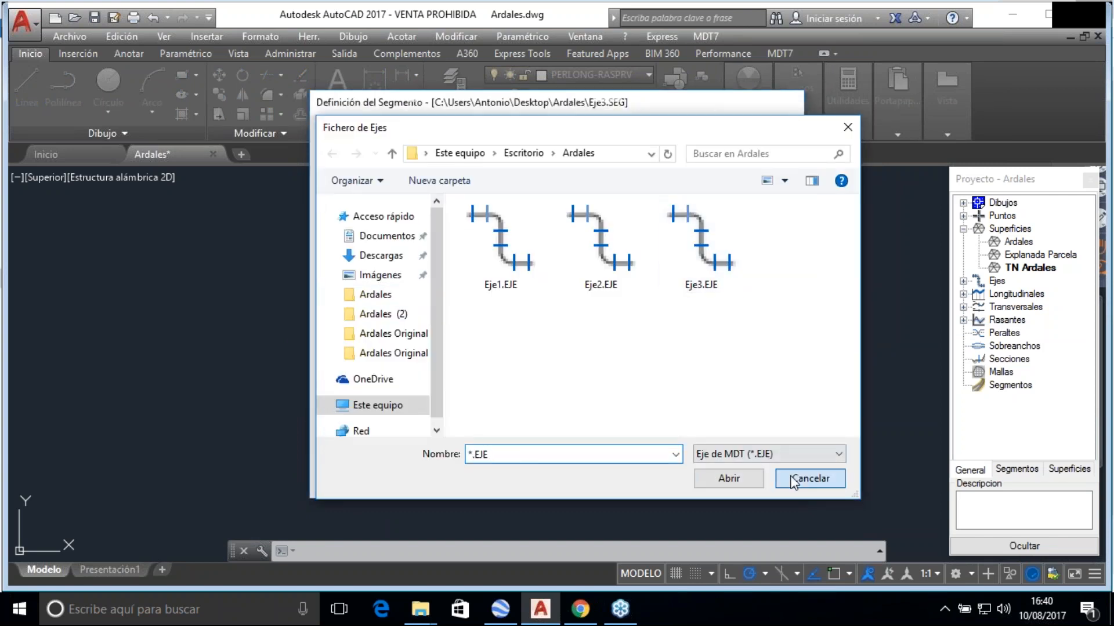
left_click(382, 182)
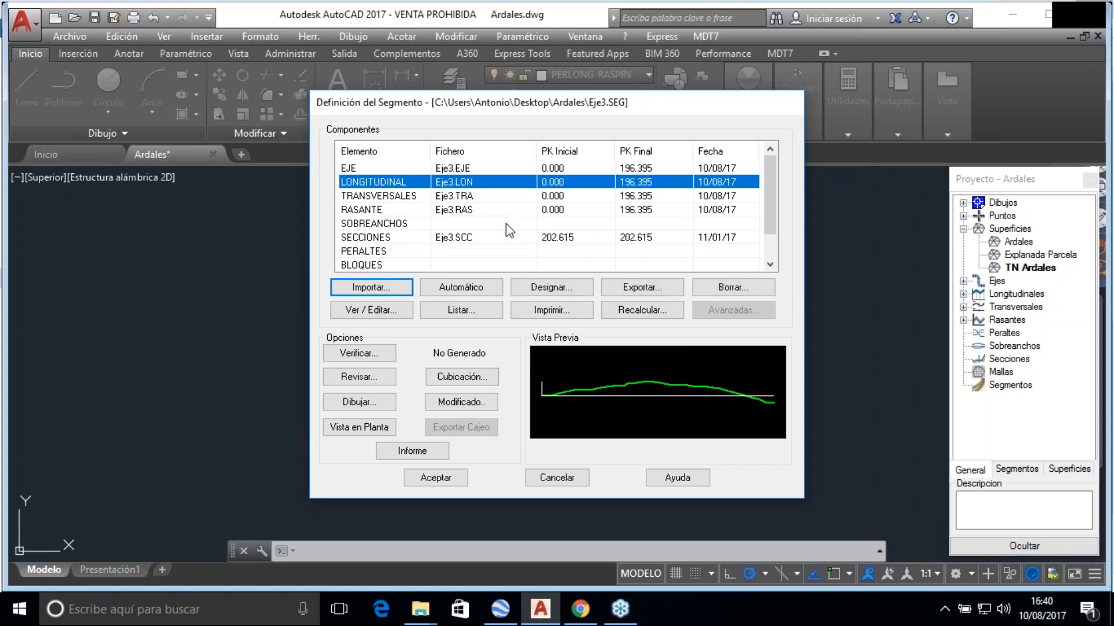
left_click(379, 290)
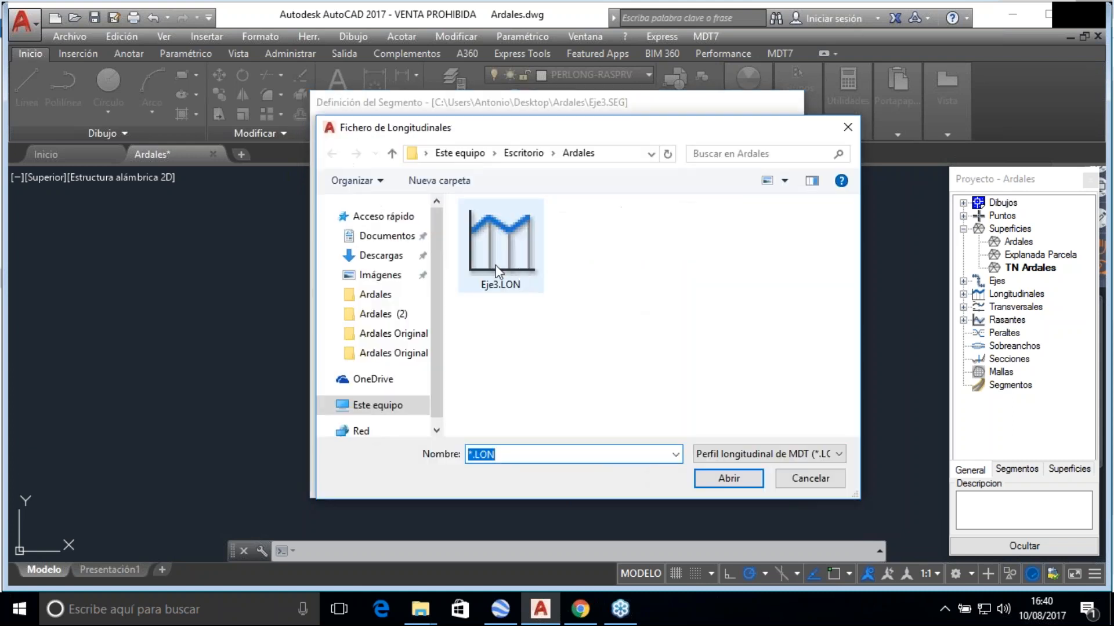
left_click(829, 479)
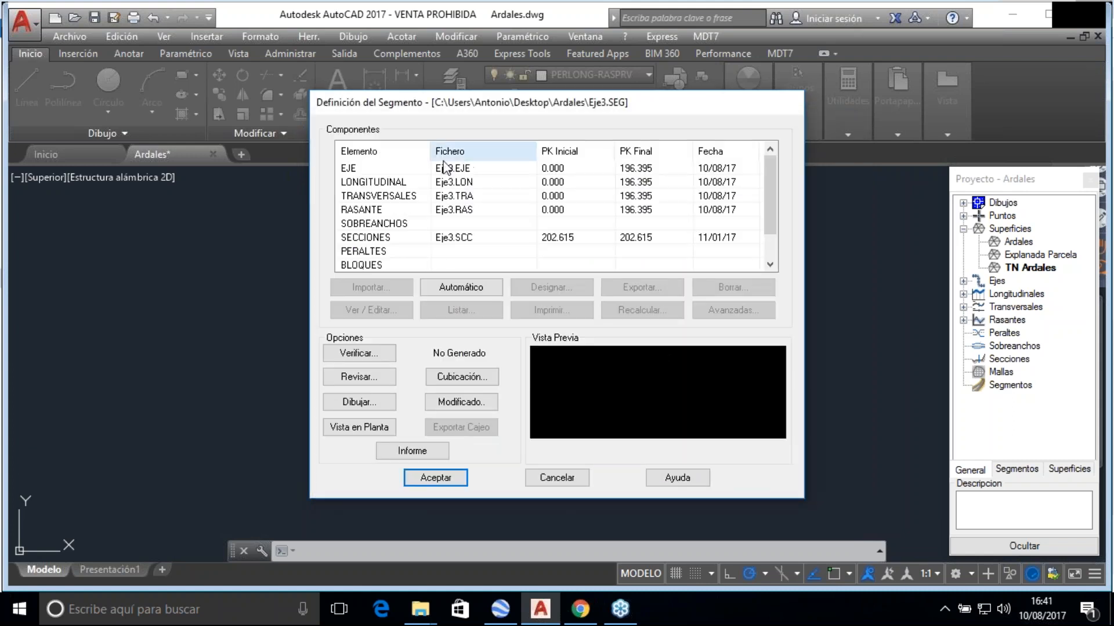
Review the segment's axis, longitudinal, transversal, grade, widening, superelevation and section components in the preview
left_click(364, 171)
left_click(366, 182)
left_click(374, 196)
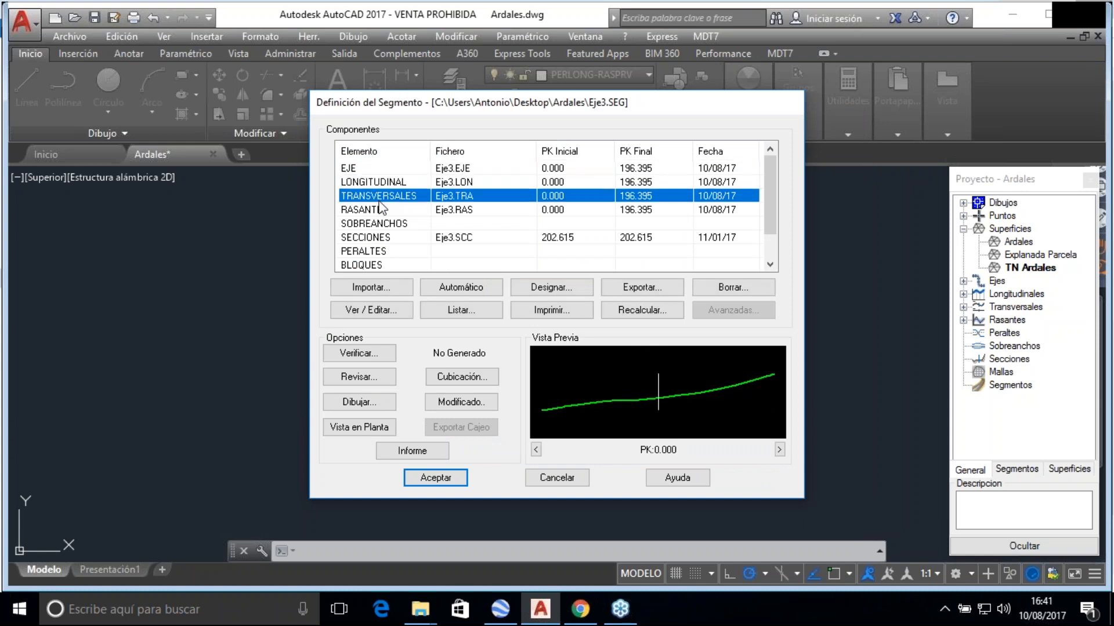
left_click(378, 211)
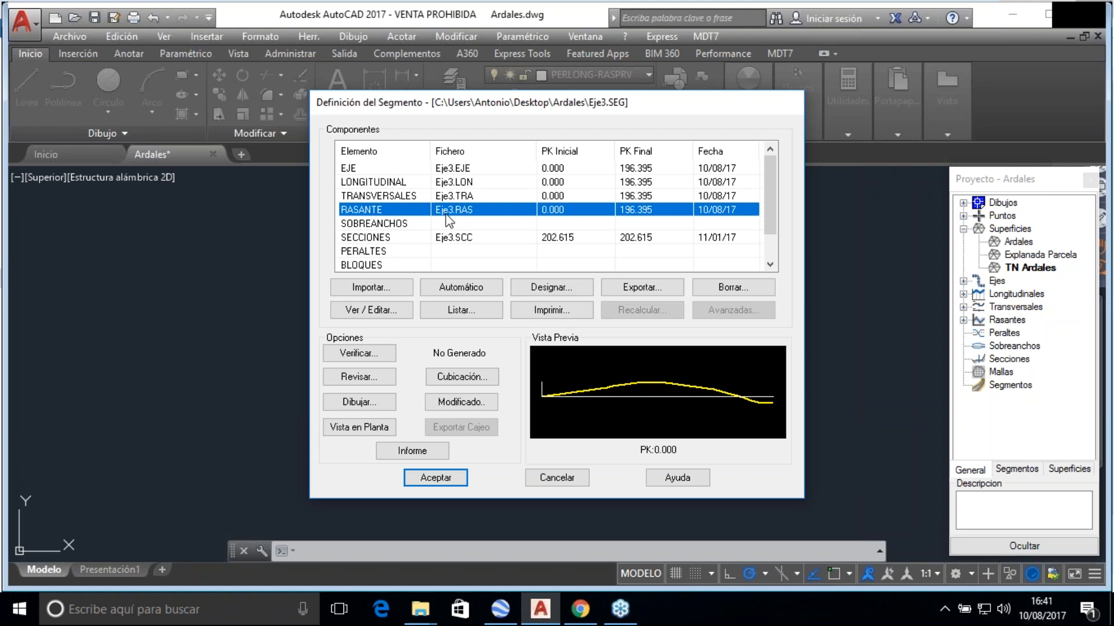
left_click(382, 228)
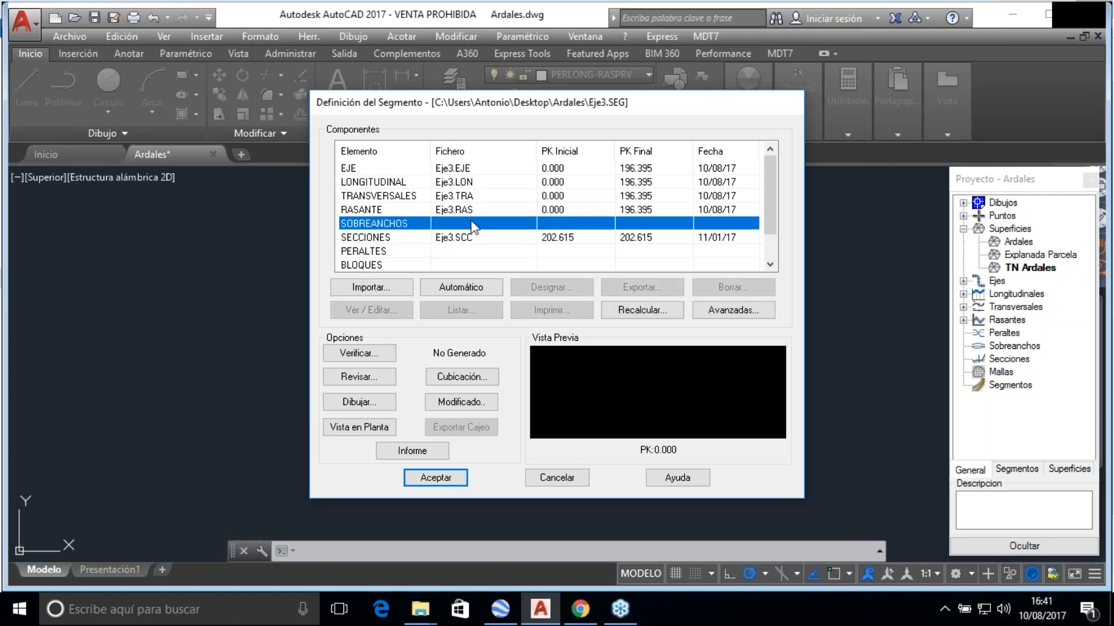
left_click(429, 252)
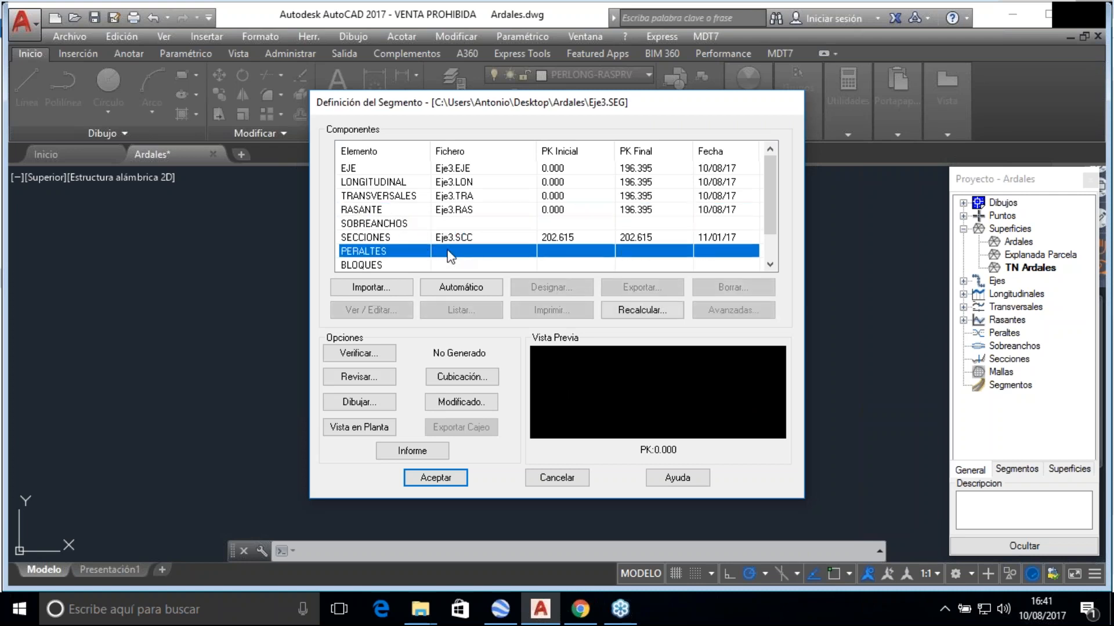
left_click(402, 235)
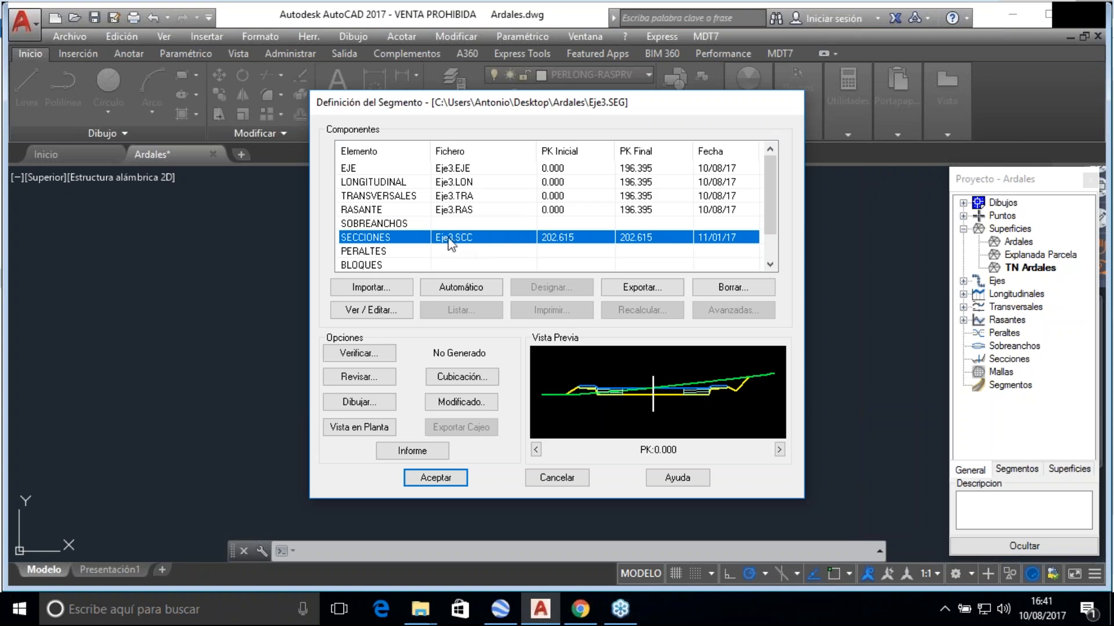
Open the Eje3.SCC typical section for editing and examine its platform widths, pavement and cut slope settings
left_click(371, 311)
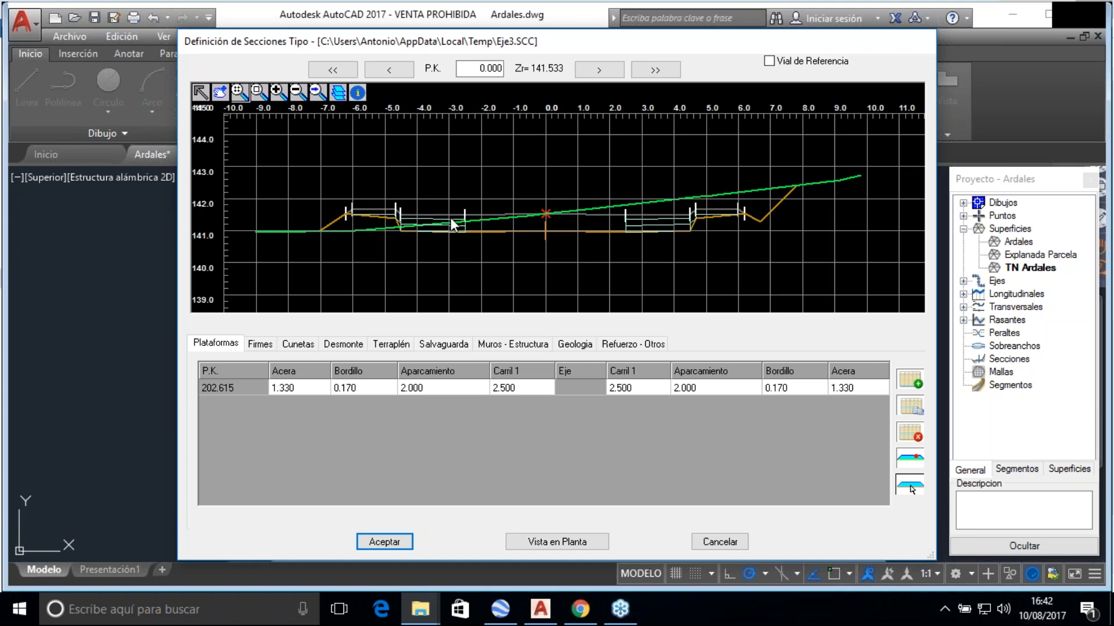
left_click(292, 384)
key("Tab")
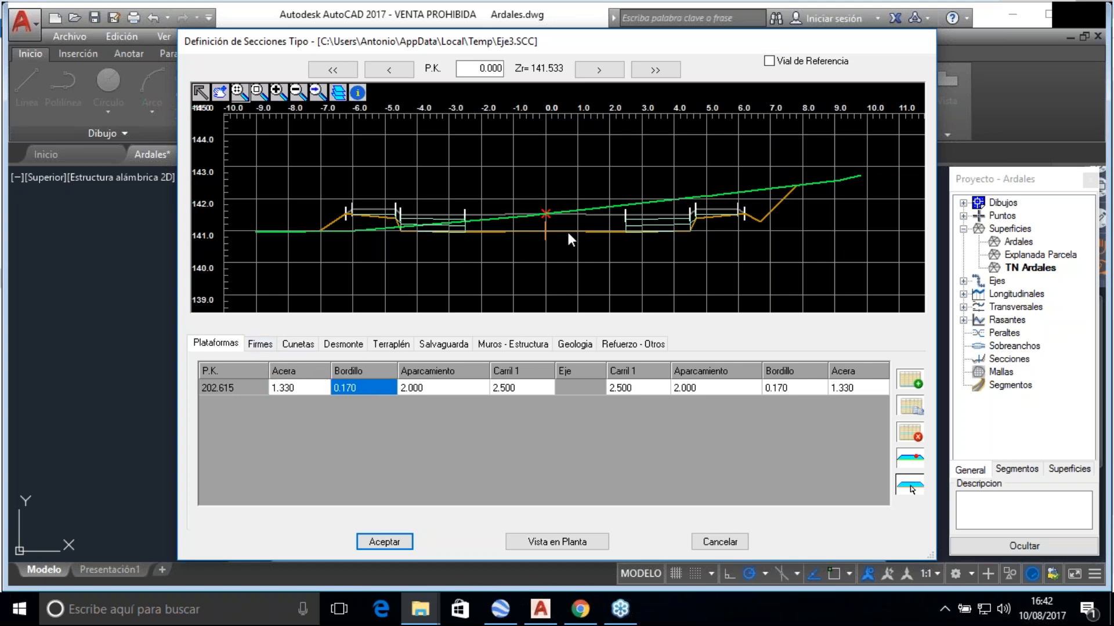
left_click(261, 348)
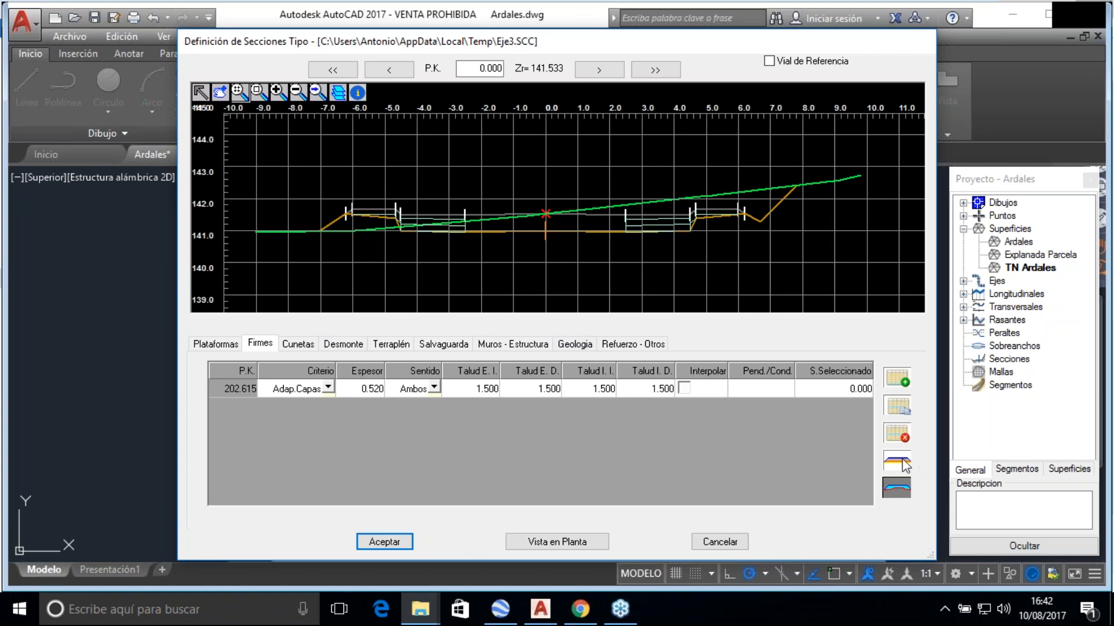
left_click(343, 345)
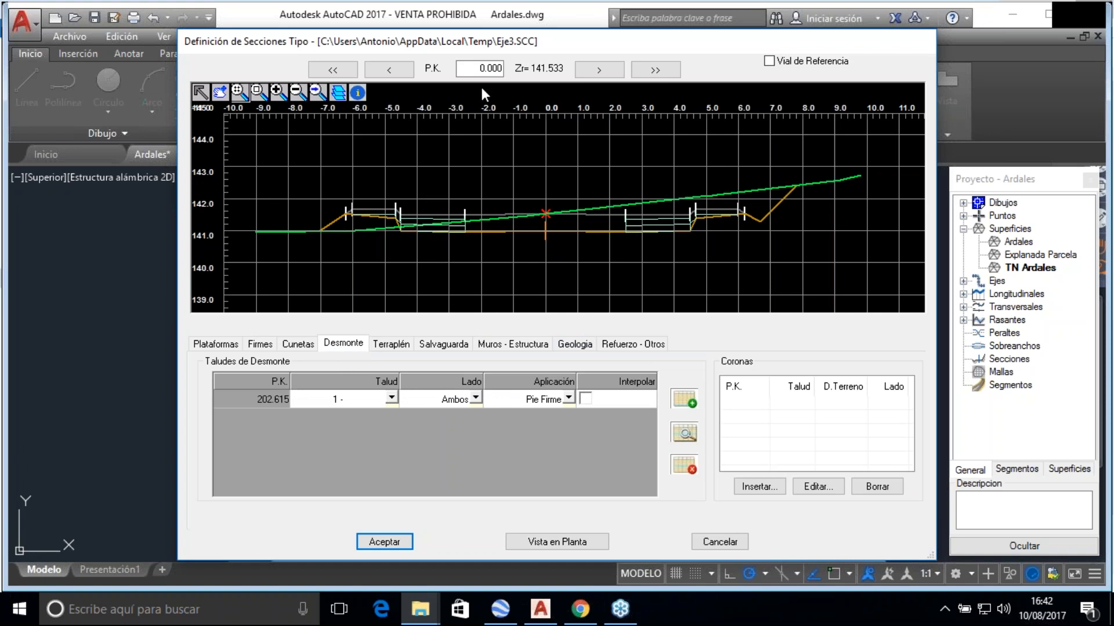
Advance through the typical section's stations to PK 35.000 to check how it meets the terrain
left_click(591, 69)
left_click(590, 69)
left_click(590, 68)
left_click(590, 68)
left_click(591, 69)
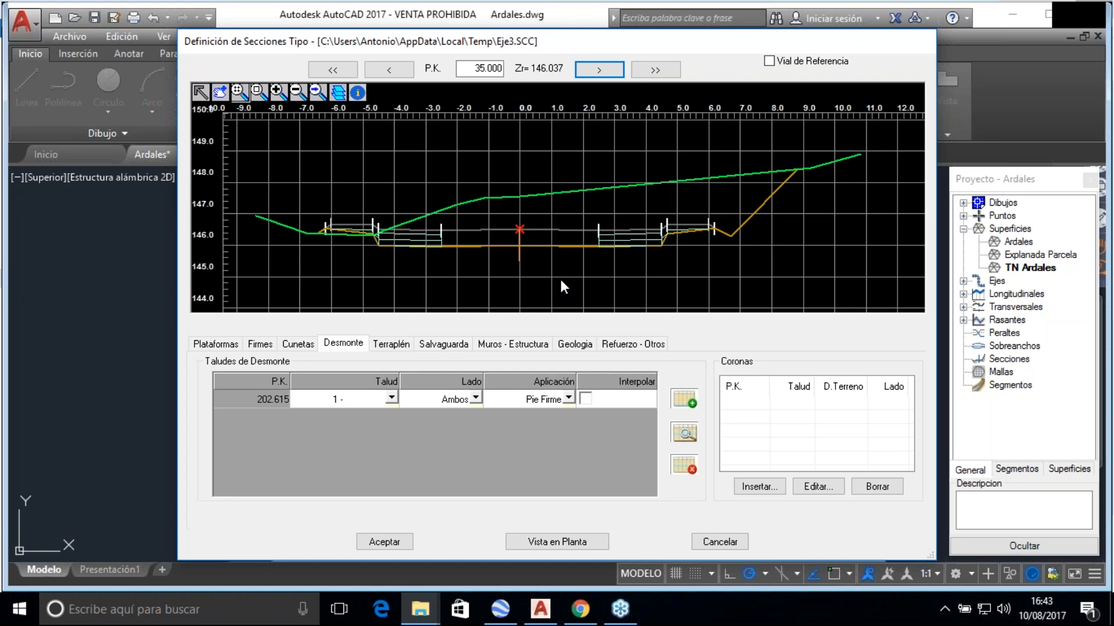
Examine the safeguard, wall and structure, geology, reinforcement and embankment settings, and return to the platform widths
left_click(443, 346)
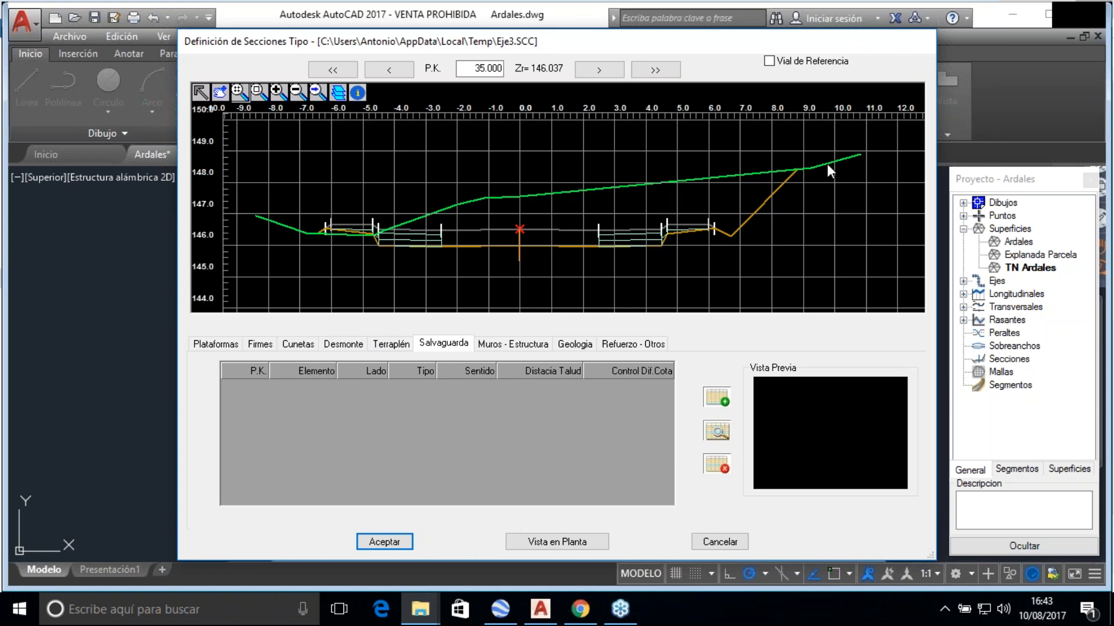
left_click(513, 345)
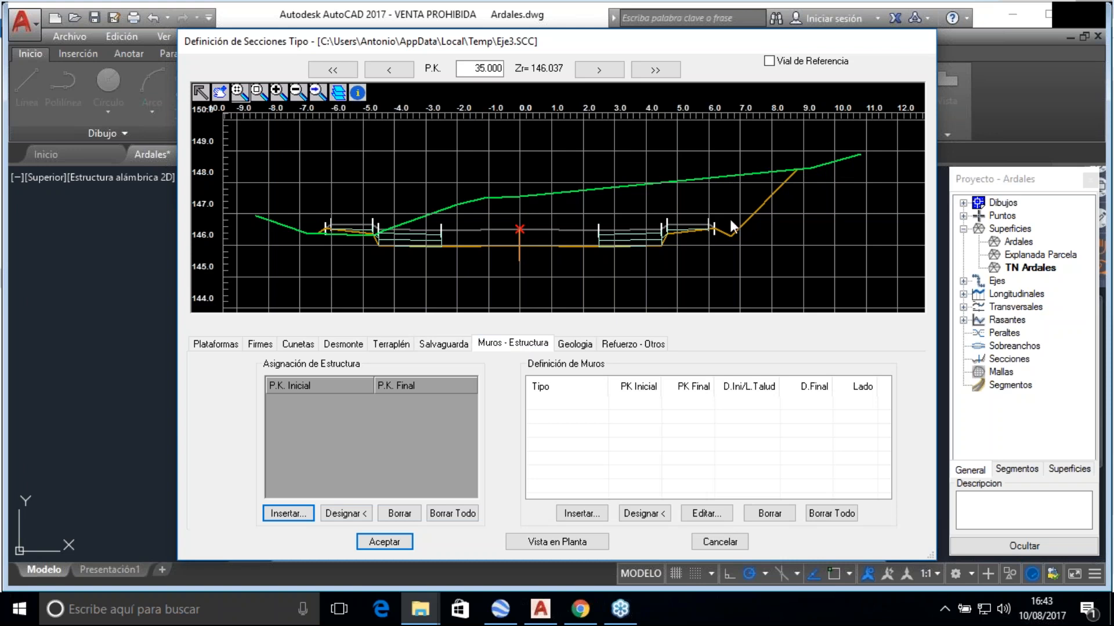
left_click(583, 346)
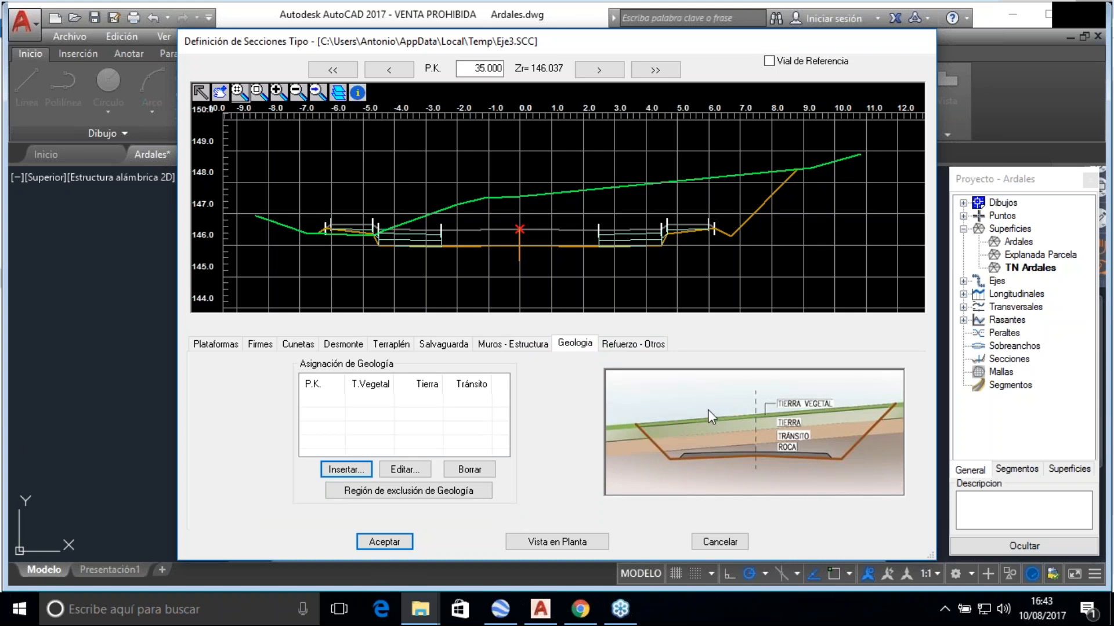
left_click(623, 346)
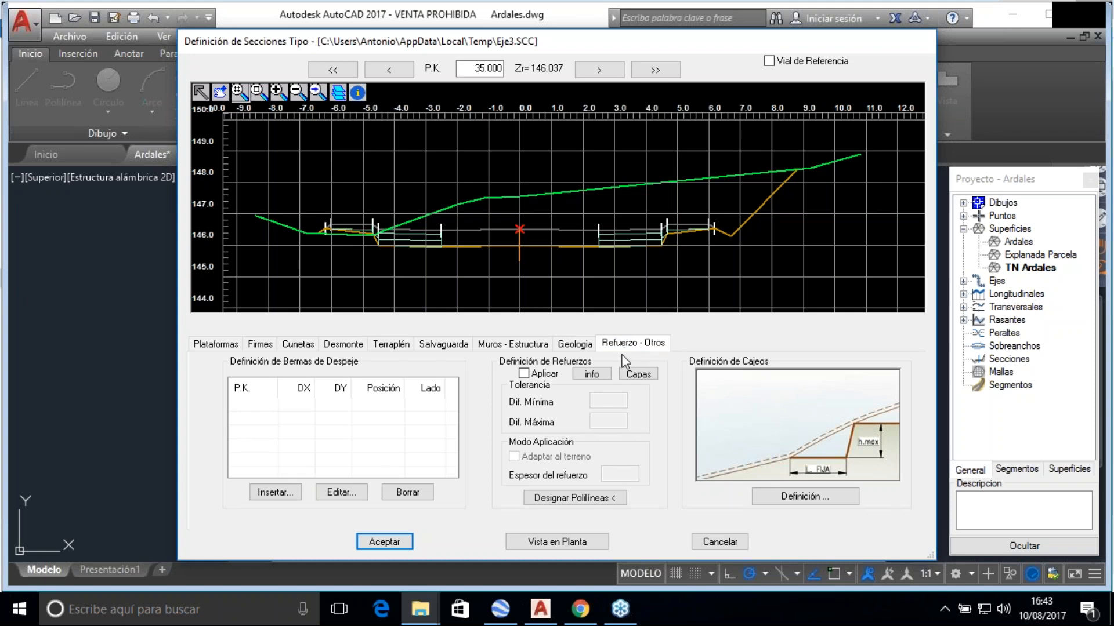
left_click(570, 345)
left_click(525, 344)
left_click(442, 344)
left_click(392, 345)
left_click(342, 345)
left_click(222, 345)
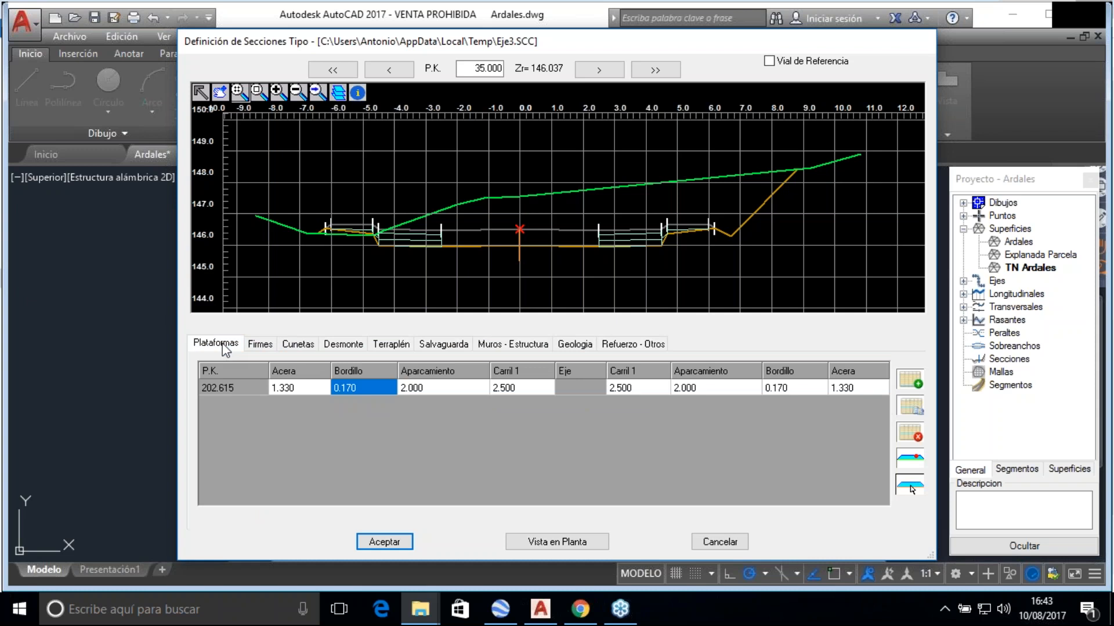
Accept the typical section definition and verify the Eje3 segment
left_click(384, 542)
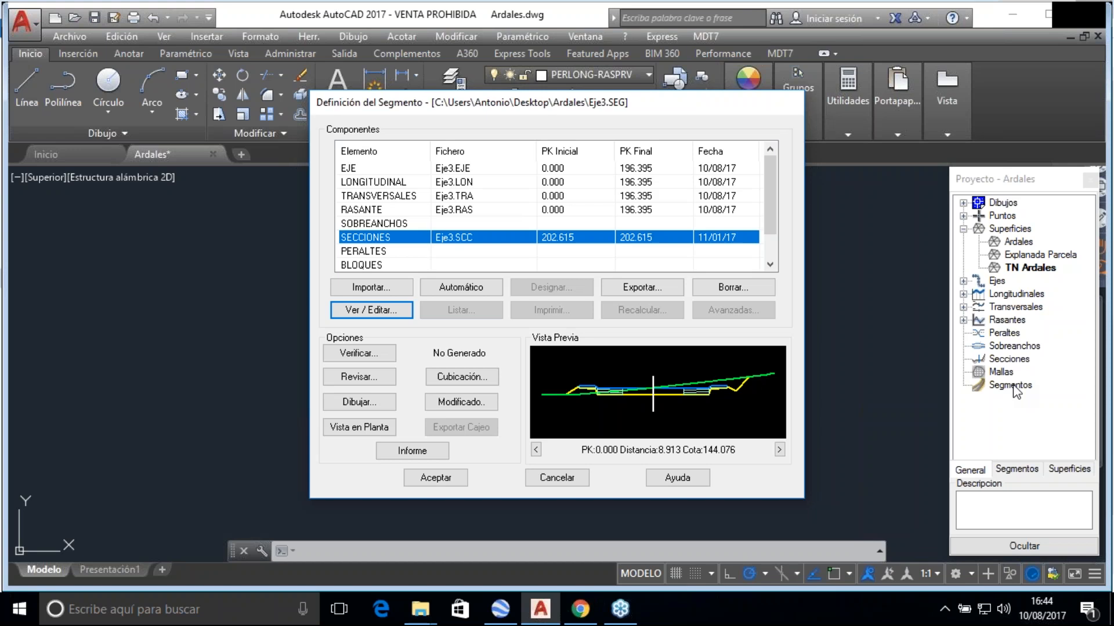
left_click(355, 353)
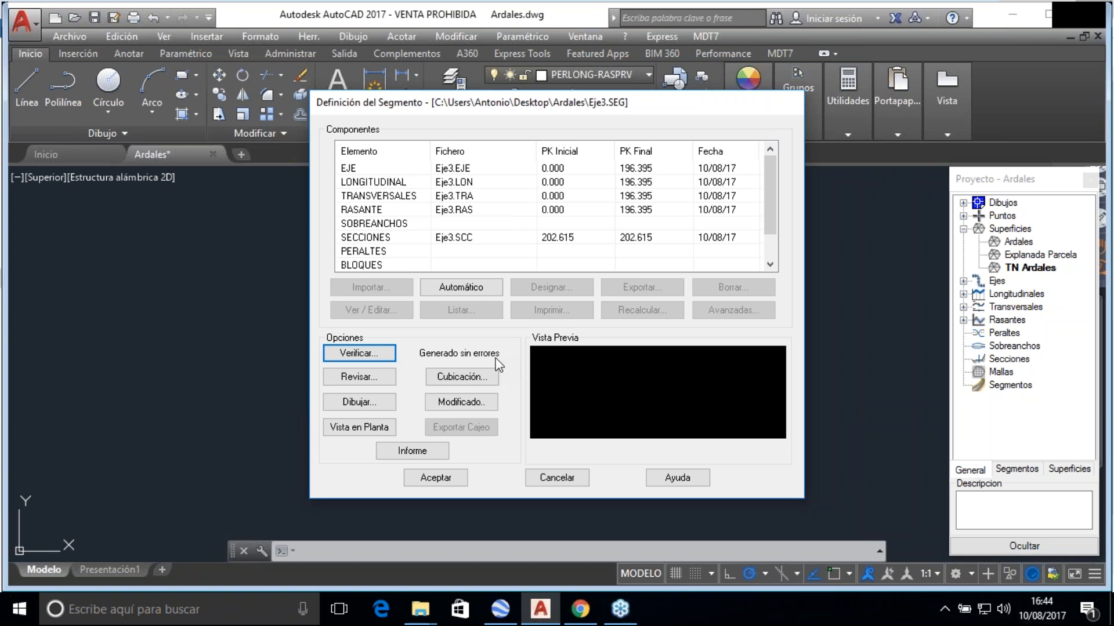
Review the segment's generated transverse profiles from PK 0.000 through PK 70.000
left_click(346, 378)
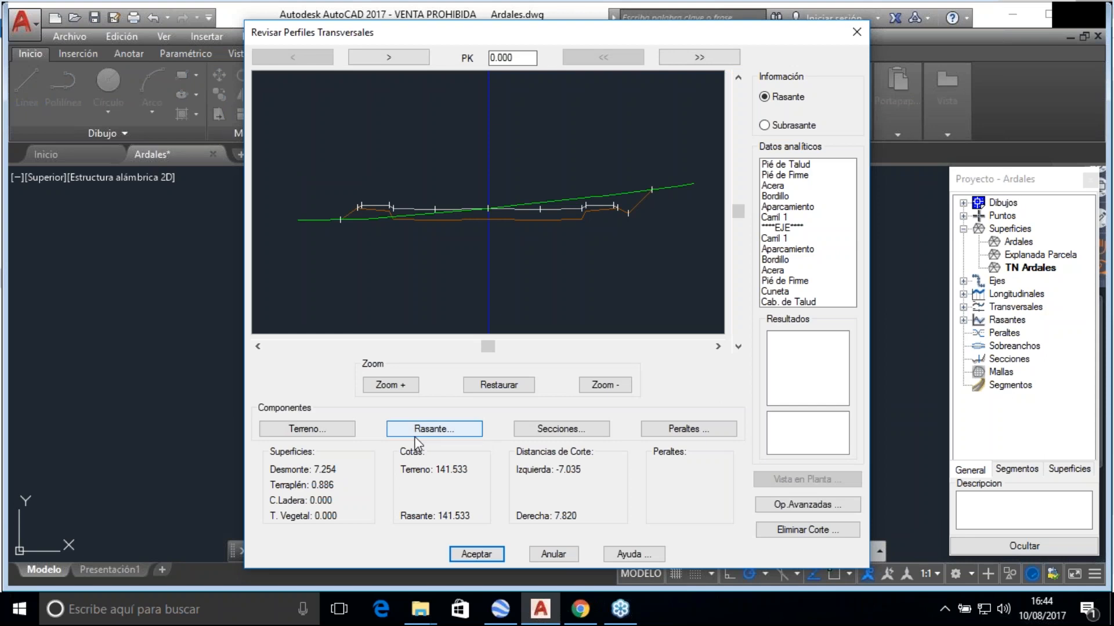
left_click(403, 58)
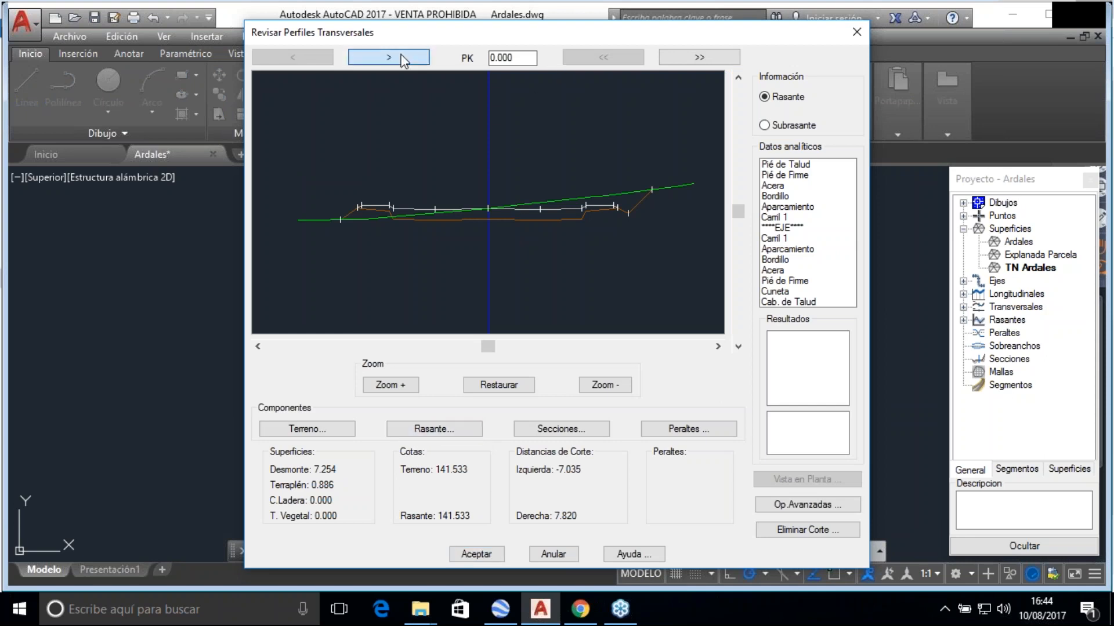
left_click(405, 58)
left_click(404, 58)
left_click(405, 58)
left_click(405, 58)
left_click(404, 58)
left_click(404, 58)
left_click(405, 57)
left_click(404, 57)
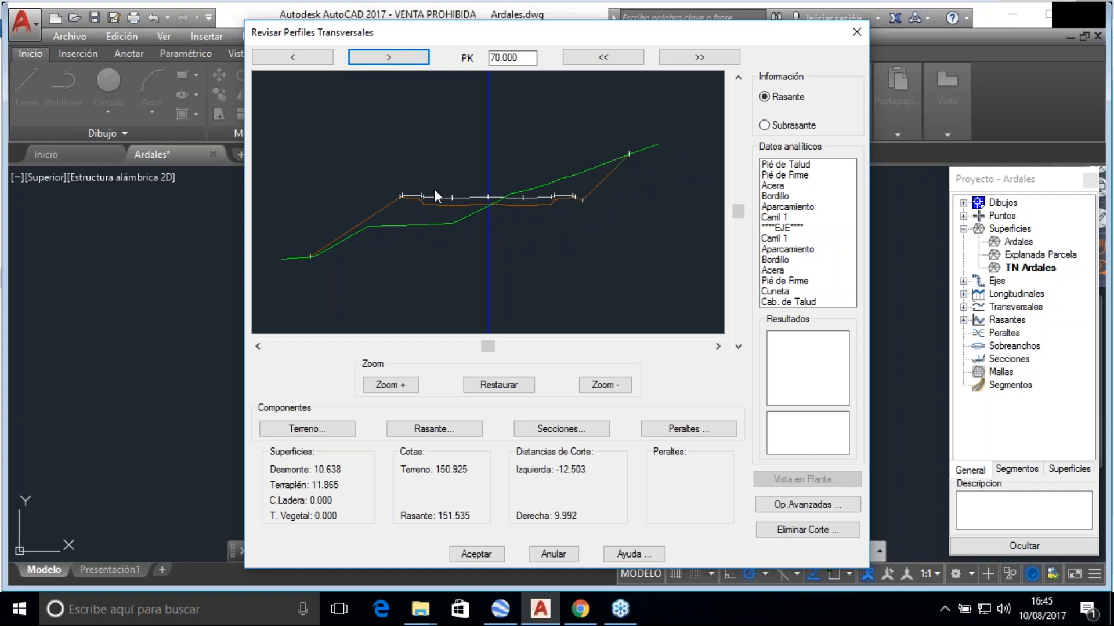
Inspect the analytical data of the PK 70.000 section points from pavement foot to slope head, and close the profile review
left_click(780, 175)
left_click(779, 186)
left_click(778, 198)
left_click(780, 207)
left_click(779, 217)
left_click(776, 238)
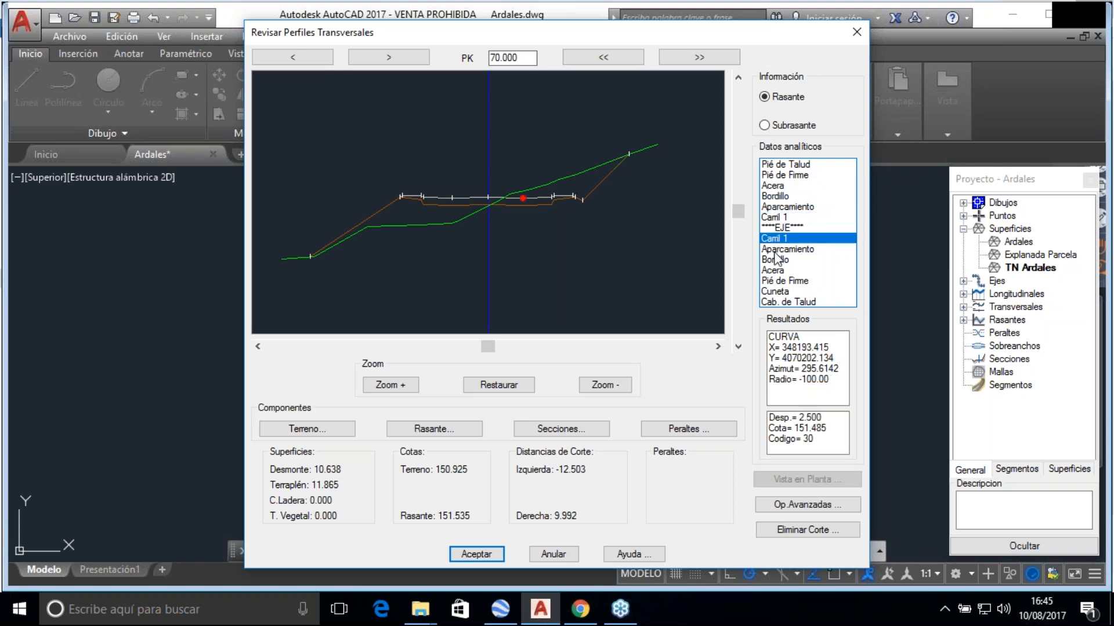
left_click(777, 249)
left_click(778, 259)
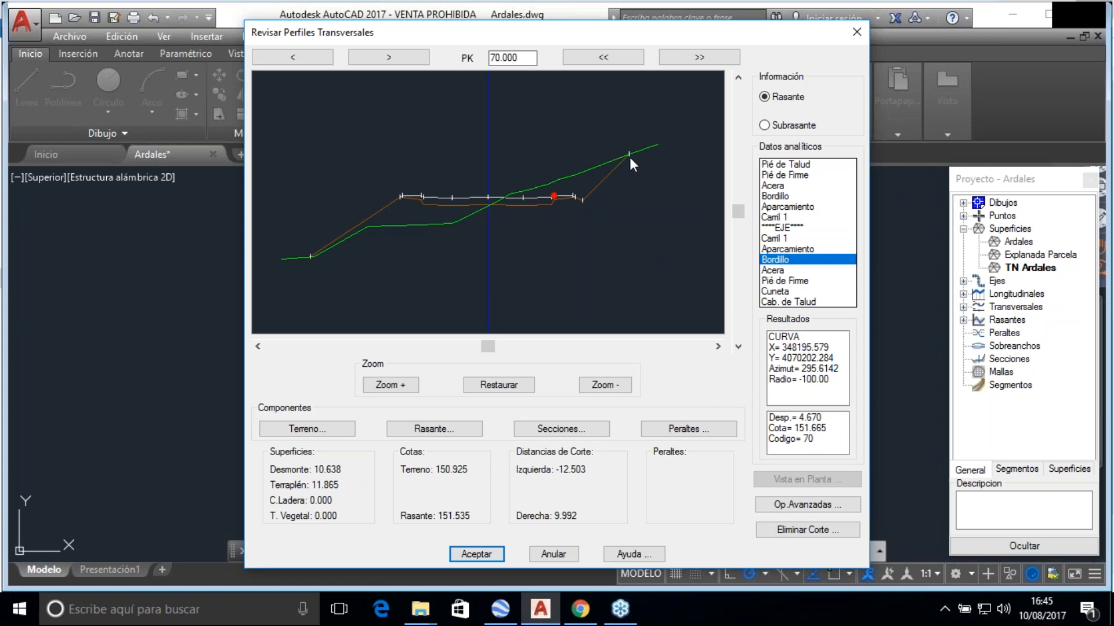
left_click(780, 301)
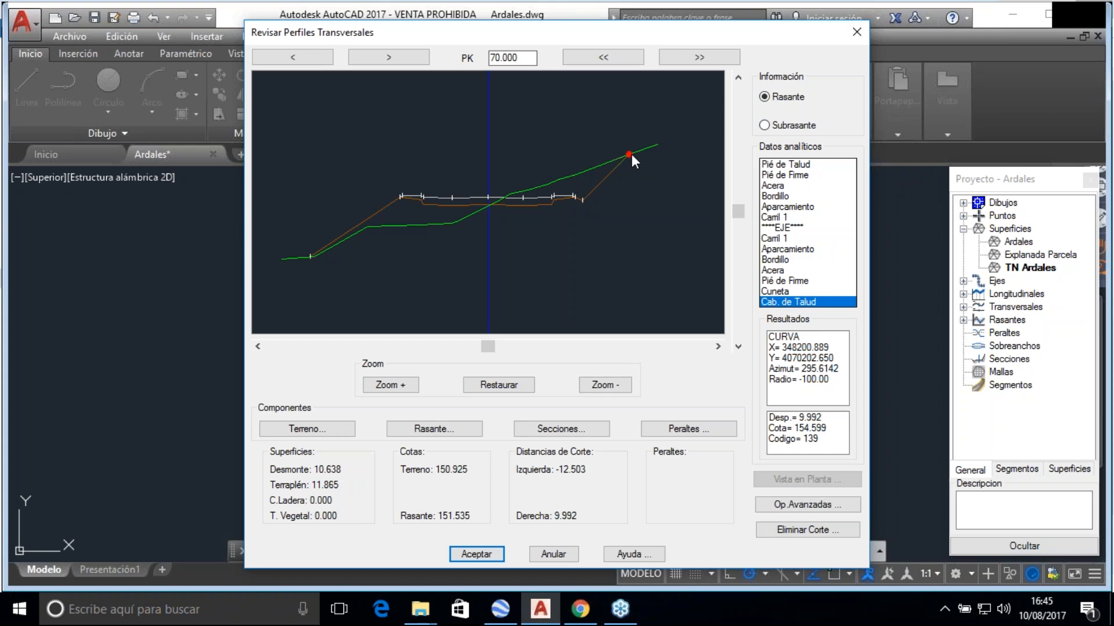
left_click(480, 552)
key("Escape")
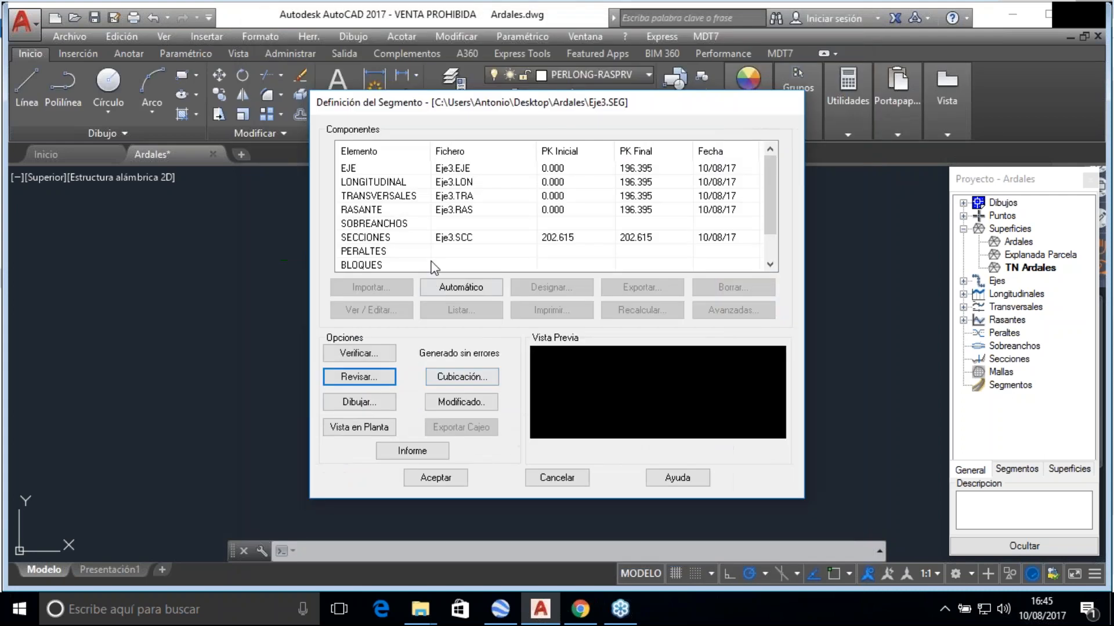
Draw the segment's transverse profiles from PK 0.000 to 196.395 in model space, on DIN-A3 sheets at scale 500, with automatic origin
left_click(364, 403)
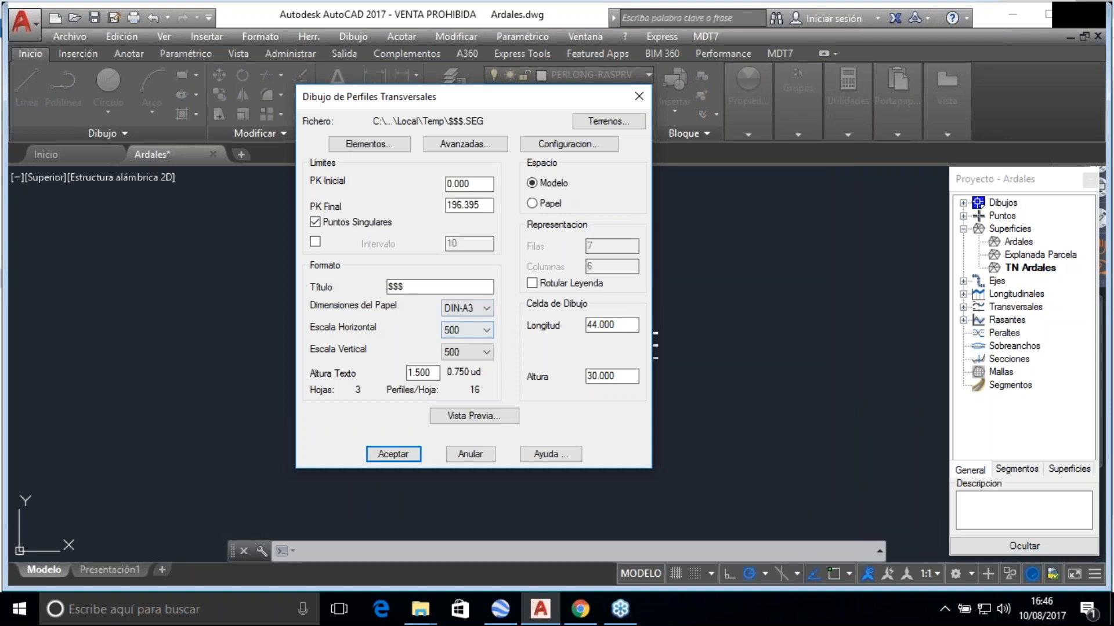
left_click(475, 308)
left_click(476, 310)
left_click(394, 455)
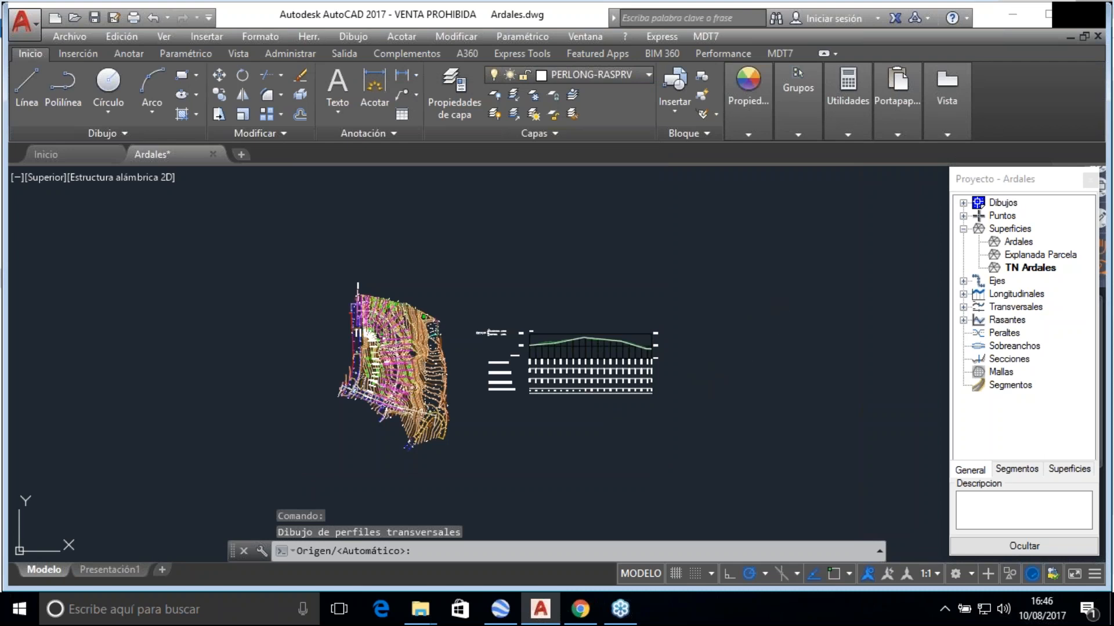
key("Return")
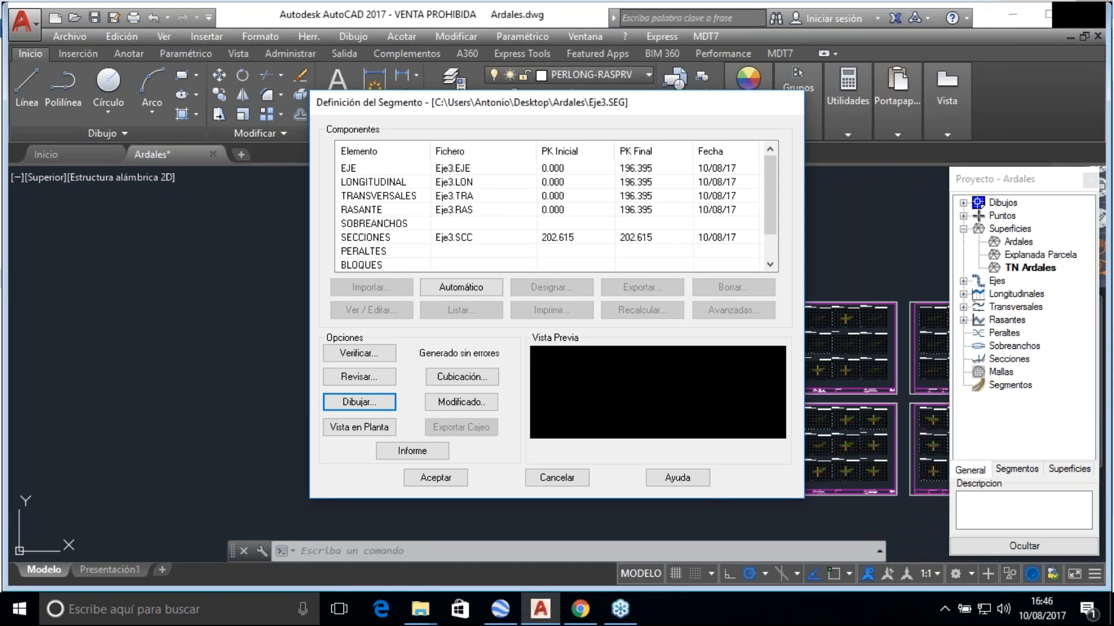
Examine the drawn transverse profiles of PK 0 and PK 5, comparing terrain, pavement and subgrade lines in the typical section
mouse_move(625, 107)
left_mouse_down()
mouse_move(634, 110)
mouse_move(333, 134)
left_mouse_up()
scroll(795, 335, "up", 5)
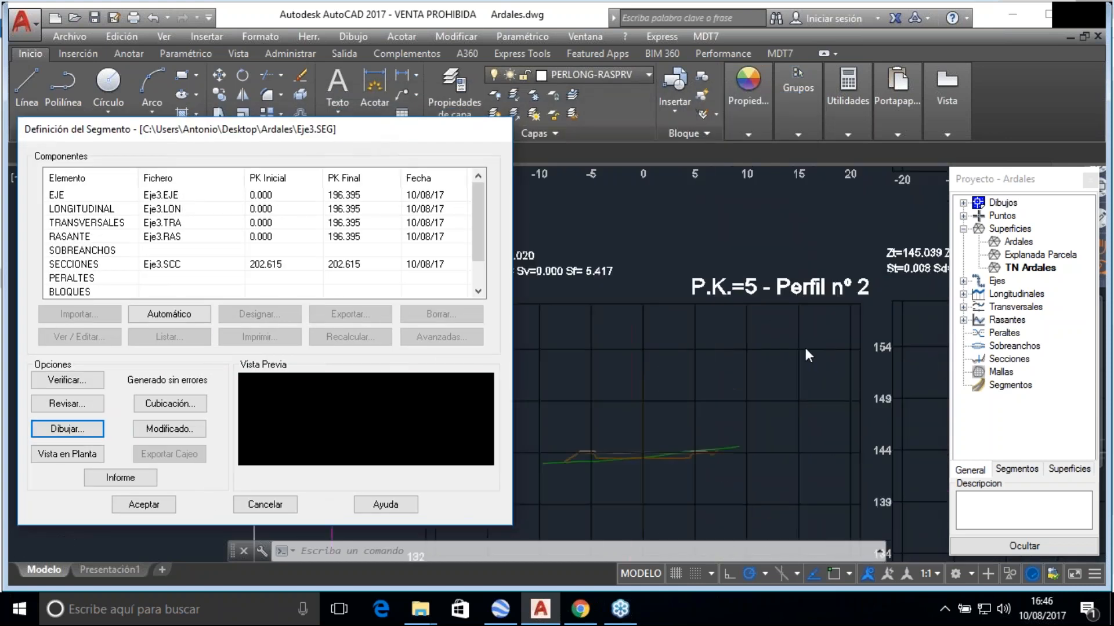
scroll(646, 373, "up", 5)
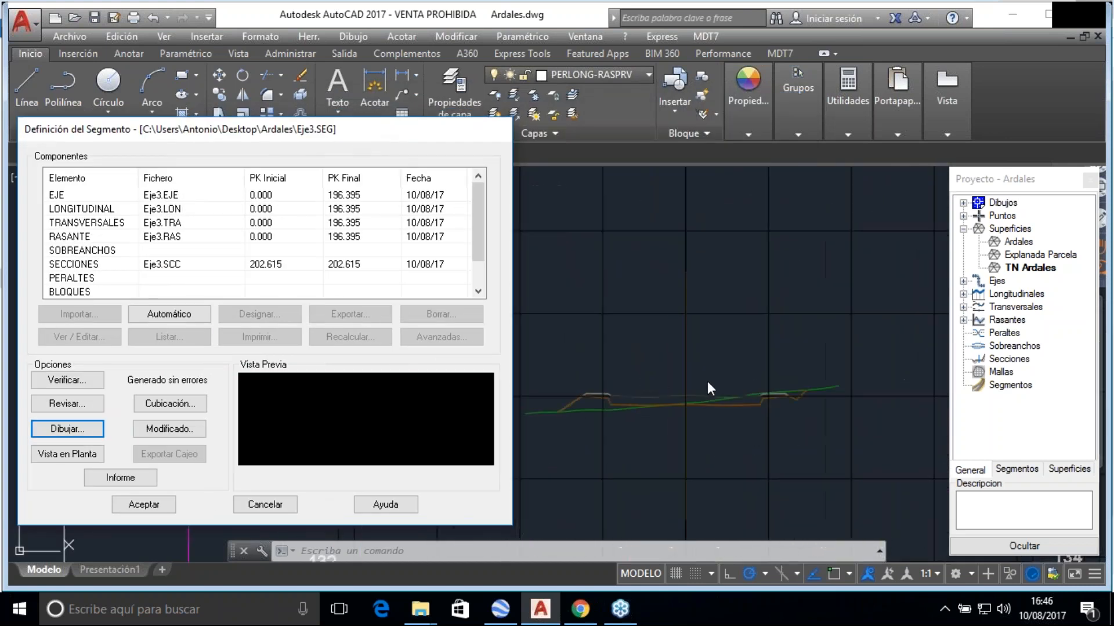
scroll(718, 390, "down", 10)
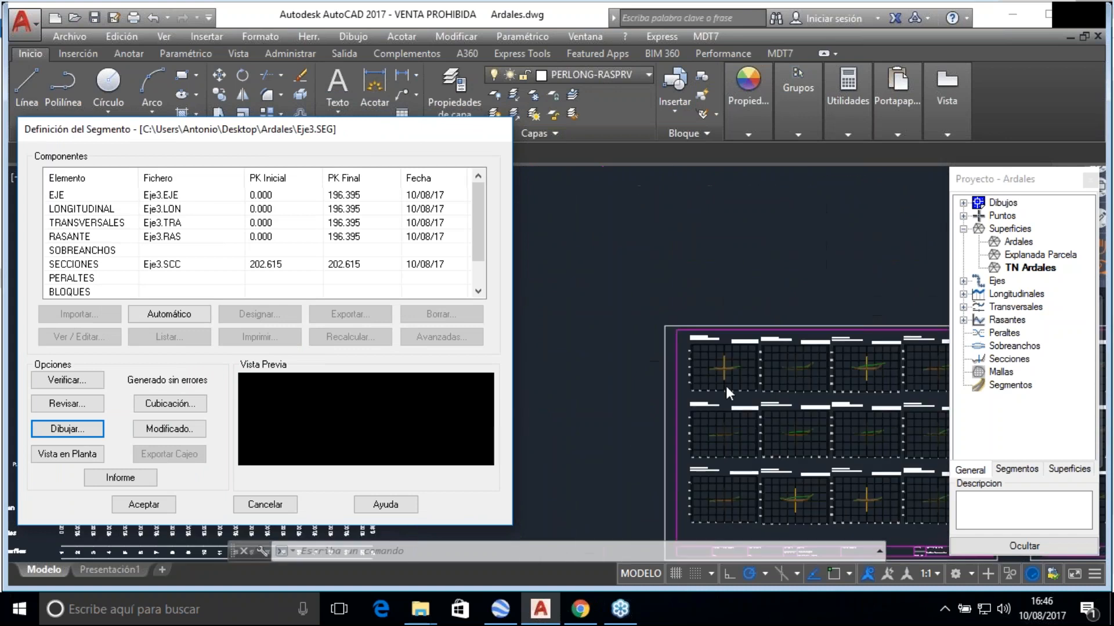
scroll(729, 373, "up", 10)
scroll(786, 385, "down", 4)
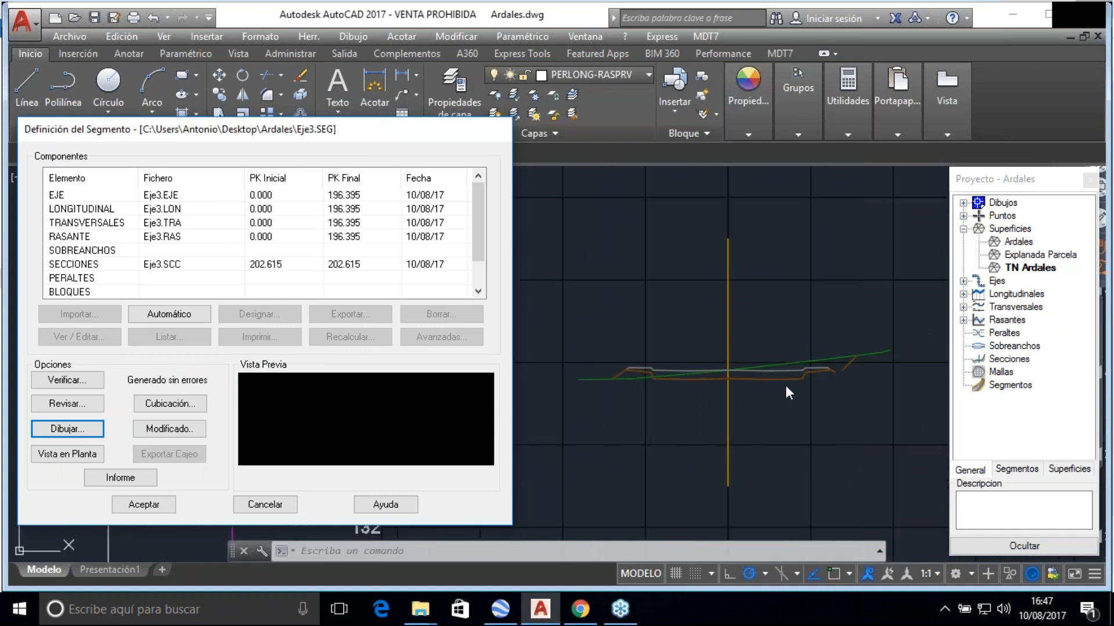
scroll(785, 383, "up", 6)
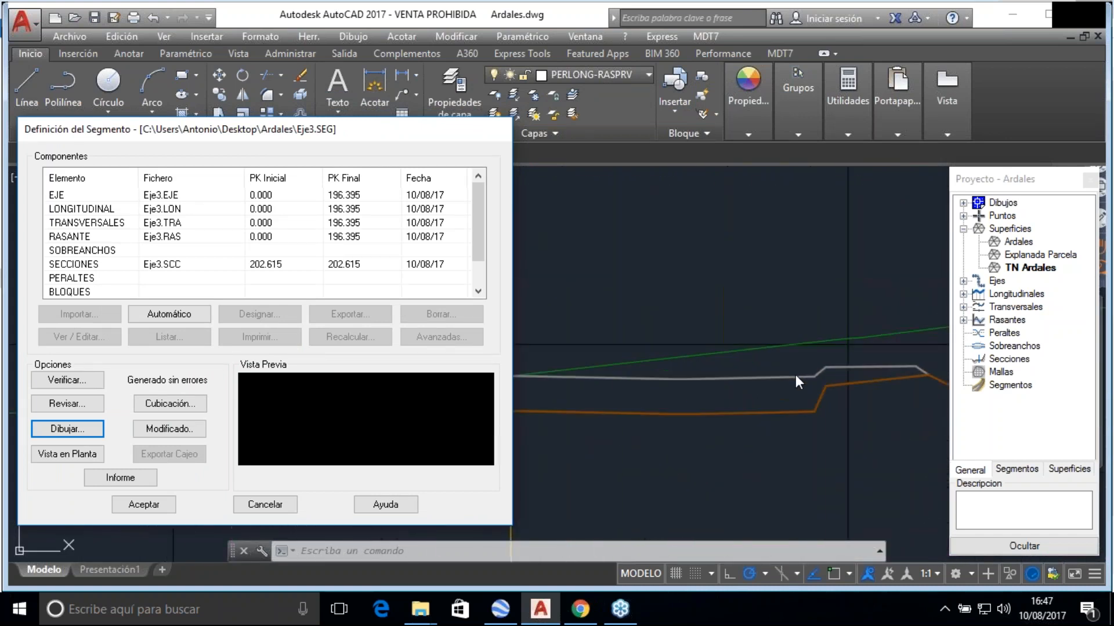
scroll(816, 345, "down", 2)
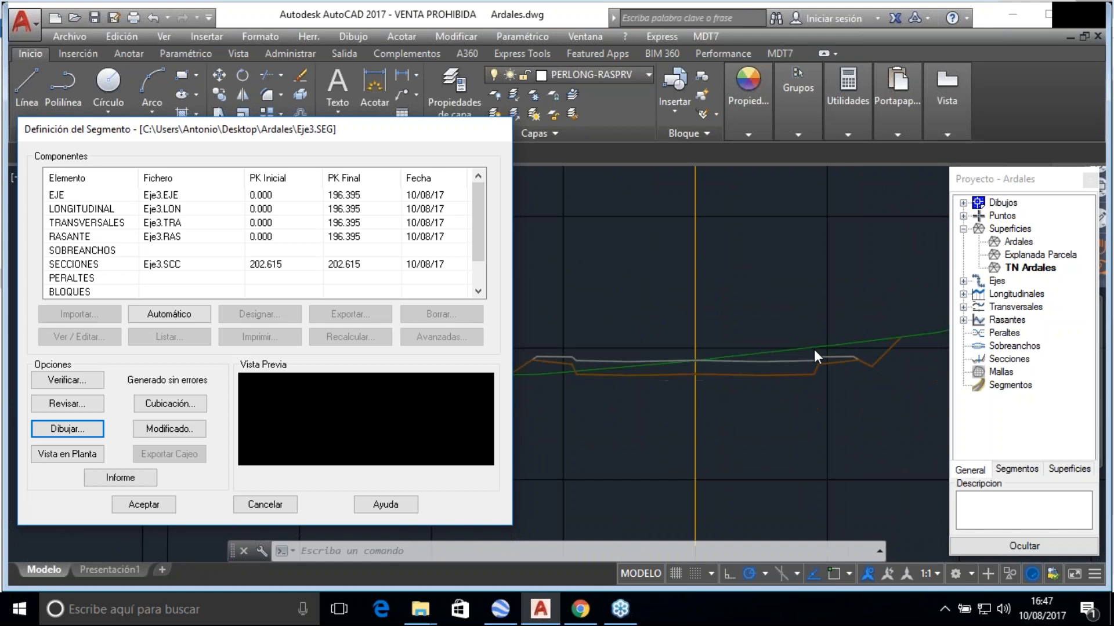
scroll(815, 336, "down", 4)
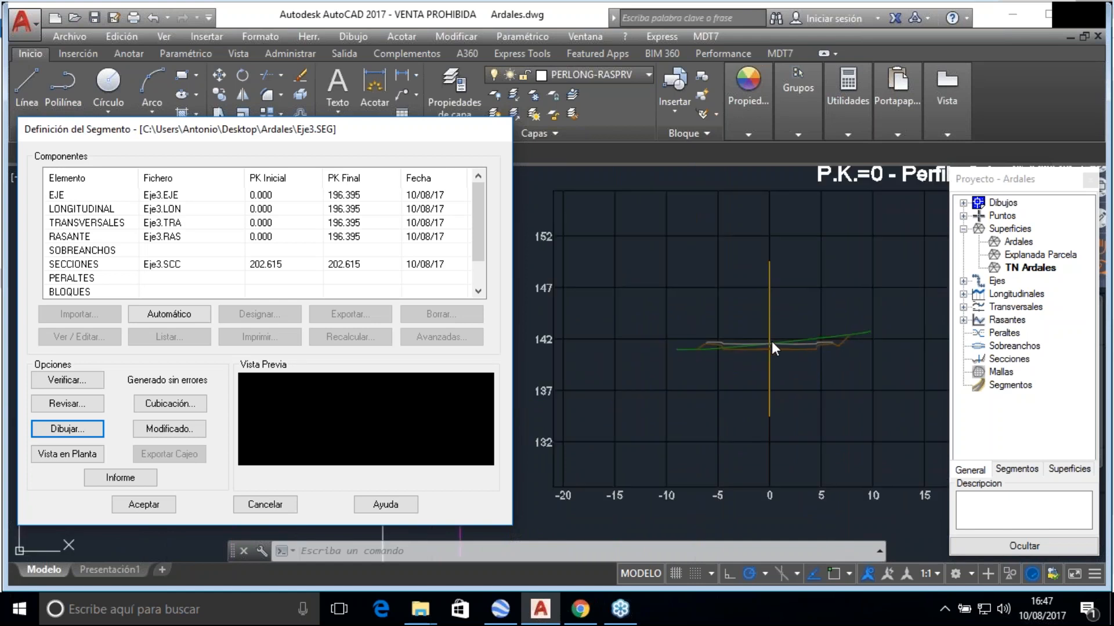
scroll(771, 341, "down", 3)
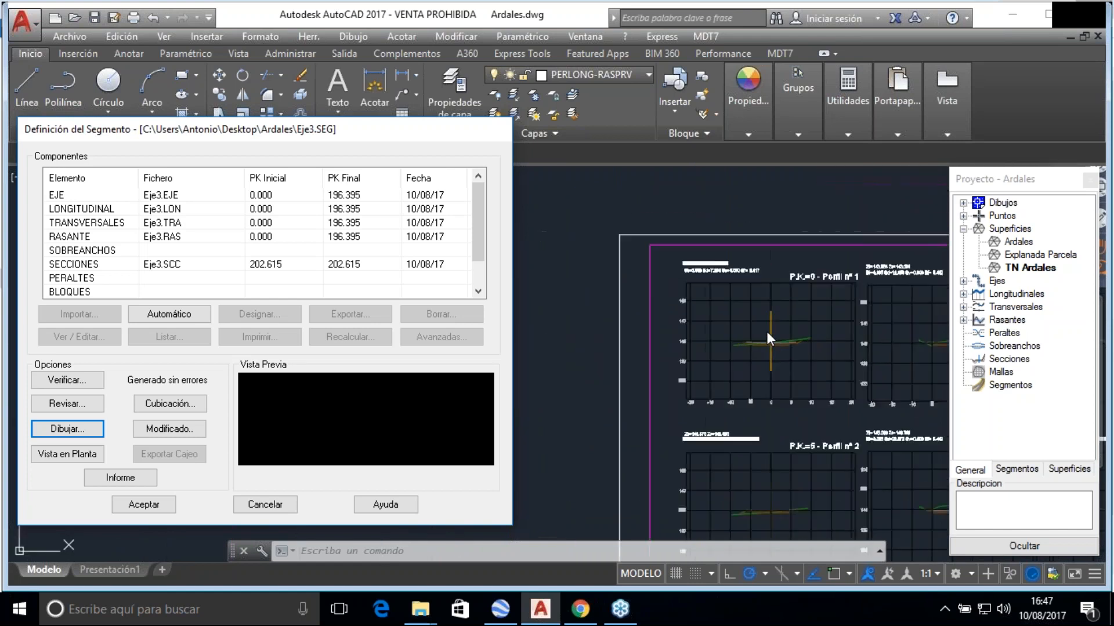
Check the elevation and area labels of the PK 0 profile and the cut section on the last profile sheet
scroll(724, 266, "up", 6)
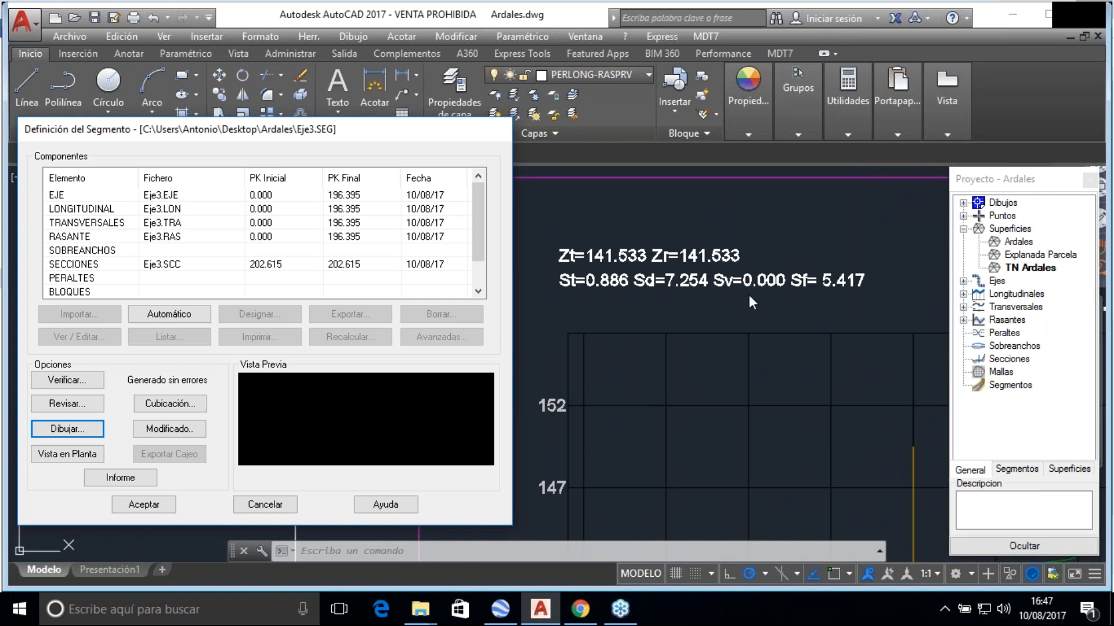
scroll(677, 287, "down", 5)
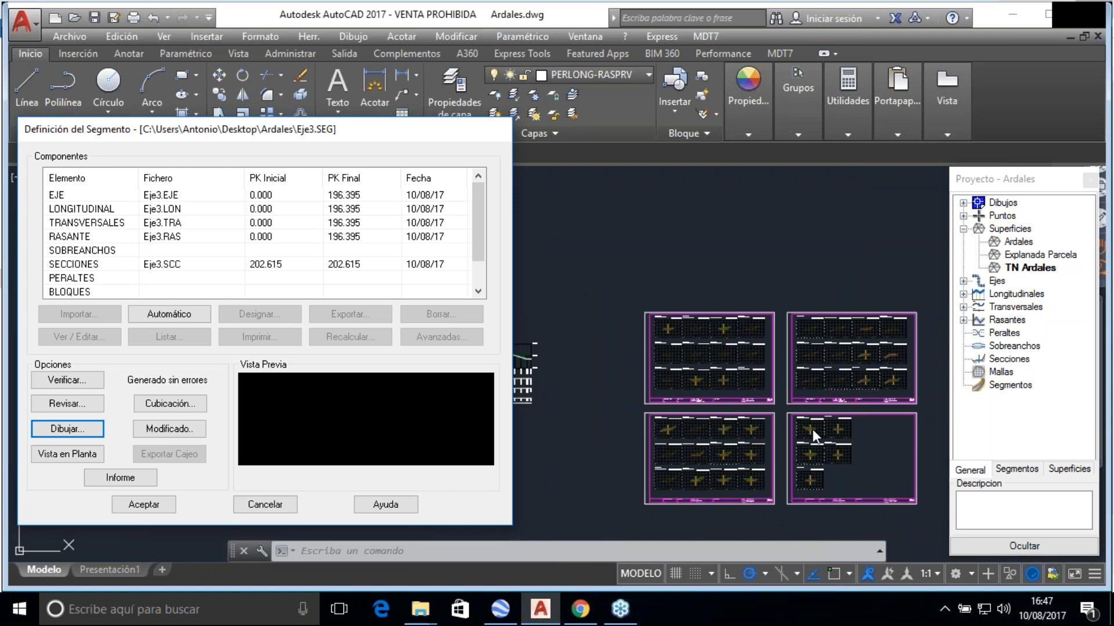
scroll(813, 431, "up", 5)
scroll(813, 410, "down", 6)
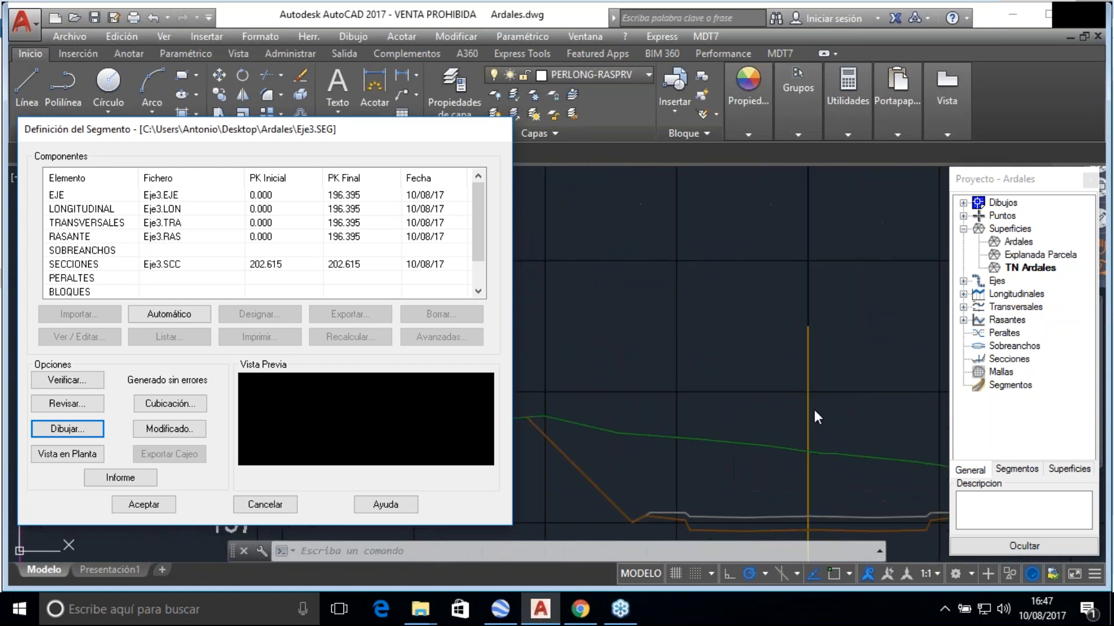
scroll(813, 409, "down", 2)
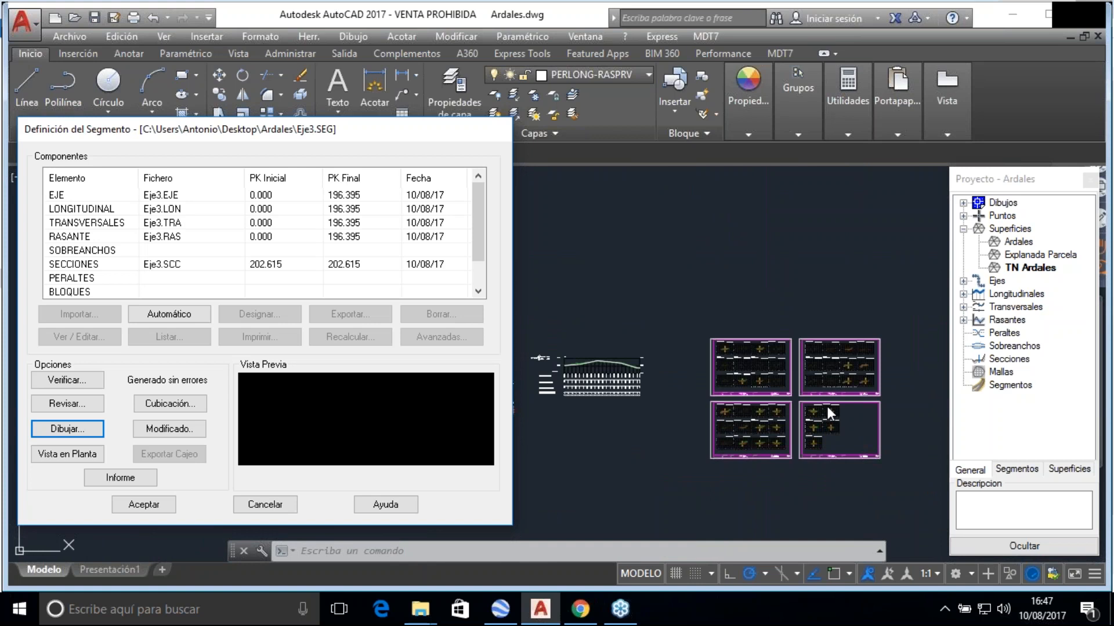
Inspect the segment's plan view together with the cross sections at different stations along the axis
left_click(72, 453)
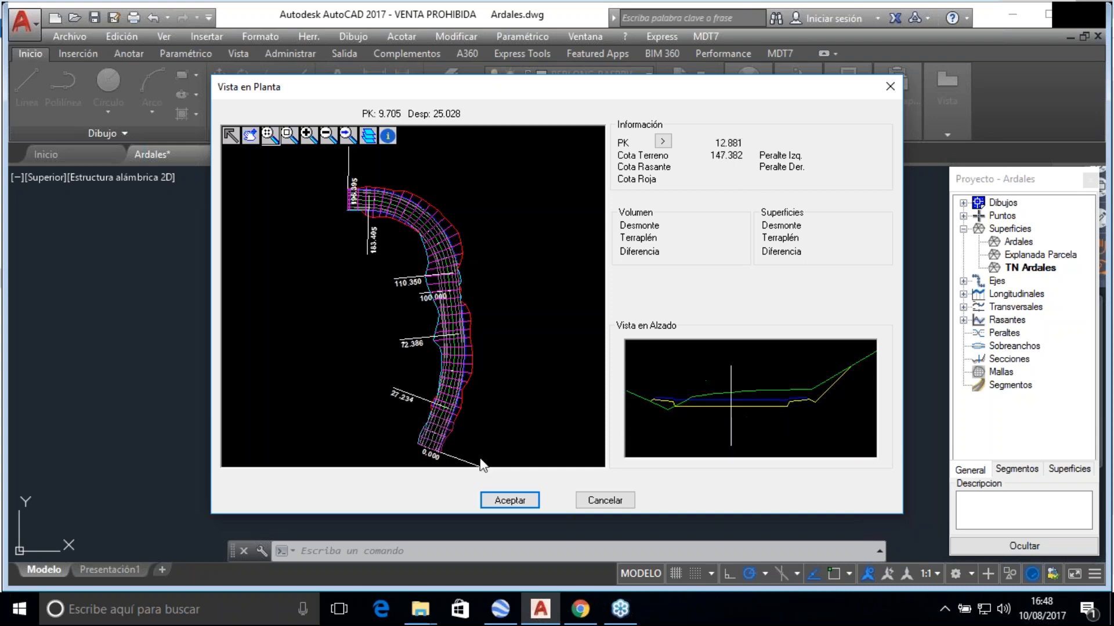
left_click(508, 500)
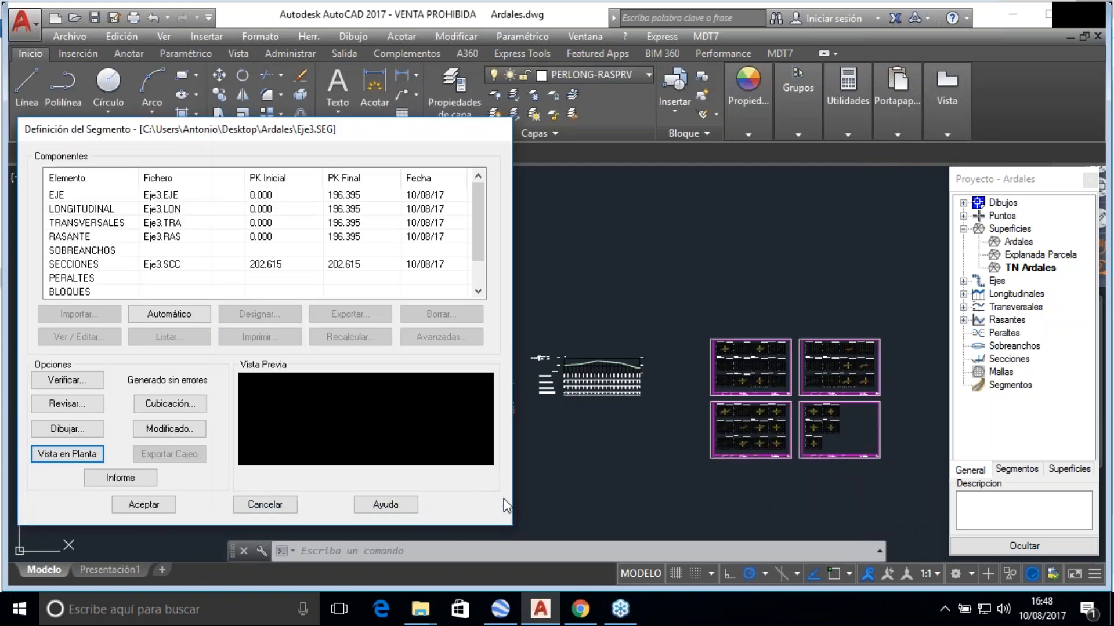
left_click_drag(242, 137, 574, 112)
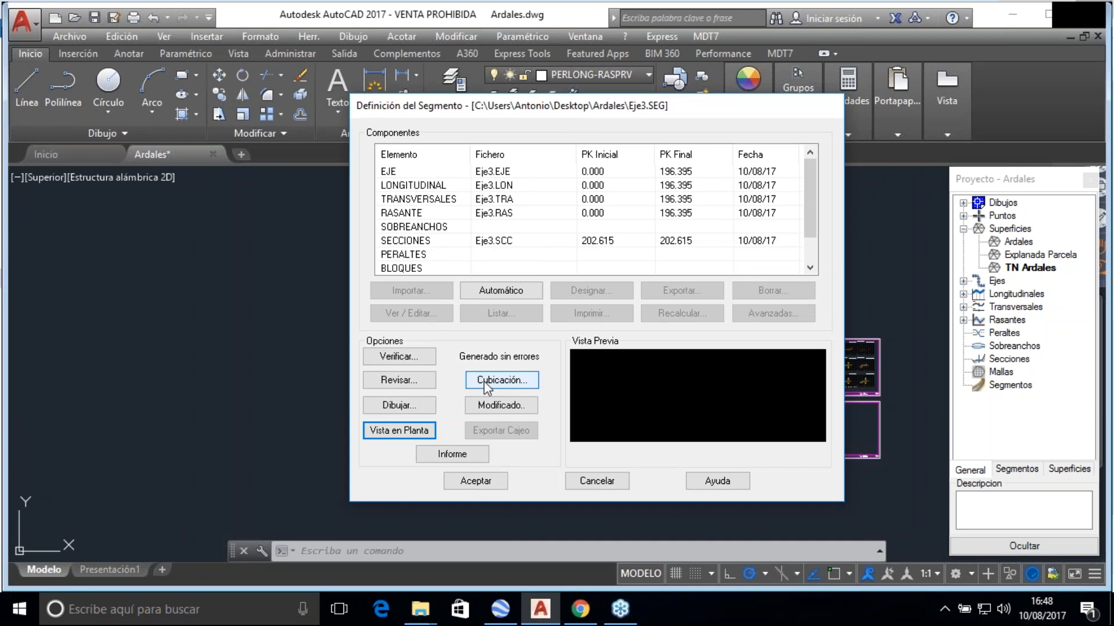
left_click(377, 426)
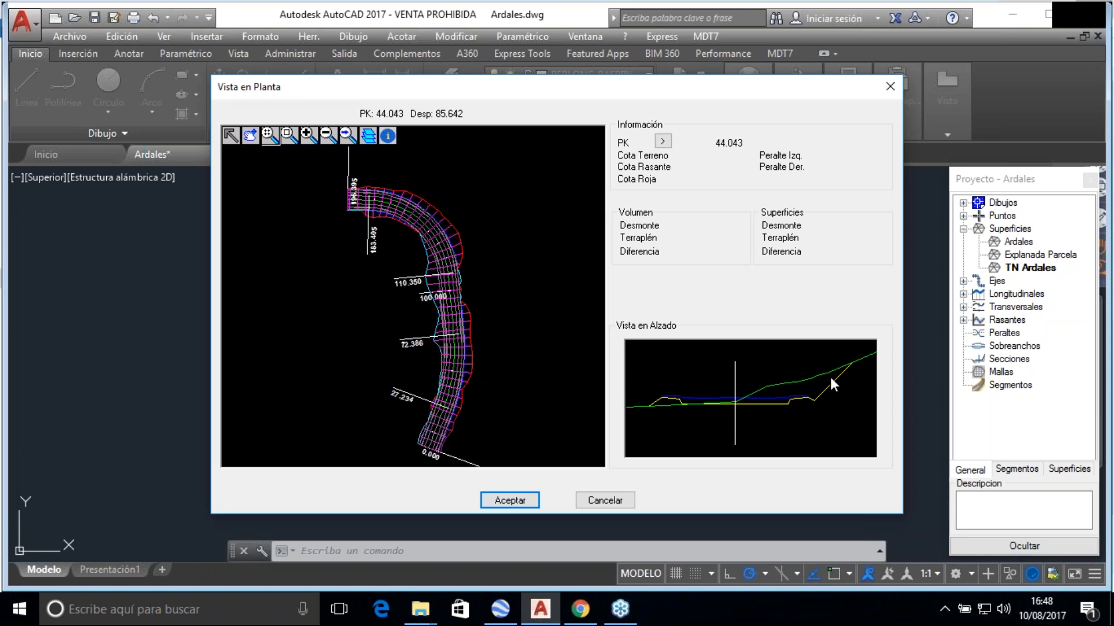
left_click(510, 500)
Calculate the accumulated earthwork listing from PK 0.000 to 196.395 by mean areas, review it through to the totals and close it
left_click(498, 382)
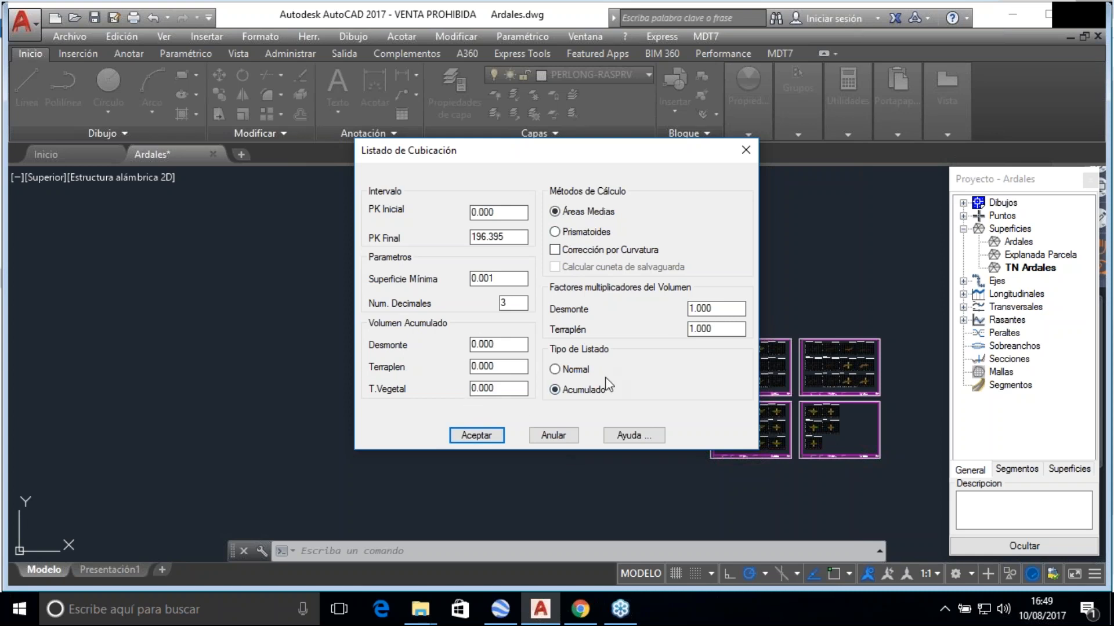
left_click(467, 435)
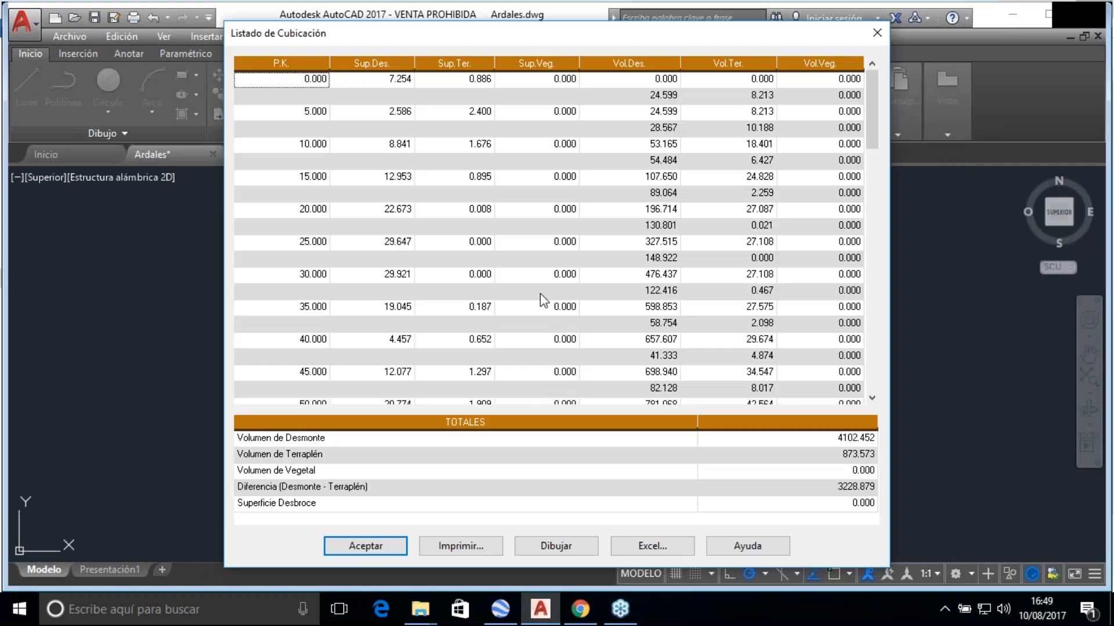
scroll(540, 294, "down", 3)
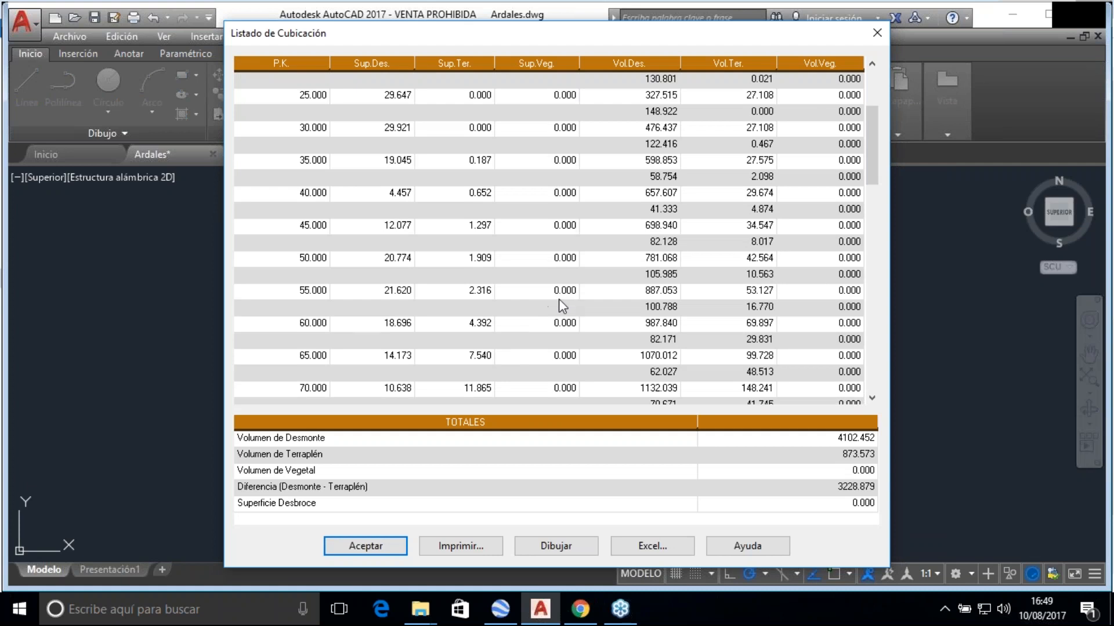
scroll(586, 288, "up", 3)
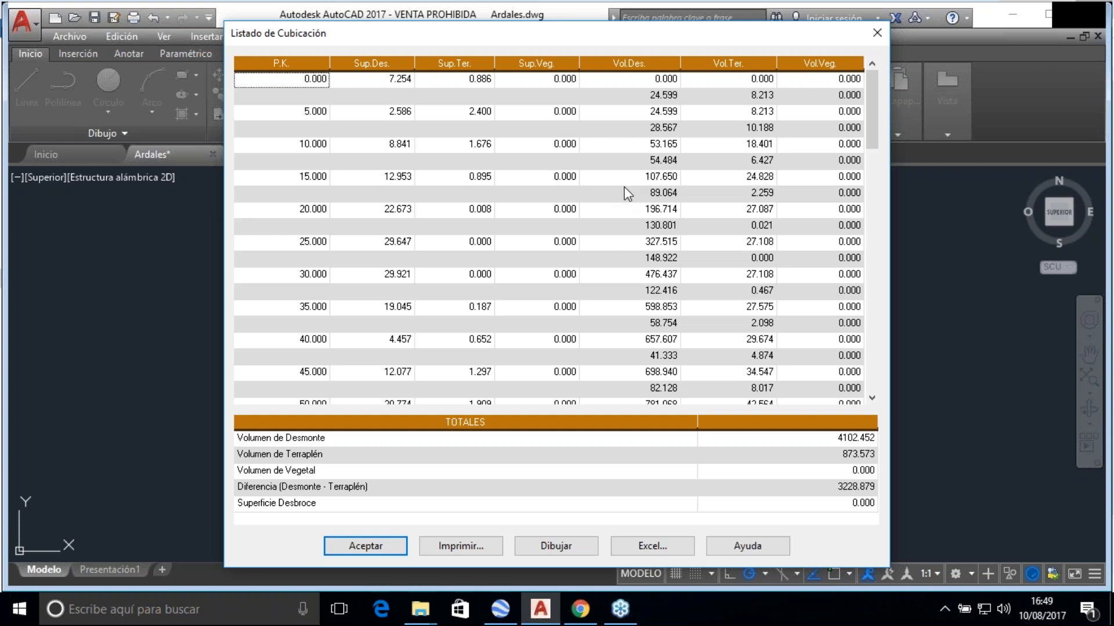
scroll(725, 209, "down", 3)
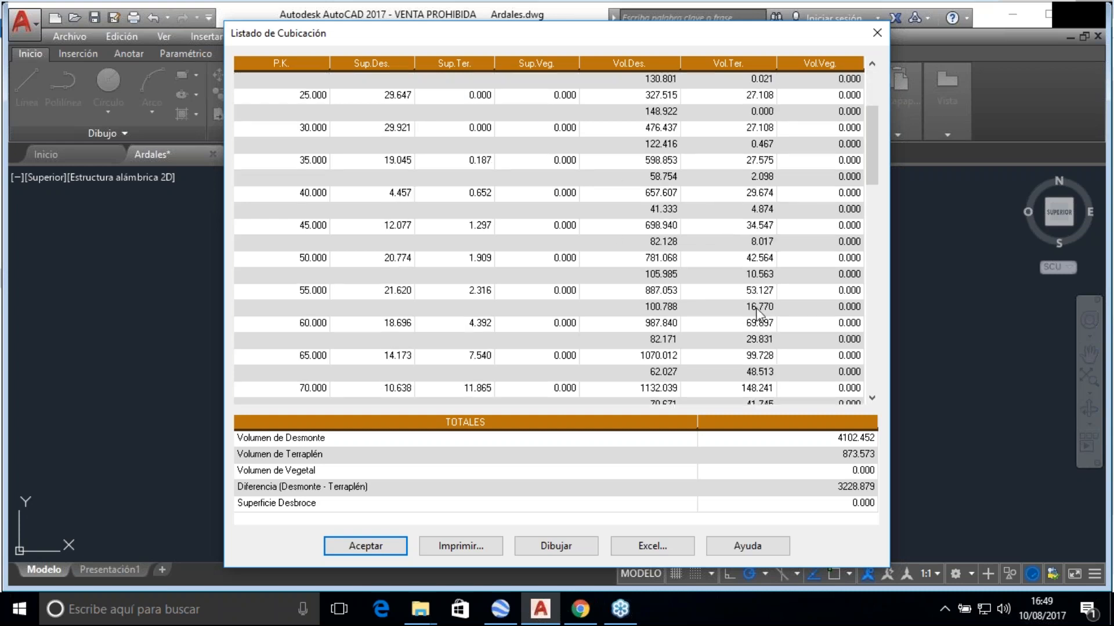
scroll(779, 321, "down", 13)
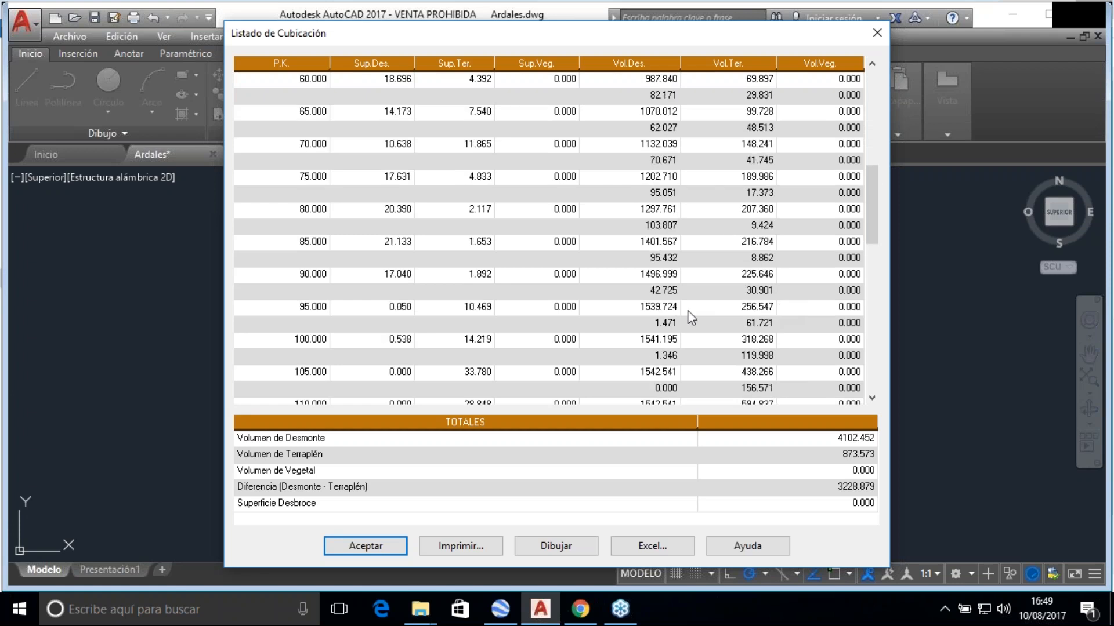
scroll(676, 316, "down", 4)
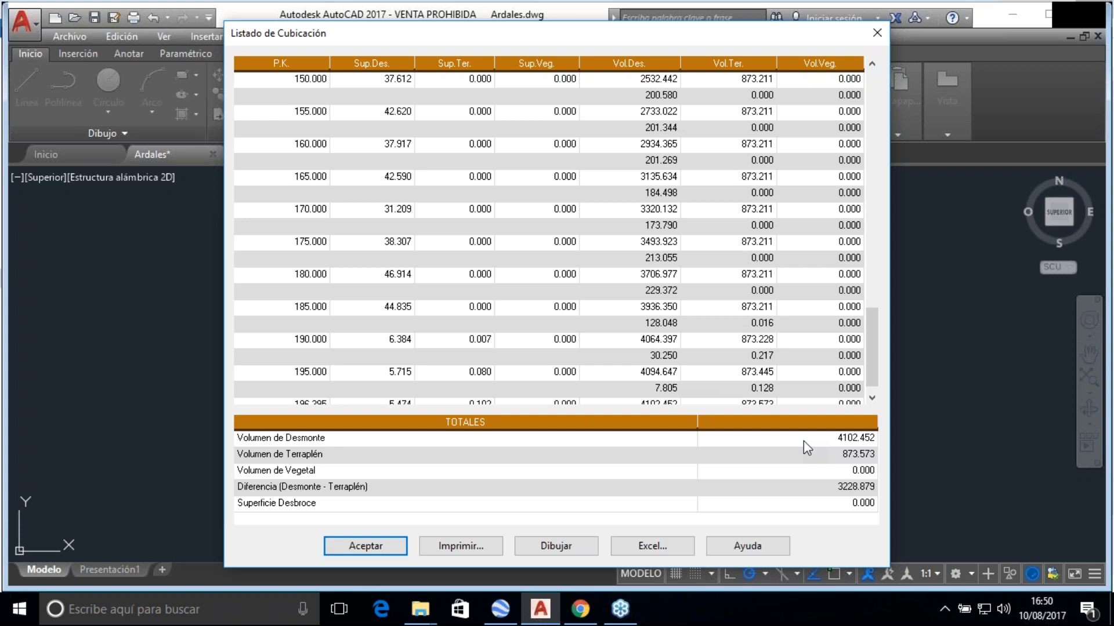
left_click(370, 545)
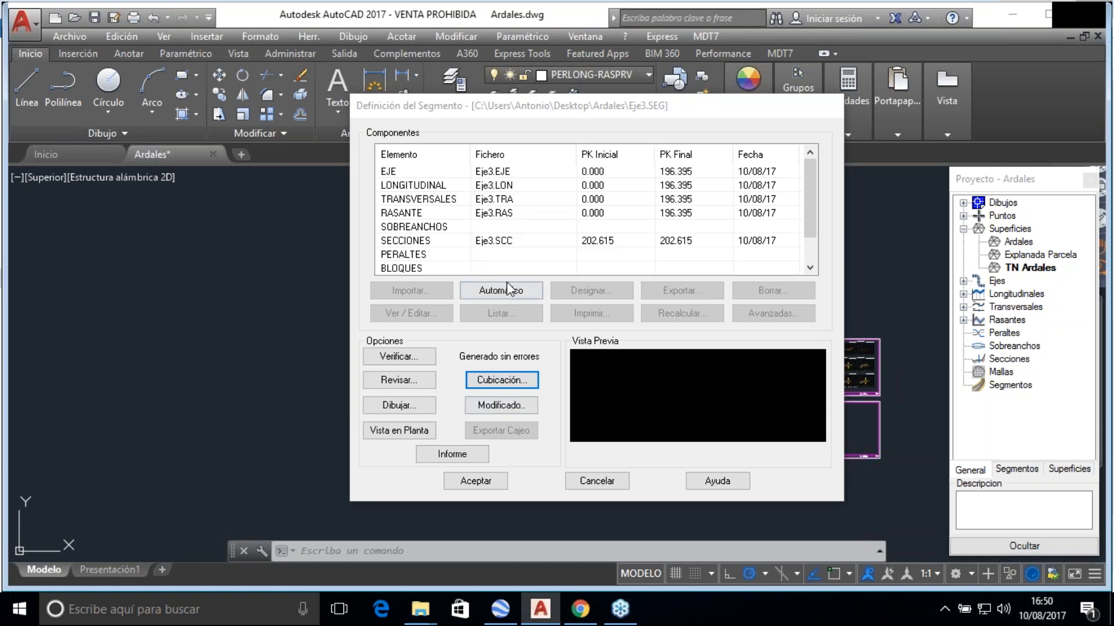
Start obtaining the segment's modified terrain from PK 0.000 to 196.395, using the pavement (Firme) elevation
left_click_drag(693, 116, 273, 103)
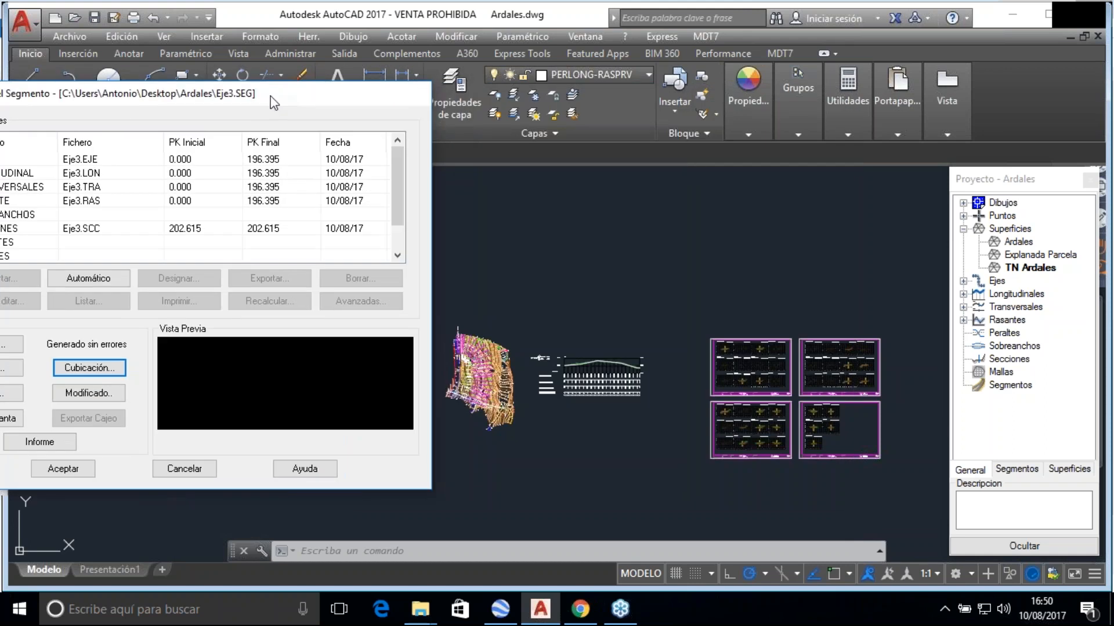
scroll(462, 389, "up", 3)
scroll(463, 389, "up", 2)
scroll(673, 371, "down", 3)
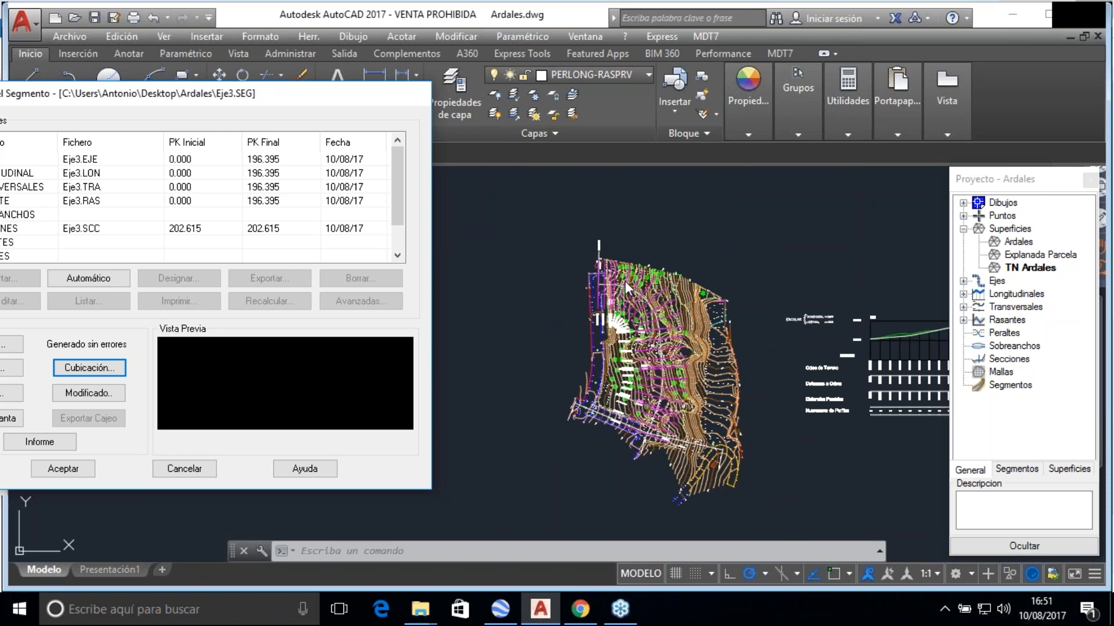
left_click(90, 395)
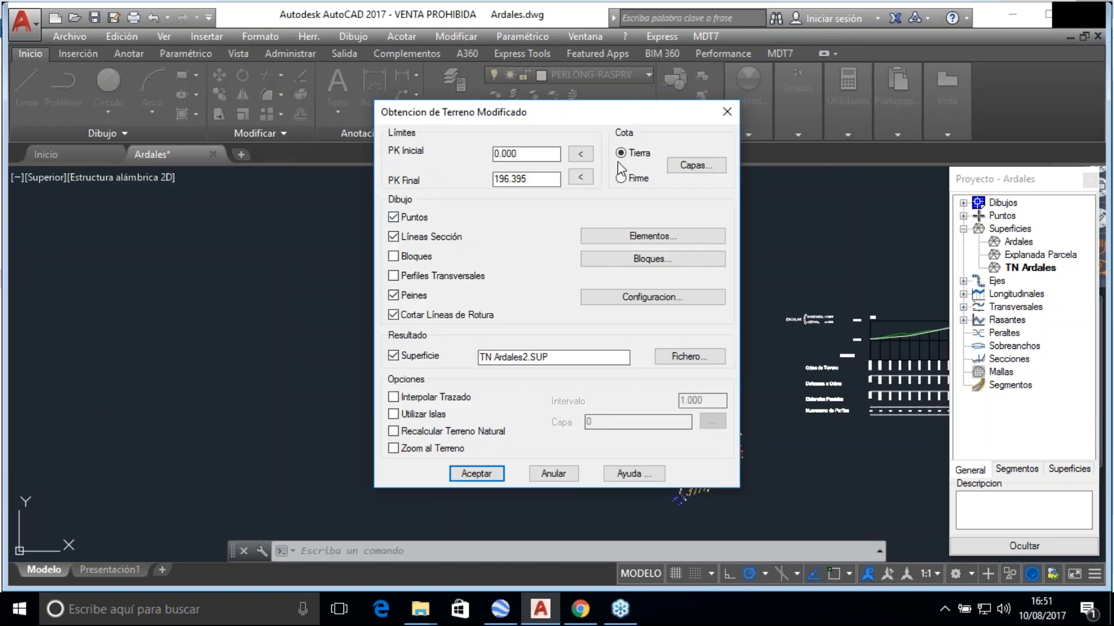
left_click(637, 183)
Set the resulting surface file to Ardales Eje3 Mod.SUP, replacing the existing one, and generate the modified terrain with the road
left_click(688, 358)
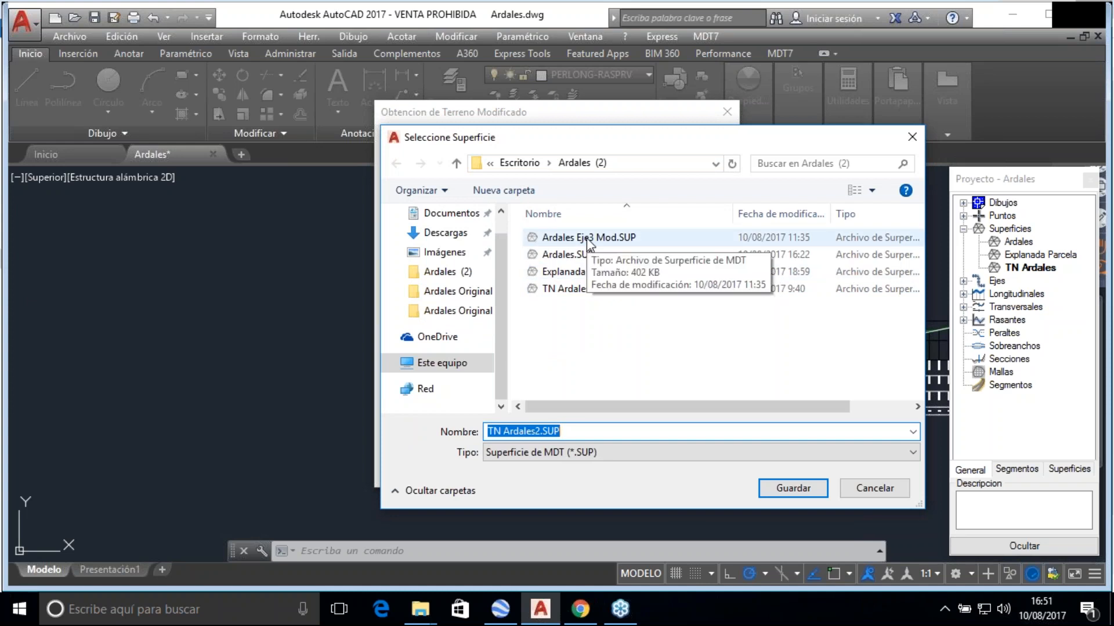
left_click(566, 239)
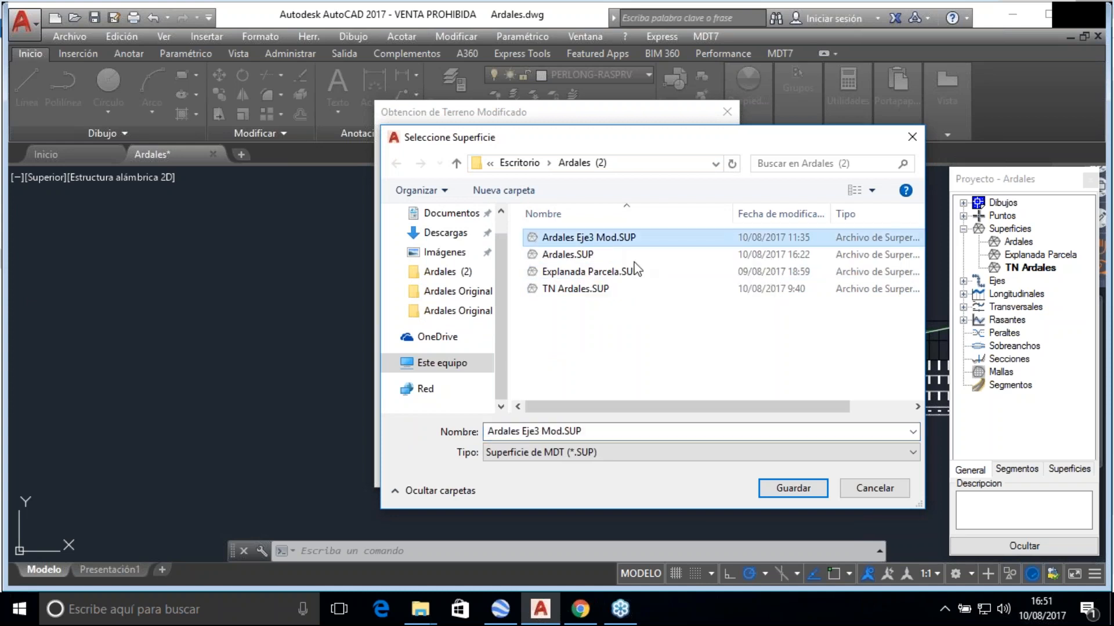
left_click(790, 490)
left_click(590, 306)
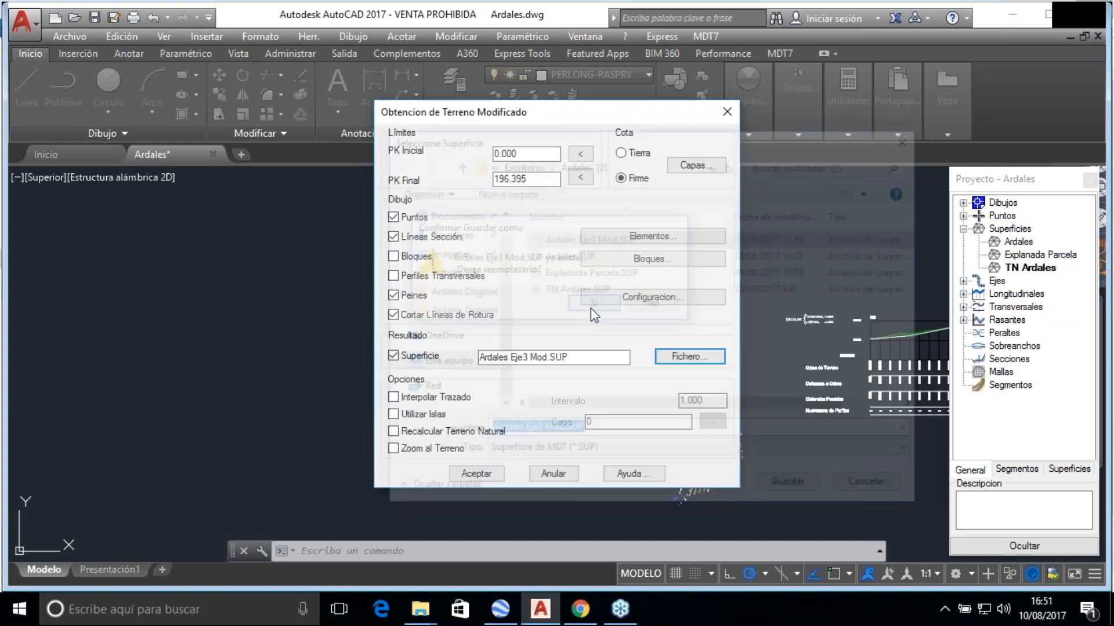
left_click(473, 473)
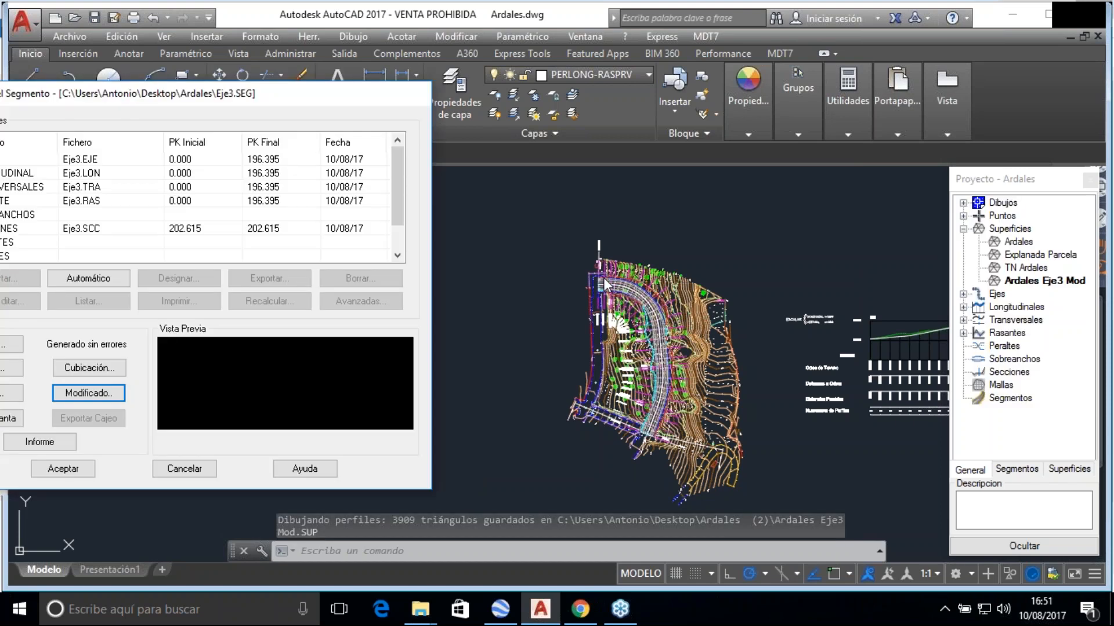
scroll(642, 384, "up", 8)
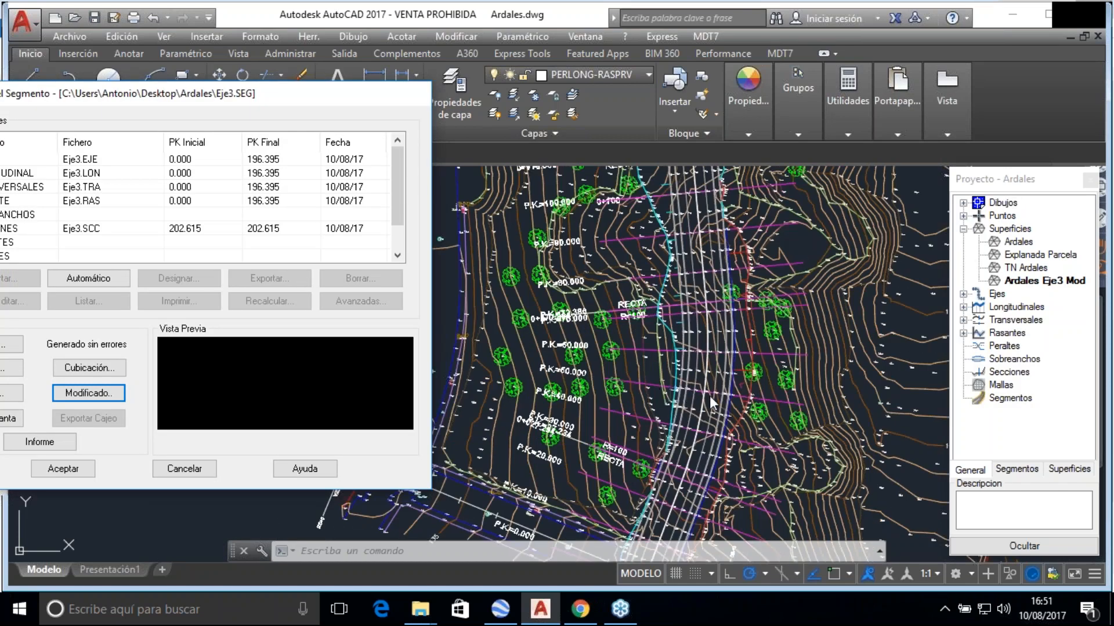
Accept the Eje3 segment definition and update its modified sections file Eje3.SCC
scroll(708, 396, "down", 3)
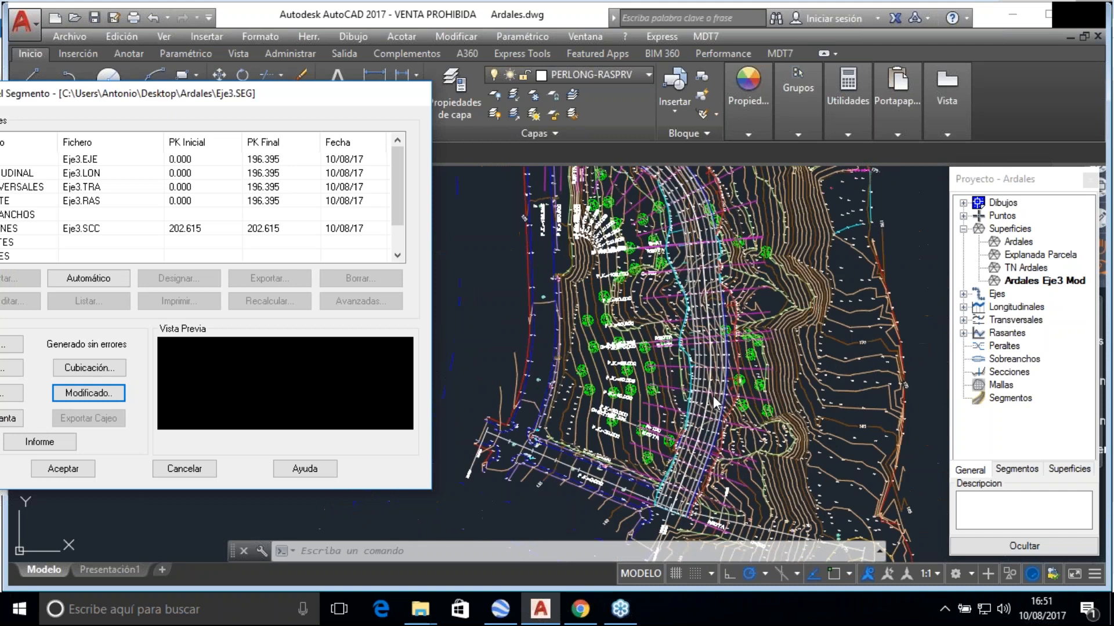
left_click(590, 75)
left_click_drag(168, 104, 281, 117)
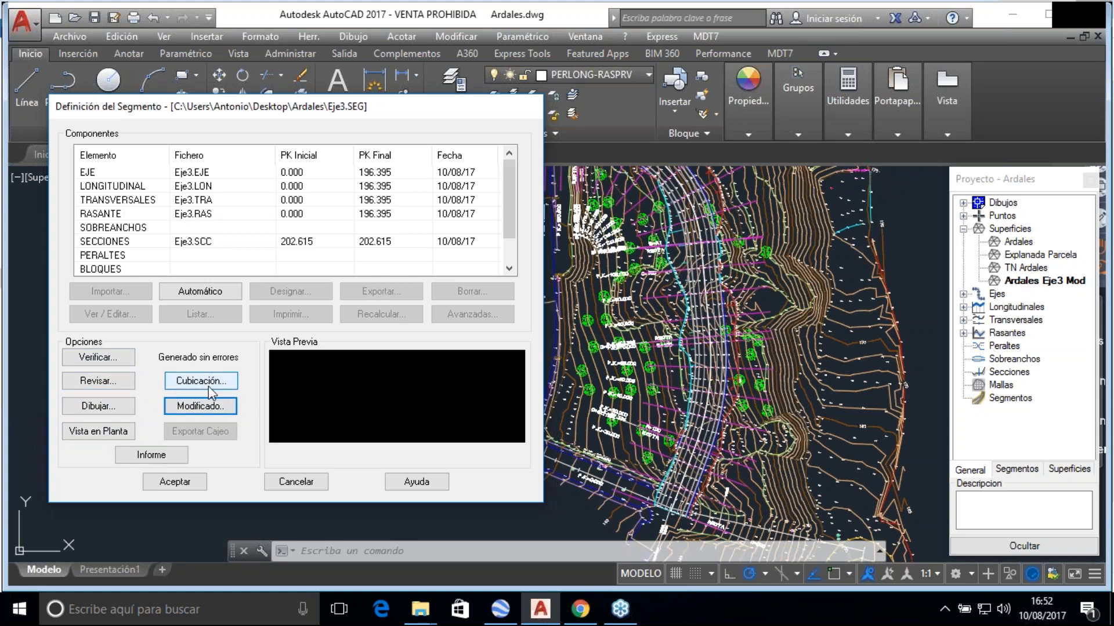
left_click(179, 486)
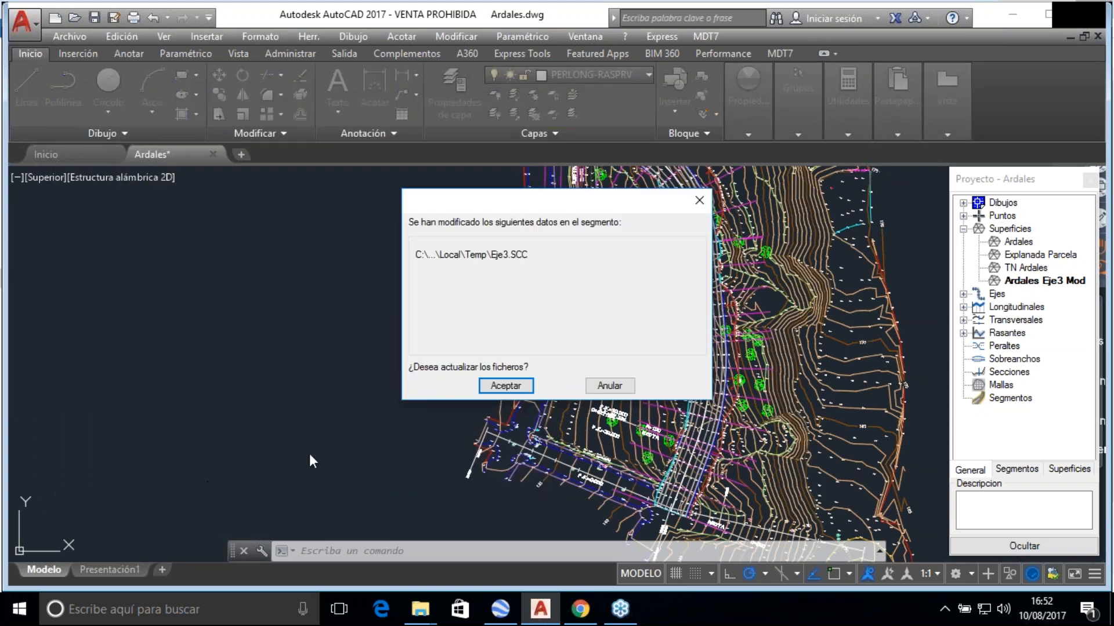
left_click(501, 387)
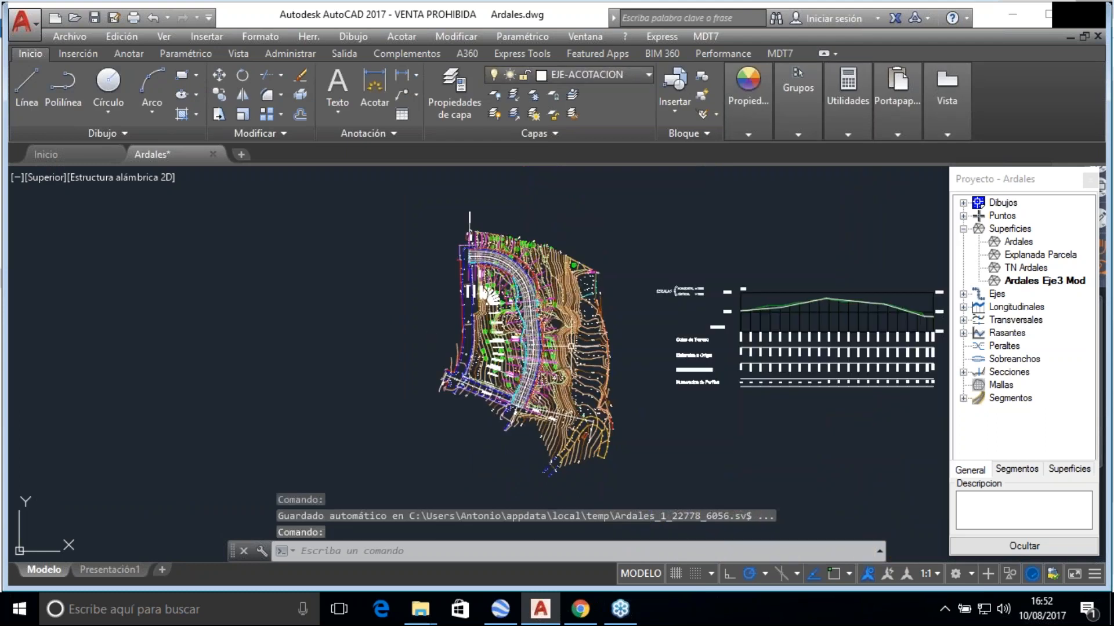
Freeze the PERTRAN-TRANS layer to hide the transverse profile lines across the road in the plan drawing
scroll(509, 331, "up", 2)
scroll(505, 332, "down", 2)
left_click(577, 75)
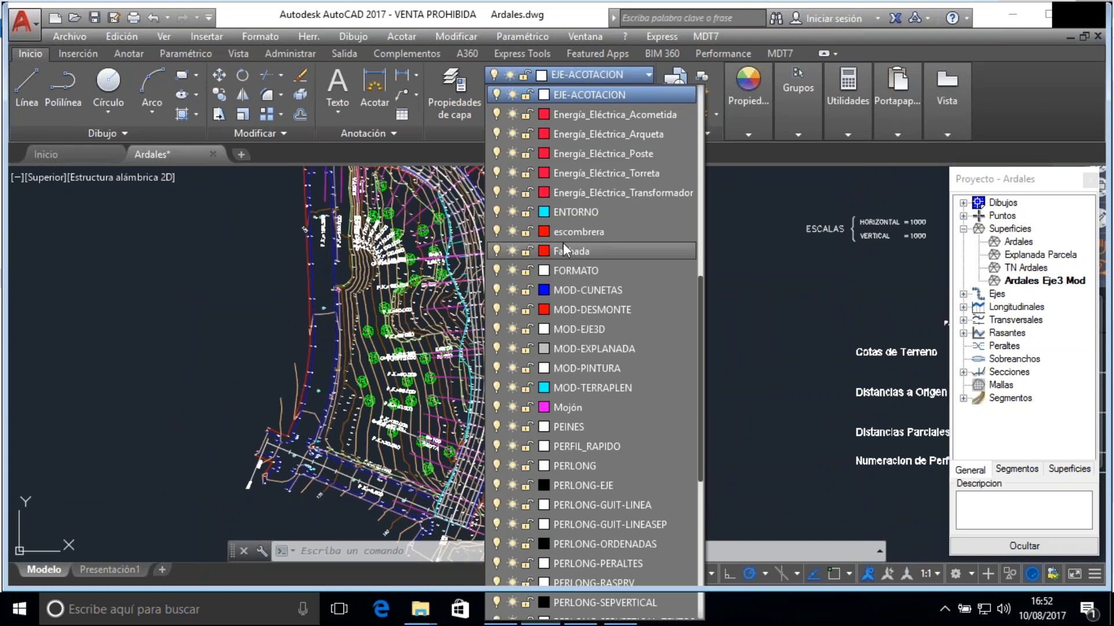
scroll(562, 243, "down", 3)
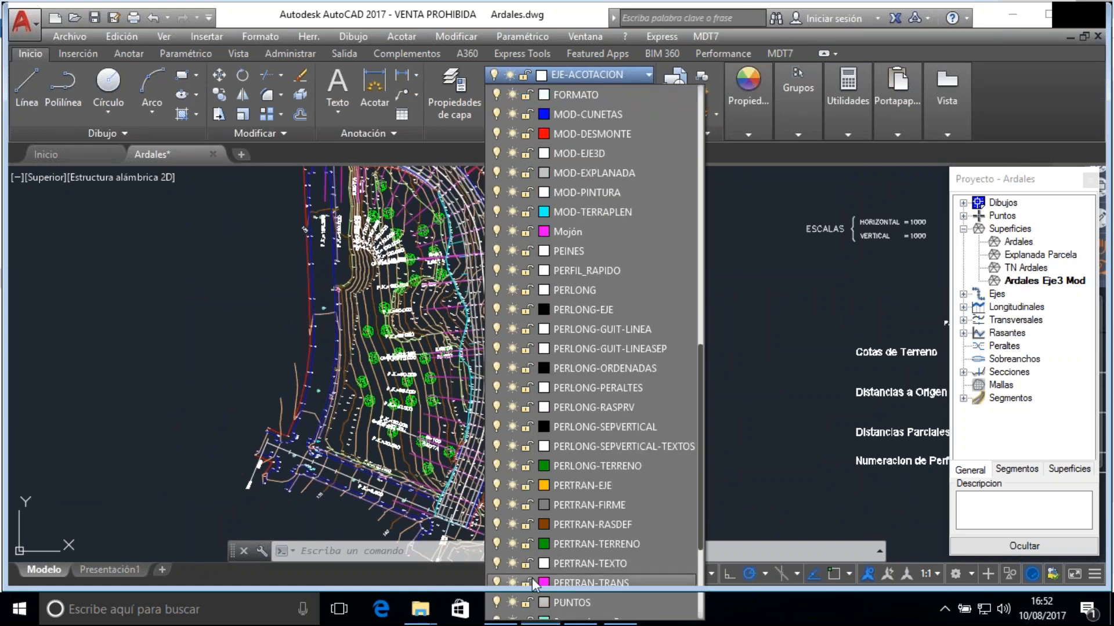
left_click(512, 583)
left_click(180, 307)
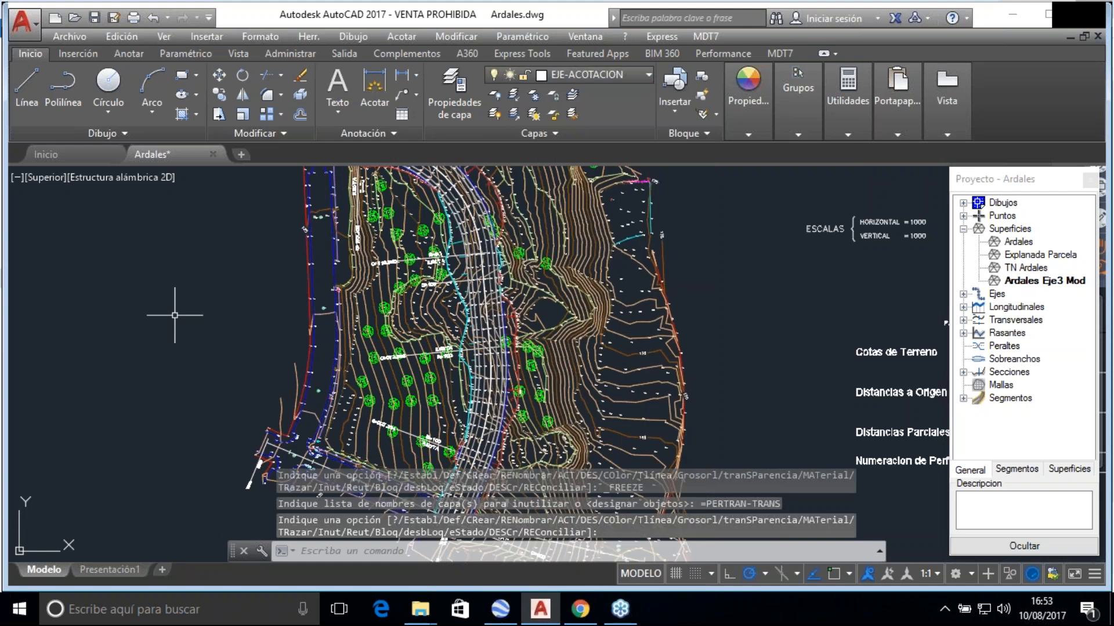
scroll(493, 311, "up", 6)
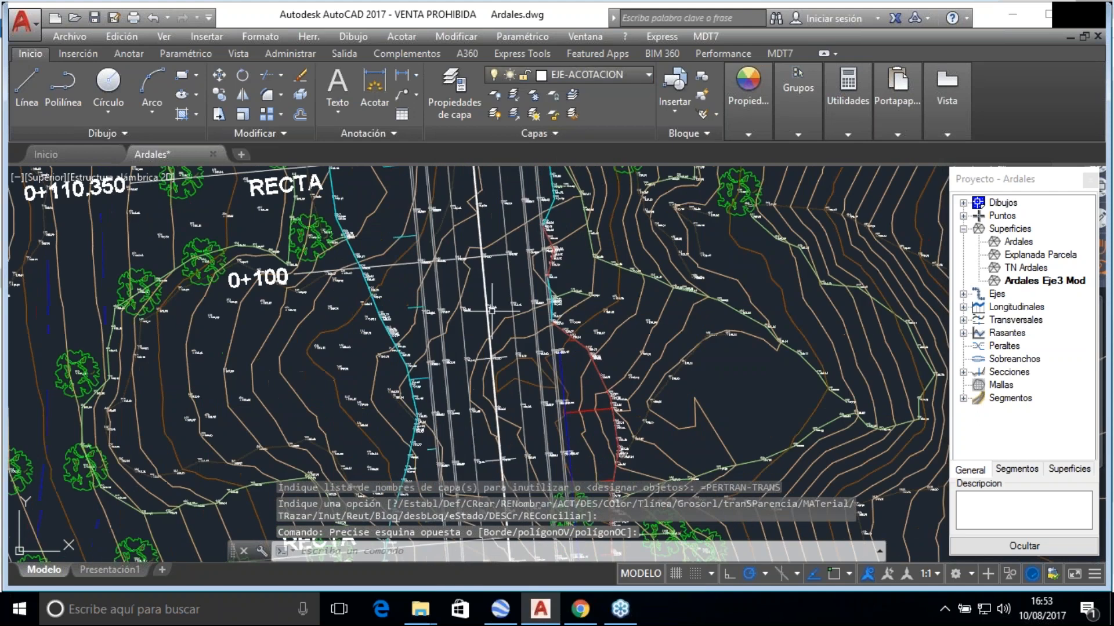
left_click(573, 75)
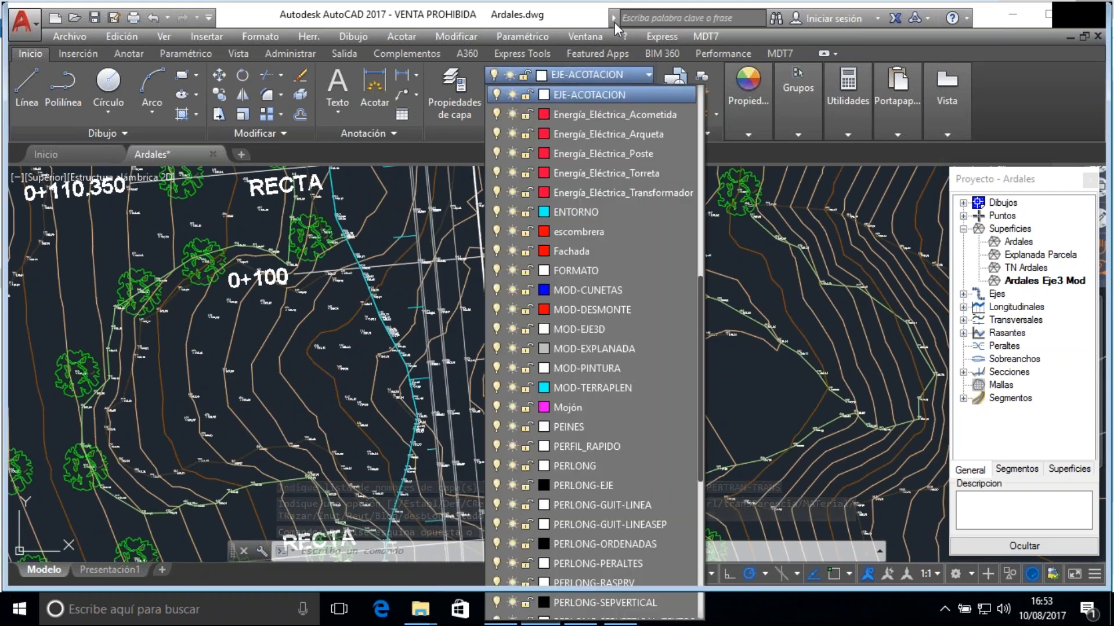
left_click(586, 19)
scroll(618, 265, "down", 6)
scroll(619, 266, "down", 2)
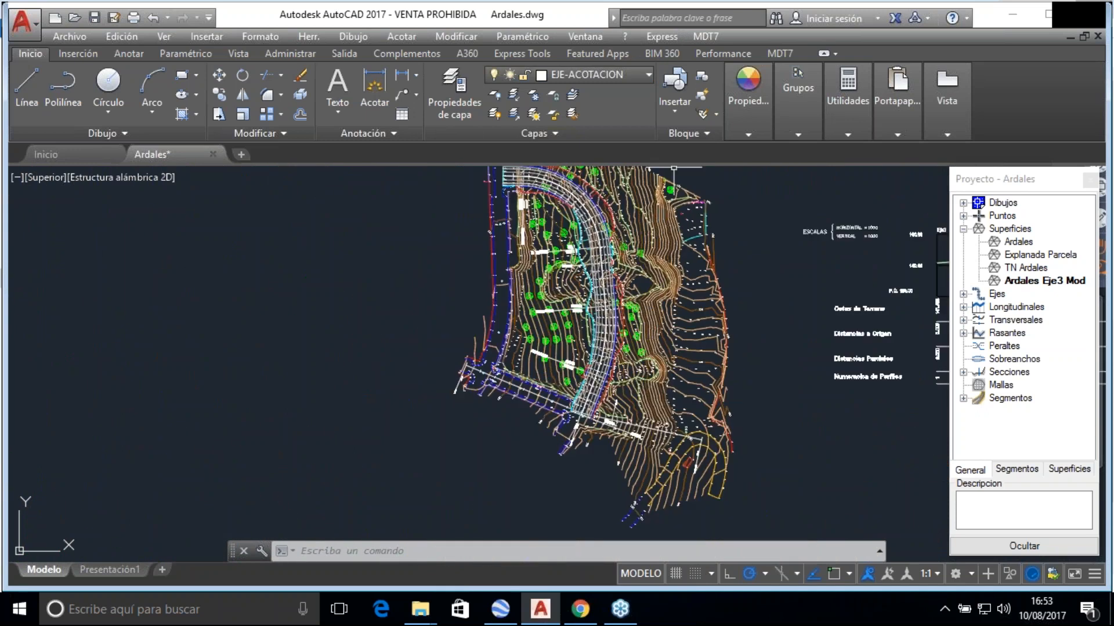
left_click(704, 36)
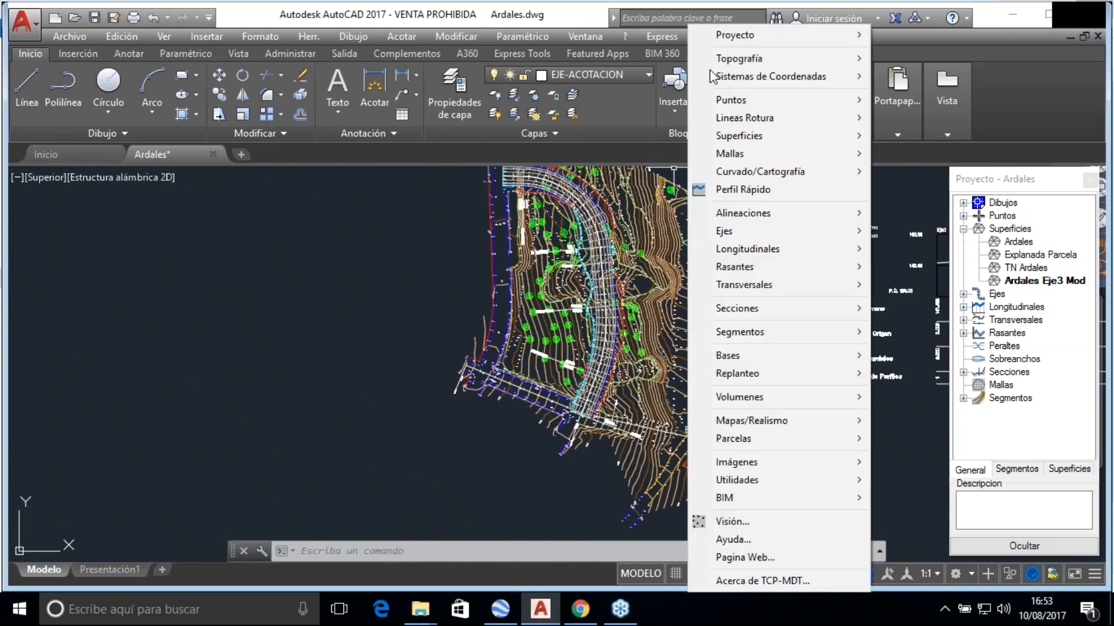
mouse_move(751, 144)
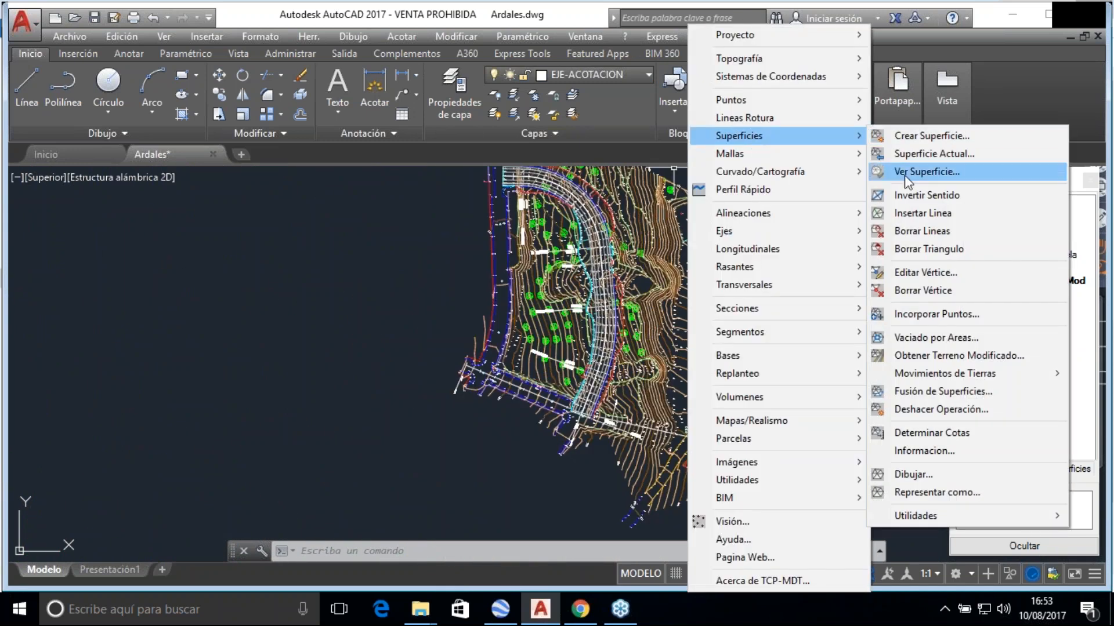
left_click(732, 33)
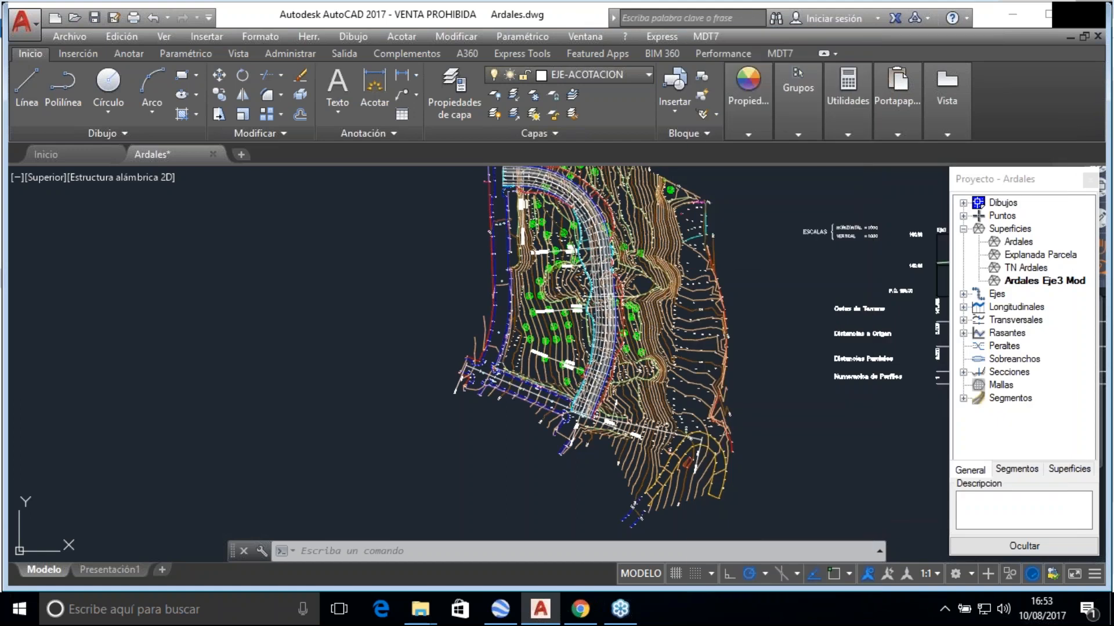
scroll(600, 255, "up", 4)
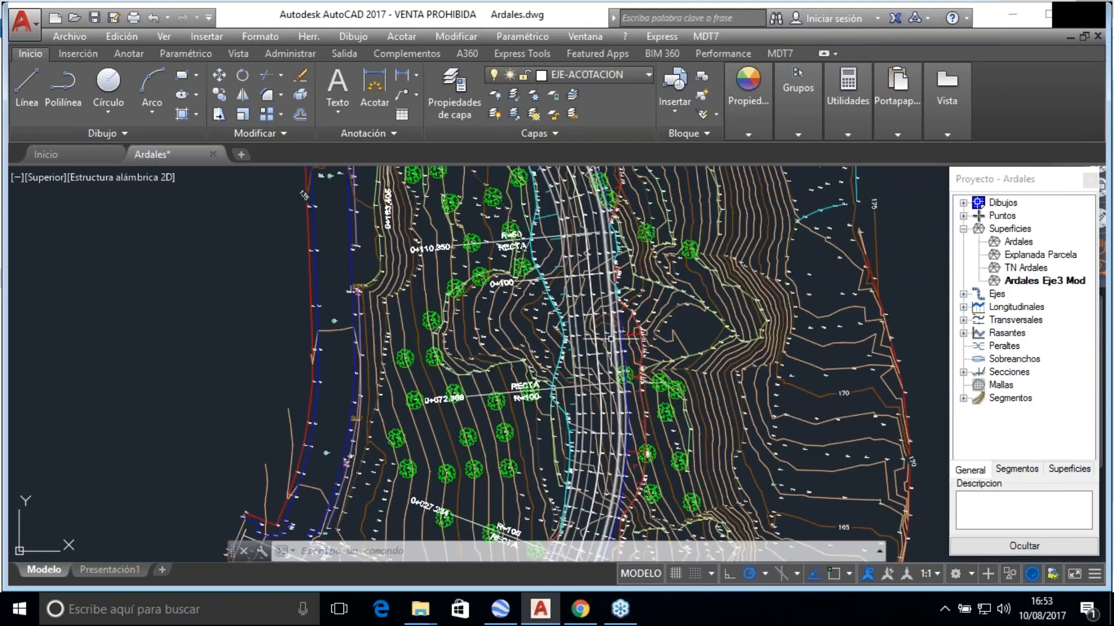
scroll(602, 356, "down", 6)
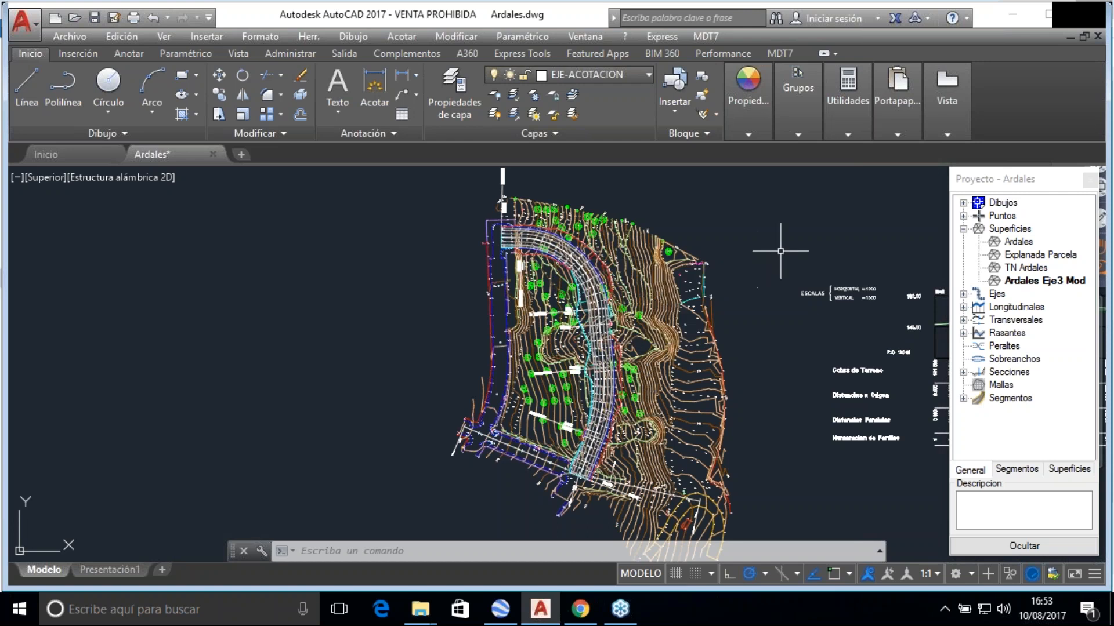
scroll(780, 251, "down", 2)
scroll(780, 250, "up", 2)
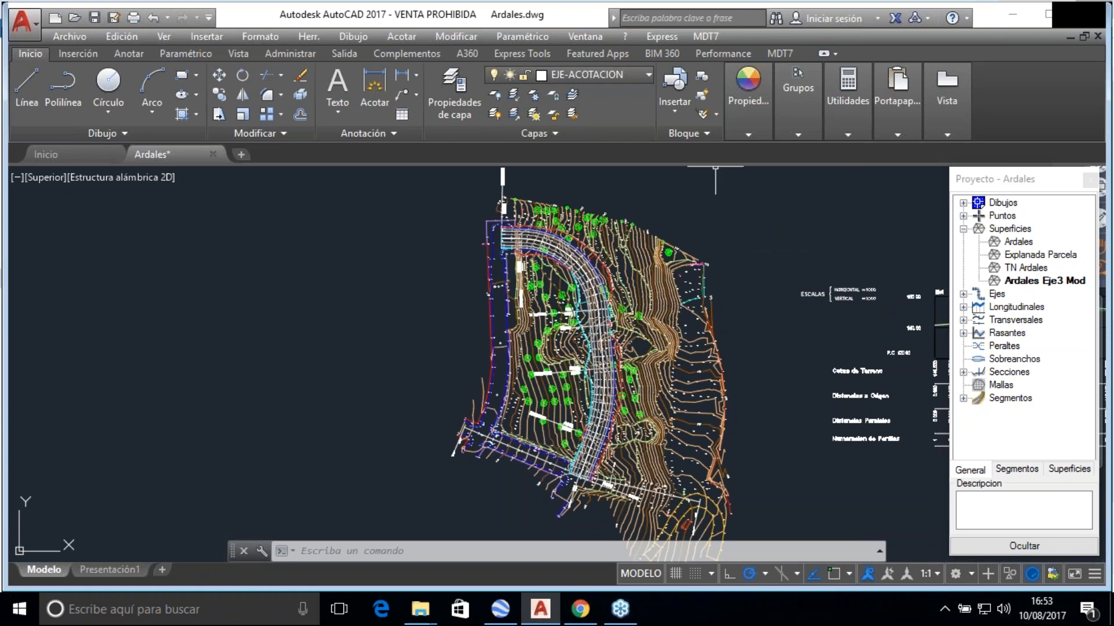
Start exporting entities to Google Earth, excluding points and surface and including only polyline layers
left_click(707, 34)
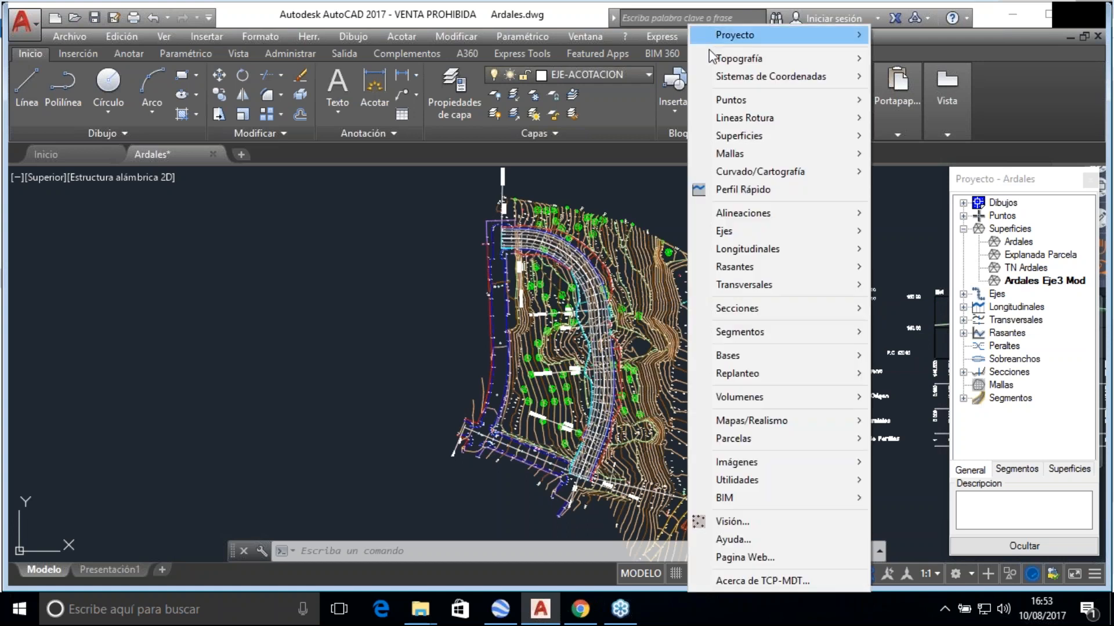
mouse_move(757, 432)
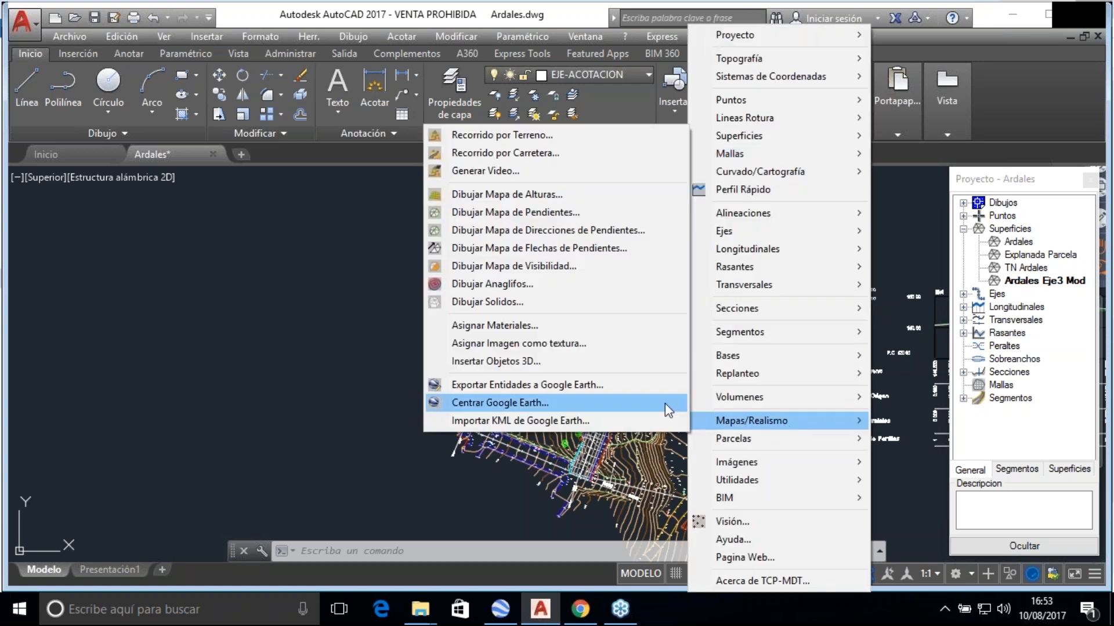
left_click(611, 393)
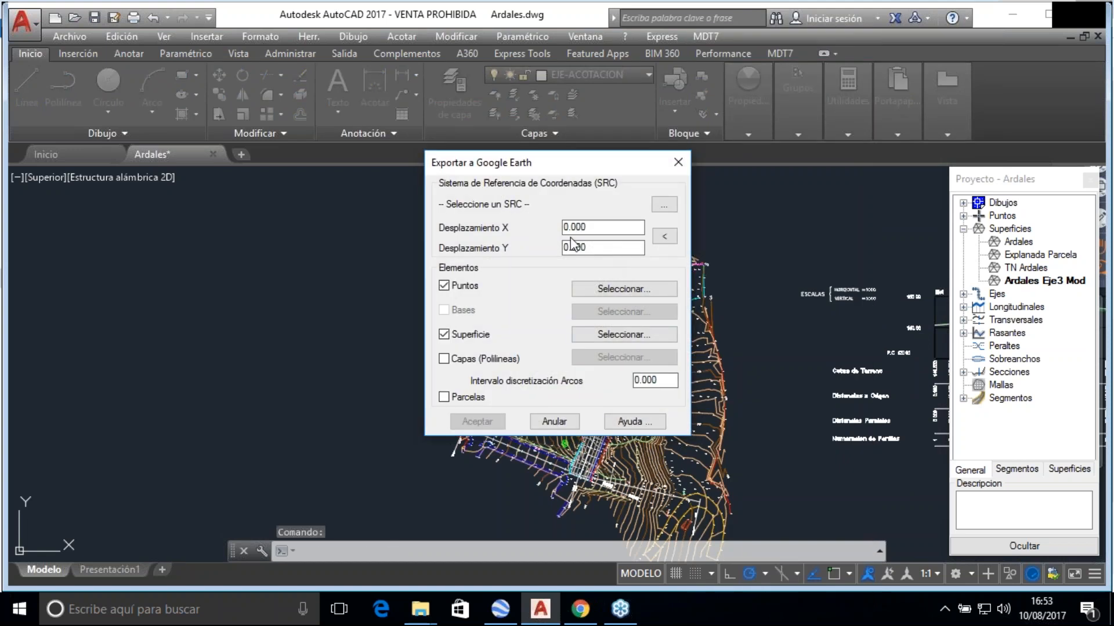
left_click(471, 287)
left_click(458, 336)
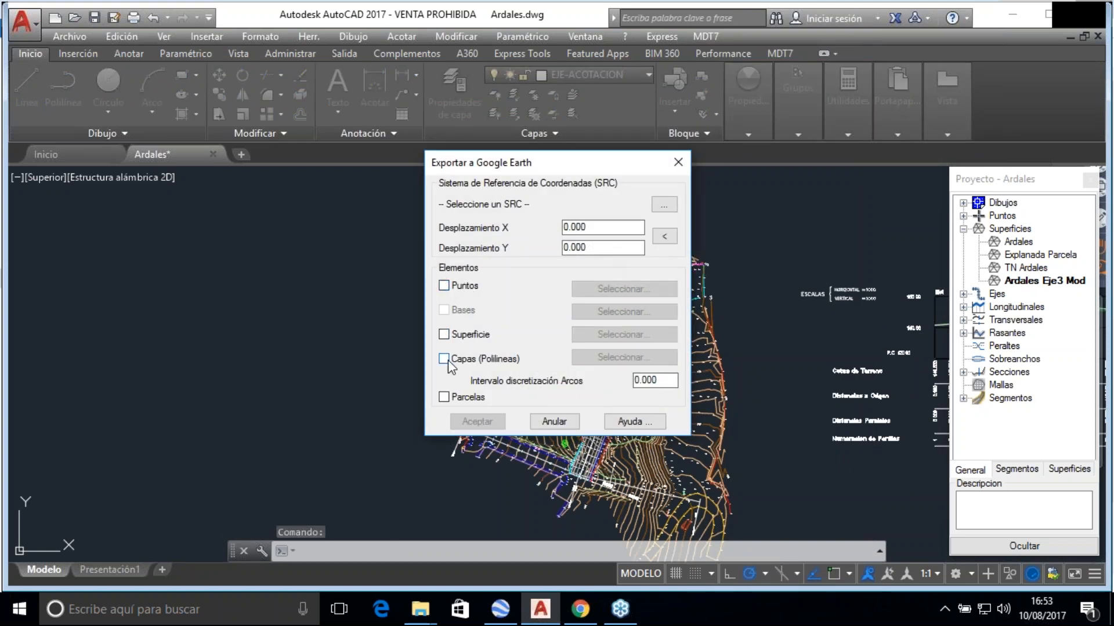
left_click(444, 359)
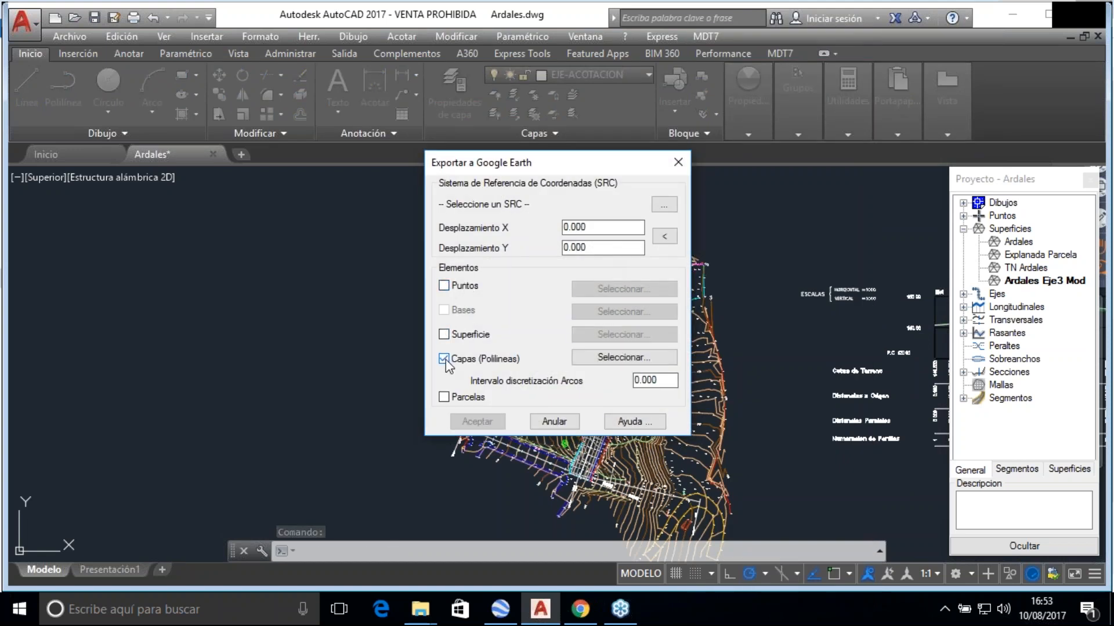
Select the layers MOD-CUNETAS, MOD-DESMONTE, MOD-EJE3D, MOD-EXPLANADA, MOD-PINTURA, MOD-TERRAPLEN and PEINES for the export
left_click(606, 358)
left_click_drag(519, 222, 525, 274)
left_click(466, 248)
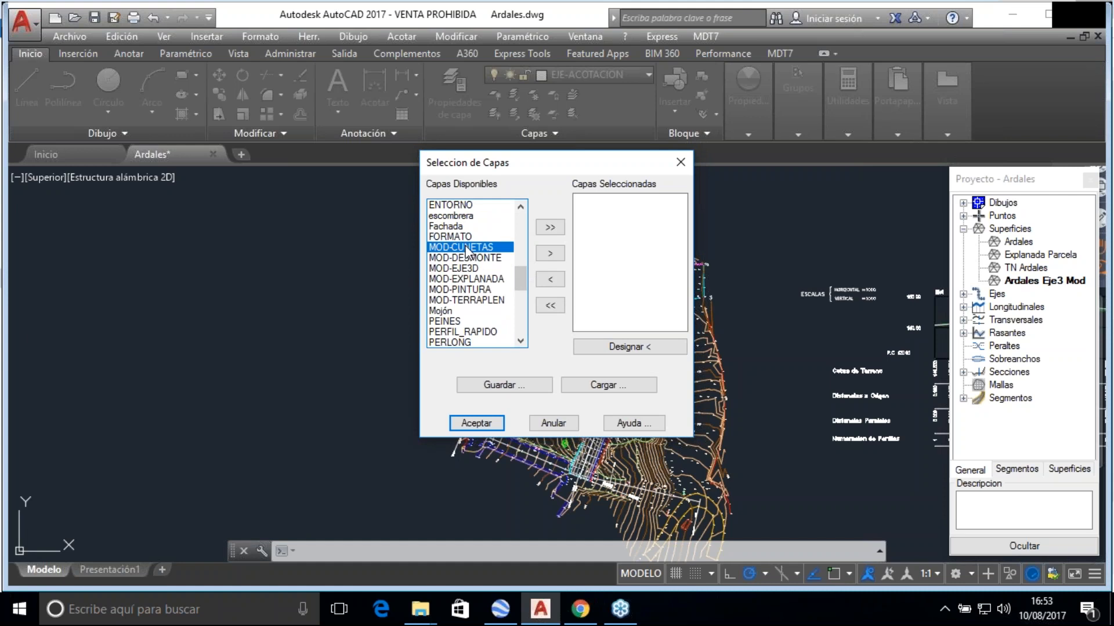
left_click(474, 300, "shift")
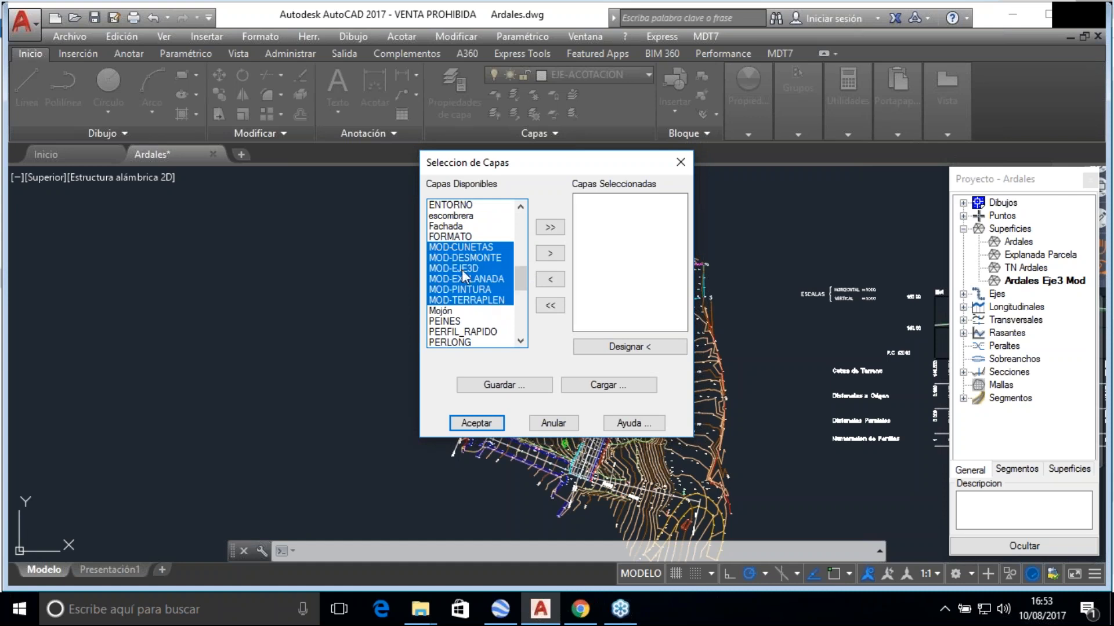
left_click(448, 321, "ctrl")
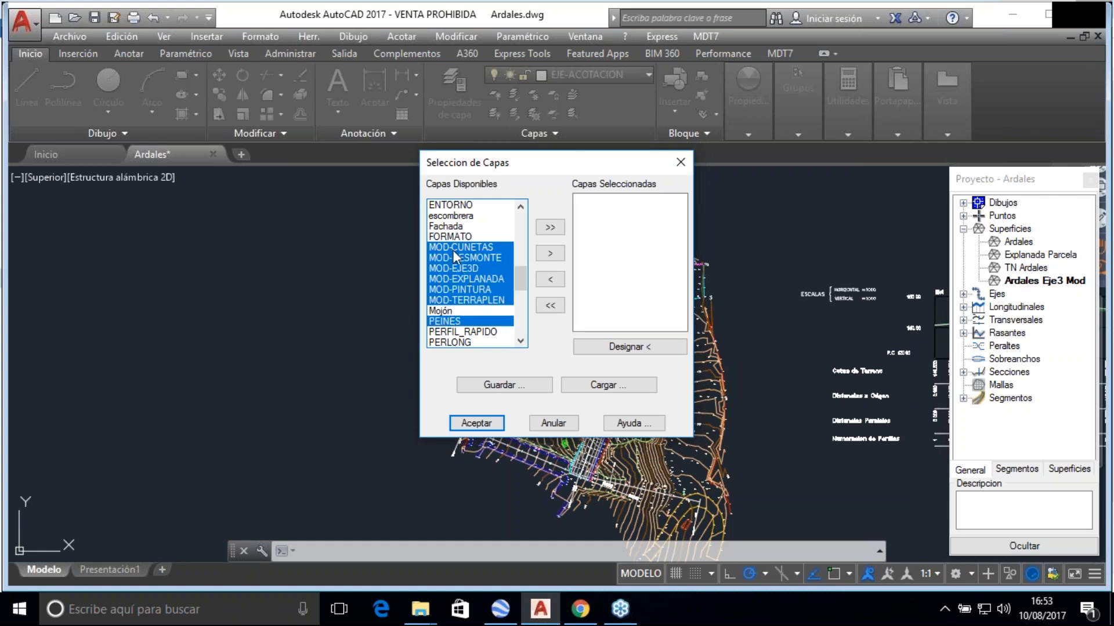
left_click(550, 253)
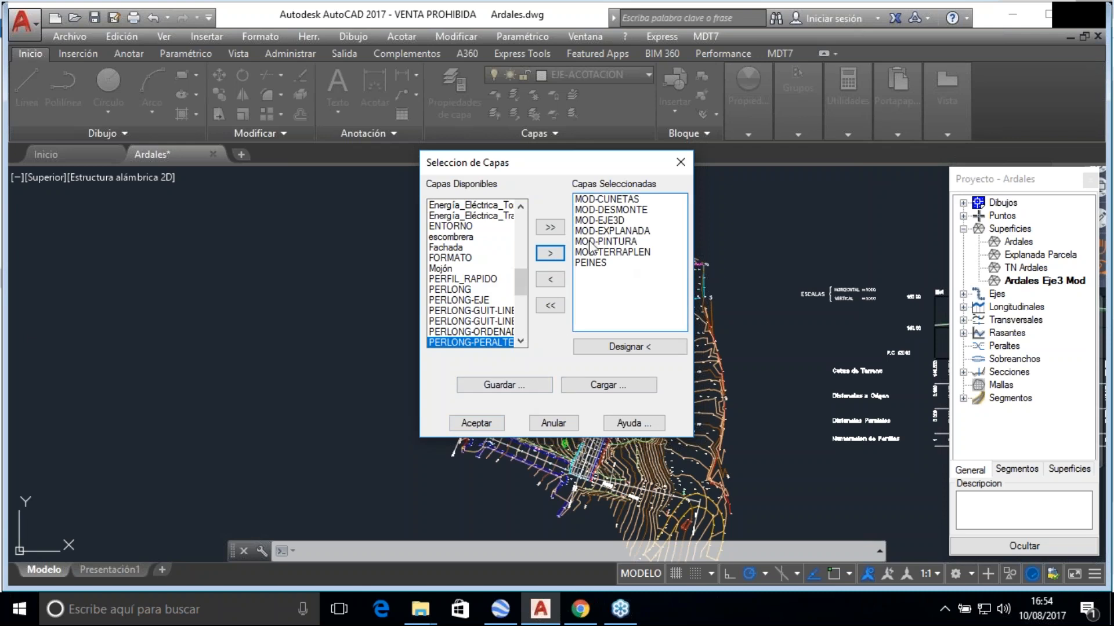
left_click(477, 423)
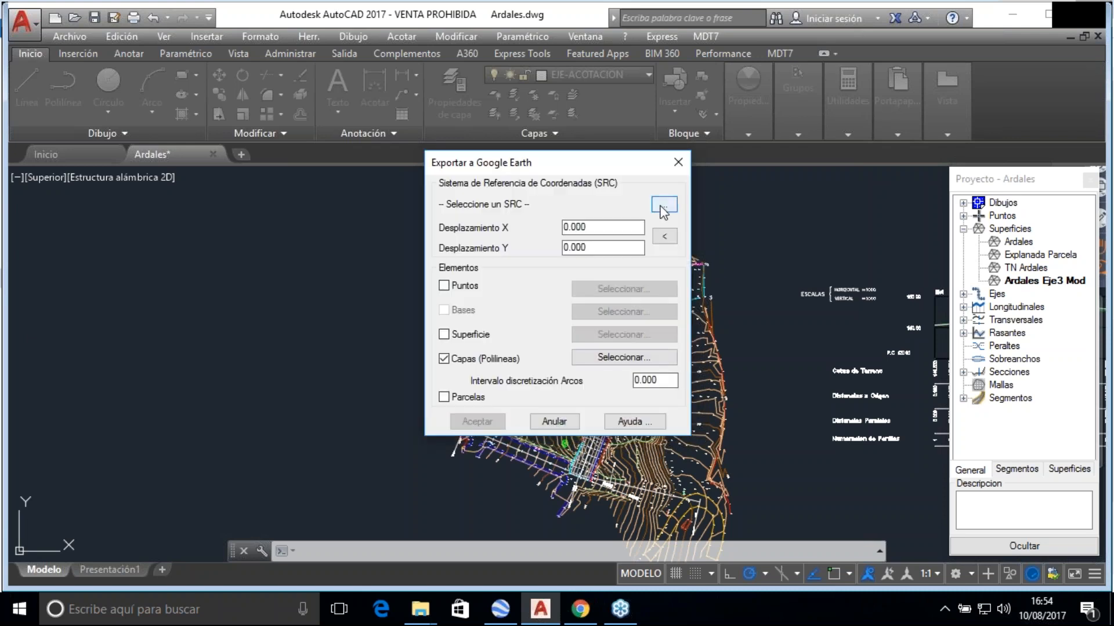
Browse the available areas, keep EUROPE - Spain, and assign 23030 : ED50 / UTM zone 30N as the export's coordinate reference system
left_click(664, 205)
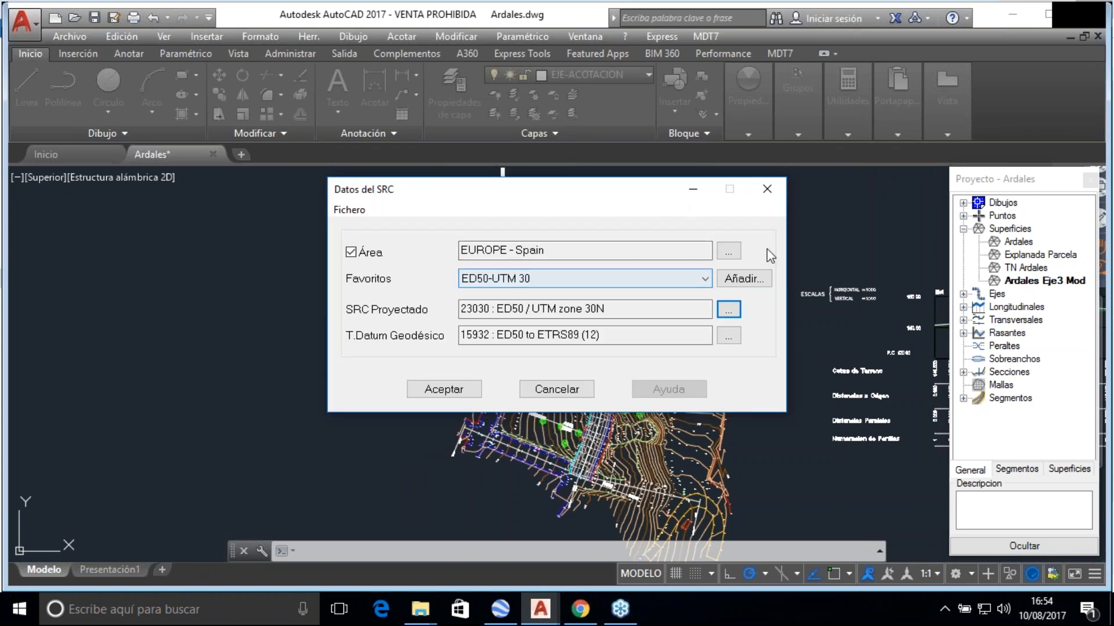
left_click(729, 252)
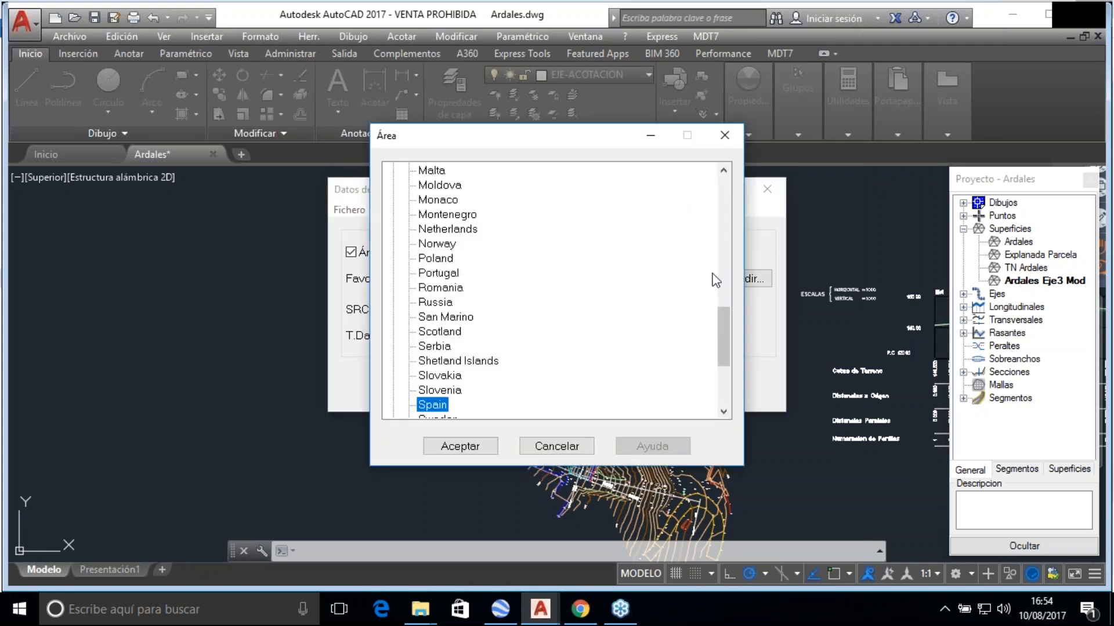
scroll(725, 334, "down", 3)
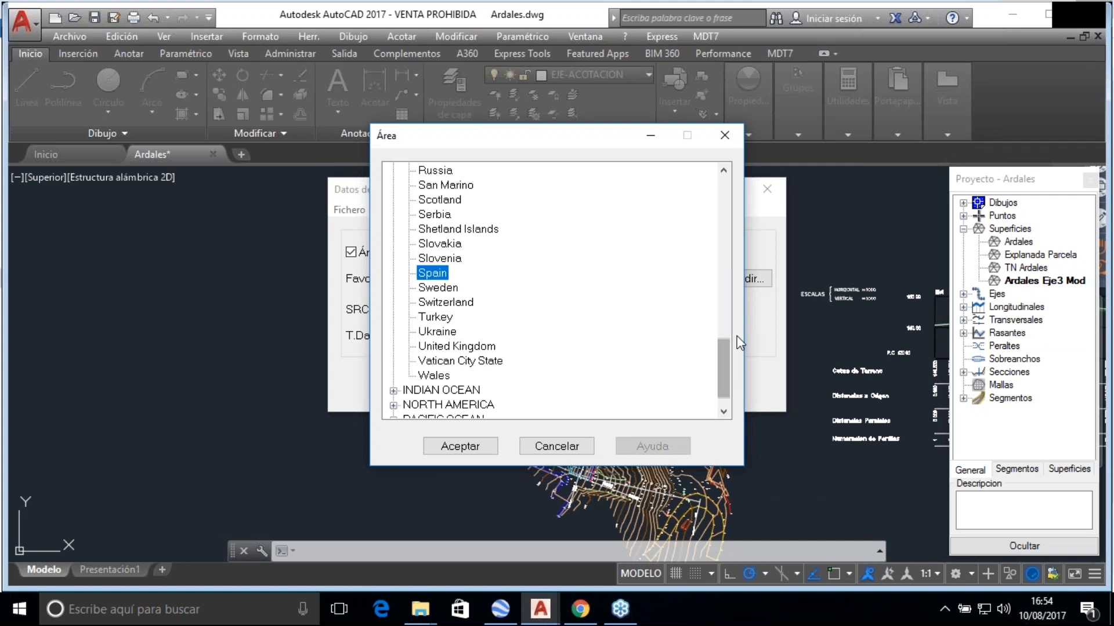
scroll(722, 353, "down", 1)
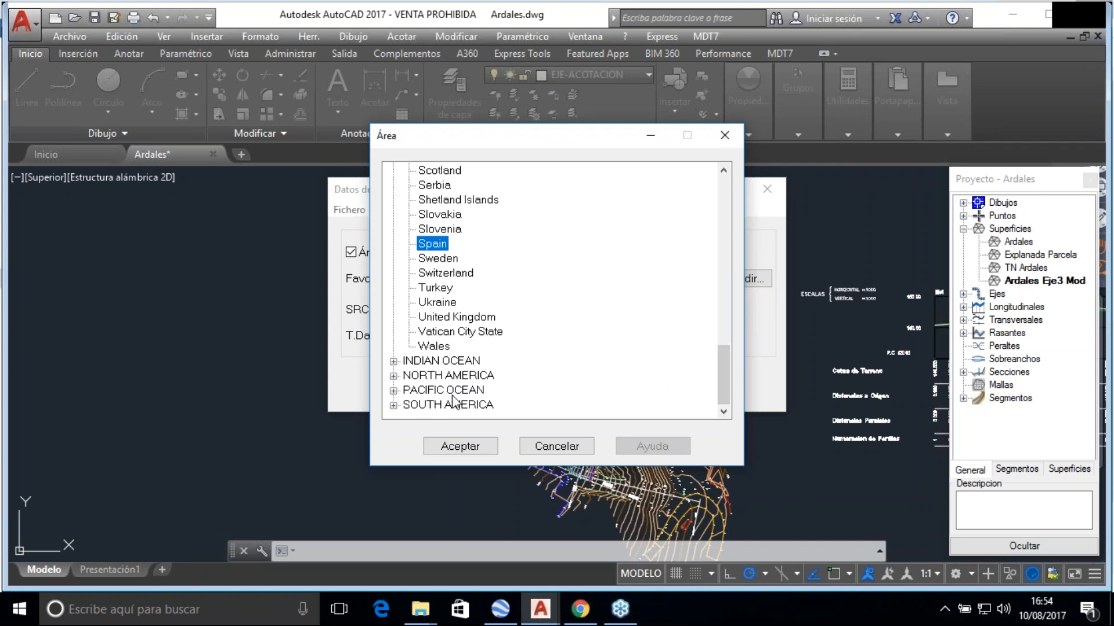
left_click(393, 405)
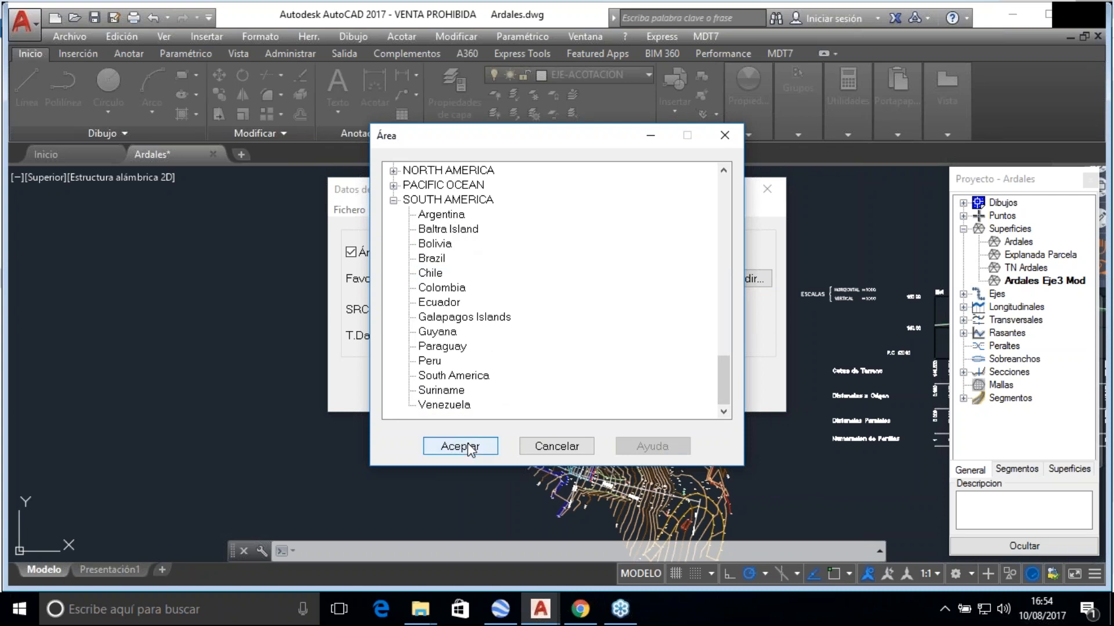
left_click(486, 448)
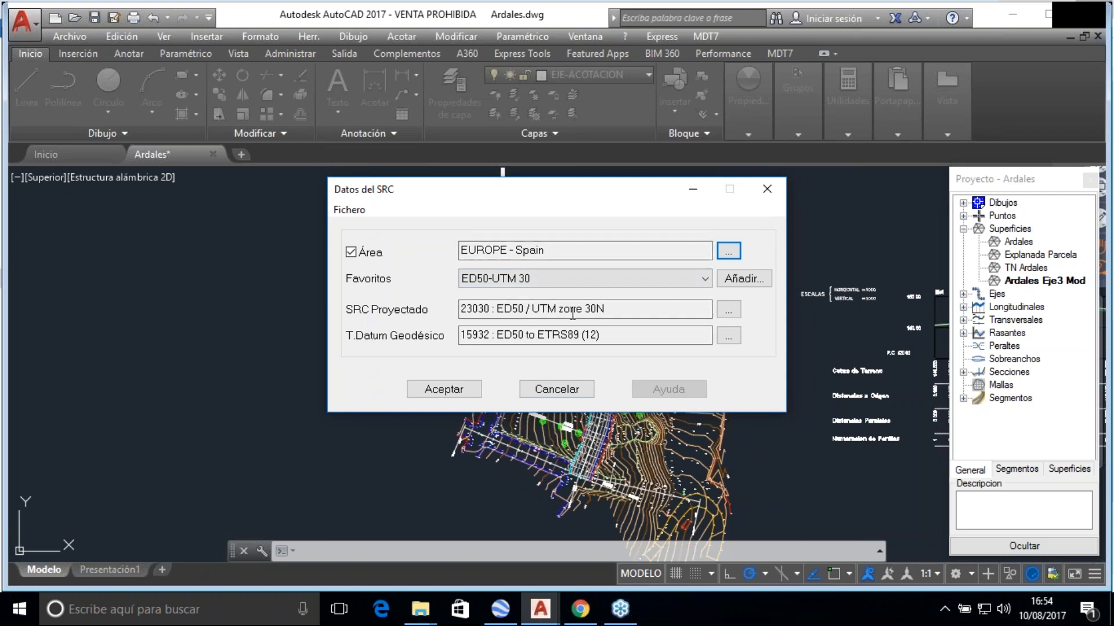
left_click(443, 389)
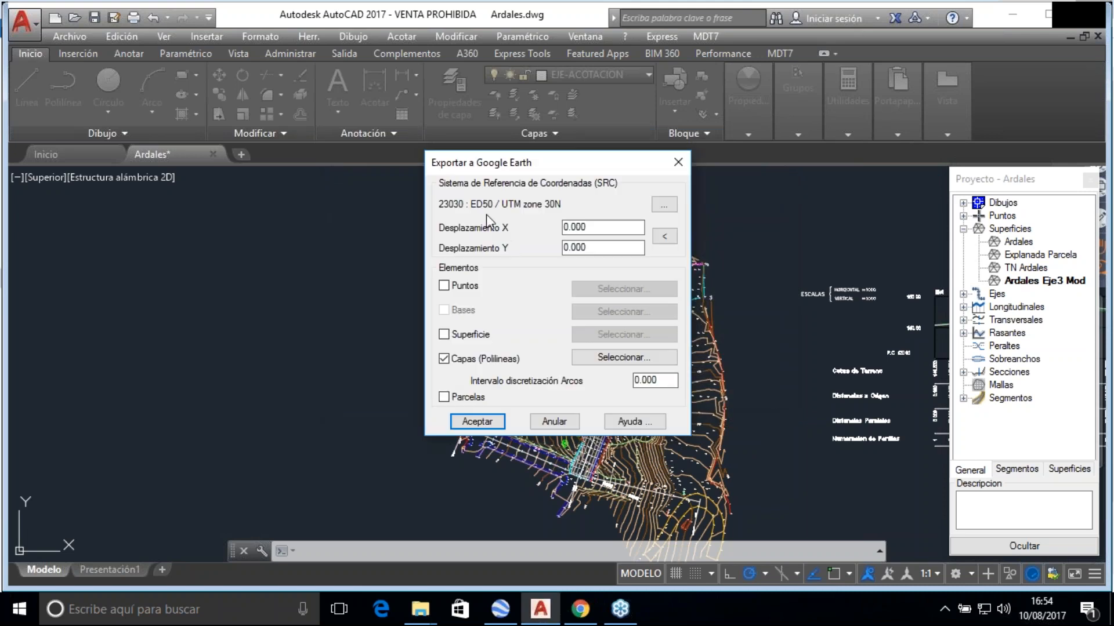
Save the Google Earth export as Ardales Eje3 Mod.KML, replacing the existing file, and open the generated file
left_click(477, 422)
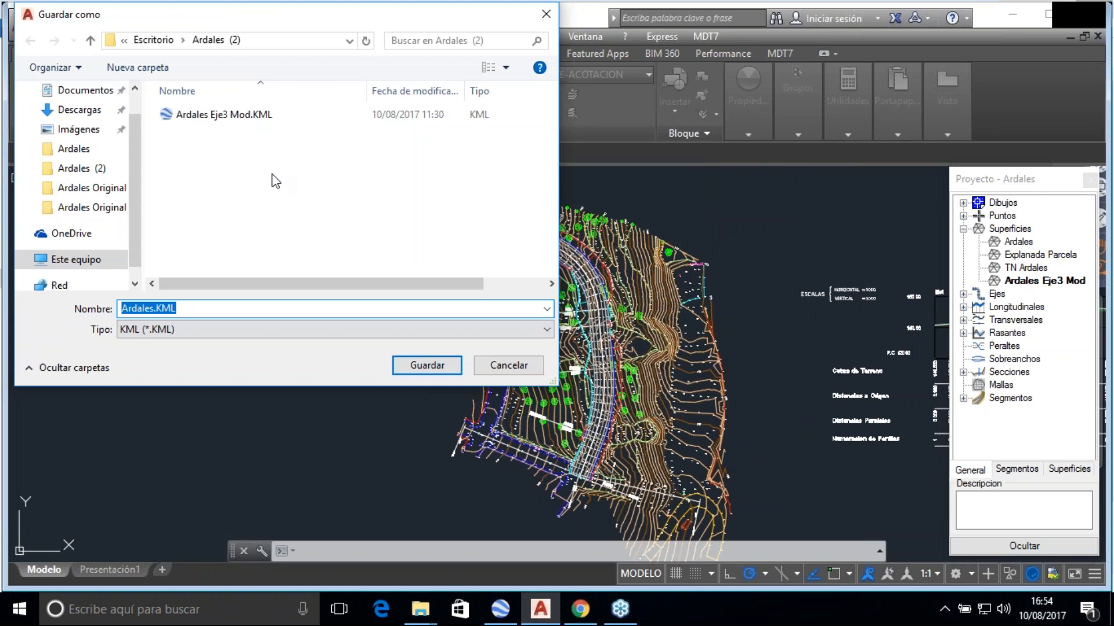
left_click(226, 116)
left_click(426, 363)
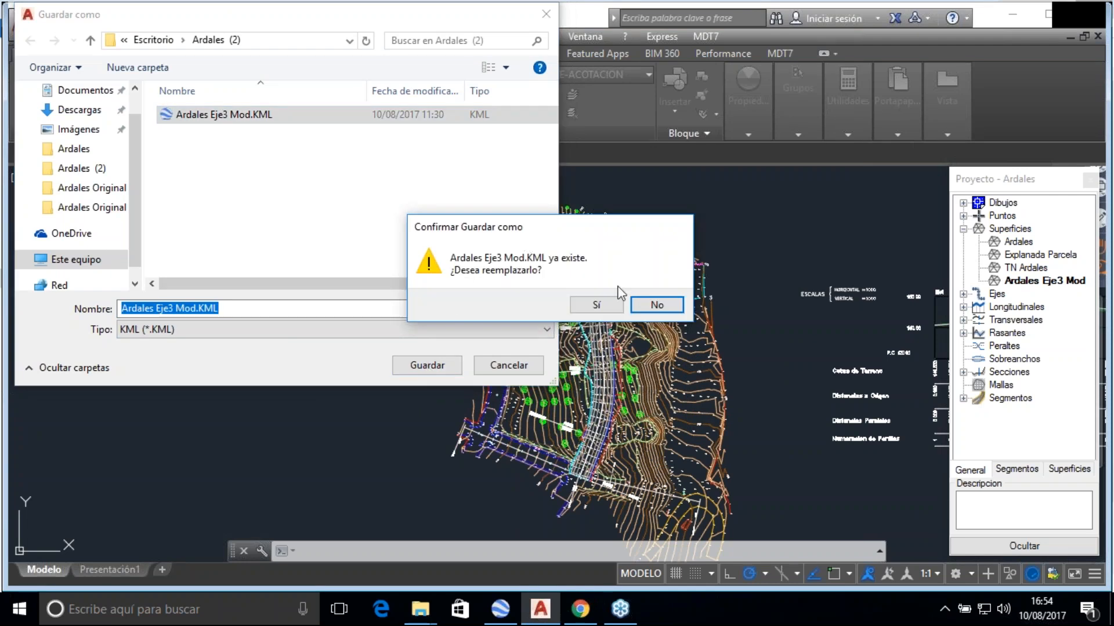
left_click(595, 305)
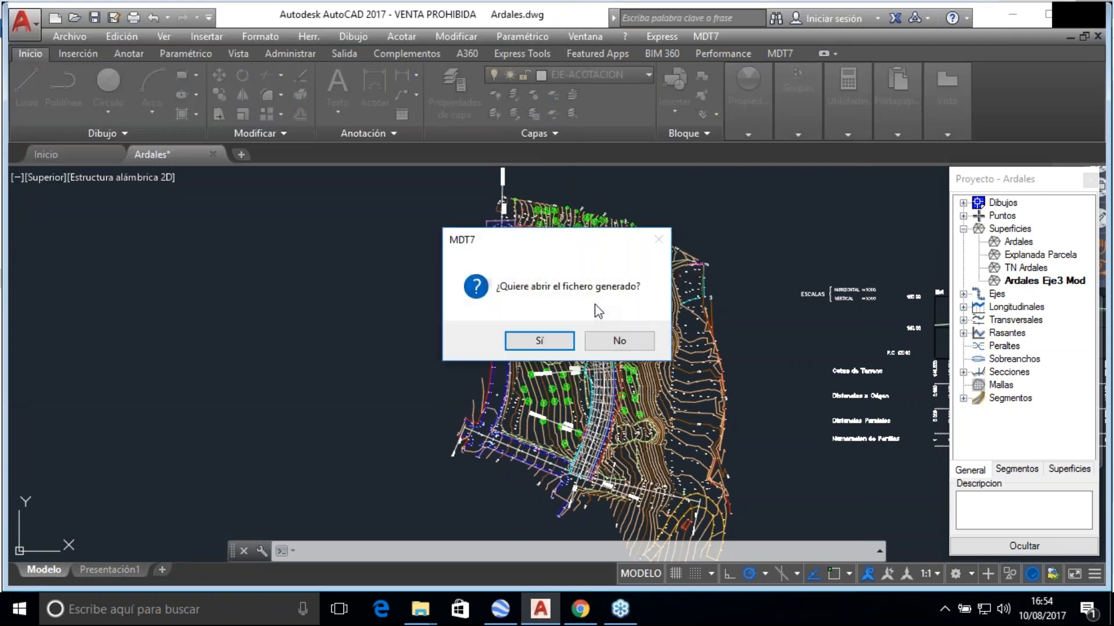
left_click(539, 340)
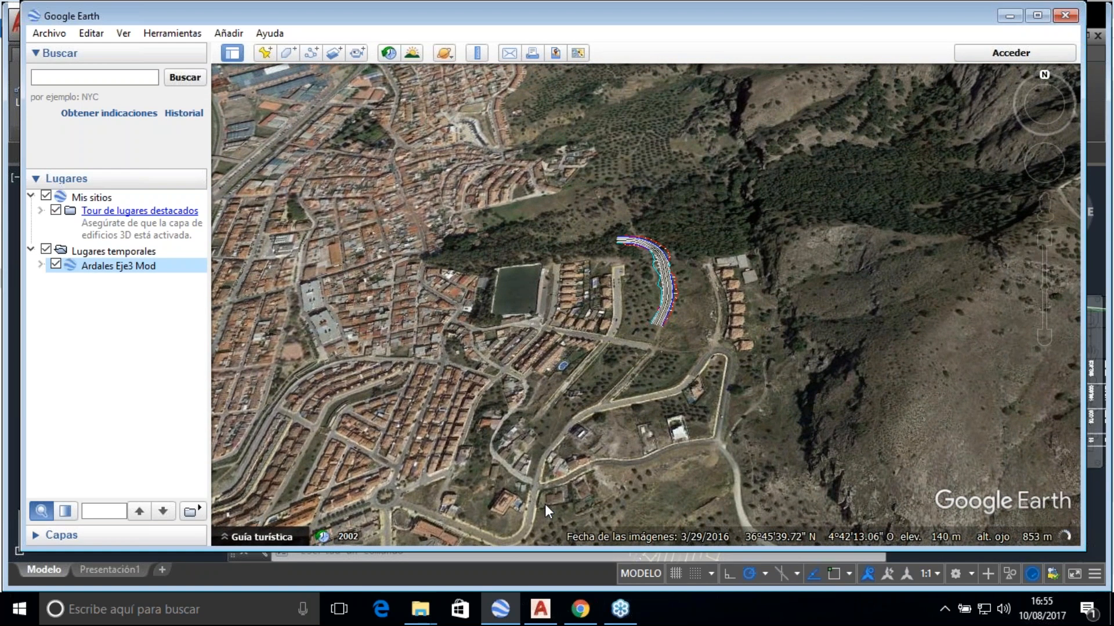
Examine the exported road and its slopes against the surrounding streets and terrain in Google Earth, and return to AutoCAD
scroll(673, 284, "up", 1)
scroll(672, 284, "up", 2)
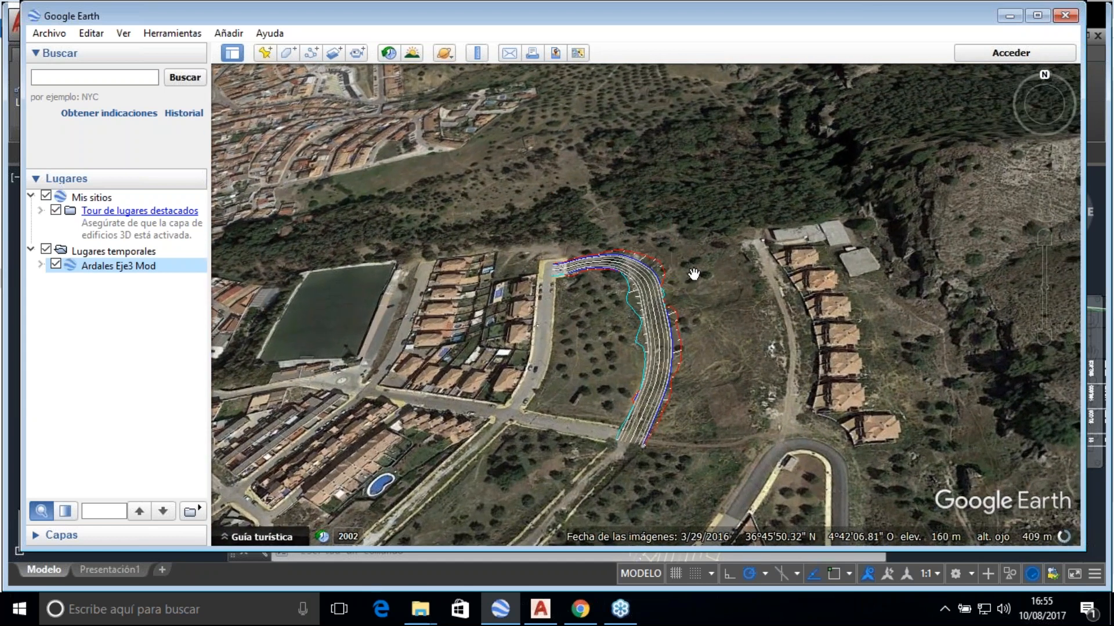
scroll(693, 274, "down", 1)
scroll(687, 282, "up", 2)
left_click_drag(717, 347, 773, 297)
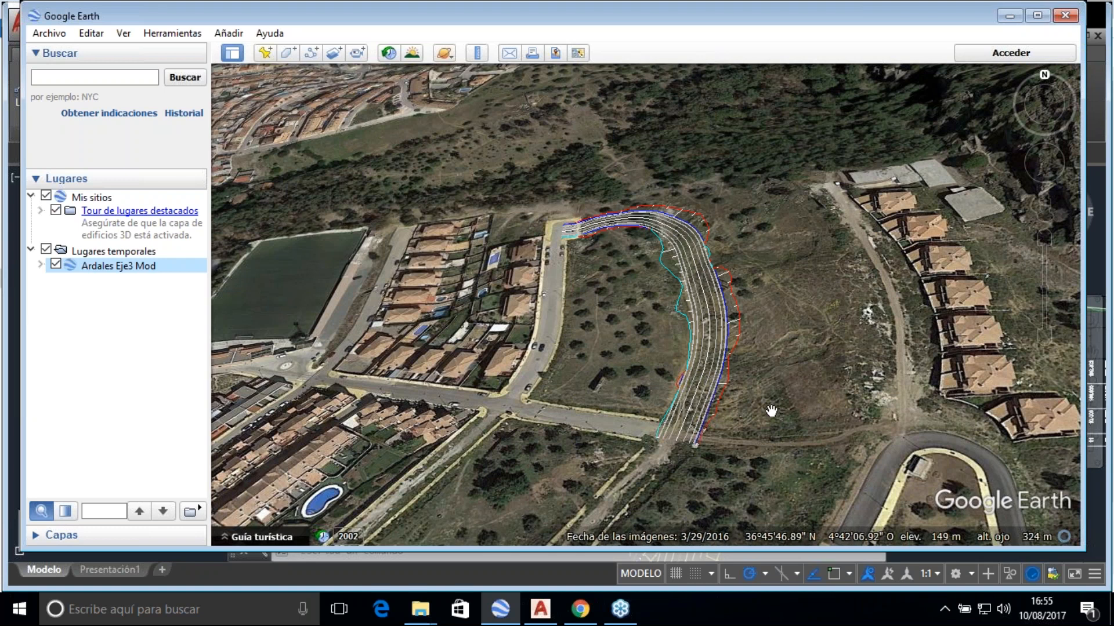
scroll(798, 381, "down", 3)
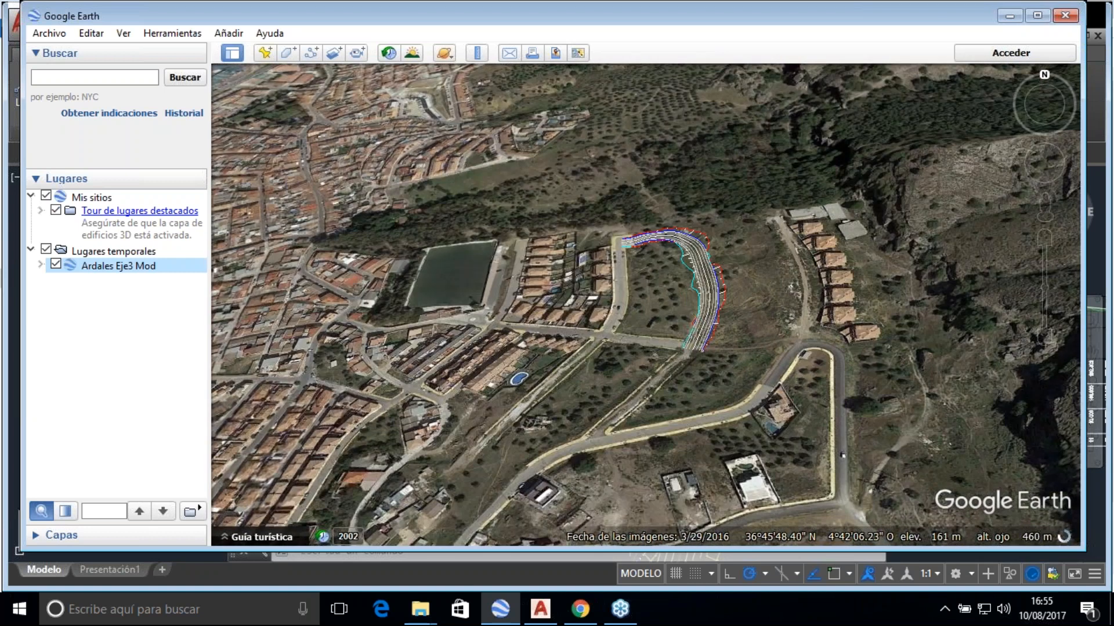
left_click_drag(754, 284, 742, 330)
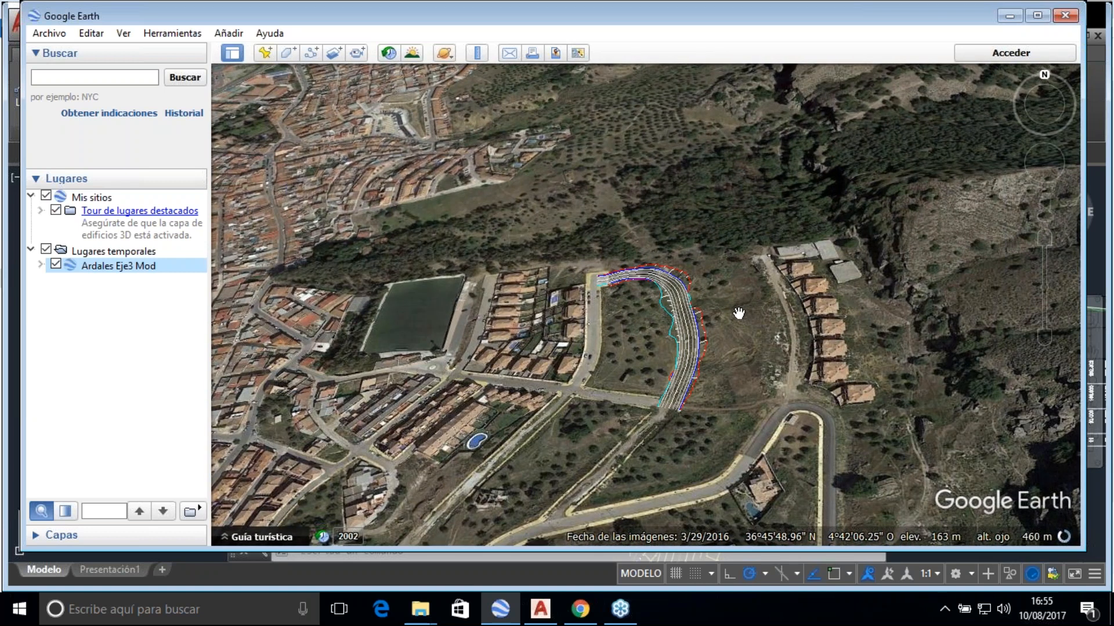
left_click(1007, 16)
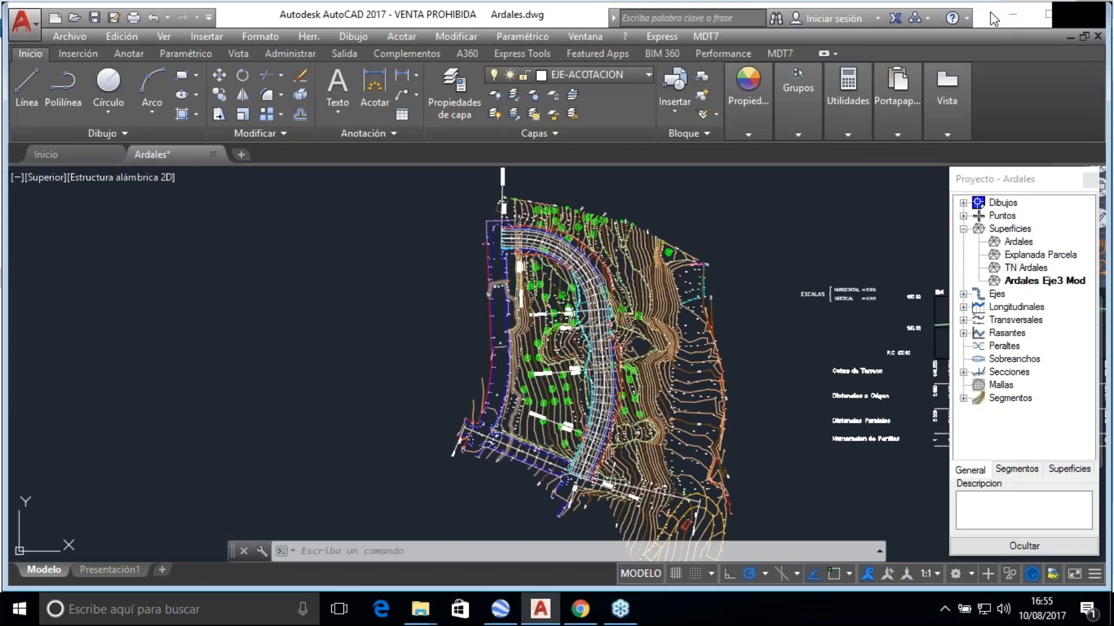
Launch a road drive-through (Recorrido por Carretera) using the Eje3.SEG segment and the Ardales Eje3 Mod surface with the default parameters
scroll(373, 251, "down", 2)
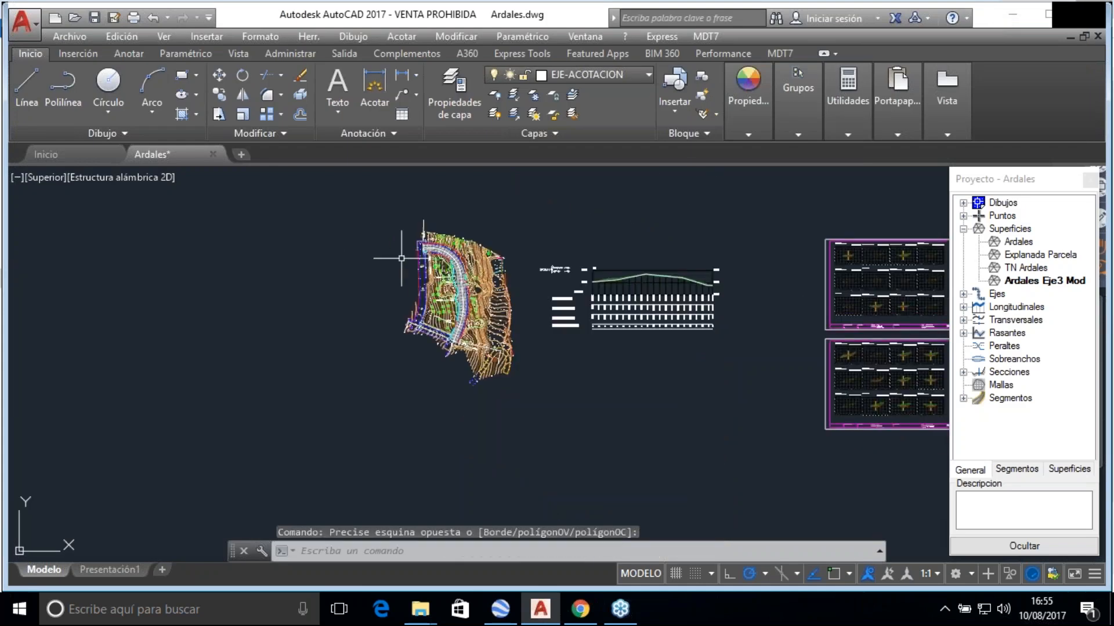
scroll(422, 265, "up", 2)
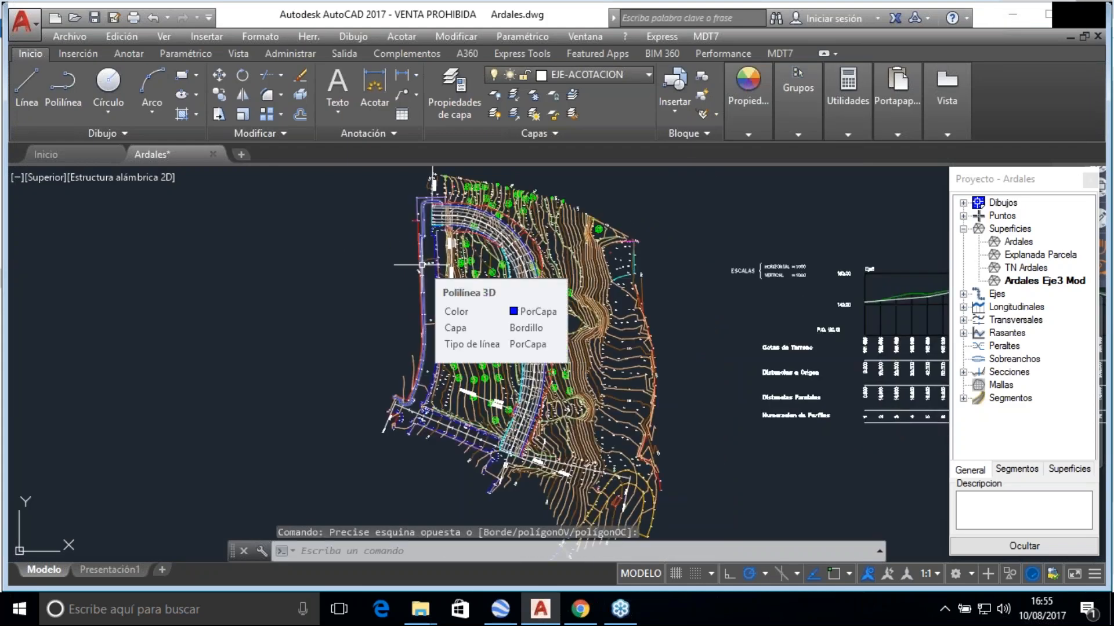
scroll(405, 281, "down", 1)
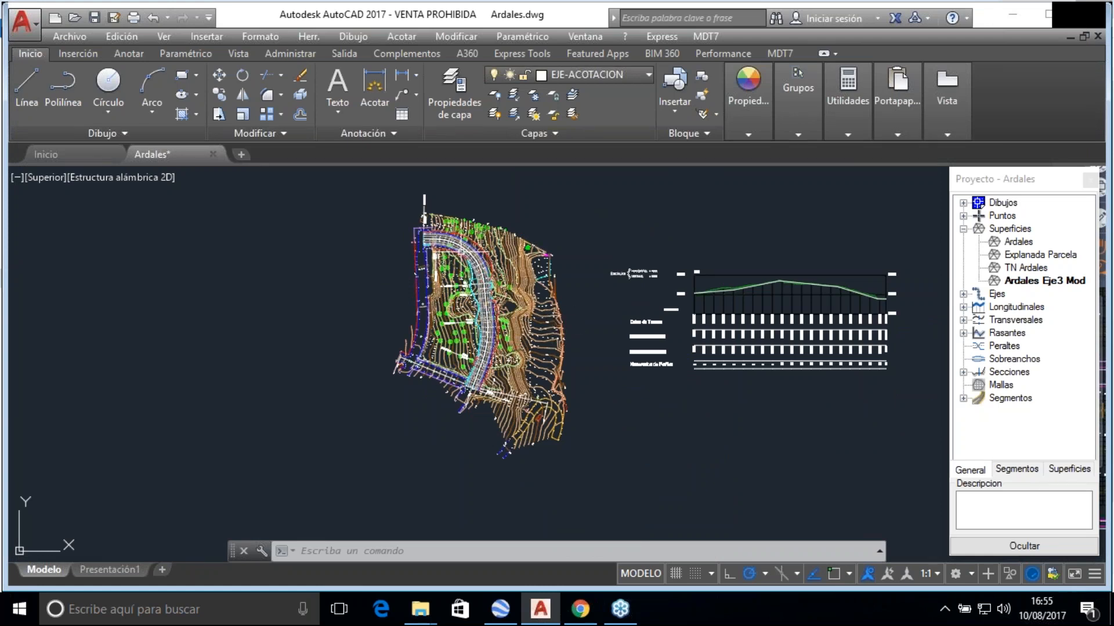
left_click(706, 35)
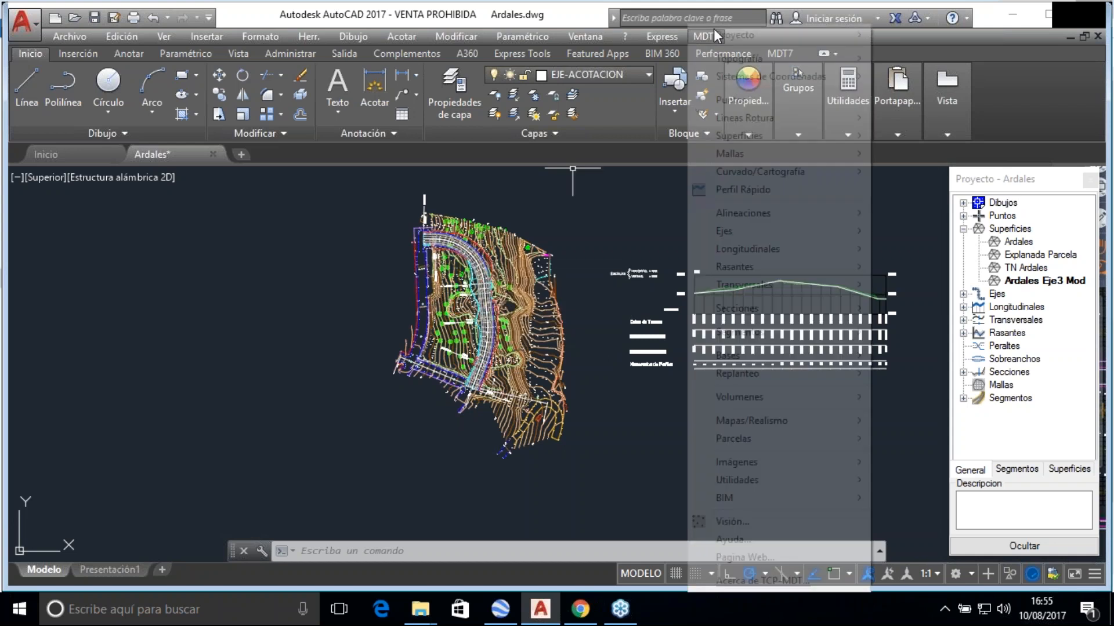
mouse_move(747, 338)
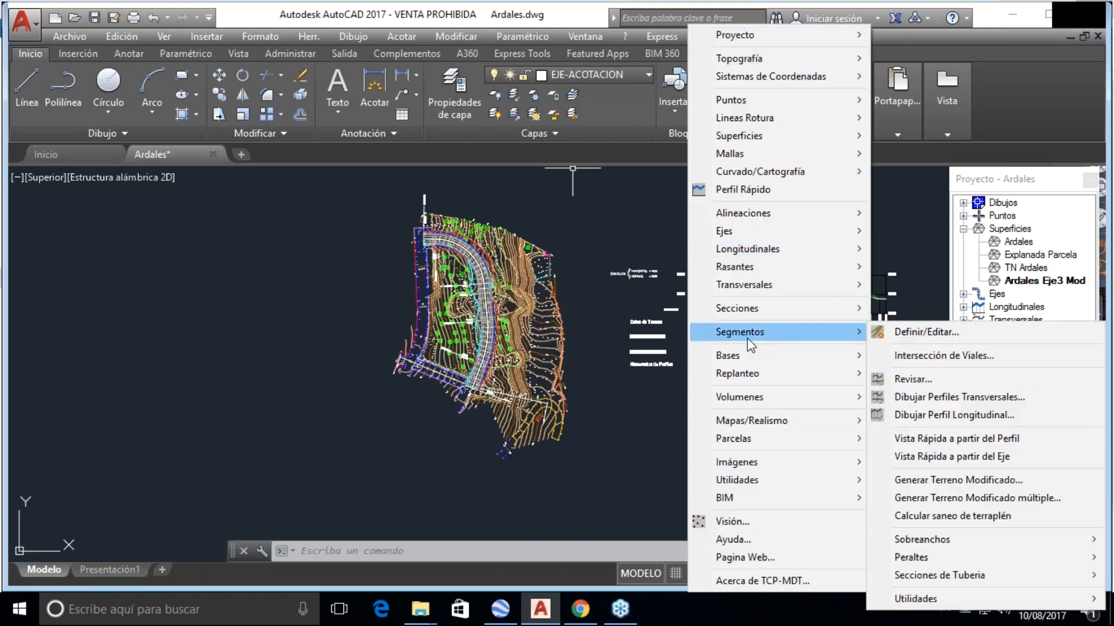
mouse_move(741, 362)
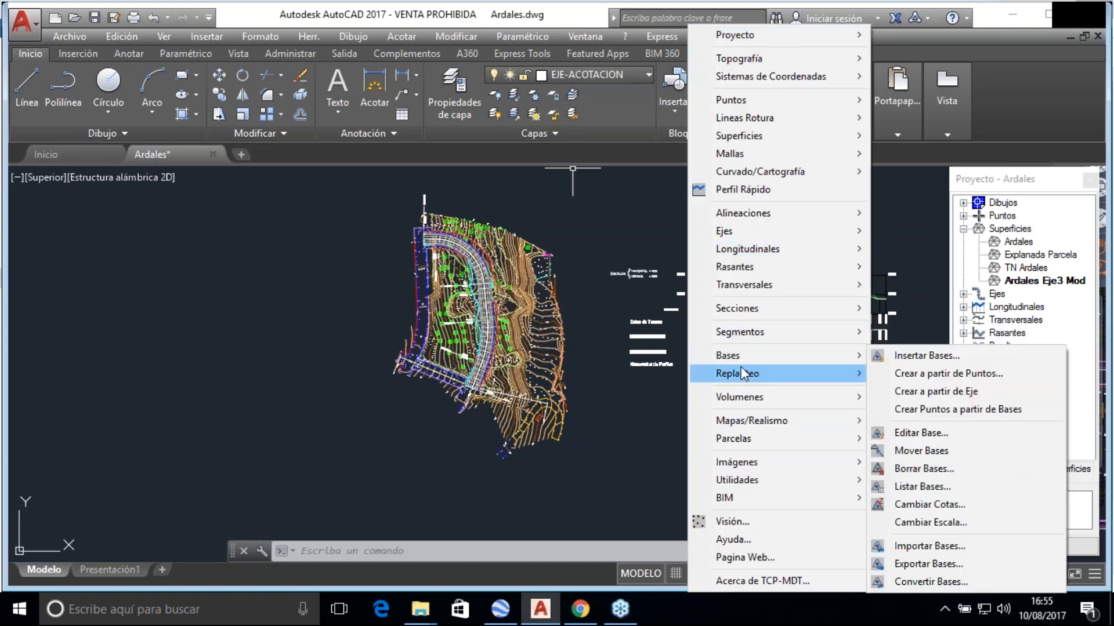
mouse_move(757, 422)
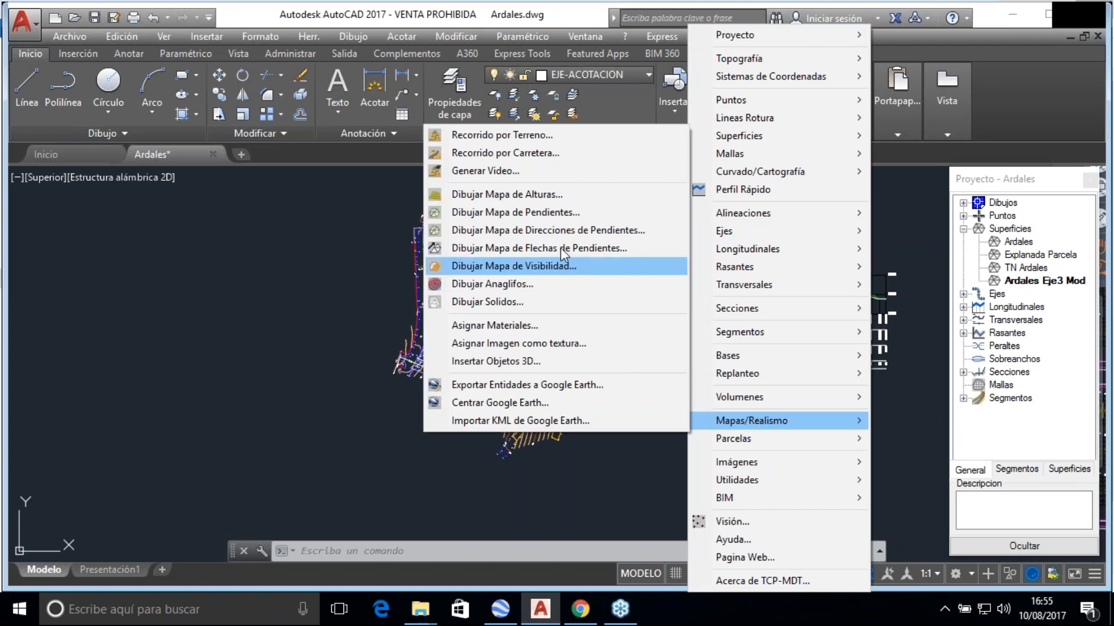
left_click(560, 155)
left_click(450, 218)
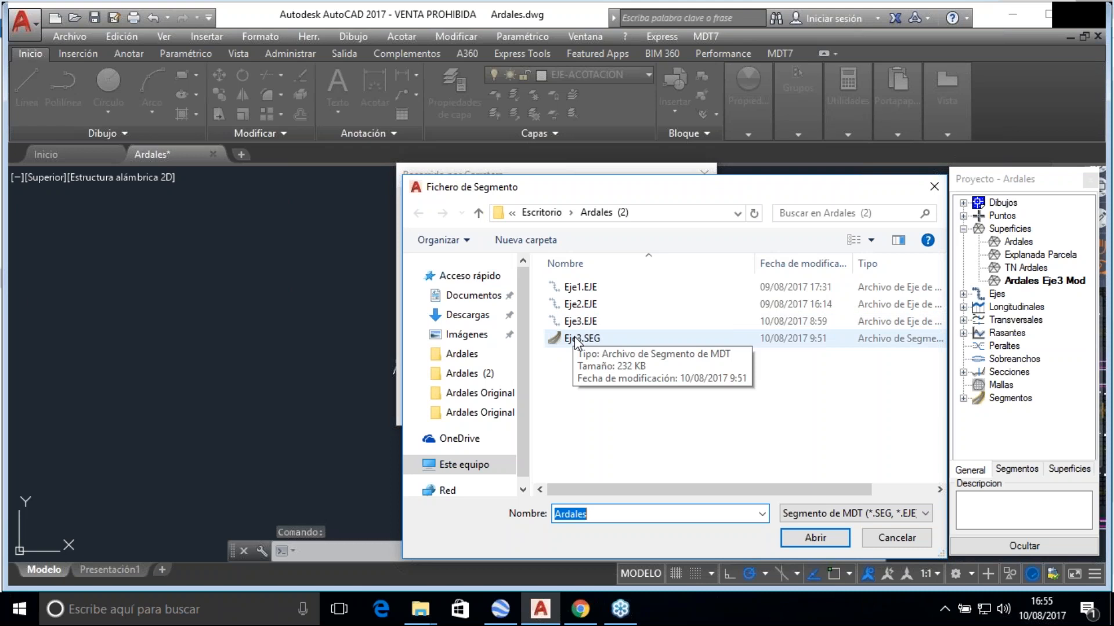
double_click(571, 338)
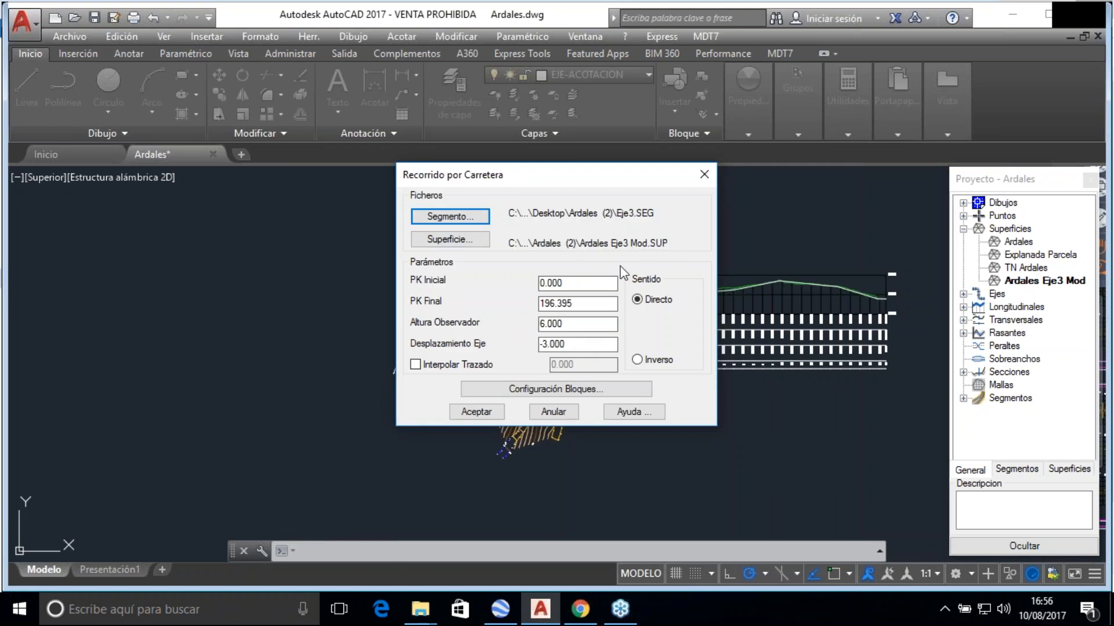
left_click(477, 410)
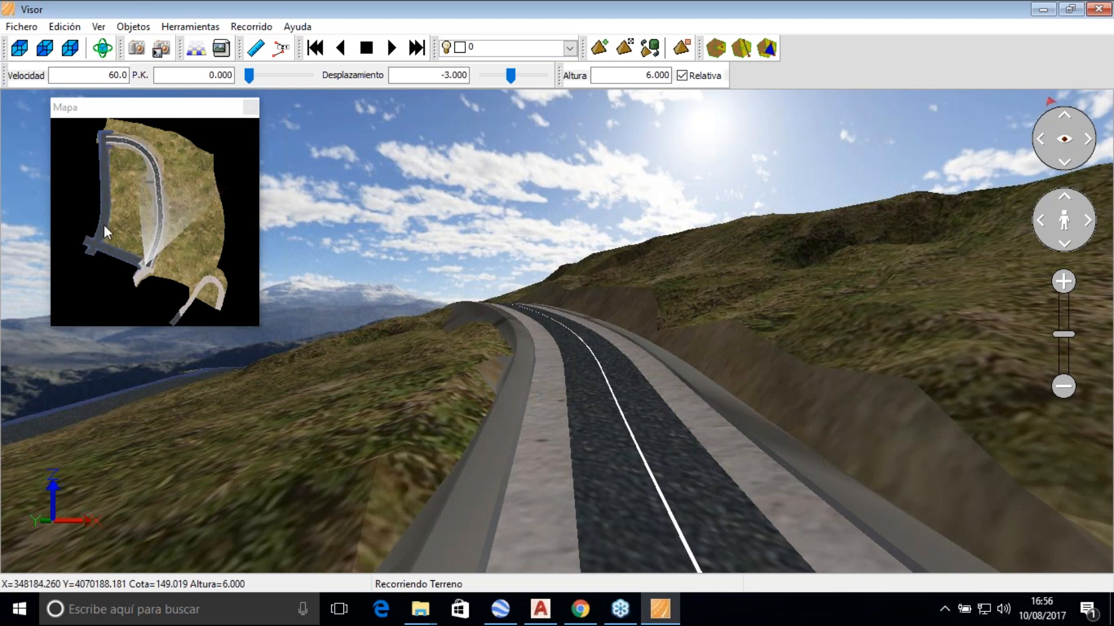
Set the drive-through speed to 10, play the tour along the road and stop it partway
double_click(122, 75)
type("10")
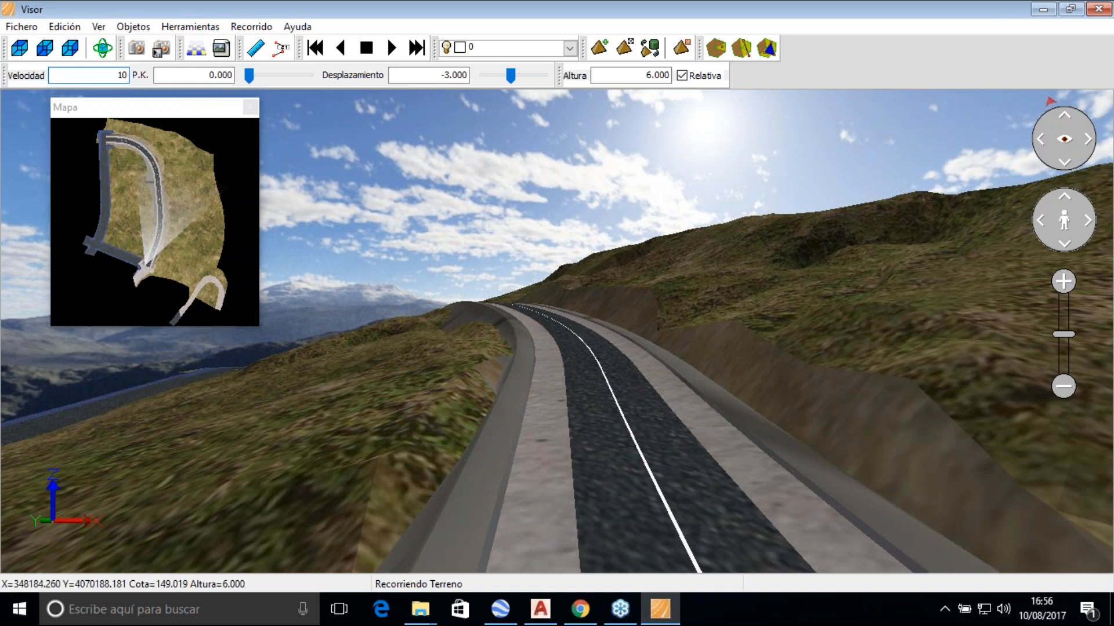
left_click(392, 49)
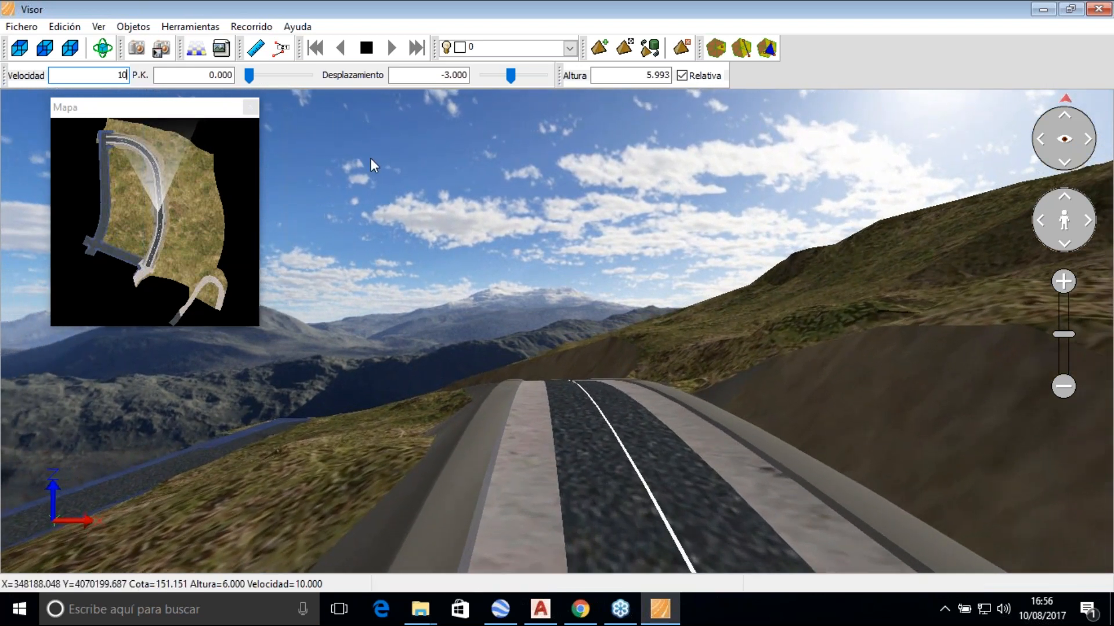
left_click(366, 48)
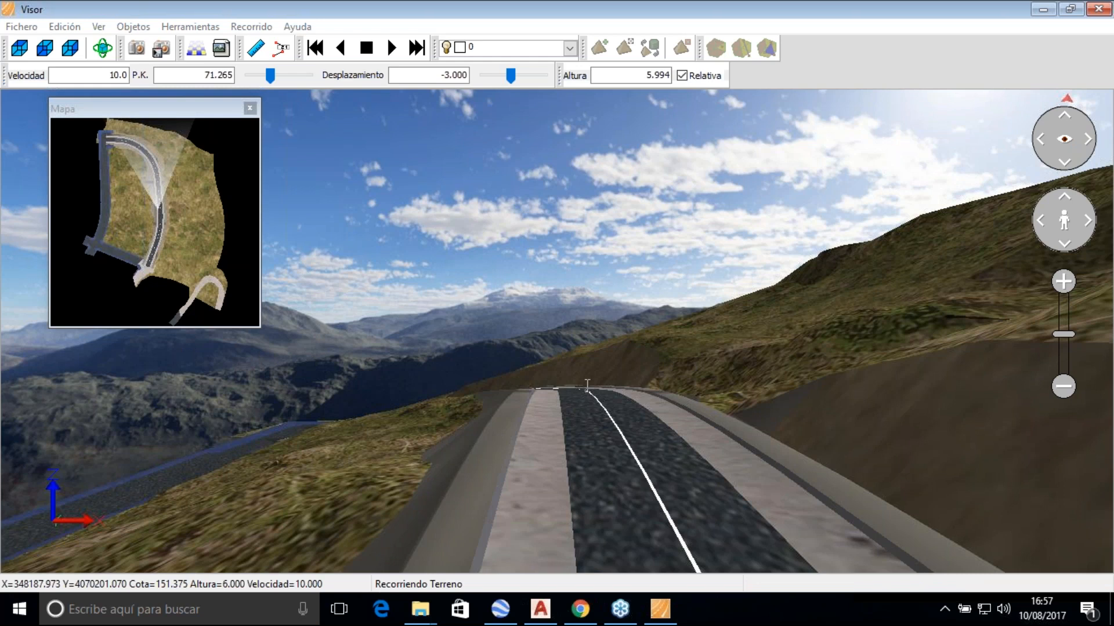
left_click(667, 366)
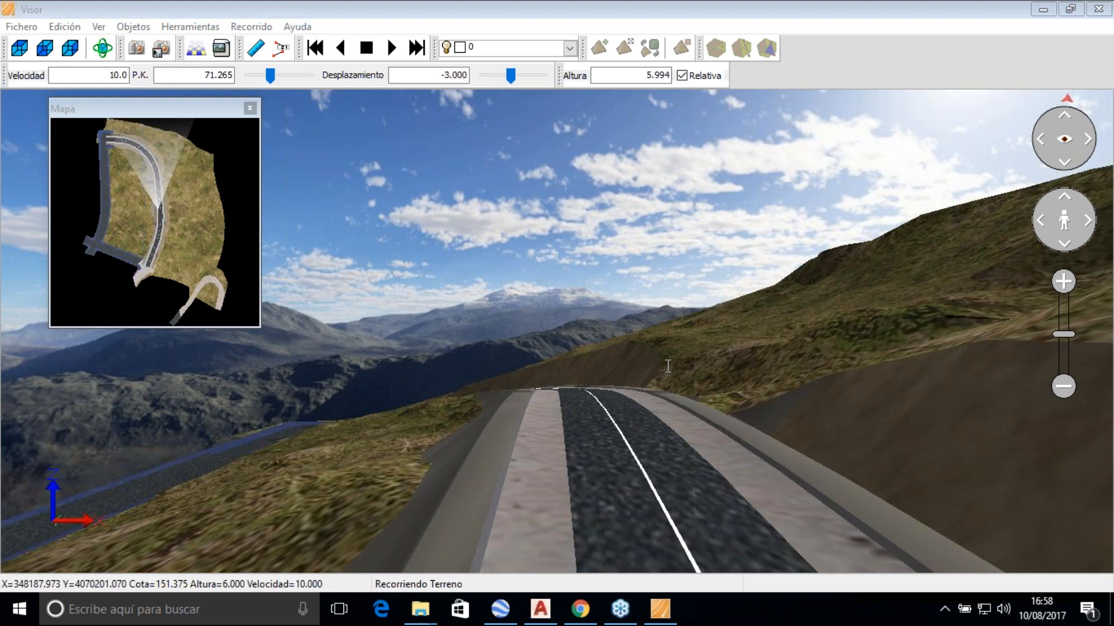